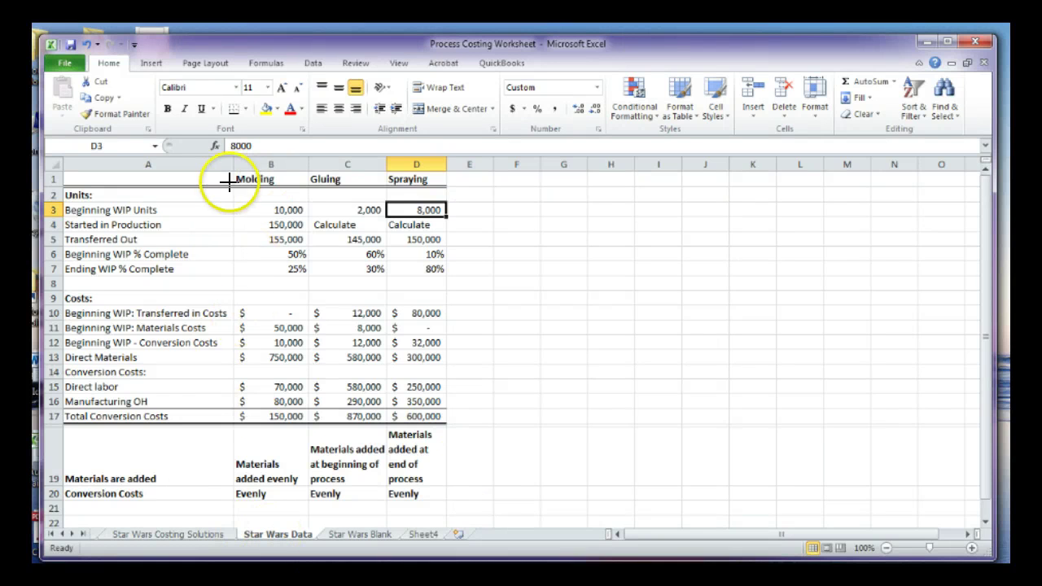
Outline the Molding, Gluing and Spraying data columns with red pen annotations, and clear the markings
{"action": "mouse_move", "coordinate": [226, 171]}
{"action": "left_mouse_down"}
{"action": "mouse_move", "coordinate": [233, 444]}
{"action": "mouse_move", "coordinate": [340, 442]}
{"action": "mouse_move", "coordinate": [295, 334]}
{"action": "mouse_move", "coordinate": [310, 195]}
{"action": "mouse_move", "coordinate": [281, 168]}
{"action": "mouse_move", "coordinate": [373, 173]}
{"action": "mouse_move", "coordinate": [391, 233]}
{"action": "mouse_move", "coordinate": [395, 400]}
{"action": "mouse_move", "coordinate": [382, 447]}
{"action": "left_mouse_up"}
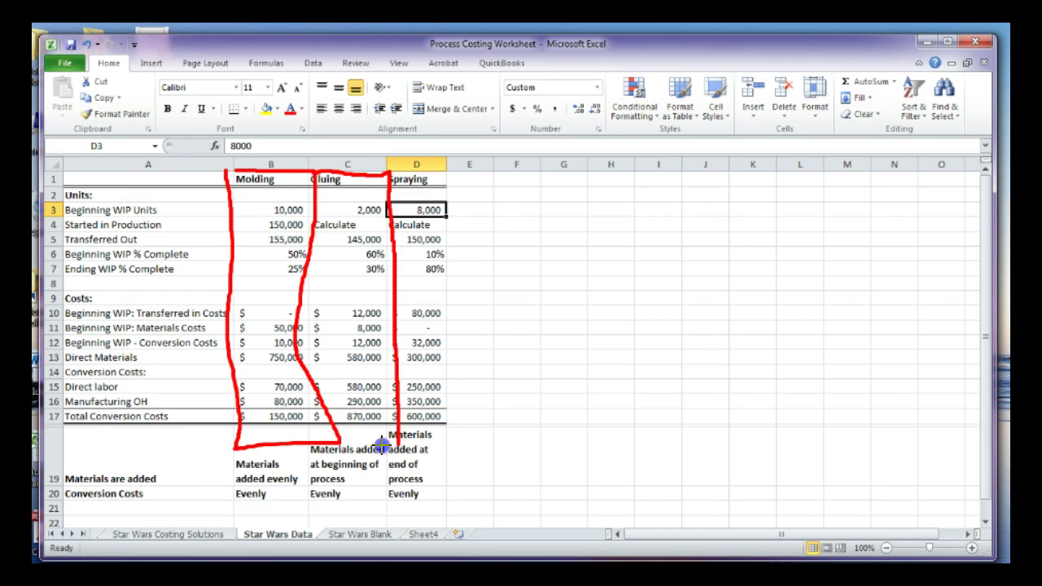
{"action": "mouse_move", "coordinate": [389, 173]}
{"action": "left_mouse_down"}
{"action": "mouse_move", "coordinate": [464, 191]}
{"action": "mouse_move", "coordinate": [458, 451]}
{"action": "mouse_move", "coordinate": [380, 435]}
{"action": "left_mouse_up"}
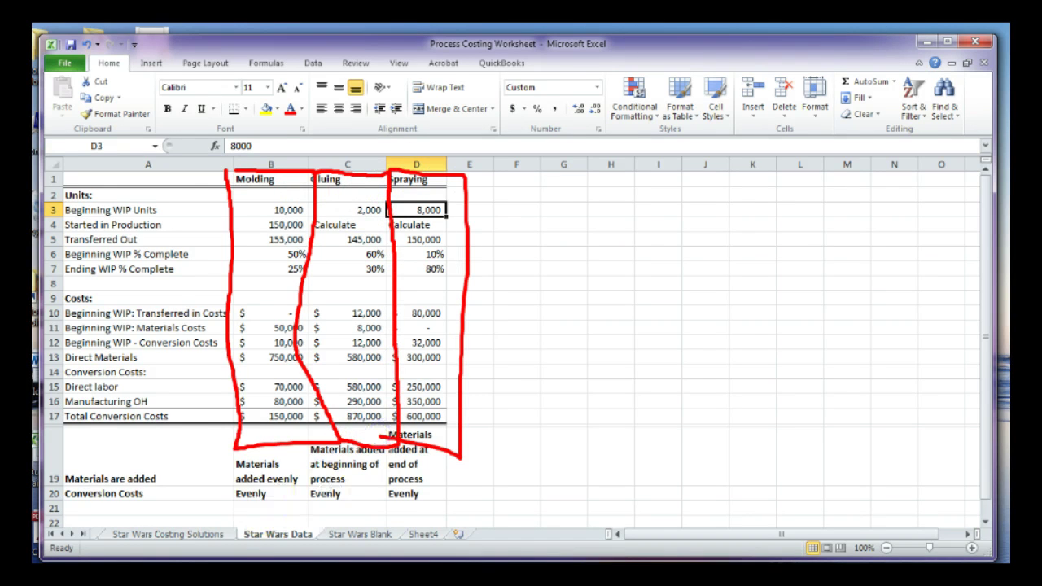
{"action": "key", "text": "Escape"}
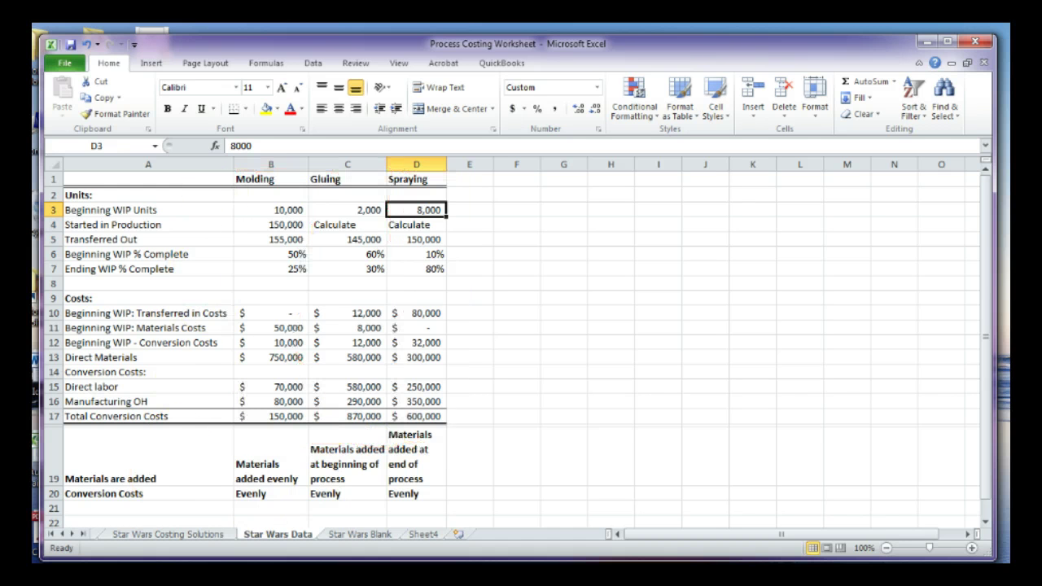
Mark the three department headings in red, underline the Beginning WIP Units and Started in Production labels, and clear the annotations
{"action": "left_click_drag", "start_coordinate": [223, 177], "coordinate": [236, 177]}
{"action": "left_click_drag", "start_coordinate": [302, 175], "coordinate": [313, 172]}
{"action": "left_click_drag", "start_coordinate": [378, 177], "coordinate": [382, 177]}
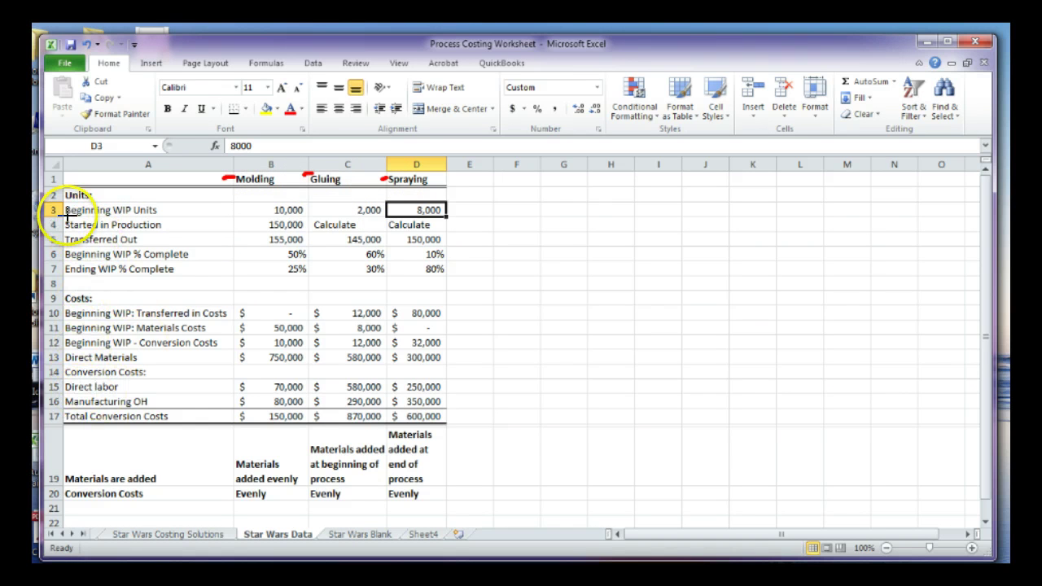
{"action": "left_click_drag", "start_coordinate": [67, 218], "coordinate": [164, 214]}
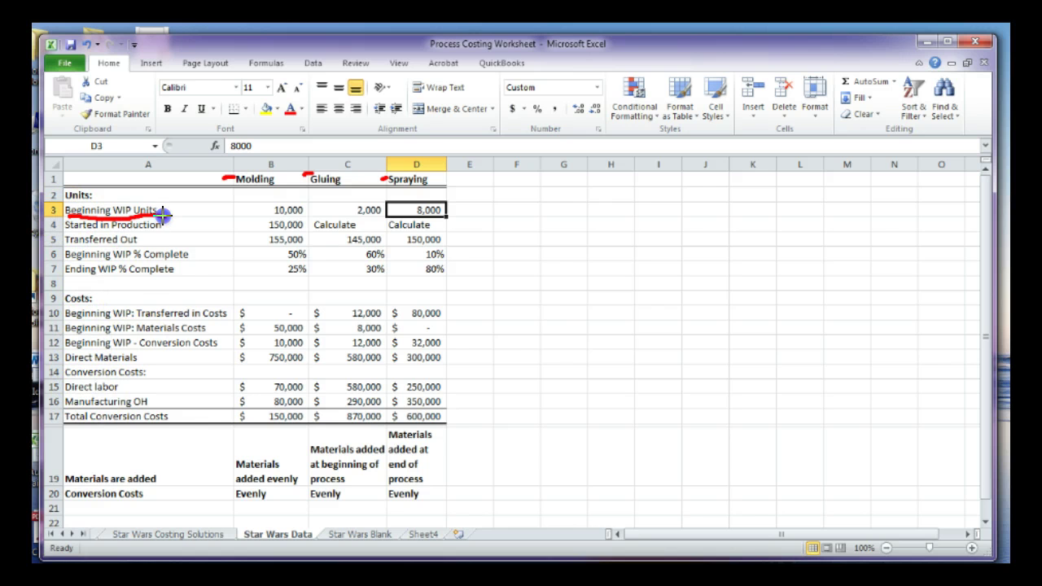
{"action": "left_click_drag", "start_coordinate": [68, 232], "coordinate": [161, 231]}
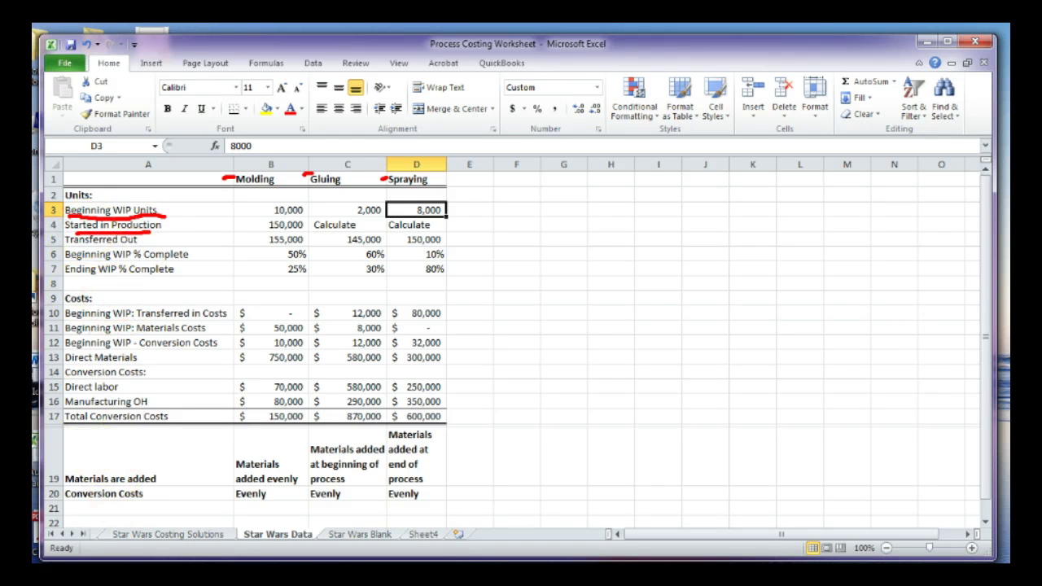
{"action": "key", "text": "Escape"}
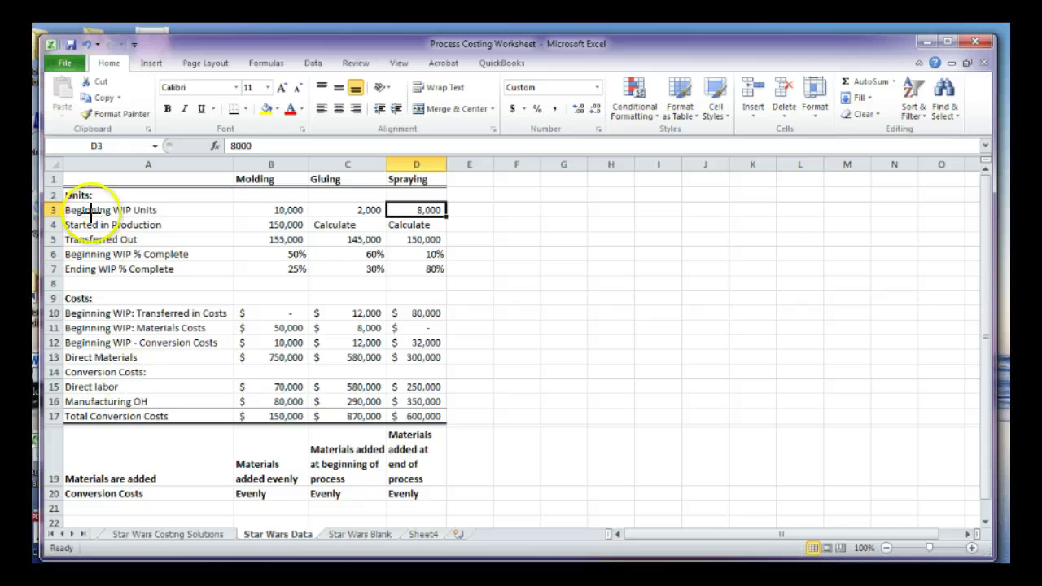
Circle the Units and Costs section headings in red, and clear the annotations
{"action": "mouse_move", "coordinate": [65, 199]}
{"action": "left_mouse_down"}
{"action": "mouse_move", "coordinate": [98, 202]}
{"action": "mouse_move", "coordinate": [87, 173]}
{"action": "mouse_move", "coordinate": [65, 193]}
{"action": "left_mouse_up"}
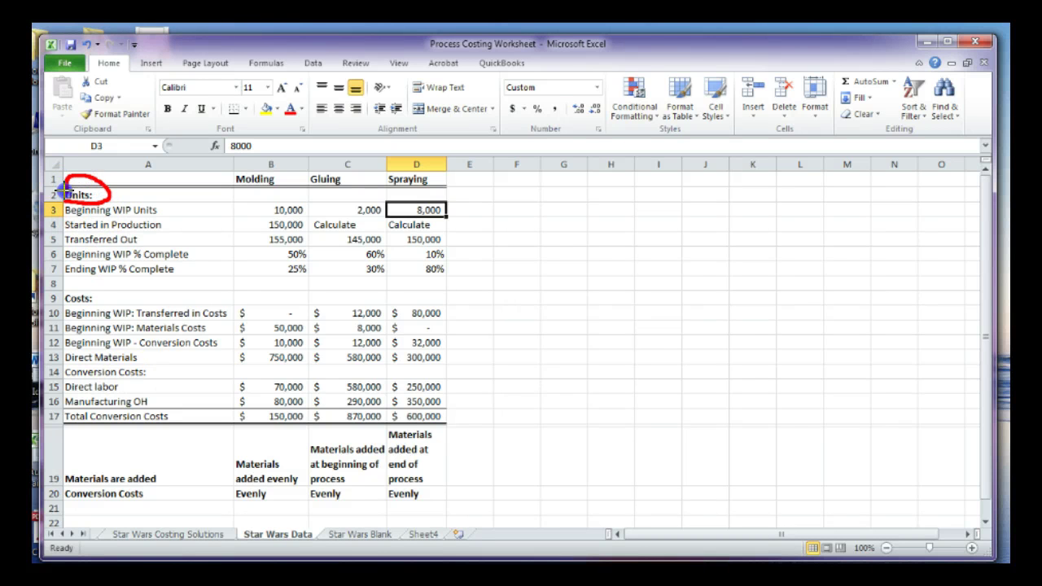
{"action": "mouse_move", "coordinate": [65, 306]}
{"action": "left_mouse_down"}
{"action": "mouse_move", "coordinate": [102, 287]}
{"action": "mouse_move", "coordinate": [65, 299]}
{"action": "left_mouse_up"}
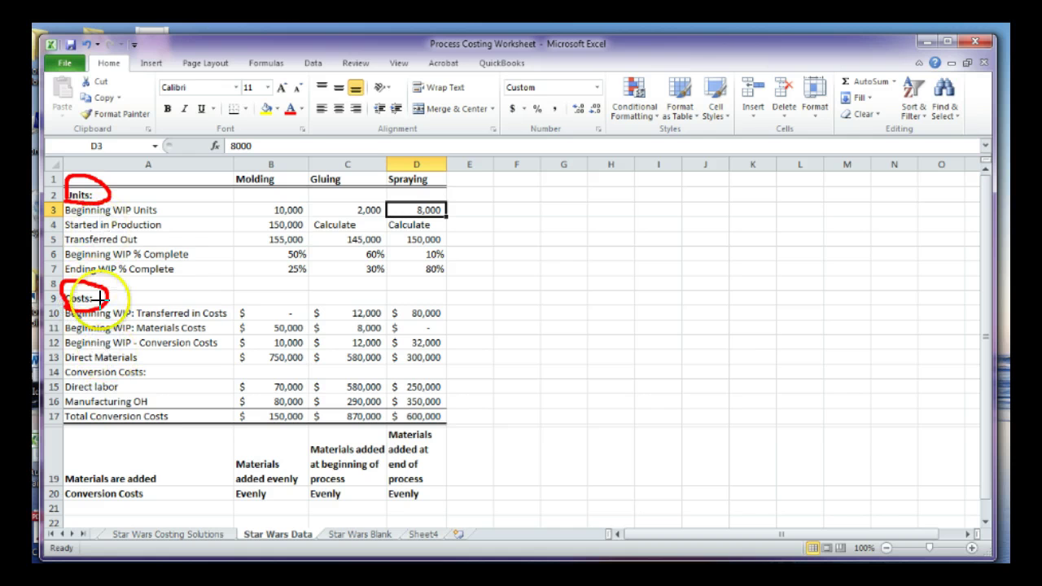
{"action": "key", "text": "Escape"}
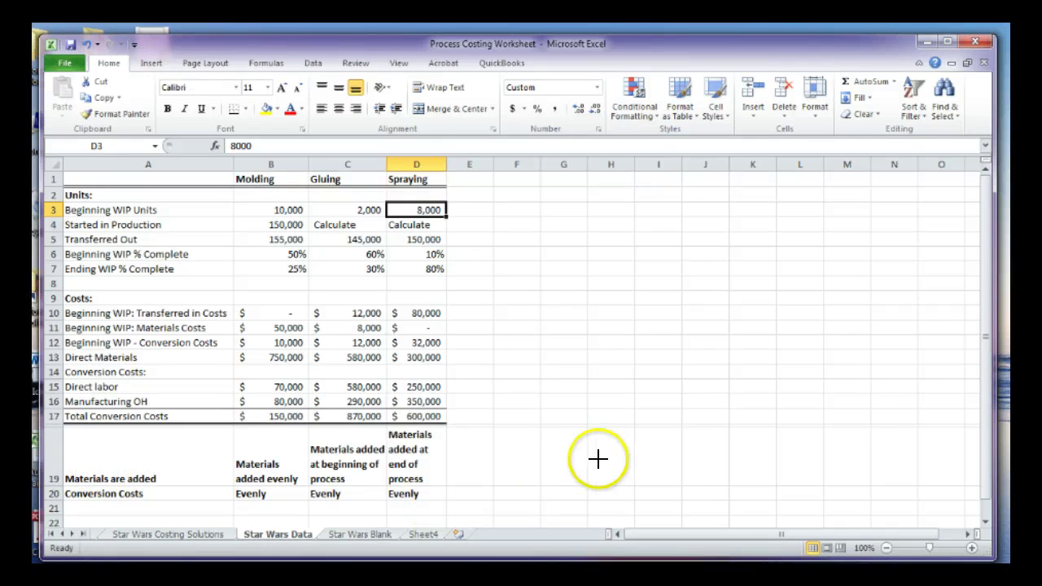
Draw red arrows at the materials and conversion costs rows, write "L + OH" beside the table, and clear the annotations
{"action": "mouse_move", "coordinate": [598, 460]}
{"action": "left_mouse_down"}
{"action": "mouse_move", "coordinate": [465, 456]}
{"action": "mouse_move", "coordinate": [473, 437]}
{"action": "mouse_move", "coordinate": [472, 463]}
{"action": "left_mouse_up"}
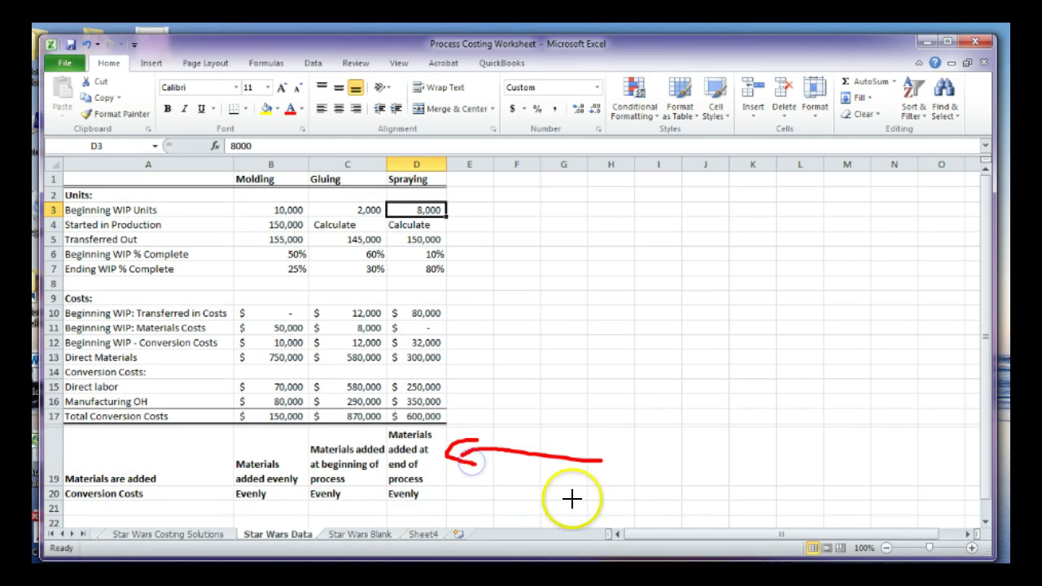
{"action": "mouse_move", "coordinate": [578, 498]}
{"action": "left_mouse_down"}
{"action": "mouse_move", "coordinate": [458, 489]}
{"action": "mouse_move", "coordinate": [442, 503]}
{"action": "mouse_move", "coordinate": [470, 514]}
{"action": "left_mouse_up"}
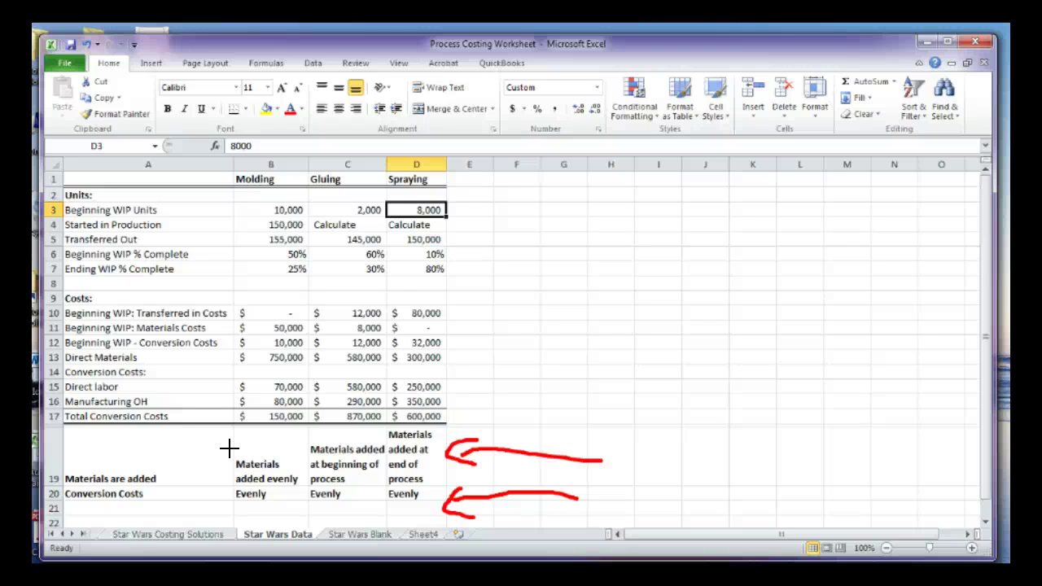
{"action": "left_click_drag", "start_coordinate": [214, 510], "coordinate": [235, 498]}
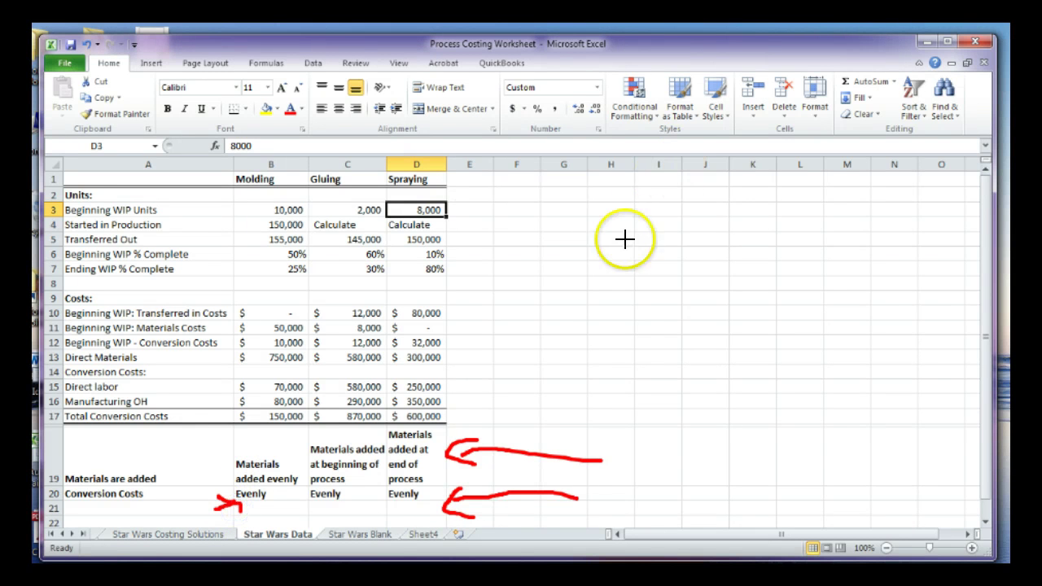
{"action": "mouse_move", "coordinate": [609, 214]}
{"action": "left_mouse_down"}
{"action": "mouse_move", "coordinate": [591, 296]}
{"action": "mouse_move", "coordinate": [641, 303]}
{"action": "left_mouse_up"}
{"action": "left_click_drag", "start_coordinate": [681, 252], "coordinate": [680, 274]}
{"action": "mouse_move", "coordinate": [667, 264]}
{"action": "left_mouse_down"}
{"action": "mouse_move", "coordinate": [717, 261]}
{"action": "mouse_move", "coordinate": [719, 282]}
{"action": "mouse_move", "coordinate": [744, 240]}
{"action": "mouse_move", "coordinate": [809, 316]}
{"action": "left_mouse_up"}
{"action": "mouse_move", "coordinate": [832, 242]}
{"action": "left_mouse_down"}
{"action": "mouse_move", "coordinate": [863, 306]}
{"action": "mouse_move", "coordinate": [794, 285]}
{"action": "left_mouse_up"}
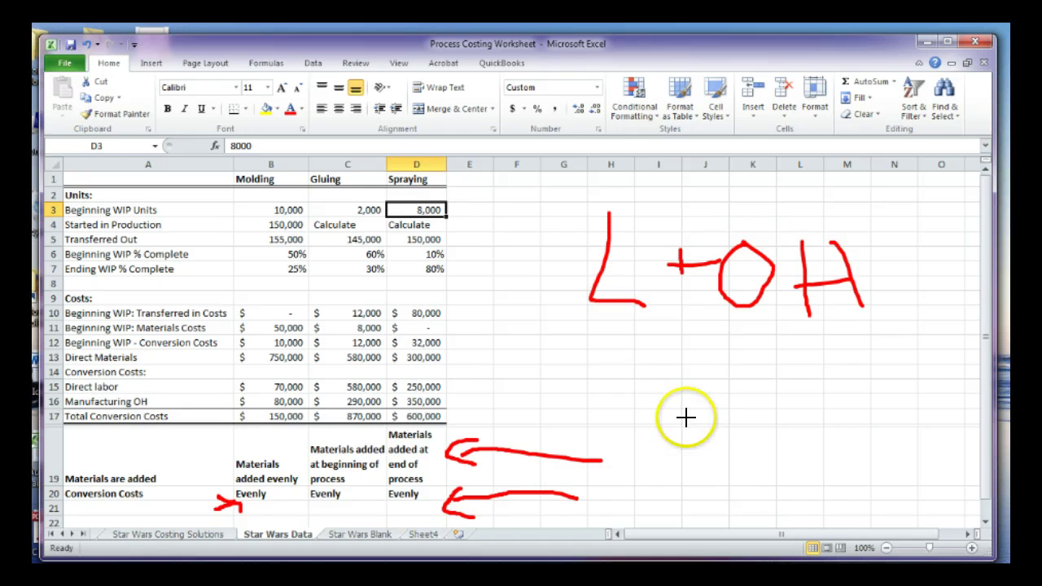
{"action": "key", "text": "Escape"}
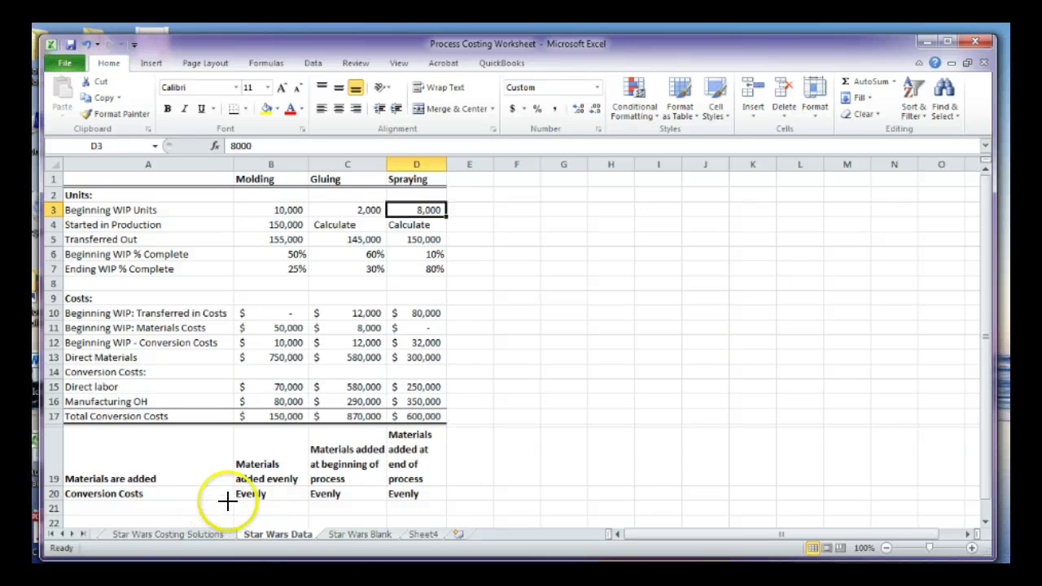
Underline each department's "Evenly" conversion entry in red, box the Gluing and Spraying materials timing notes, and clear each set of markings
{"action": "left_click_drag", "start_coordinate": [236, 501], "coordinate": [424, 503]}
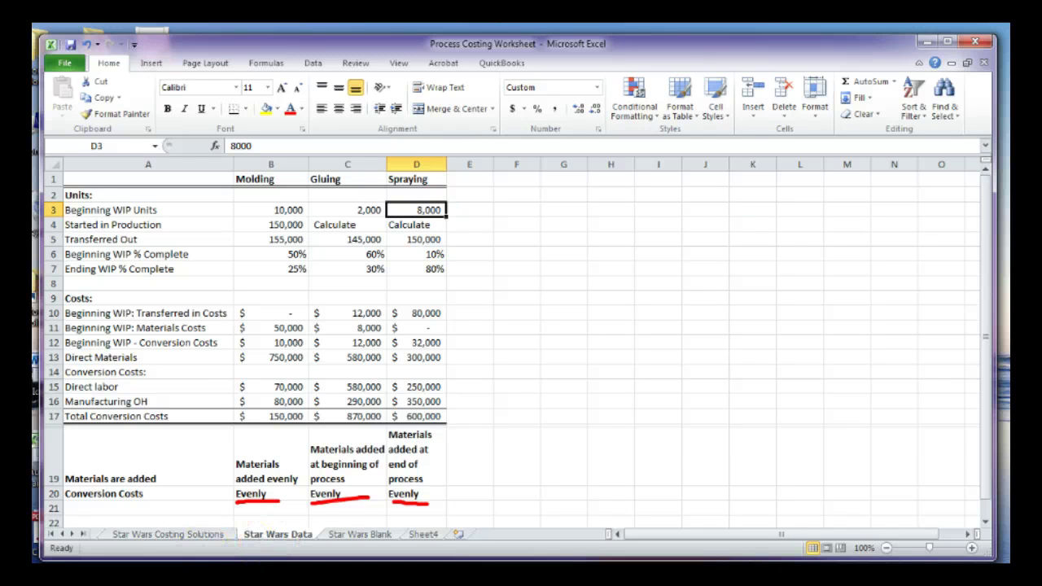
{"action": "key", "text": "Escape"}
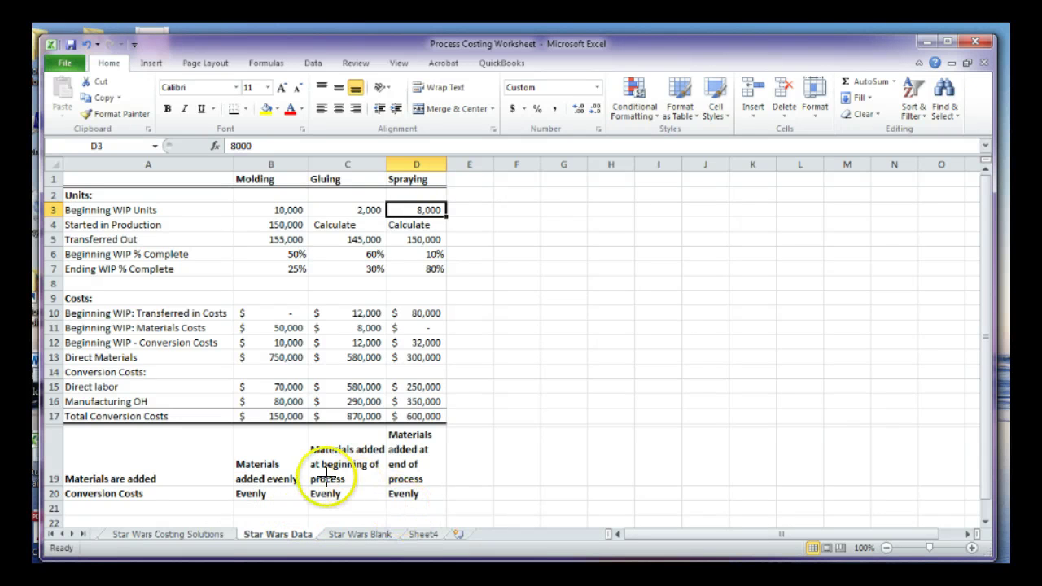
{"action": "mouse_move", "coordinate": [301, 431]}
{"action": "left_mouse_down"}
{"action": "mouse_move", "coordinate": [302, 472]}
{"action": "mouse_move", "coordinate": [381, 492]}
{"action": "mouse_move", "coordinate": [376, 426]}
{"action": "mouse_move", "coordinate": [287, 417]}
{"action": "left_mouse_up"}
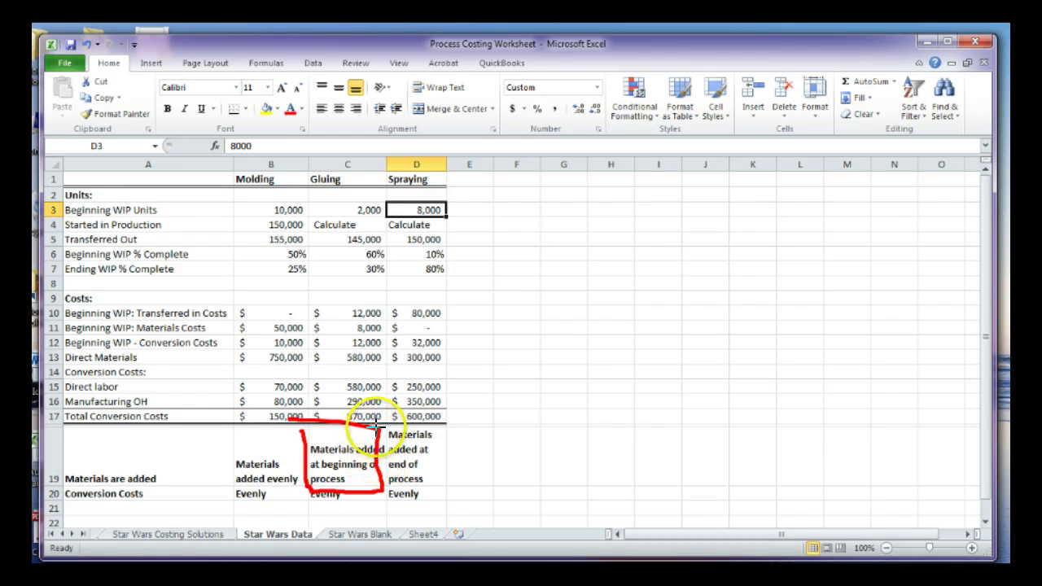
{"action": "mouse_move", "coordinate": [389, 486]}
{"action": "left_mouse_down"}
{"action": "mouse_move", "coordinate": [456, 484]}
{"action": "mouse_move", "coordinate": [442, 429]}
{"action": "mouse_move", "coordinate": [394, 416]}
{"action": "left_mouse_up"}
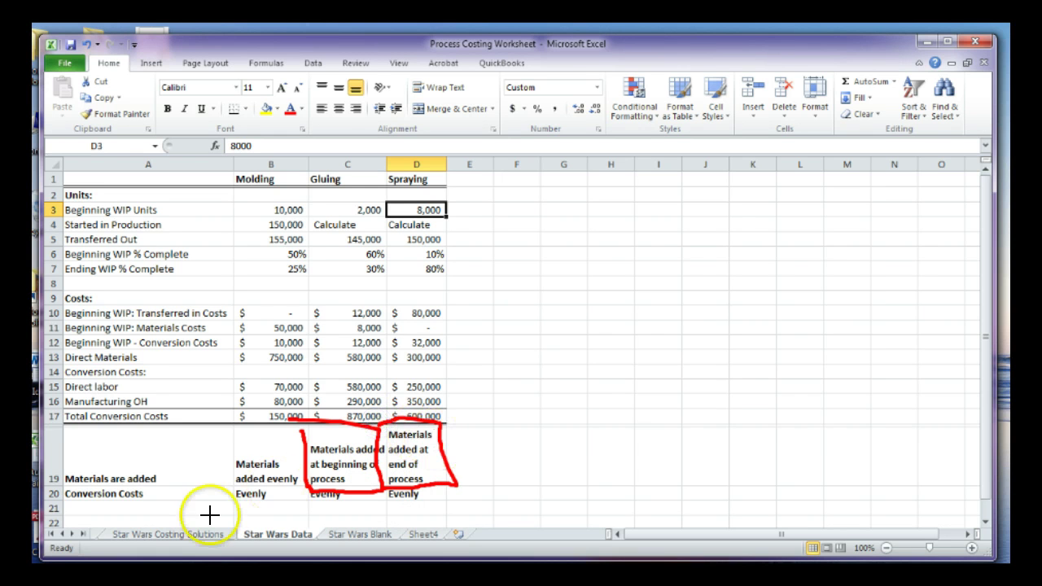
{"action": "key", "text": "Escape"}
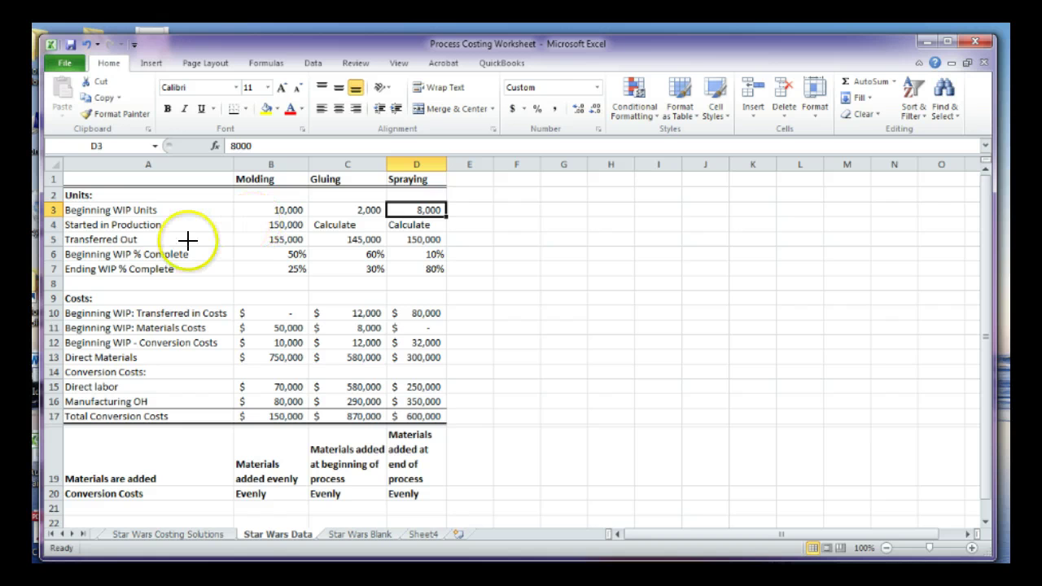
Draw red pointers to Molding's Transferred Out, Beginning WIP % Complete and Ending WIP % Complete values, and clear them
{"action": "left_click_drag", "start_coordinate": [188, 240], "coordinate": [235, 236]}
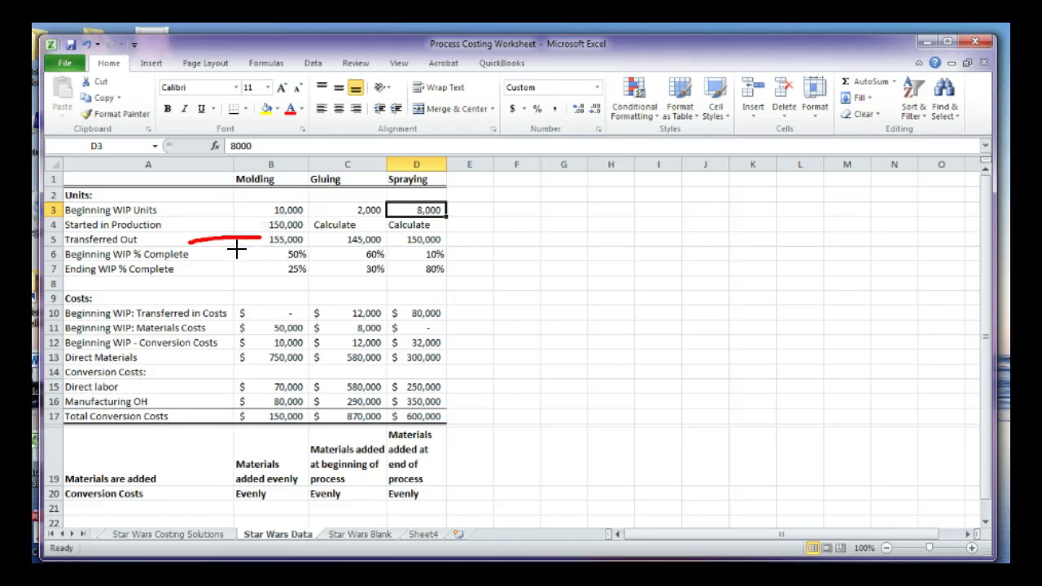
{"action": "left_click_drag", "start_coordinate": [192, 255], "coordinate": [275, 254]}
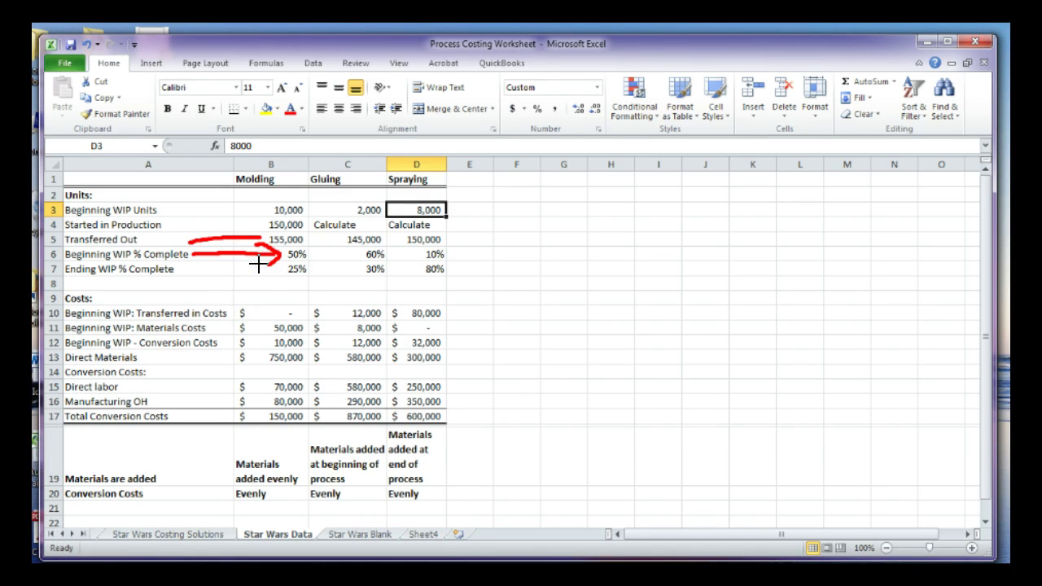
{"action": "mouse_move", "coordinate": [186, 269]}
{"action": "left_mouse_down"}
{"action": "mouse_move", "coordinate": [260, 265]}
{"action": "mouse_move", "coordinate": [248, 279]}
{"action": "left_mouse_up"}
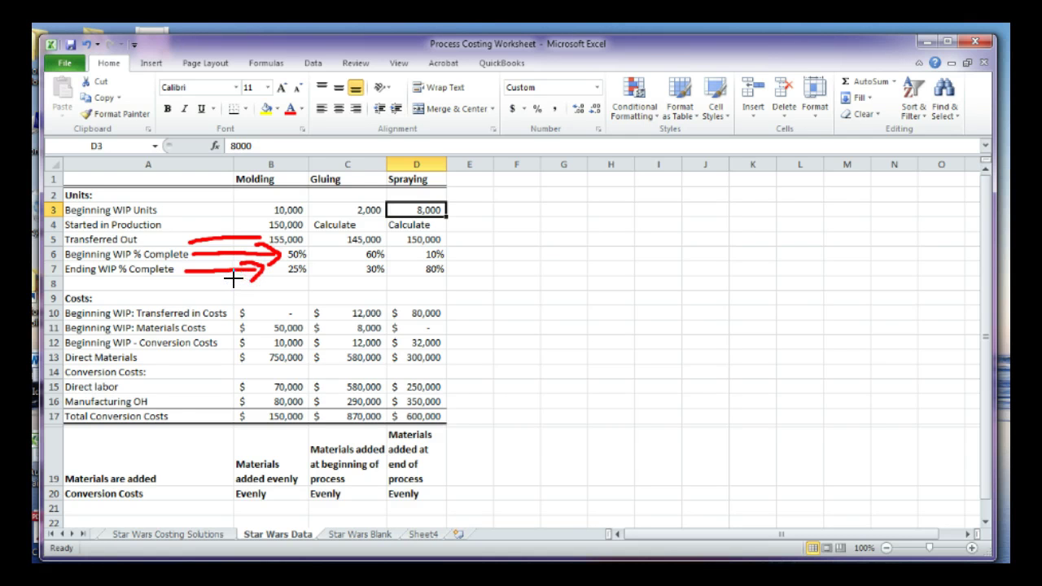
{"action": "key", "text": "Escape"}
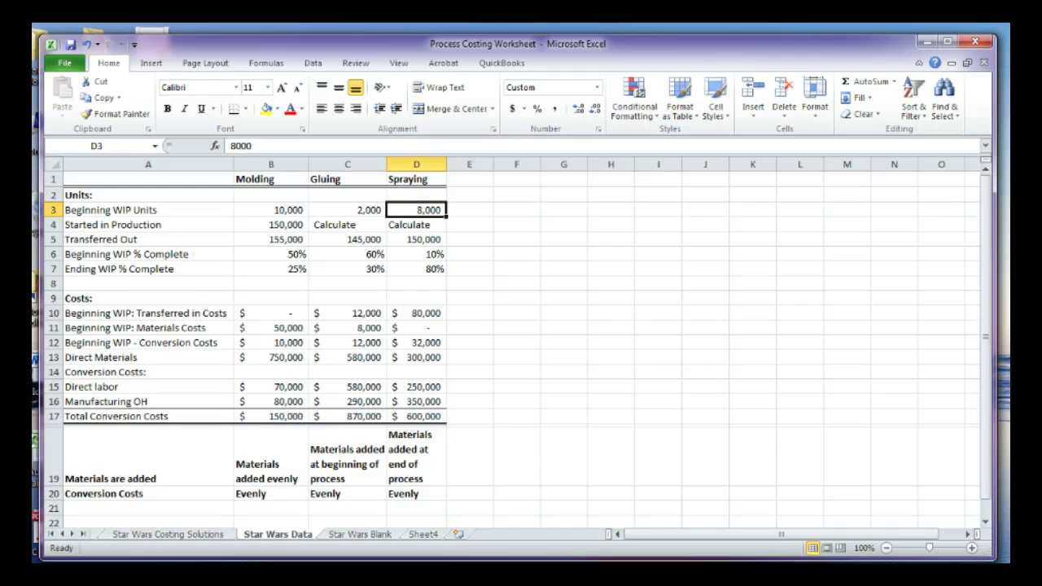
Open the Star Wars Blank sheet, outline the Molding report's units section and Percentage Completed block in red, and clear the markings
{"action": "left_click", "coordinate": [337, 535]}
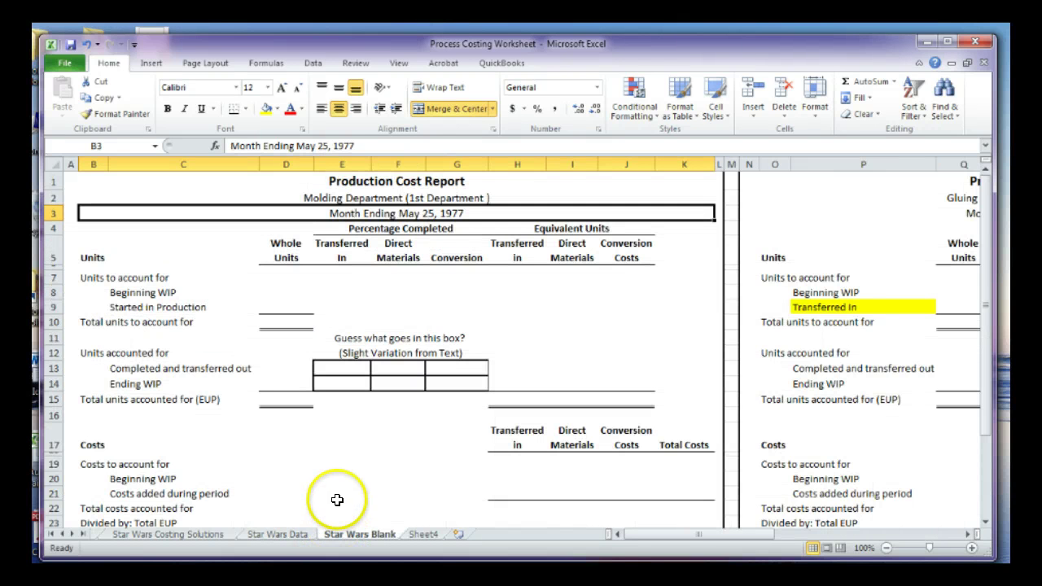
{"action": "mouse_move", "coordinate": [668, 537]}
{"action": "left_mouse_down"}
{"action": "mouse_move", "coordinate": [869, 549]}
{"action": "mouse_move", "coordinate": [666, 558]}
{"action": "left_mouse_up"}
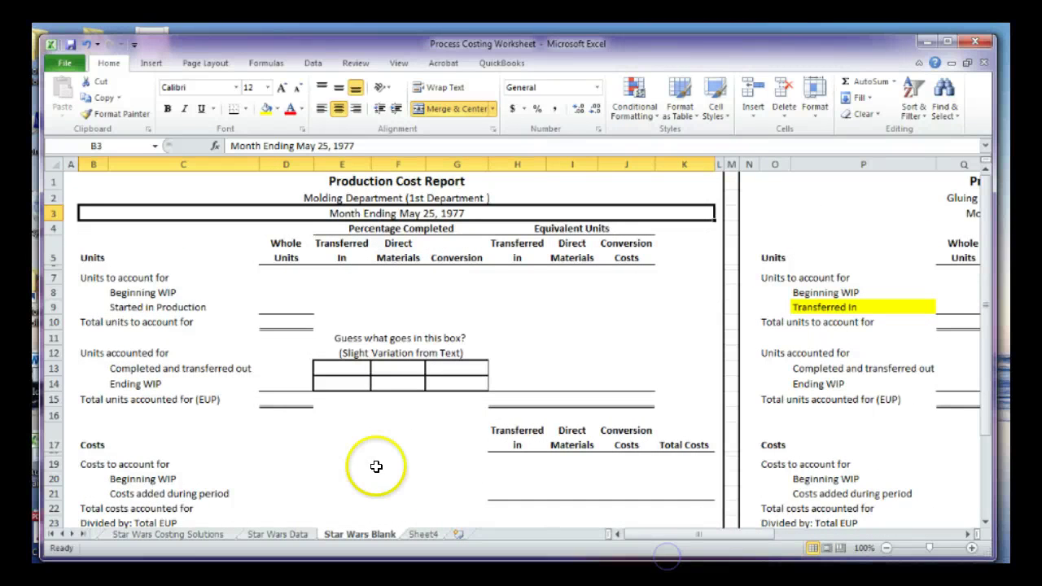
{"action": "left_click", "coordinate": [319, 198]}
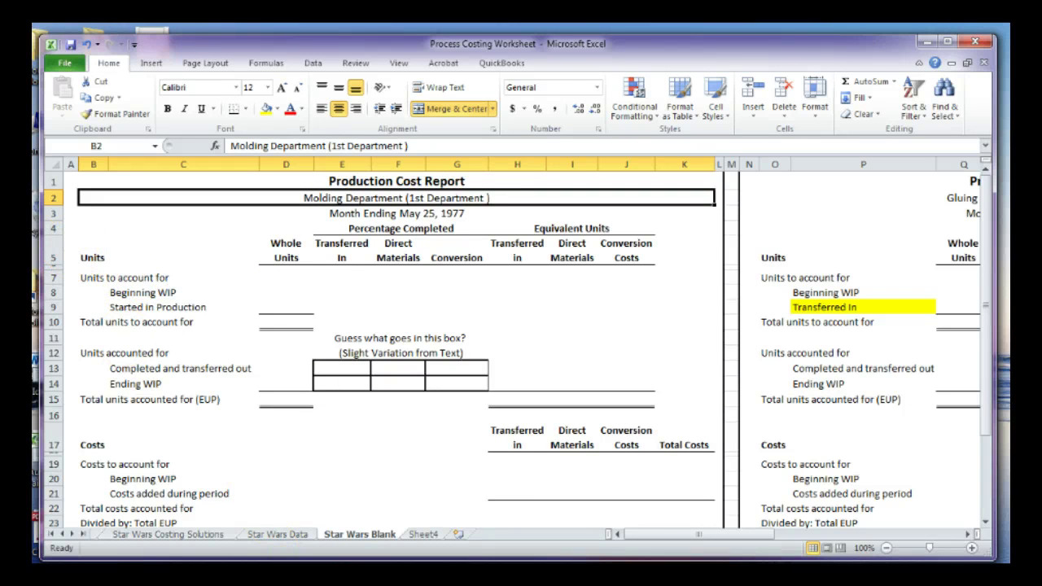
{"action": "mouse_move", "coordinate": [78, 241]}
{"action": "left_mouse_down"}
{"action": "mouse_move", "coordinate": [87, 423]}
{"action": "mouse_move", "coordinate": [316, 442]}
{"action": "mouse_move", "coordinate": [625, 435]}
{"action": "mouse_move", "coordinate": [702, 316]}
{"action": "mouse_move", "coordinate": [679, 203]}
{"action": "mouse_move", "coordinate": [114, 204]}
{"action": "mouse_move", "coordinate": [73, 222]}
{"action": "left_mouse_up"}
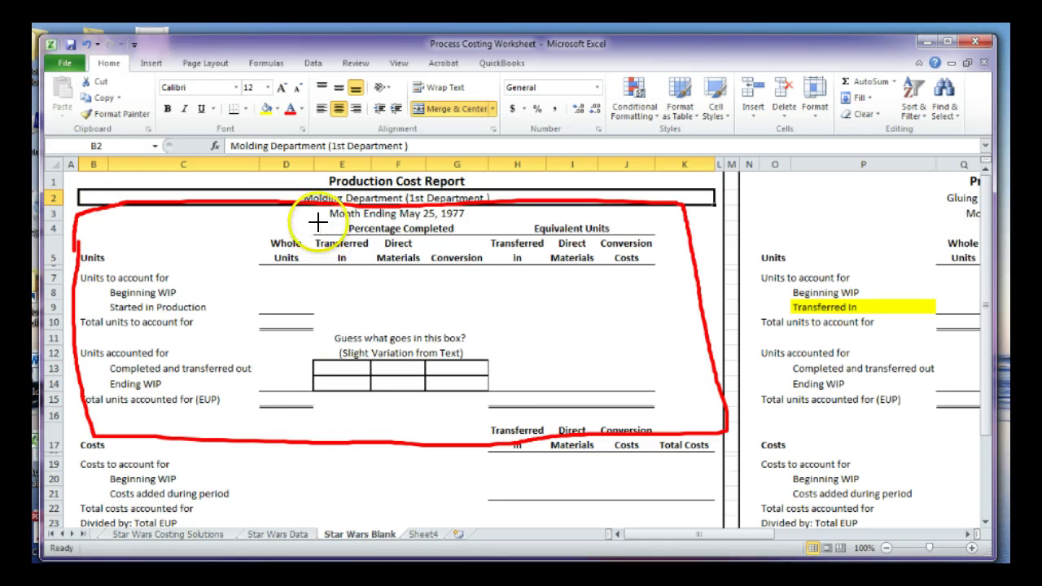
{"action": "mouse_move", "coordinate": [319, 218]}
{"action": "left_mouse_down"}
{"action": "mouse_move", "coordinate": [328, 409]}
{"action": "mouse_move", "coordinate": [524, 425]}
{"action": "mouse_move", "coordinate": [492, 348]}
{"action": "mouse_move", "coordinate": [486, 221]}
{"action": "mouse_move", "coordinate": [325, 218]}
{"action": "left_mouse_up"}
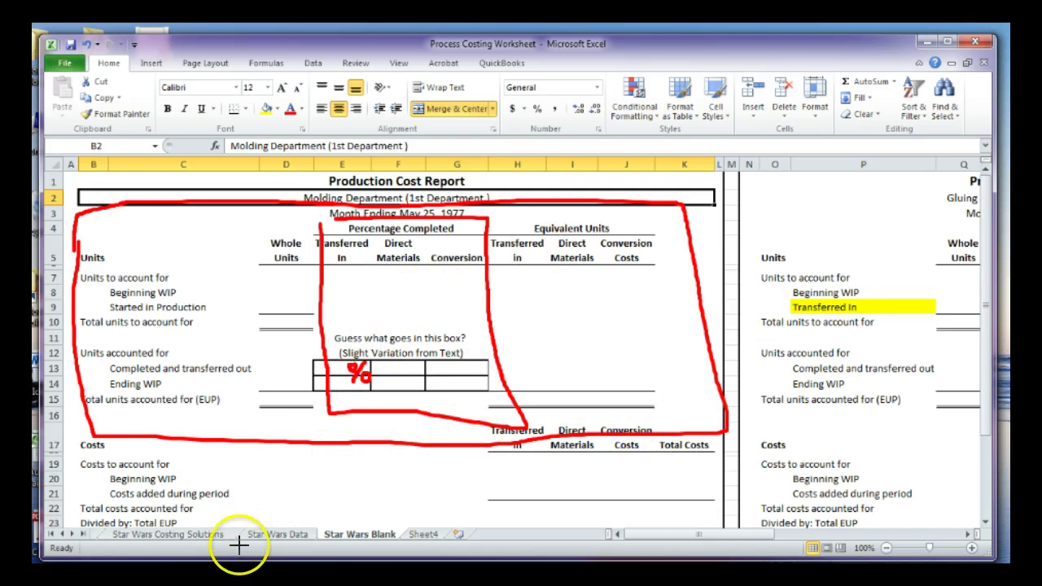
{"action": "key", "text": "Escape"}
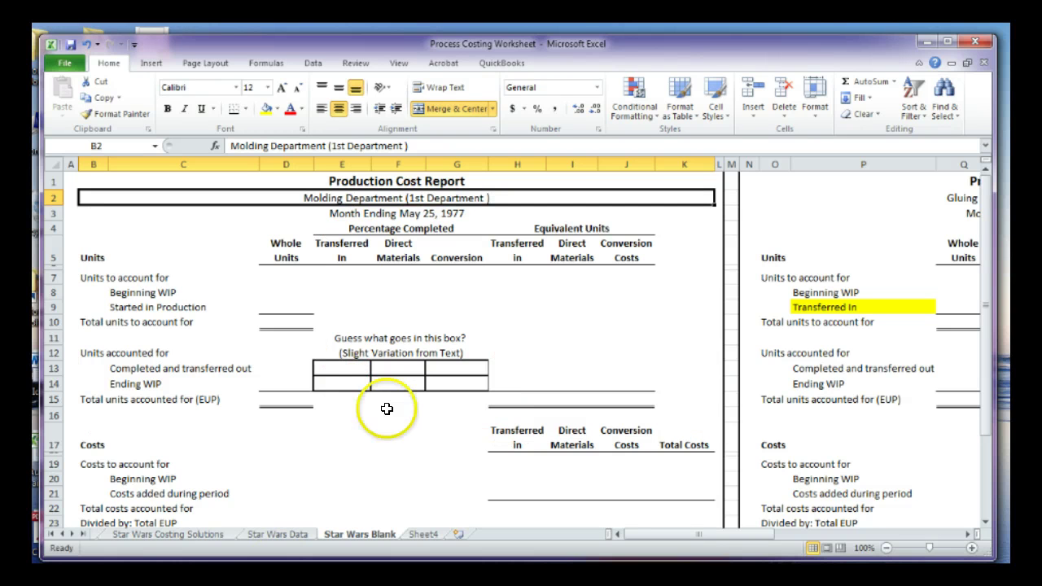
Check Molding's unit figures on the Star Wars Data sheet and enter 10,000 Beginning WIP and 150,000 Started in Production whole units on Star Wars Blank
{"action": "left_click", "coordinate": [85, 278]}
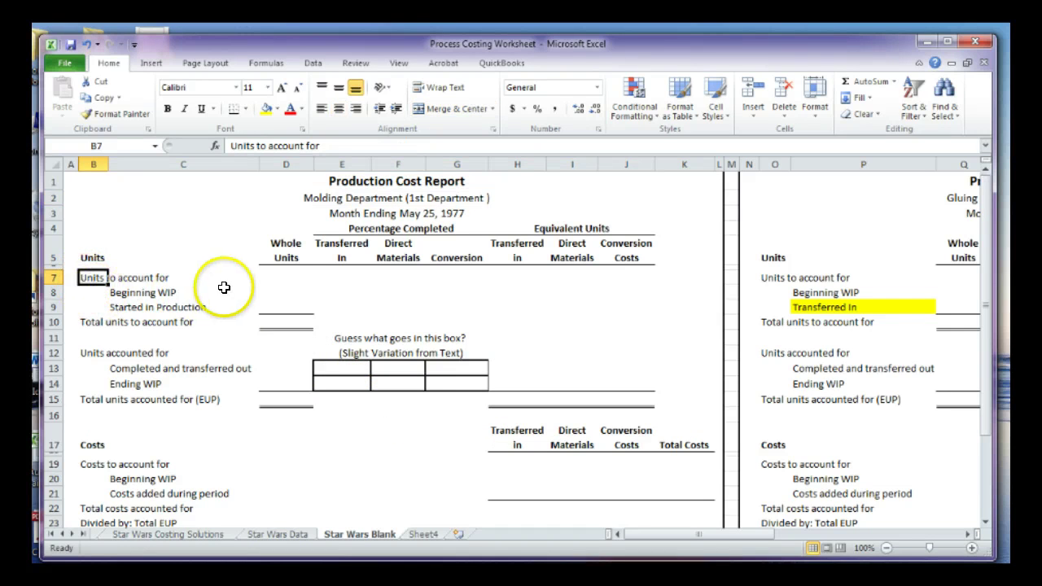
{"action": "left_click", "coordinate": [277, 298]}
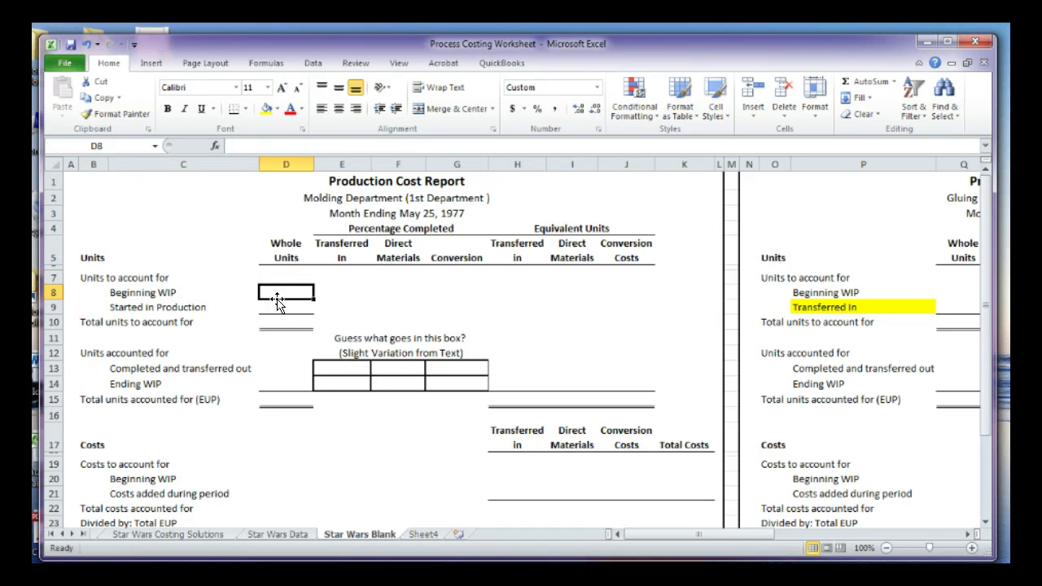
{"action": "left_click", "coordinate": [279, 535]}
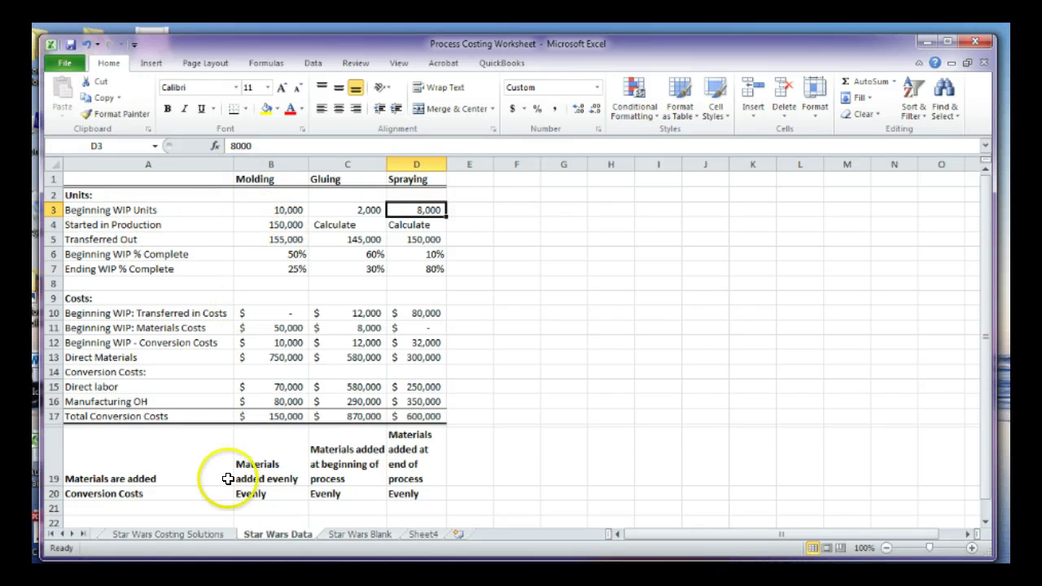
{"action": "left_click", "coordinate": [328, 534]}
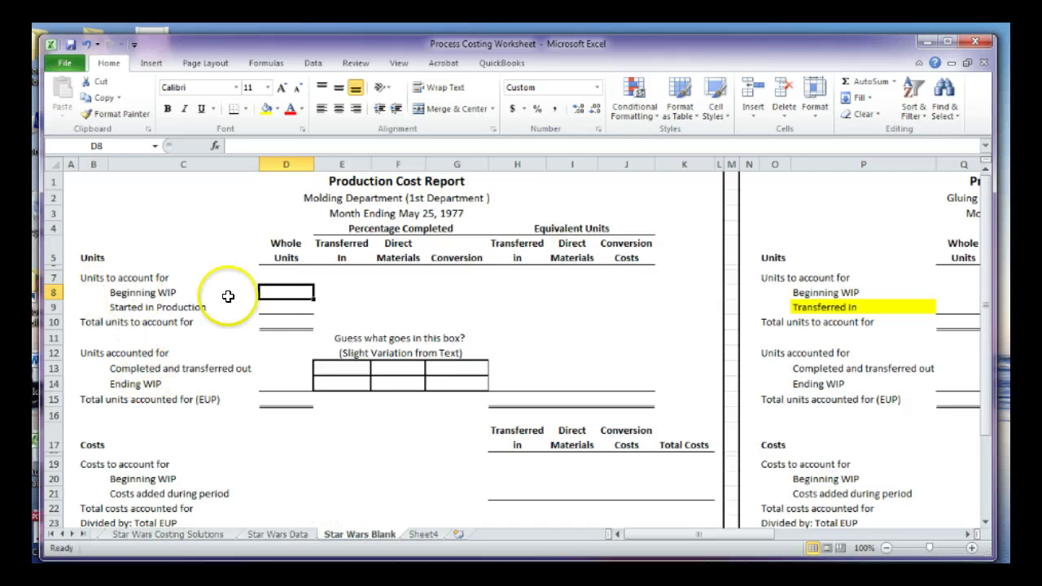
{"action": "type", "text": "1"}
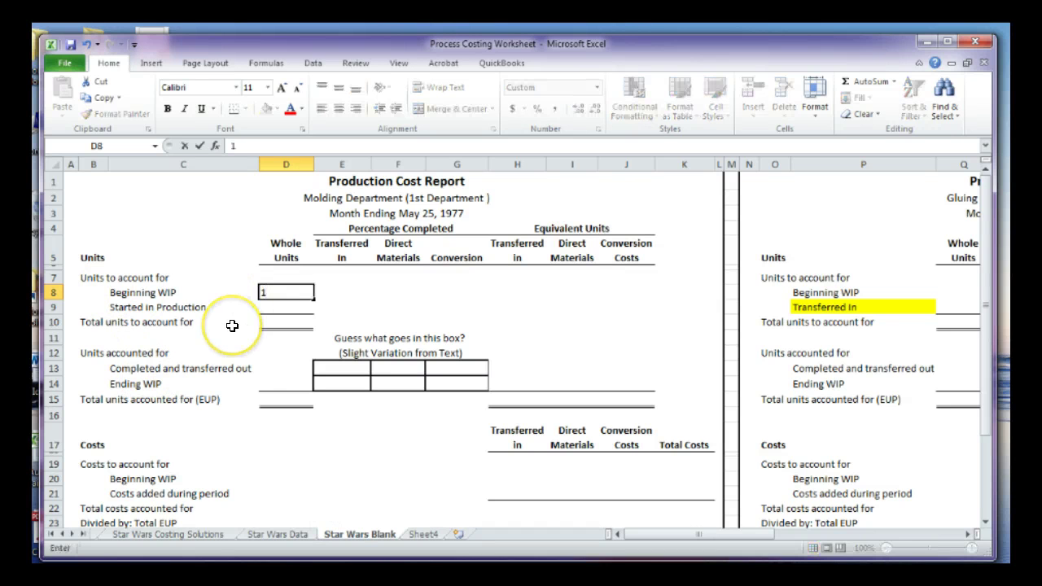
{"action": "type", "text": "0,000"}
{"action": "key", "text": "Return"}
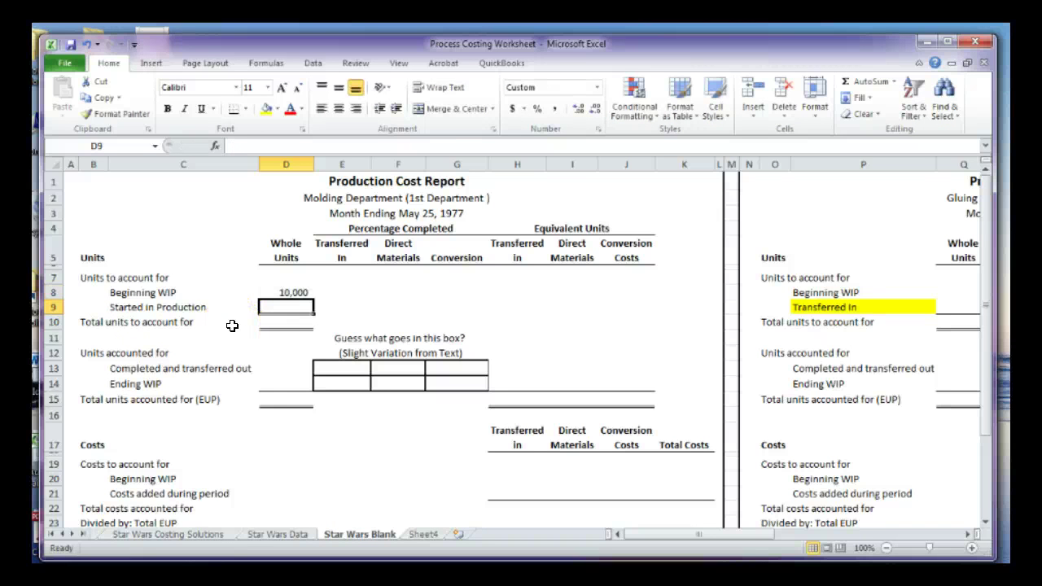
{"action": "type", "text": "150,000"}
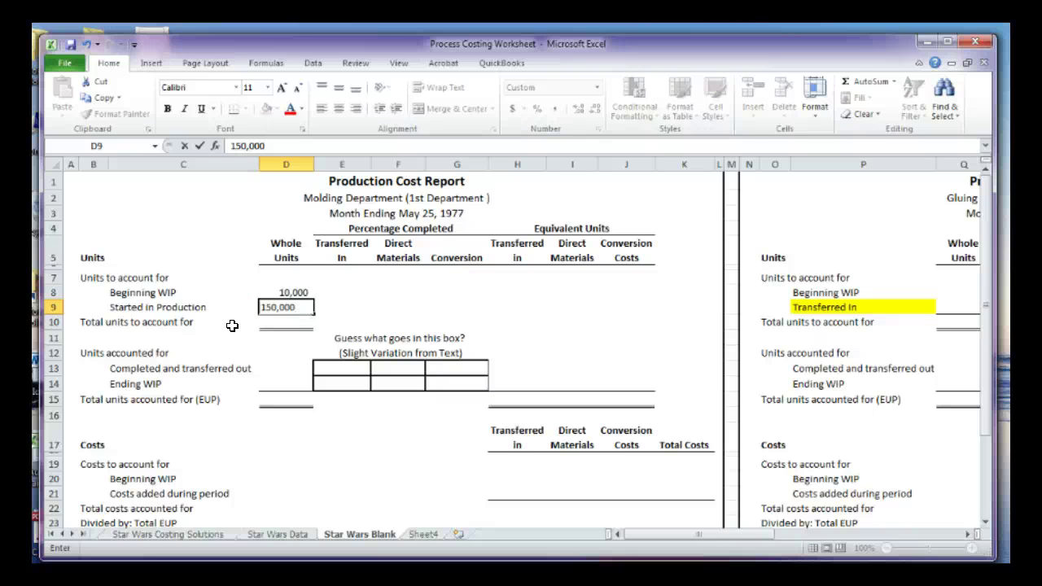
{"action": "key", "text": "Return"}
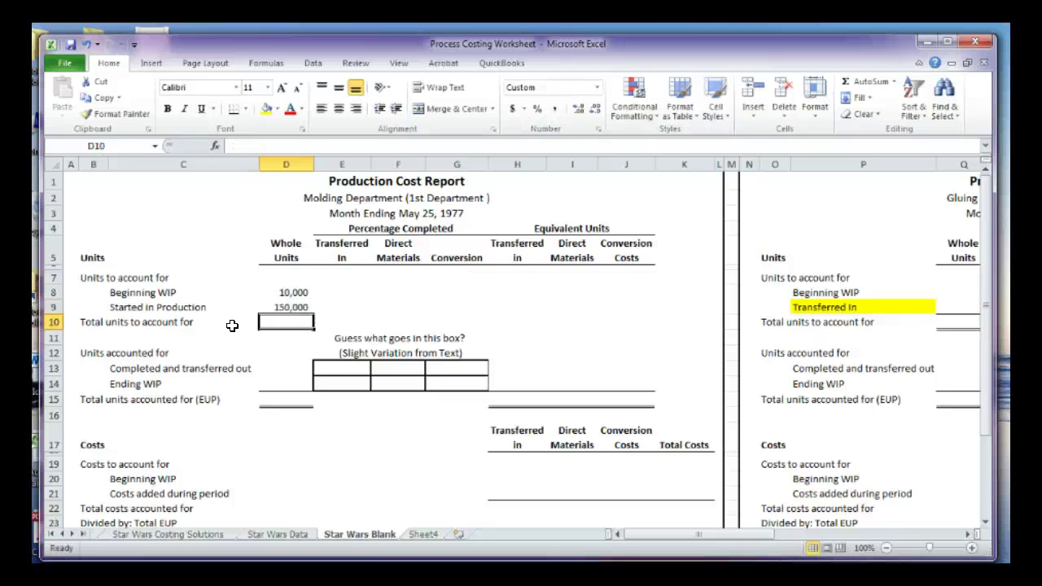
Calculate Molding's total units to account for in D10 with the formula =D8+D9
{"action": "type", "text": "="}
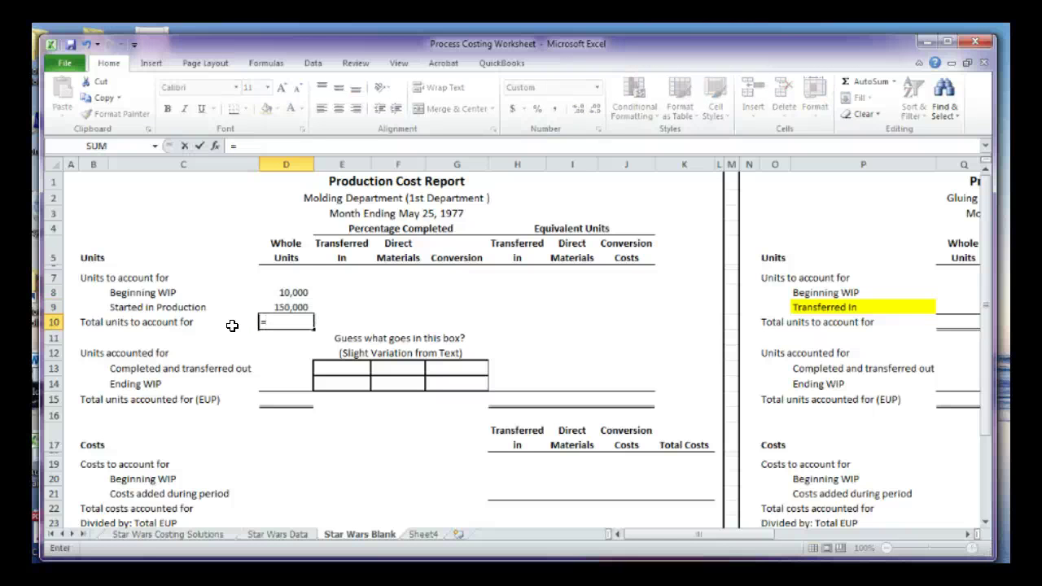
{"action": "key", "text": "Up"}
{"action": "key", "text": "Up"}
{"action": "type", "text": "+"}
{"action": "key", "text": "Up"}
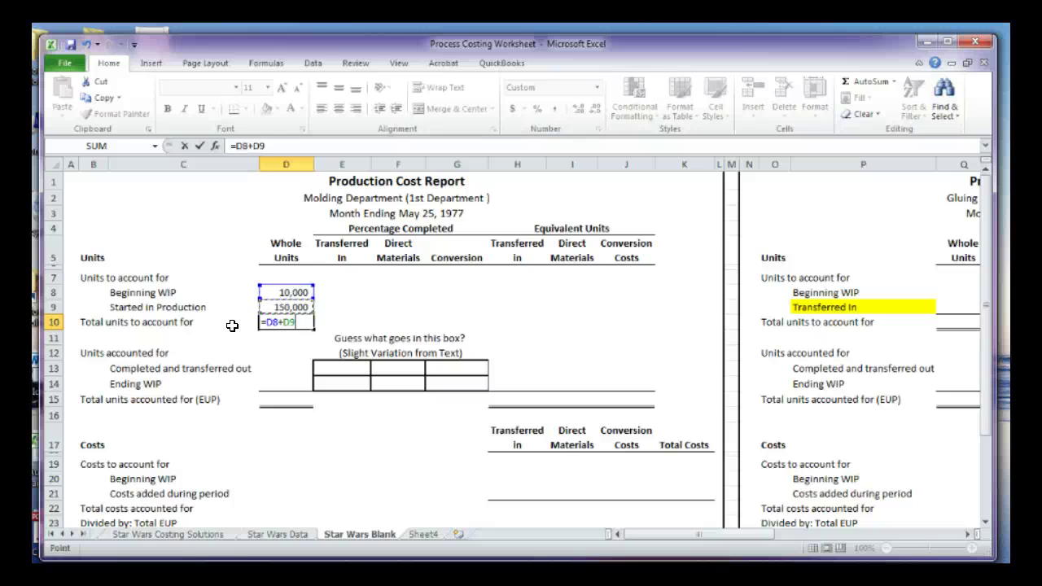
{"action": "key", "text": "Return"}
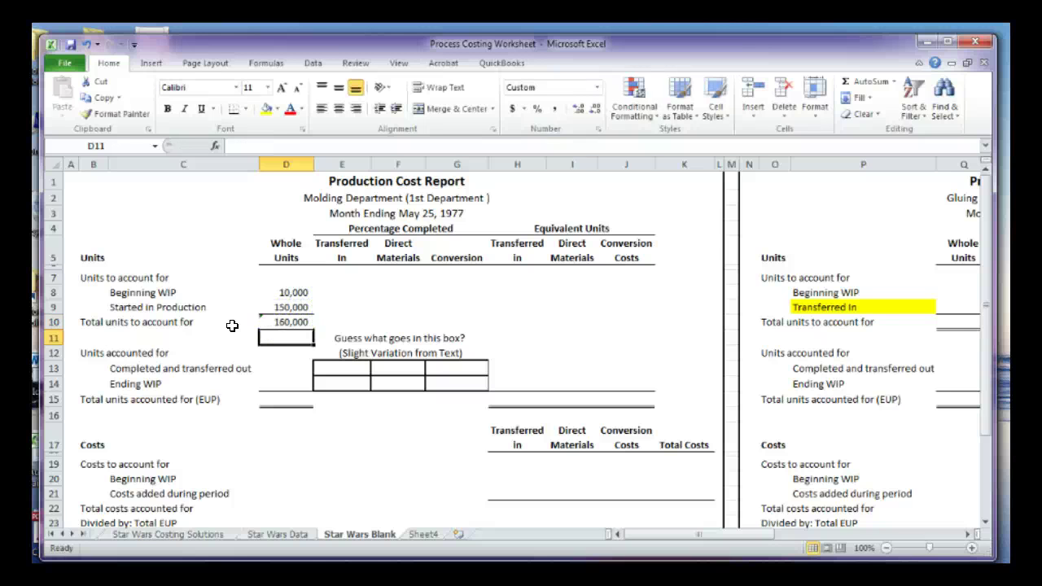
Look up Molding's Transferred Out units on Star Wars Data and enter 155,000 completed and transferred out and 5,000 Ending WIP in Molding's whole units
{"action": "left_click", "coordinate": [269, 367]}
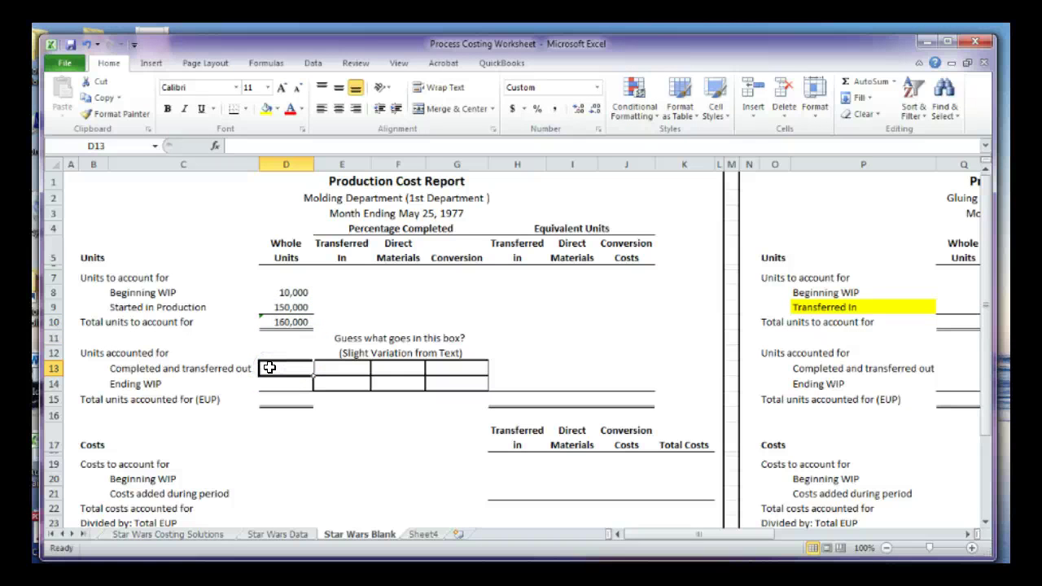
{"action": "left_click", "coordinate": [278, 535]}
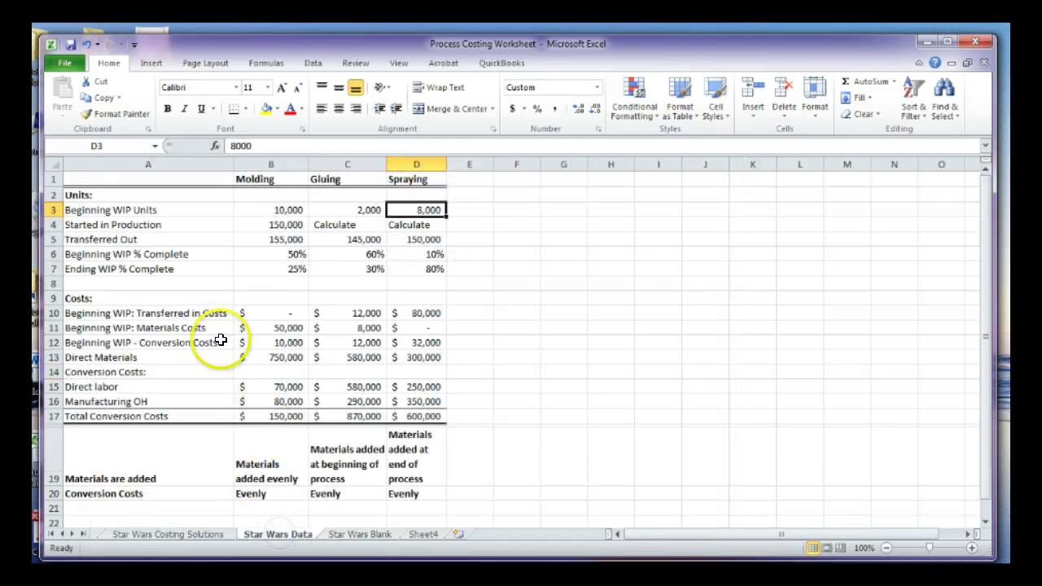
{"action": "left_click", "coordinate": [252, 208]}
{"action": "left_click", "coordinate": [252, 224]}
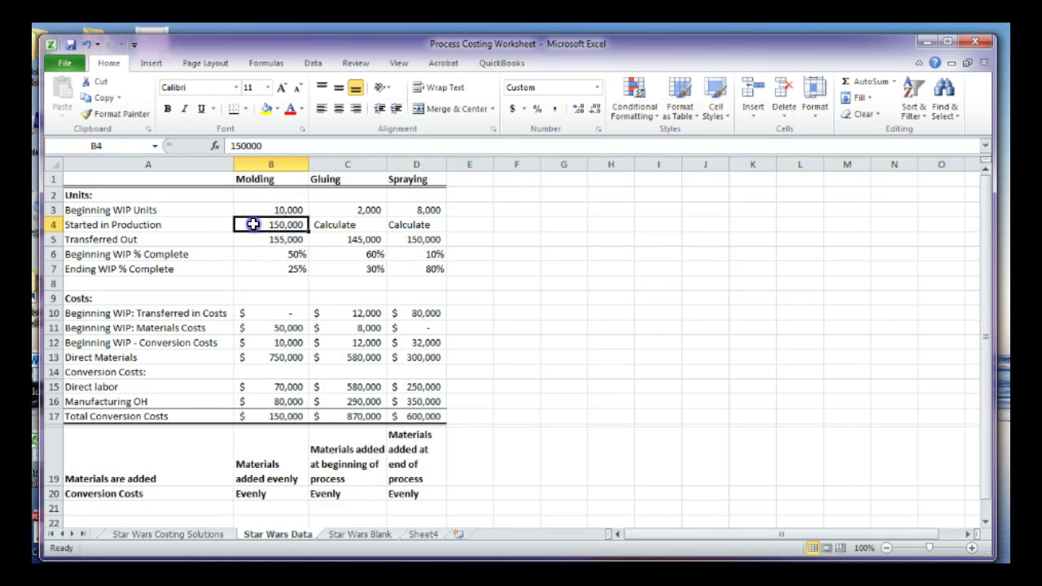
{"action": "left_click", "coordinate": [75, 241]}
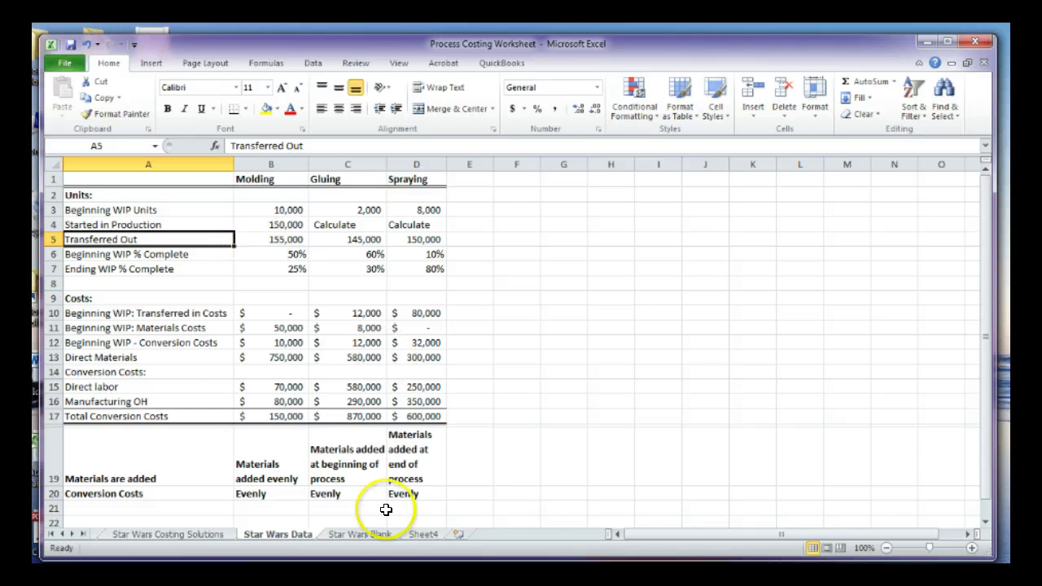
{"action": "left_click", "coordinate": [370, 534]}
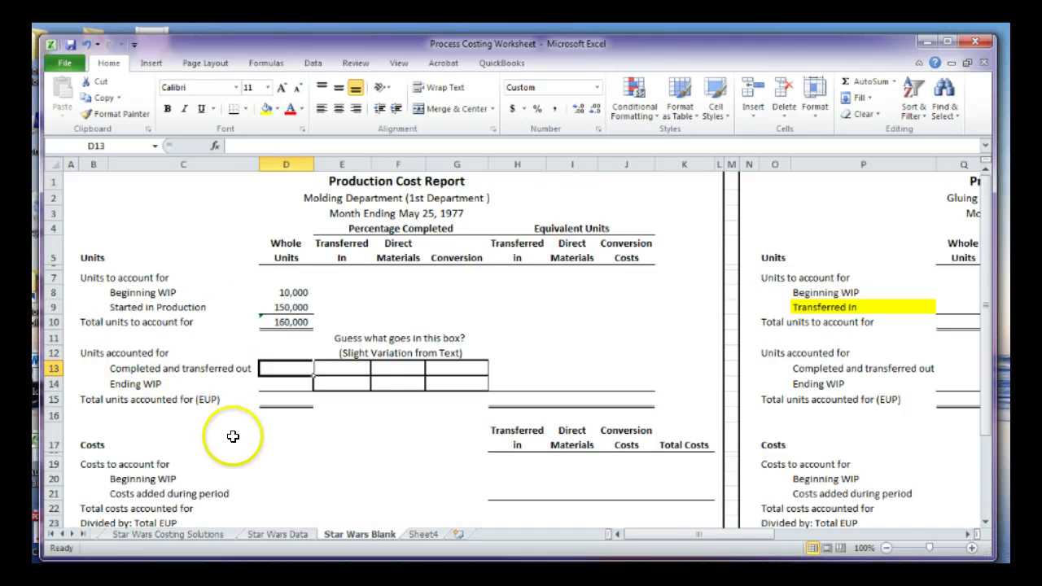
{"action": "left_click", "coordinate": [267, 534]}
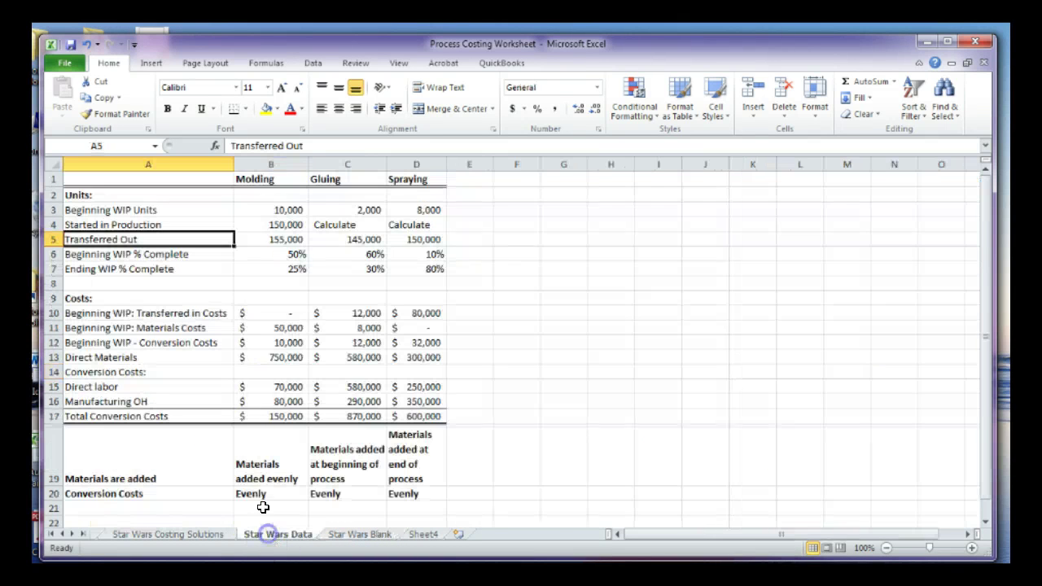
{"action": "left_click", "coordinate": [341, 534]}
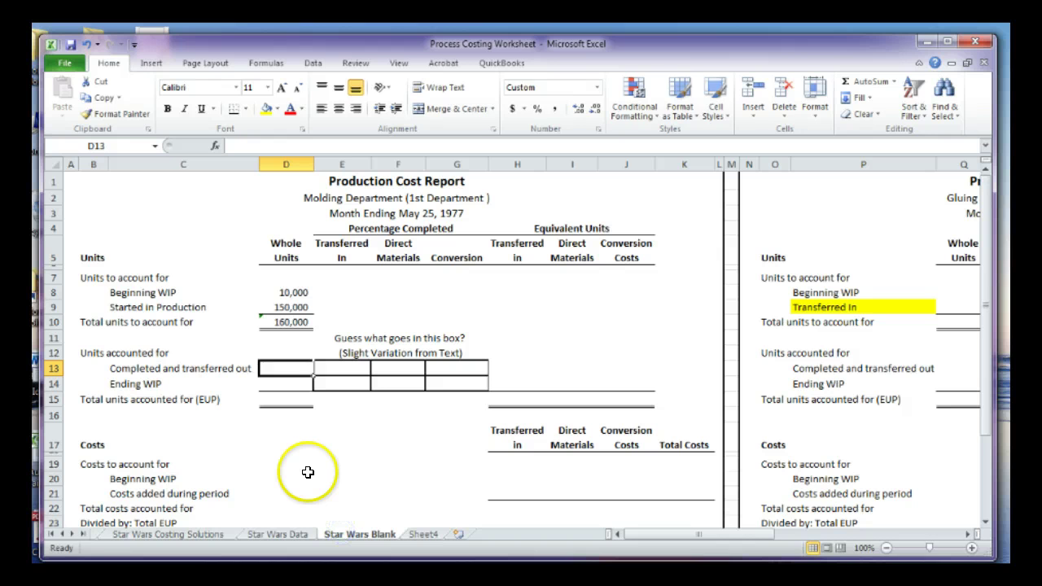
{"action": "type", "text": "155000"}
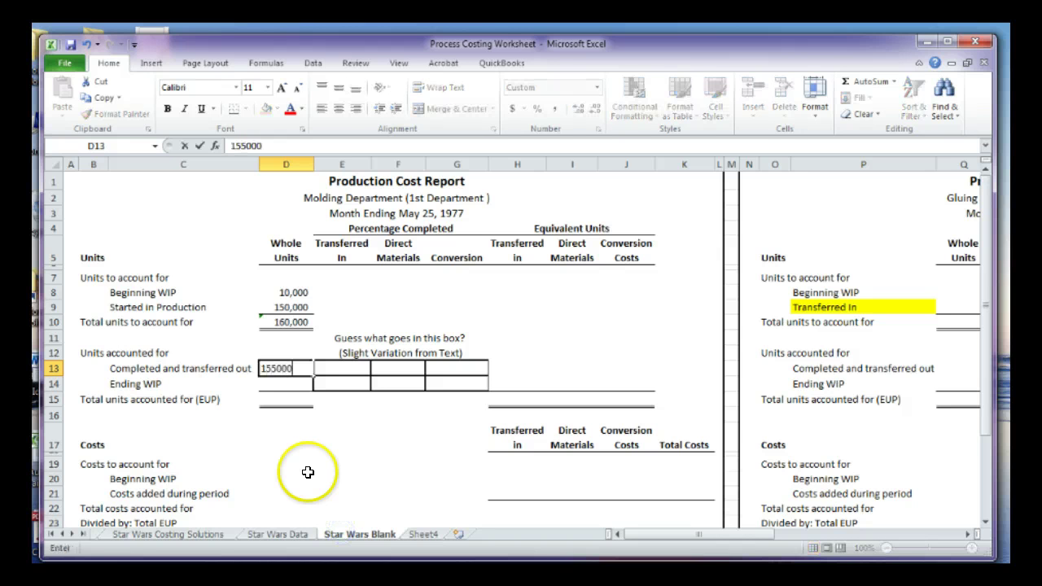
{"action": "key", "text": "Return"}
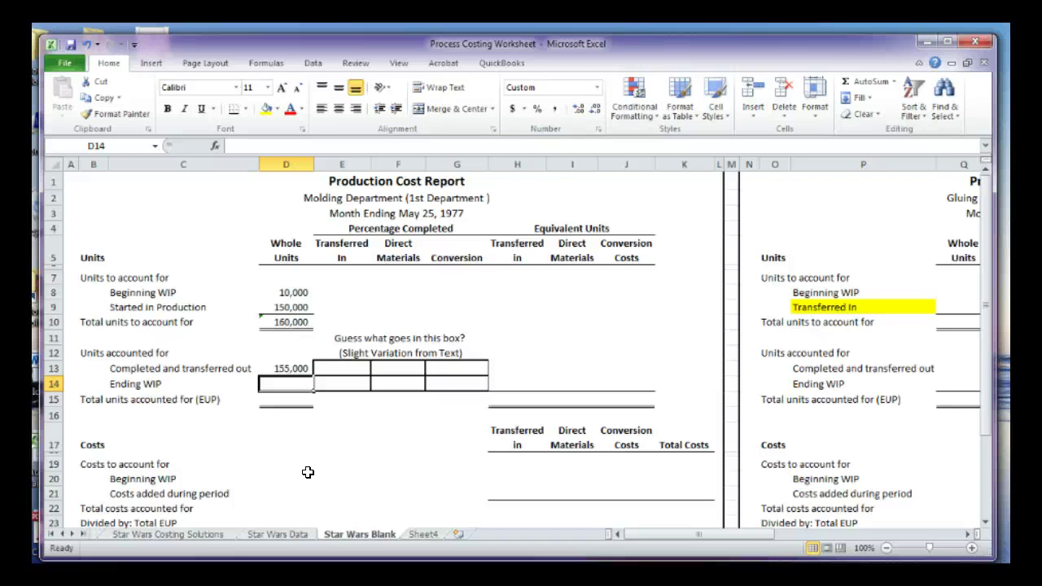
{"action": "type", "text": "5000"}
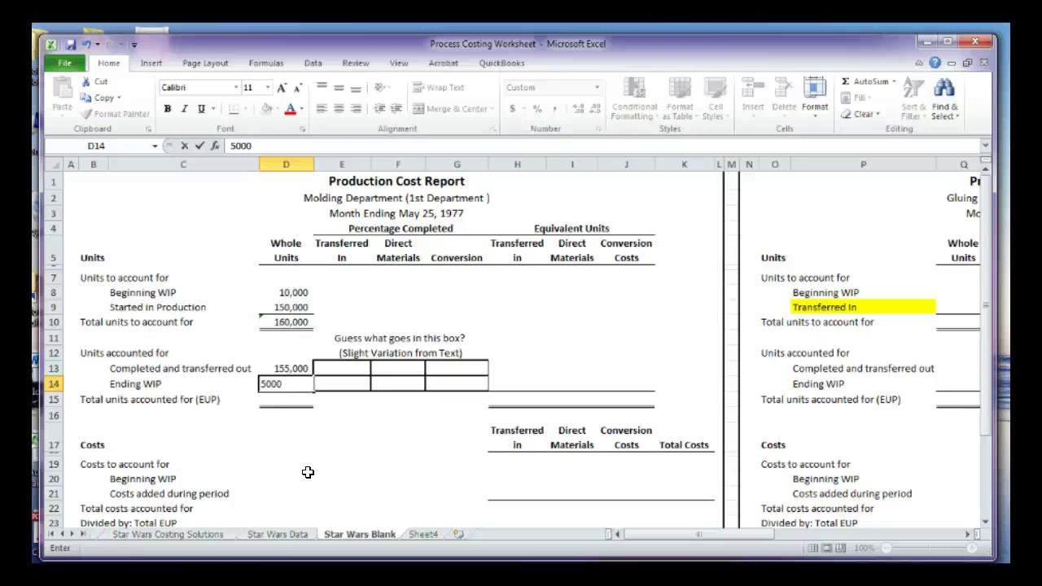
{"action": "key", "text": "Return"}
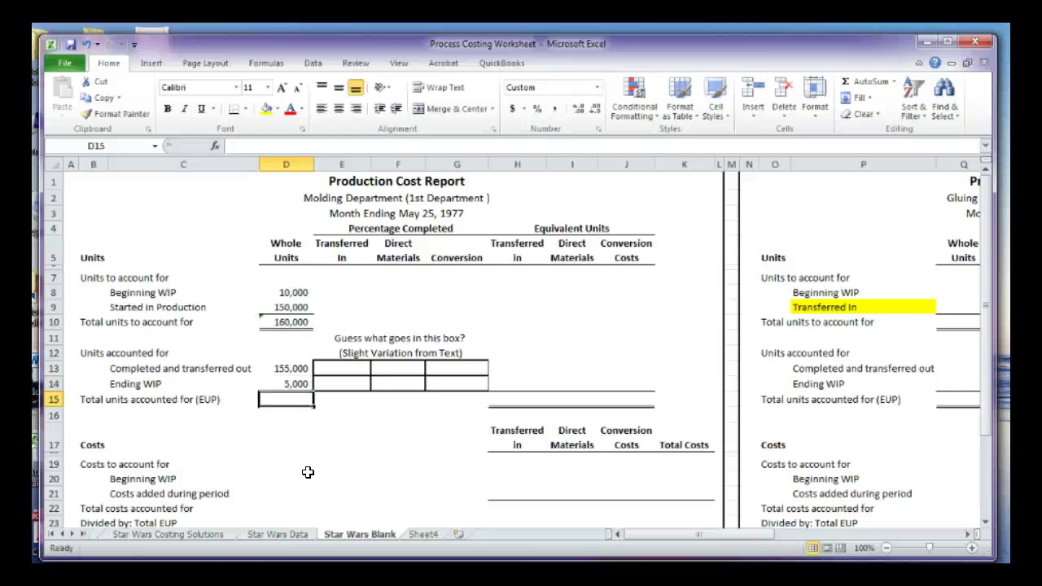
Calculate Molding's total units accounted for in D15 by adding D13 and D14
{"action": "left_click", "coordinate": [326, 413]}
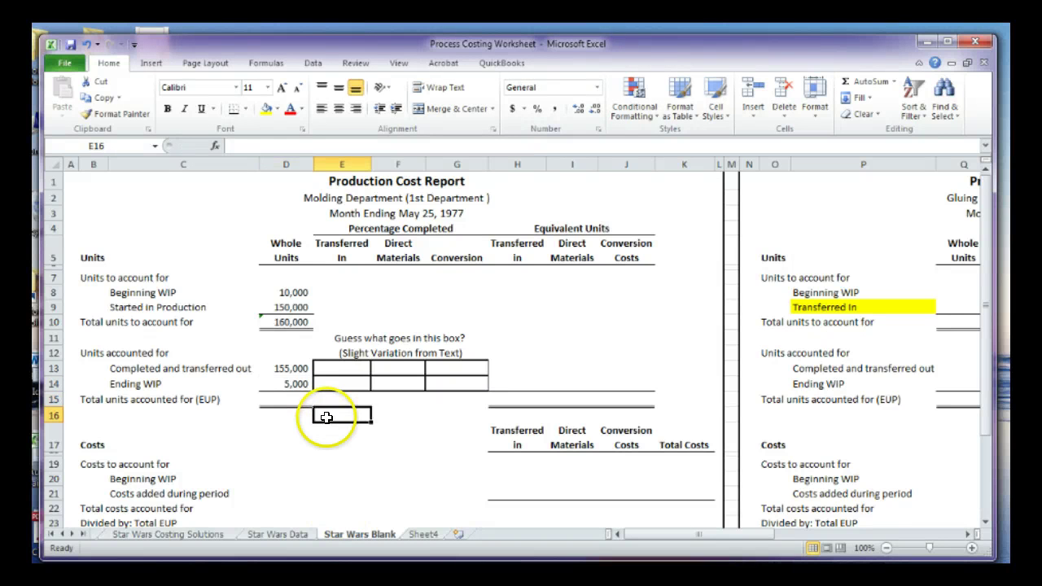
{"action": "left_click", "coordinate": [248, 431]}
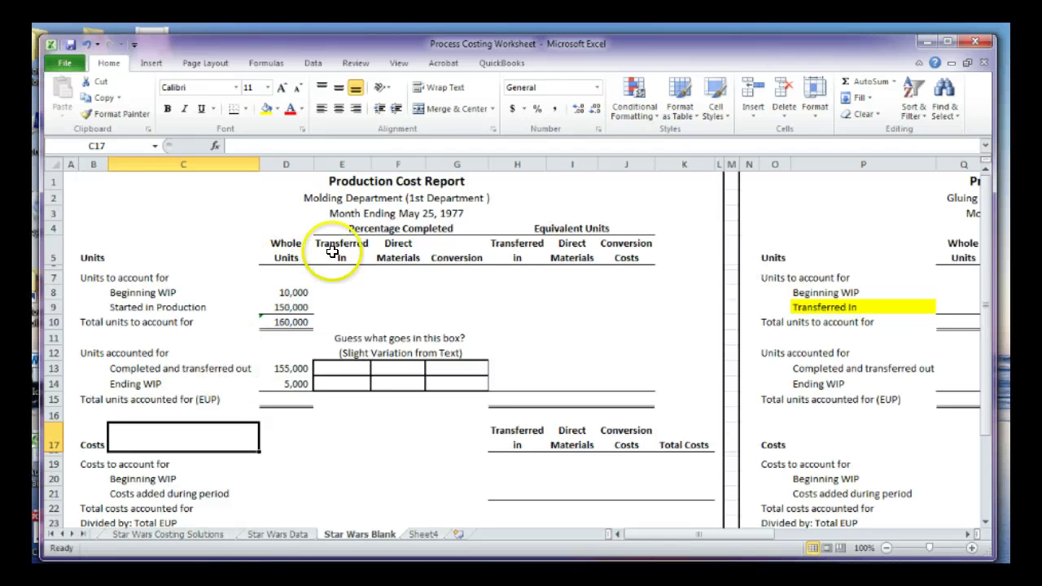
{"action": "left_click", "coordinate": [285, 404]}
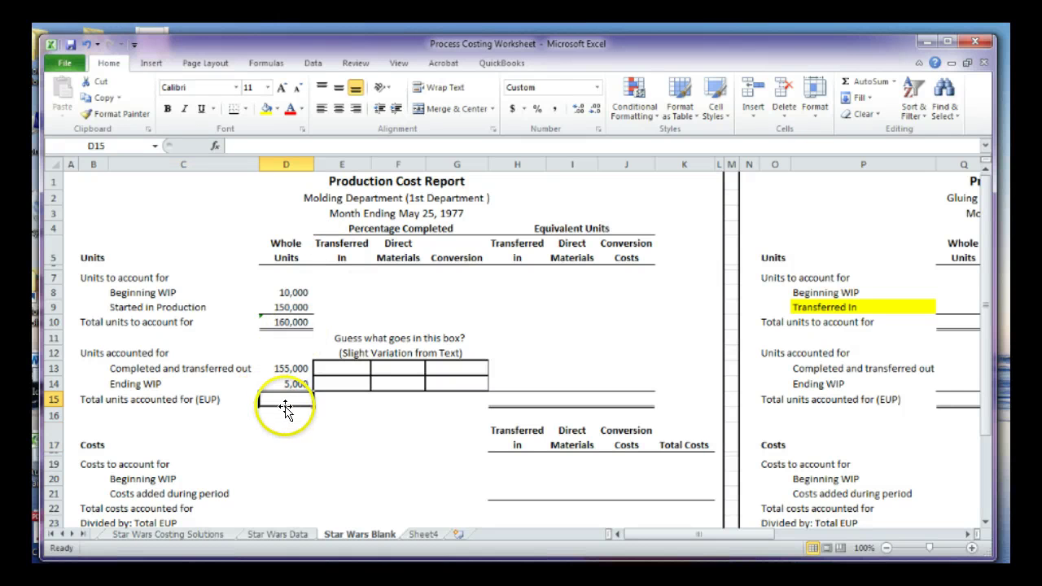
{"action": "type", "text": "="}
{"action": "key", "text": "Up"}
{"action": "key", "text": "Up"}
{"action": "type", "text": "+"}
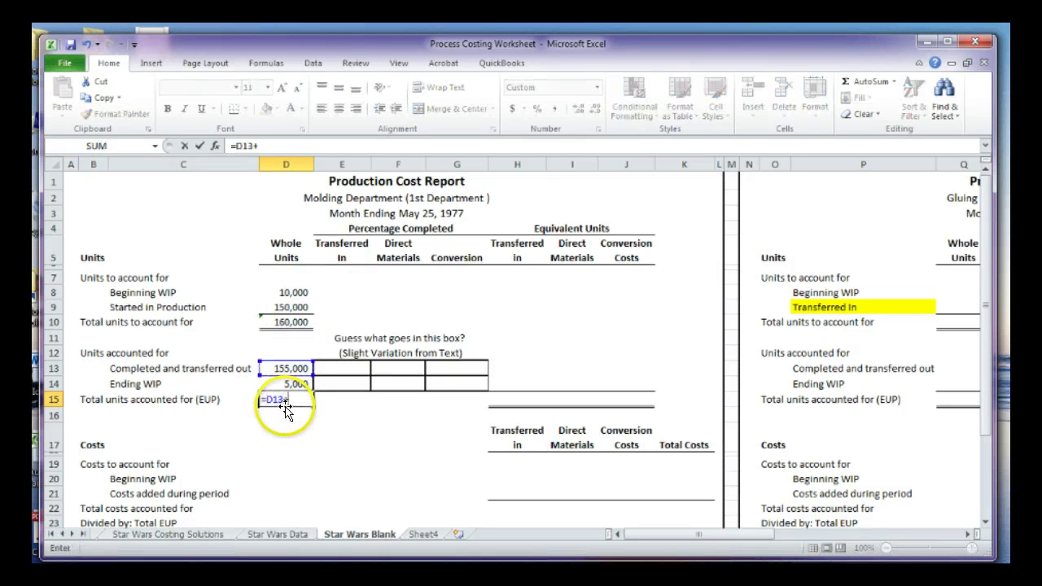
{"action": "key", "text": "Up"}
{"action": "key", "text": "Return"}
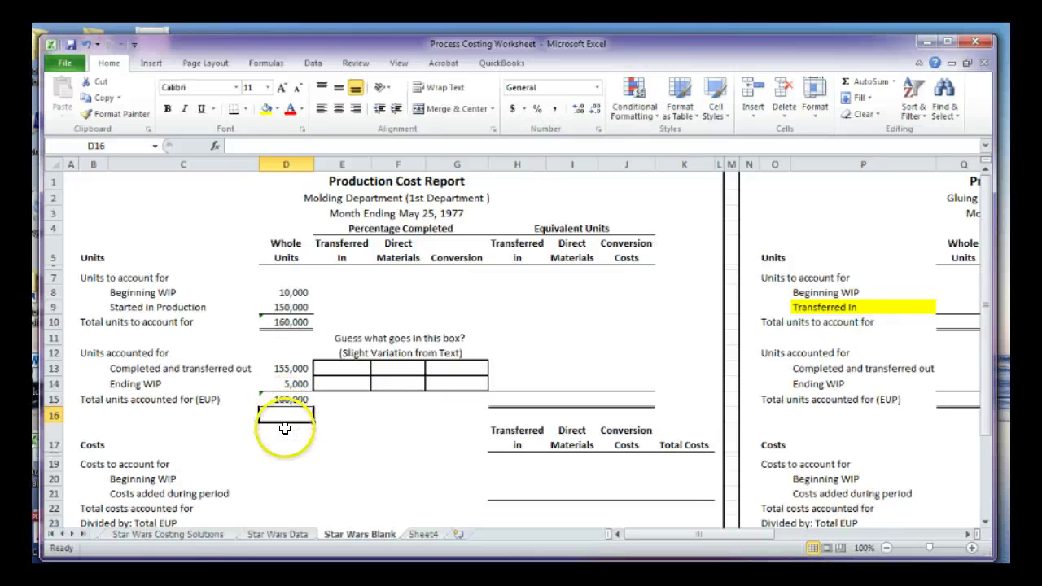
Draw a red line linking the total units to account for with the total units accounted for, and clear it
{"action": "left_click", "coordinate": [285, 429]}
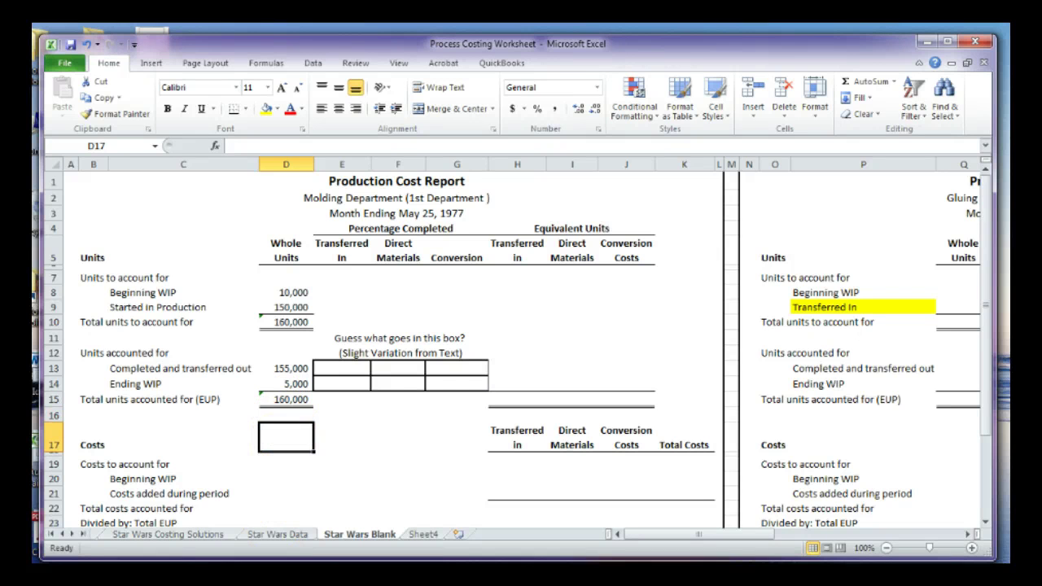
{"action": "mouse_move", "coordinate": [278, 403]}
{"action": "left_mouse_down"}
{"action": "mouse_move", "coordinate": [242, 395]}
{"action": "mouse_move", "coordinate": [263, 334]}
{"action": "left_mouse_up"}
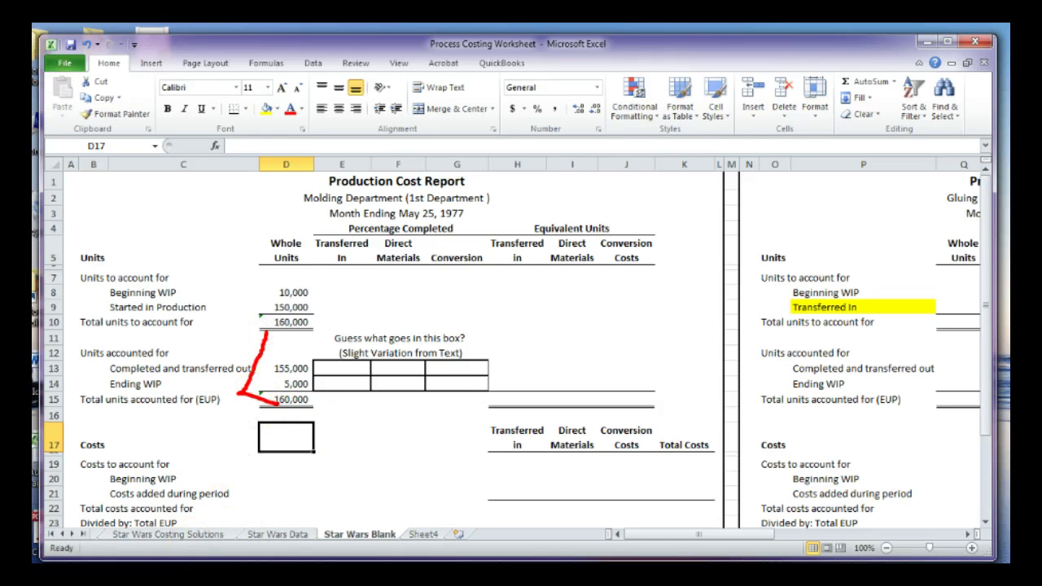
{"action": "key", "text": "Escape"}
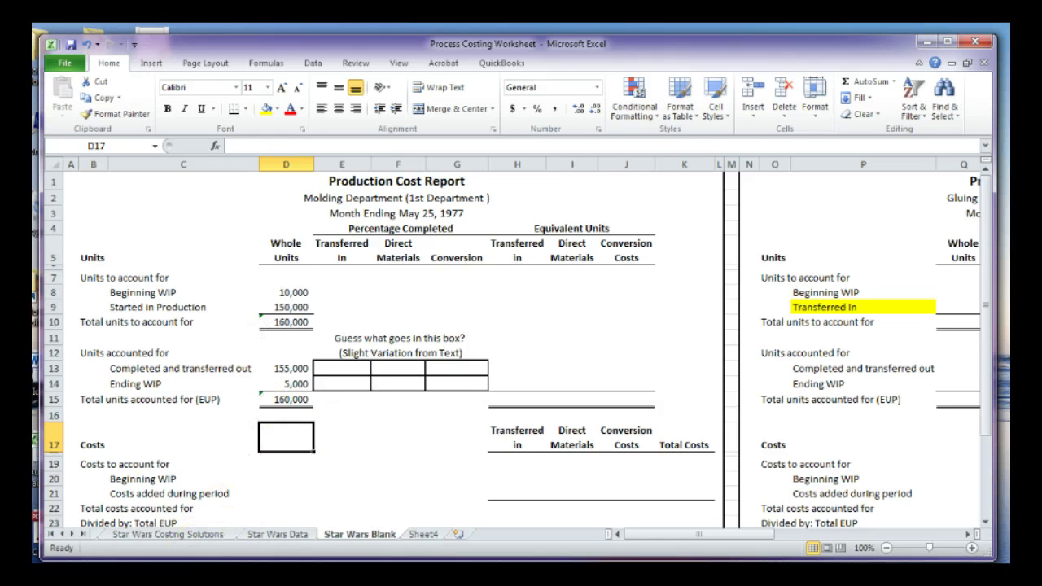
Enter N/A as Molding's Transferred In percentage completed for both completed and transferred out units and Ending WIP
{"action": "left_click", "coordinate": [354, 435]}
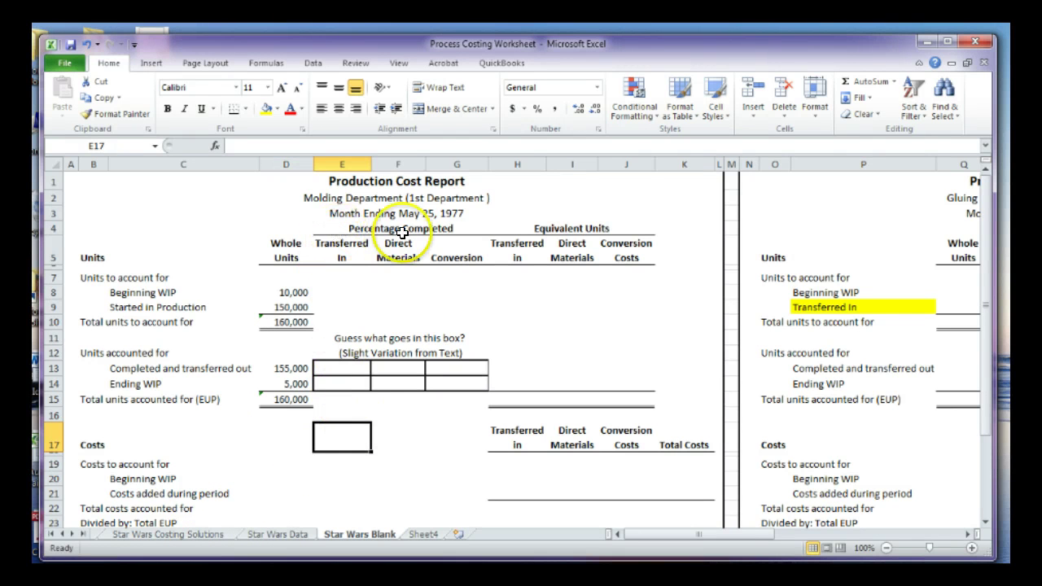
{"action": "left_click", "coordinate": [346, 371]}
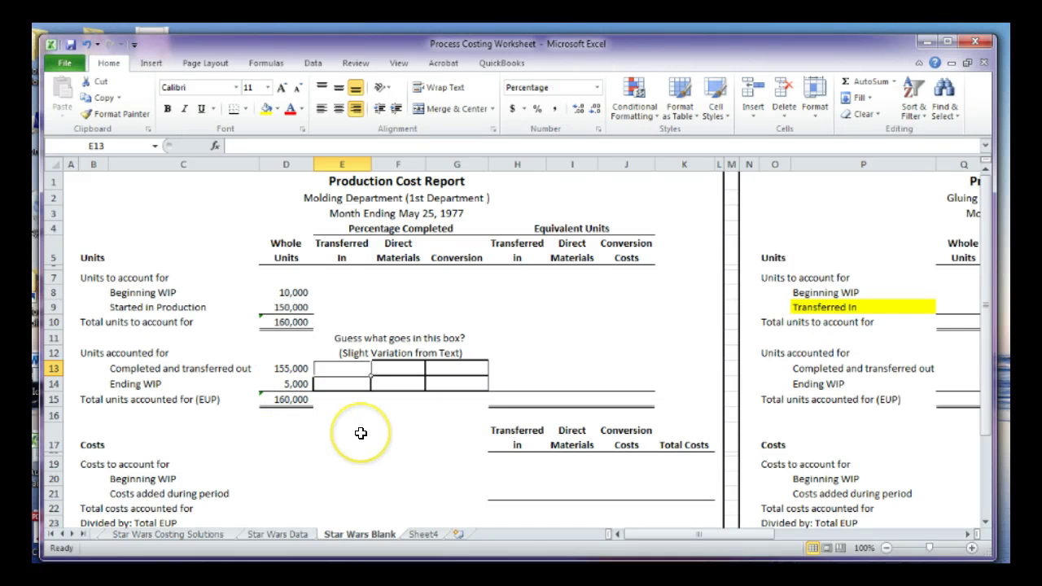
{"action": "type", "text": "N"}
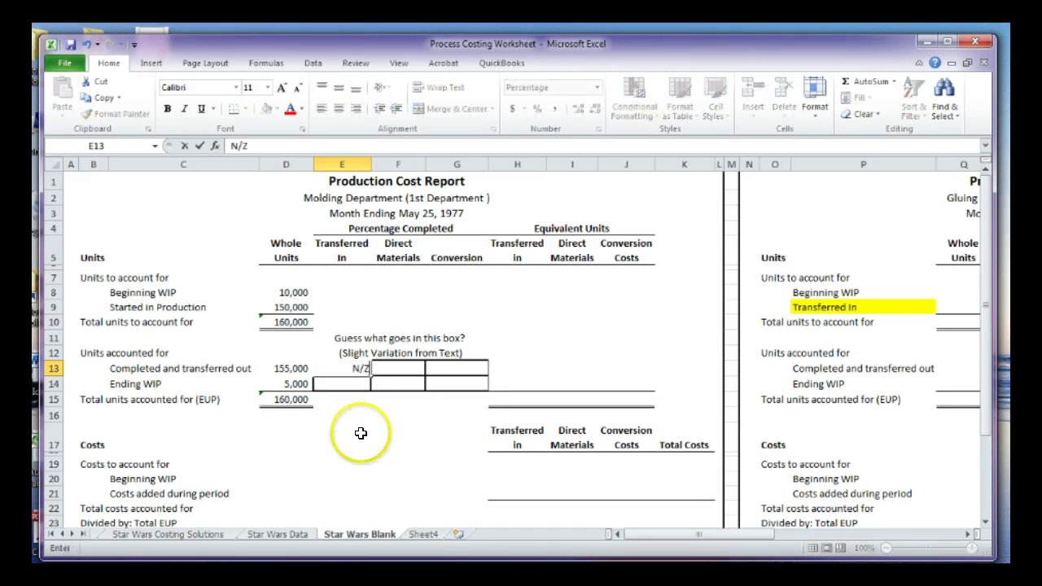
{"action": "type", "text": "/Z"}
{"action": "key", "text": "Return"}
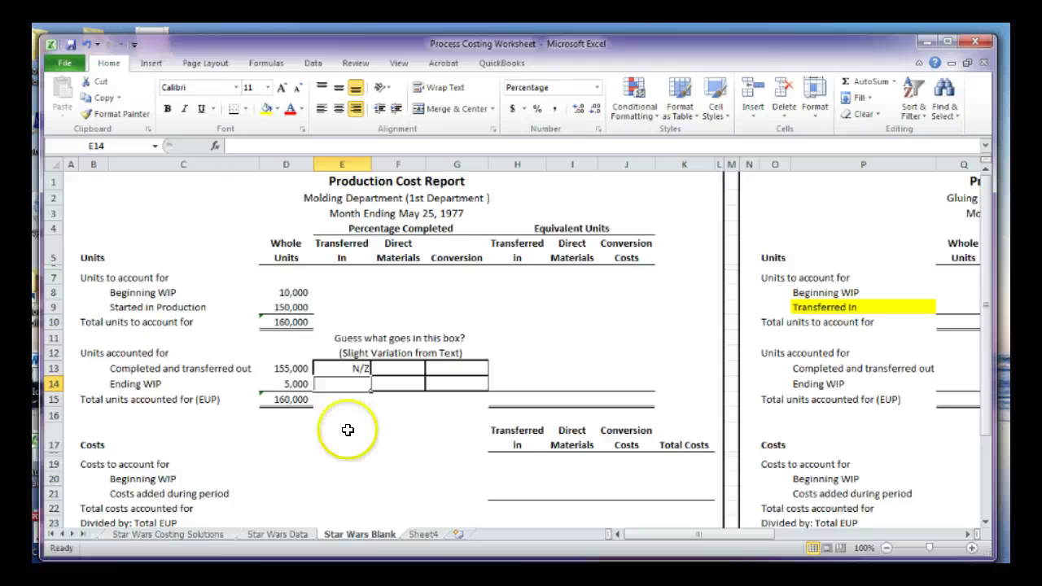
{"action": "left_click", "coordinate": [345, 370]}
{"action": "key", "text": "F2"}
{"action": "key", "text": "BackSpace"}
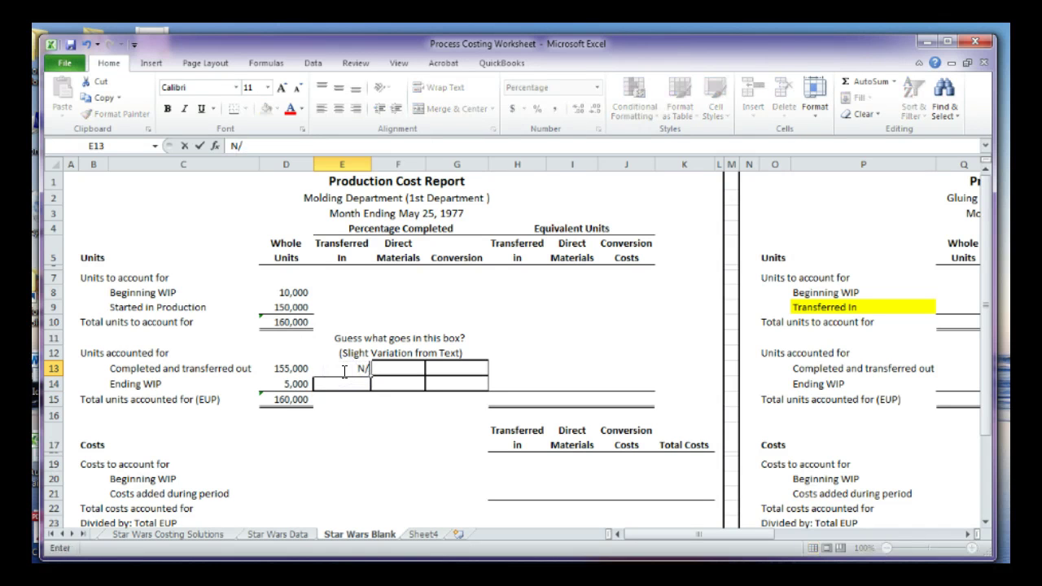
{"action": "type", "text": "A"}
{"action": "key", "text": "Return"}
{"action": "type", "text": "N/A"}
{"action": "key", "text": "Return"}
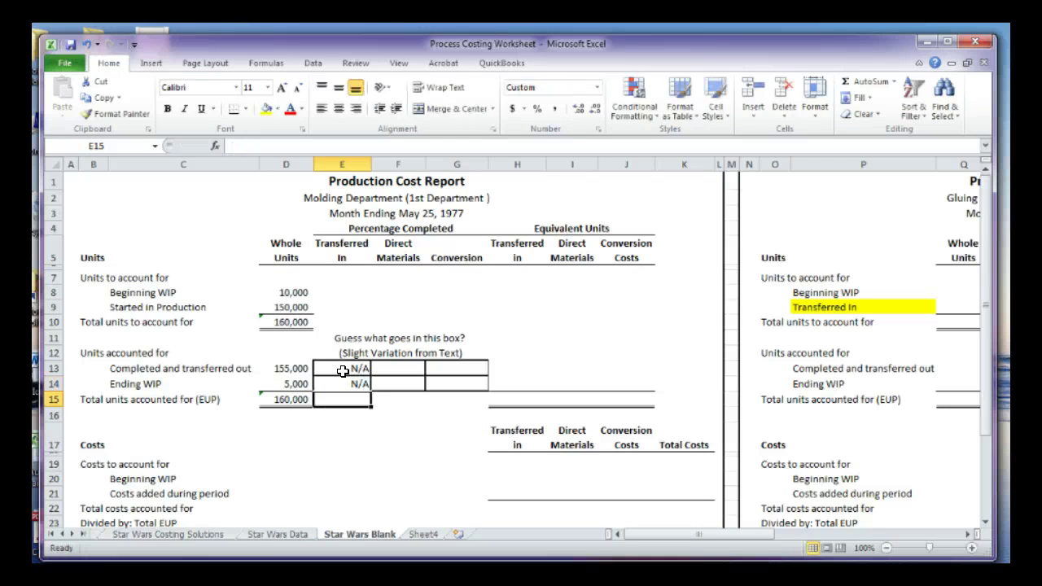
{"action": "left_click", "coordinate": [342, 258]}
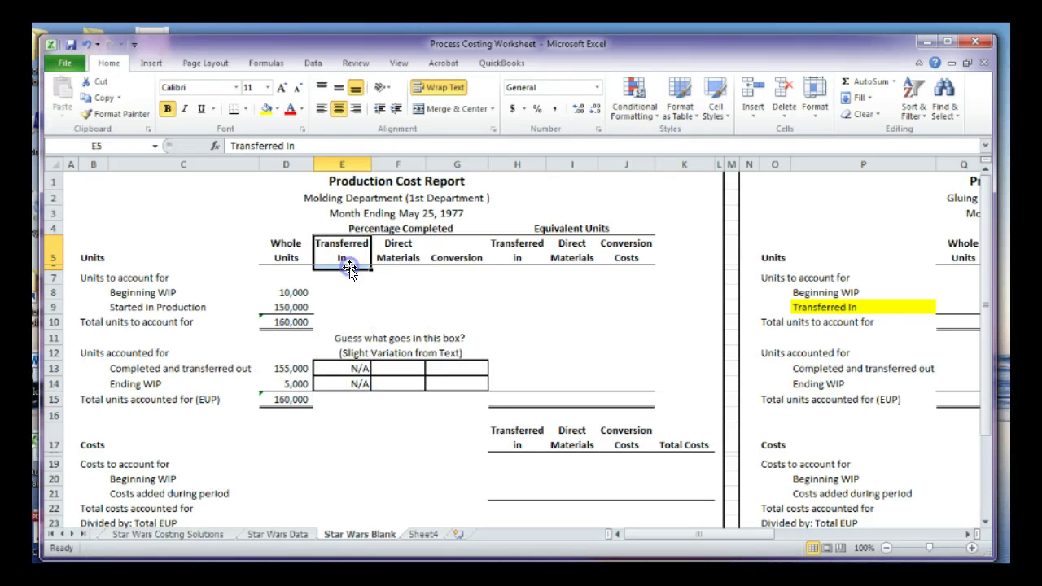
{"action": "left_click_drag", "start_coordinate": [345, 378], "coordinate": [334, 270]}
{"action": "left_click", "coordinate": [349, 335]}
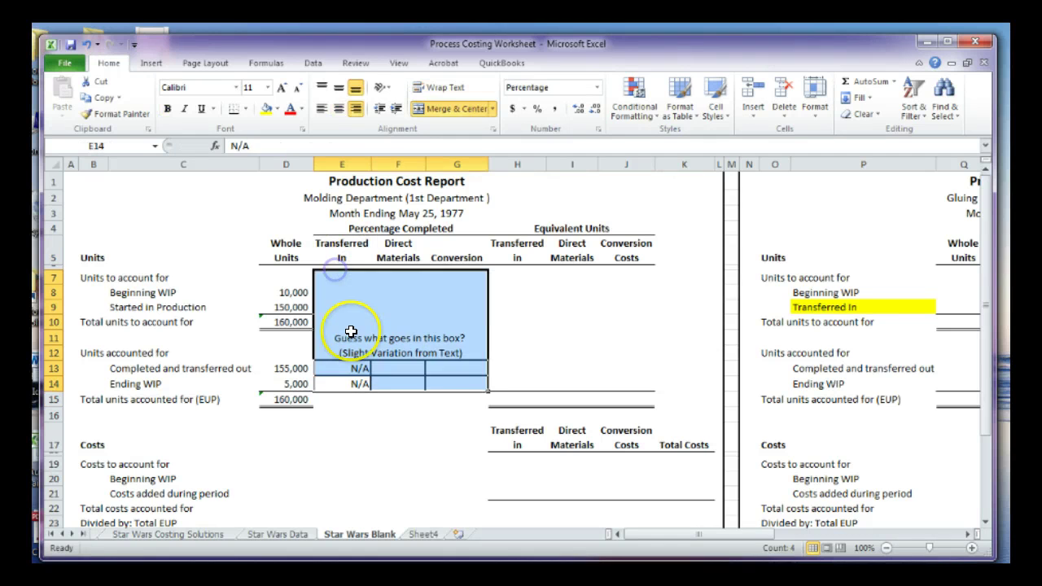
{"action": "left_click", "coordinate": [335, 433]}
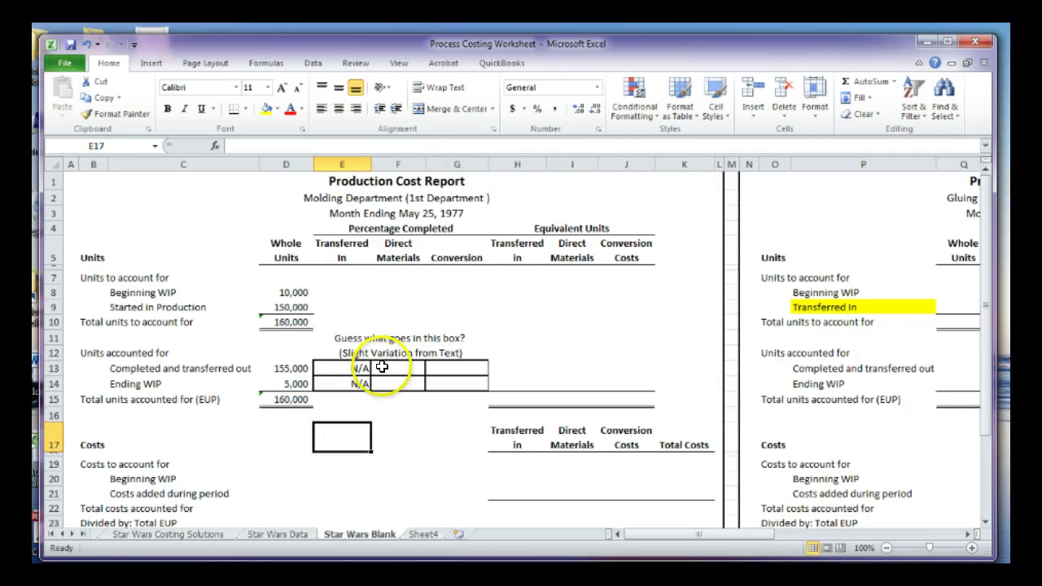
Enter 100% as the Direct Materials and Conversion percentages completed for Molding's completed and transferred out units
{"action": "left_click", "coordinate": [381, 367]}
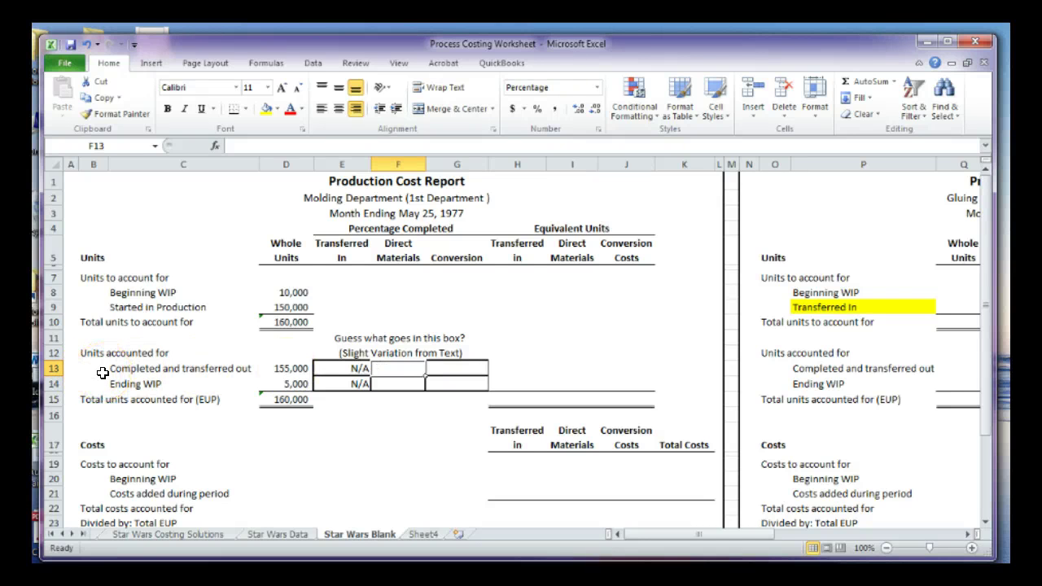
{"action": "type", "text": "100"}
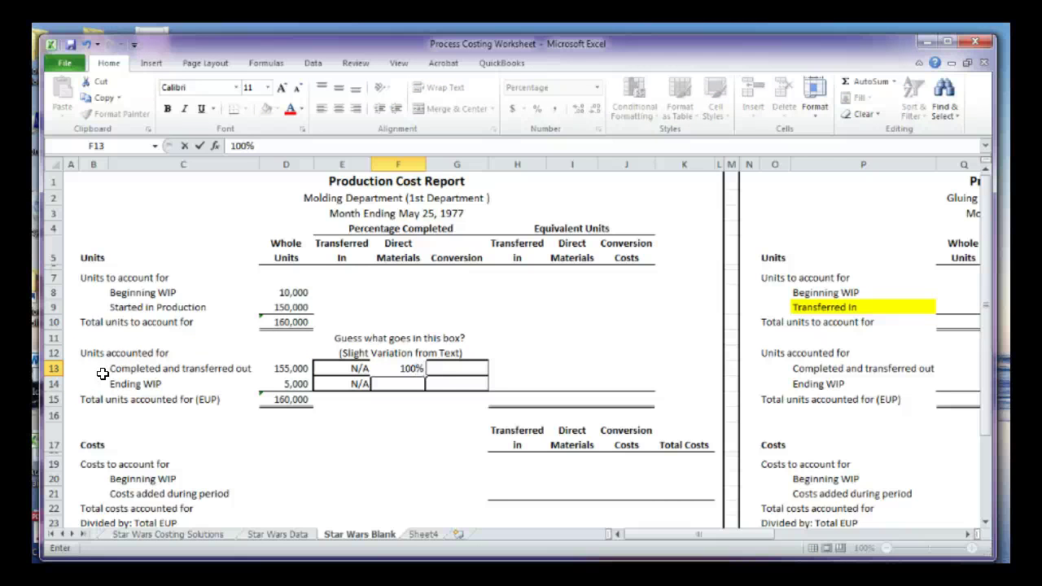
{"action": "key", "text": "Return"}
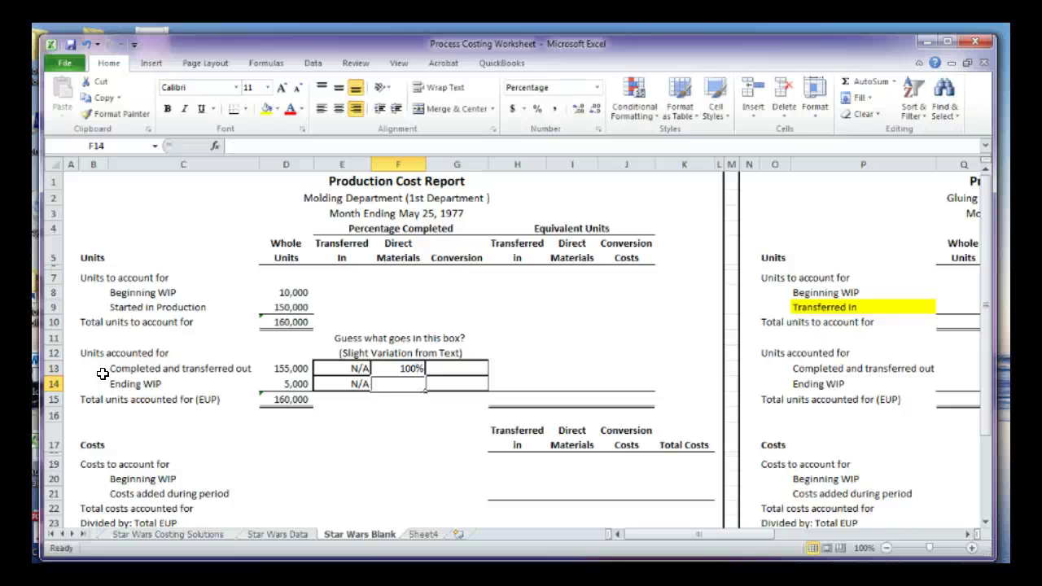
{"action": "left_click", "coordinate": [432, 368]}
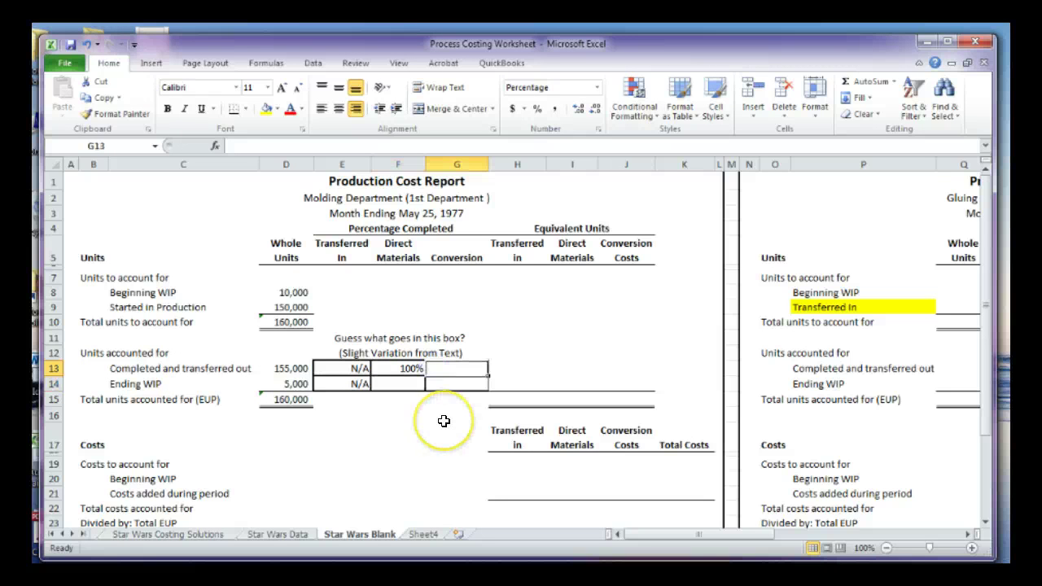
{"action": "type", "text": "1"}
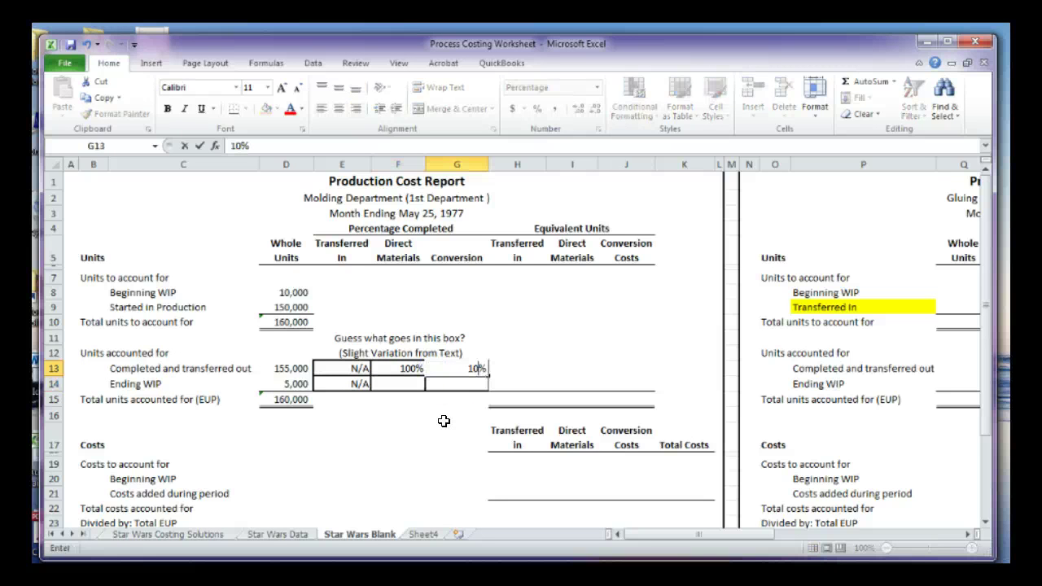
{"action": "type", "text": "00"}
{"action": "key", "text": "Return"}
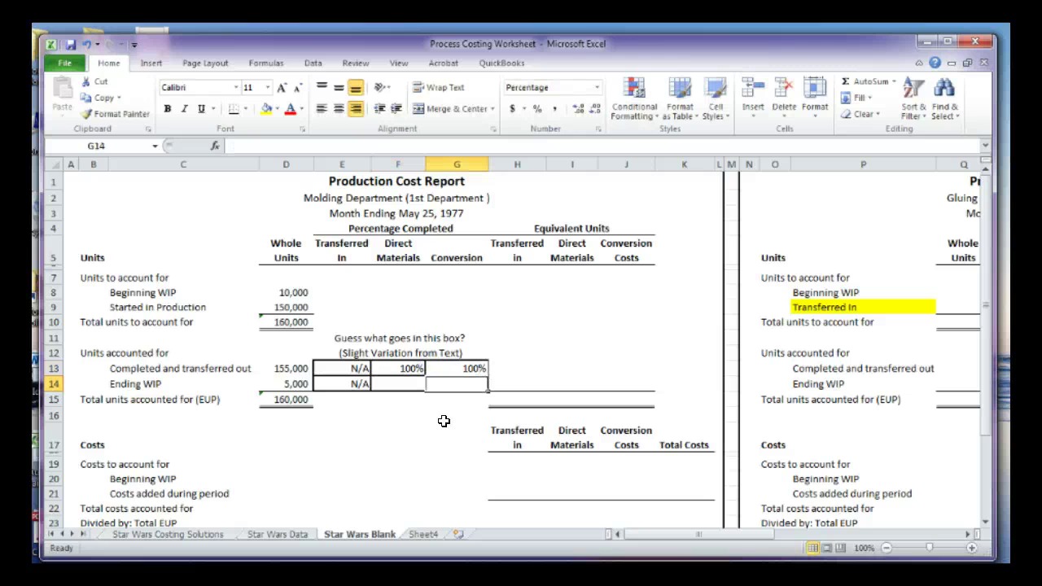
Look up Molding's Ending WIP % Complete on Star Wars Data and enter 25% for Ending WIP's Direct Materials and Conversion
{"action": "key", "text": "Left"}
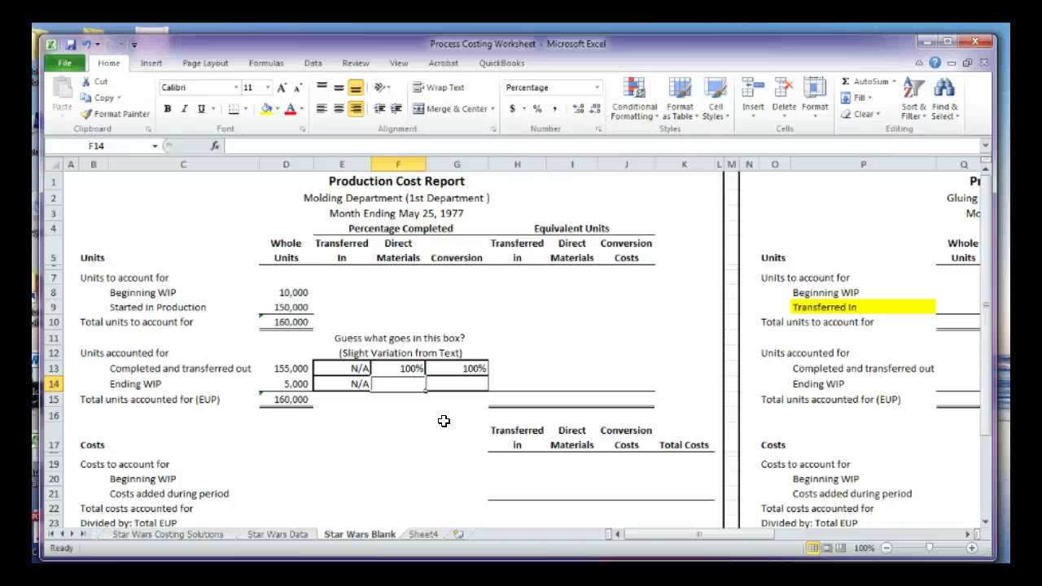
{"action": "left_click", "coordinate": [277, 534]}
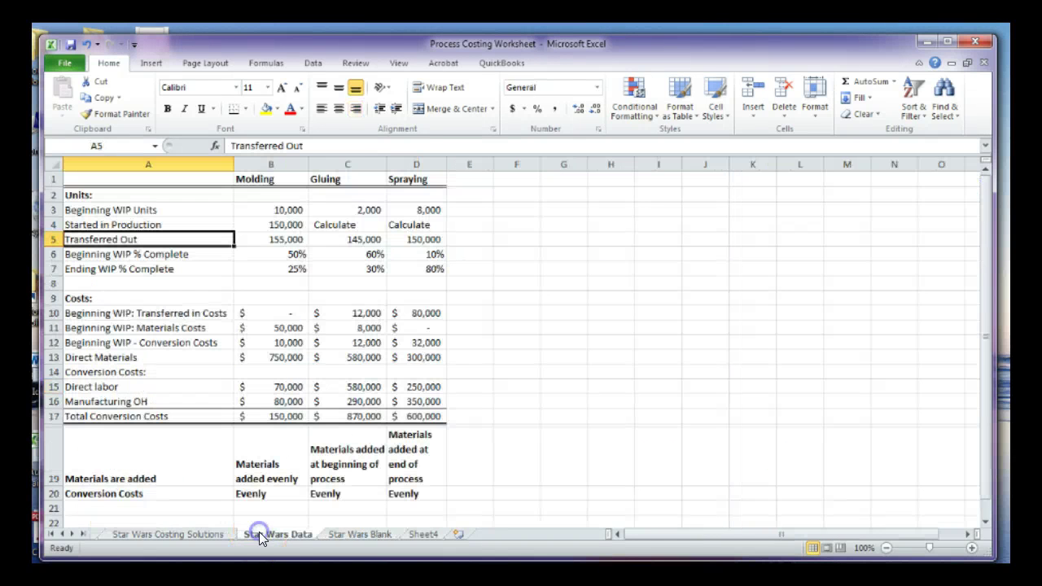
{"action": "left_click", "coordinate": [85, 271]}
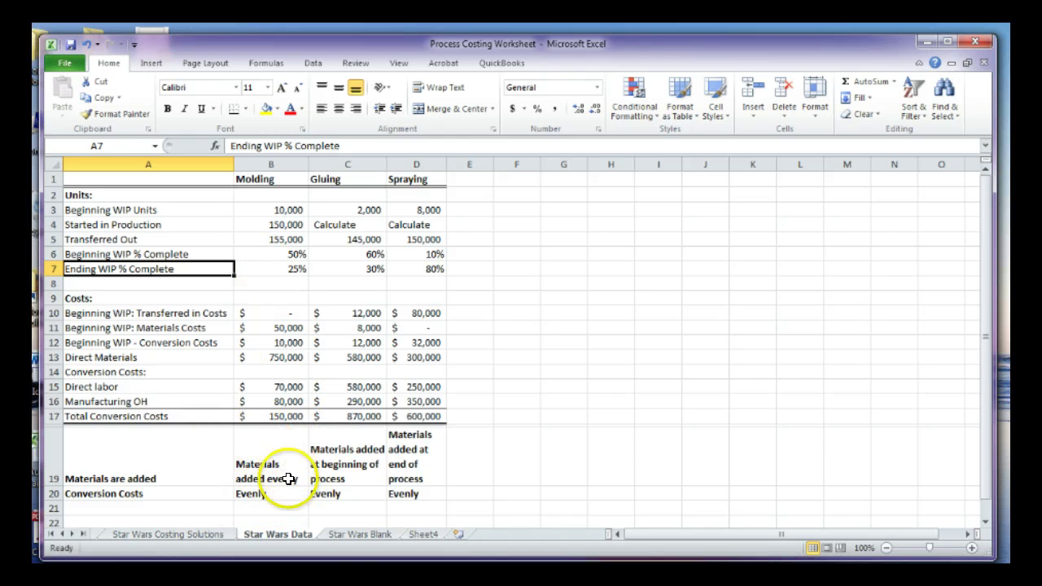
{"action": "left_click", "coordinate": [328, 536]}
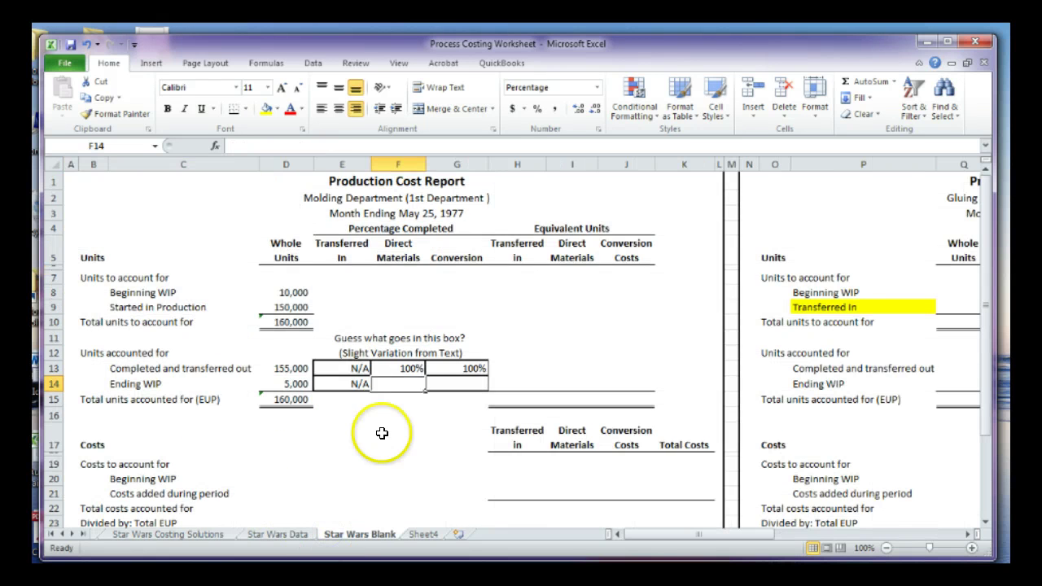
{"action": "type", "text": "2"}
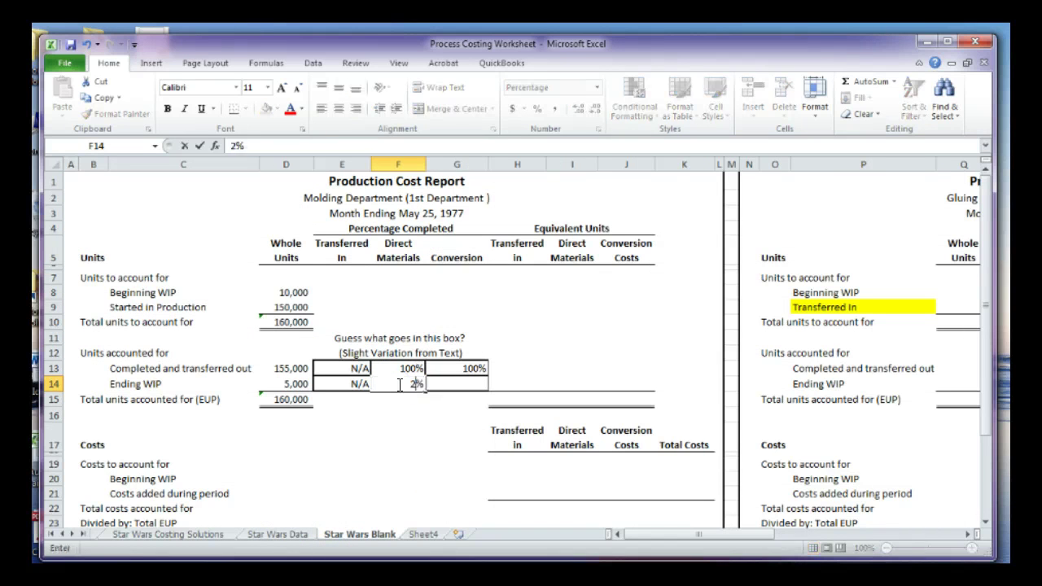
{"action": "type", "text": "5"}
{"action": "key", "text": "Tab"}
{"action": "type", "text": "25"}
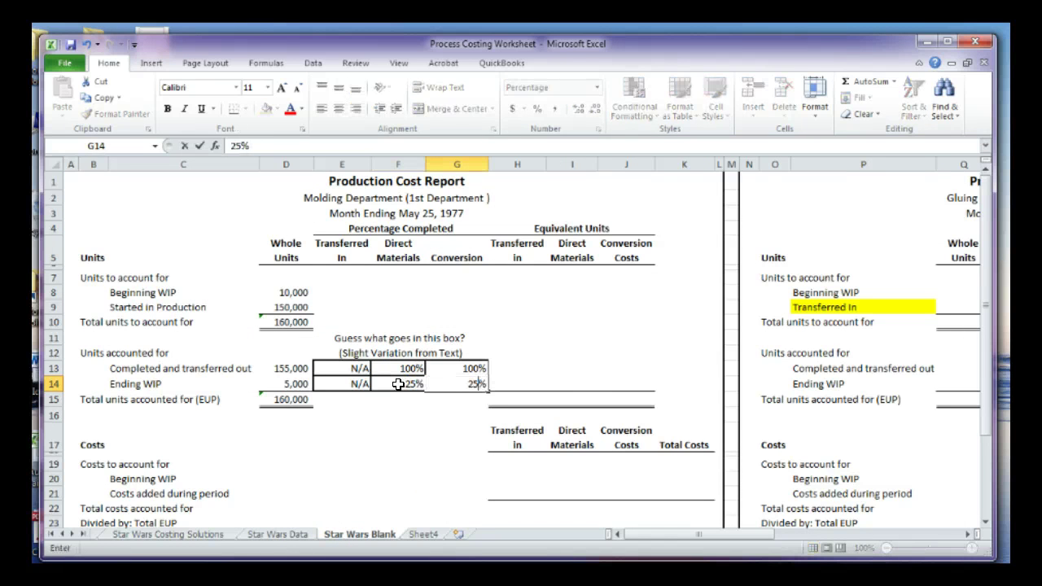
{"action": "key", "text": "Return"}
{"action": "left_click", "coordinate": [381, 426]}
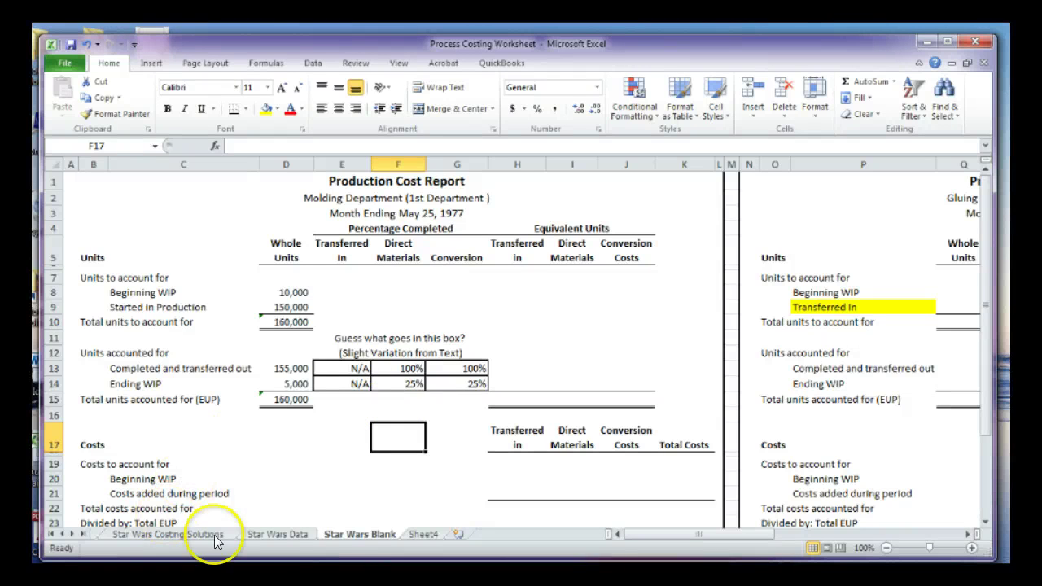
Recheck Molding's data on Star Wars Data and enter 0 Transferred In equivalent units for completed units and Ending WIP in H13 and H14
{"action": "left_click", "coordinate": [282, 535]}
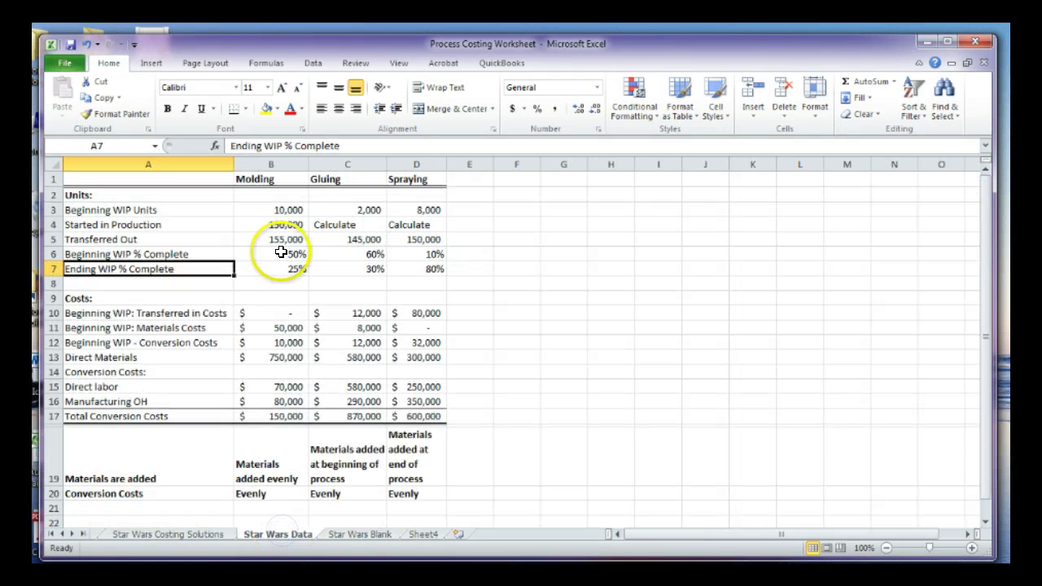
{"action": "left_click", "coordinate": [352, 534]}
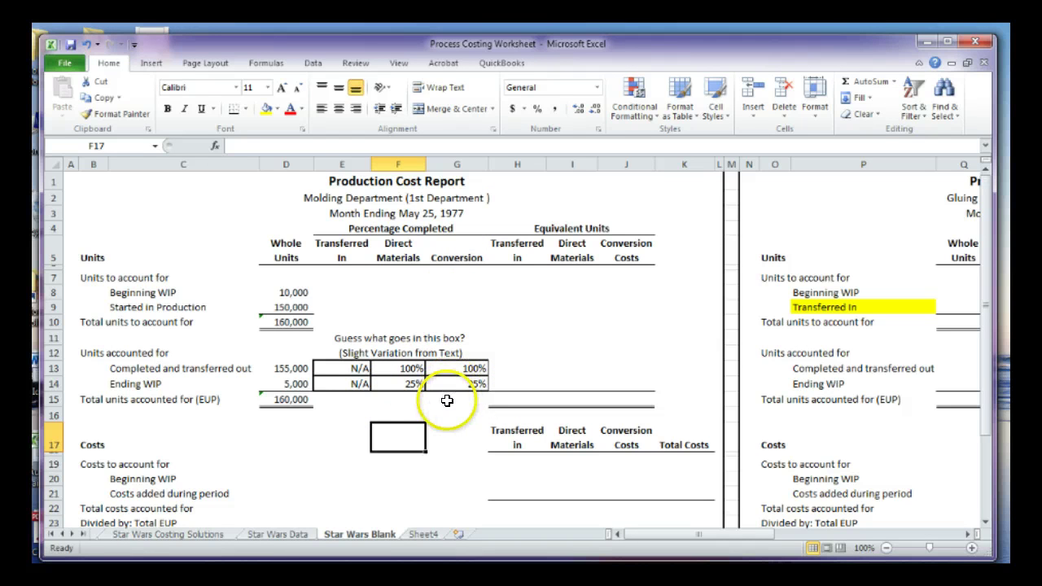
{"action": "left_click", "coordinate": [278, 535]}
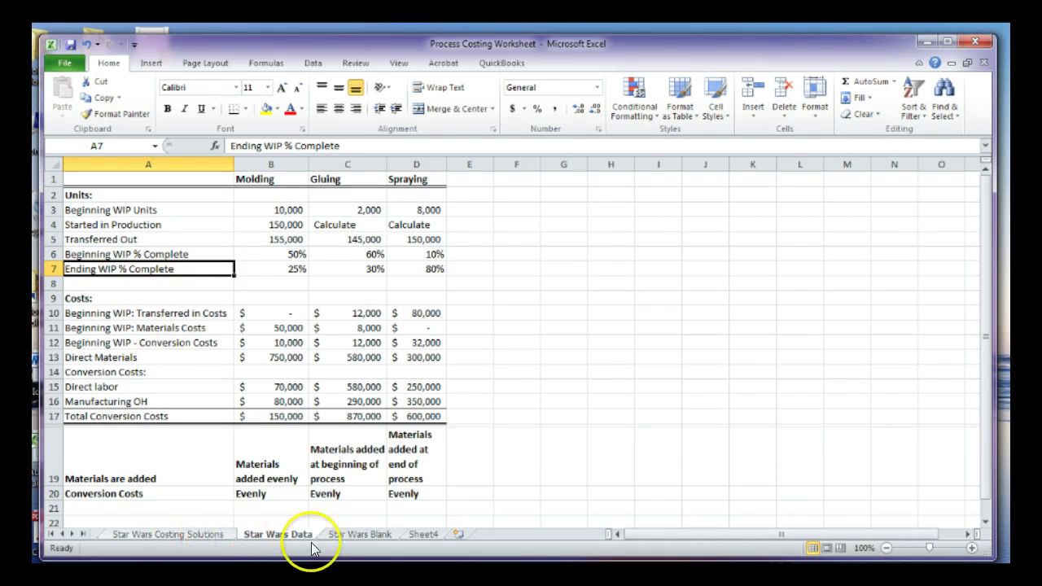
{"action": "left_click", "coordinate": [352, 534]}
{"action": "left_click_drag", "start_coordinate": [513, 354], "coordinate": [512, 360]}
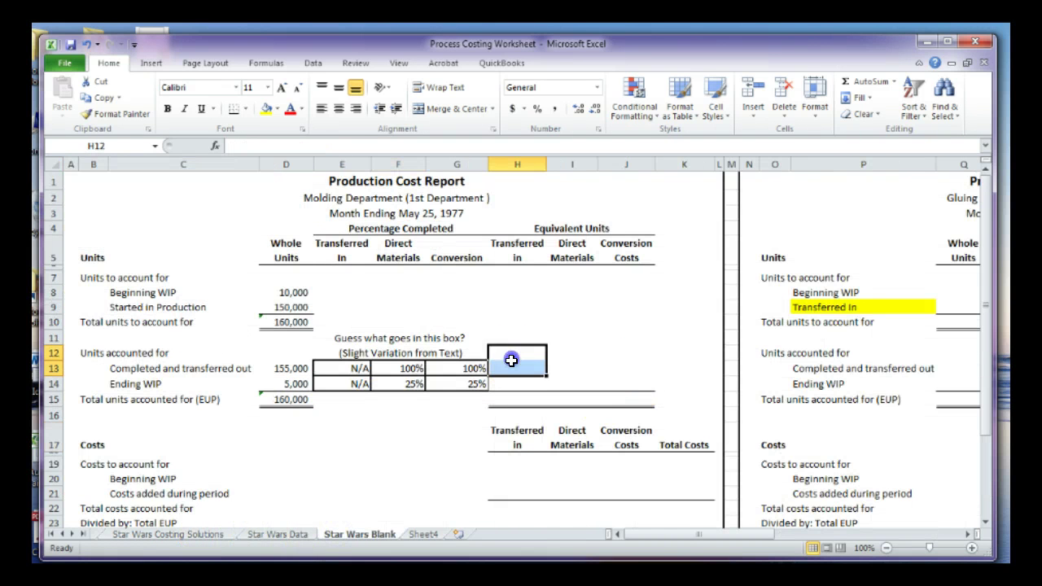
{"action": "left_click", "coordinate": [506, 369]}
{"action": "type", "text": "0"}
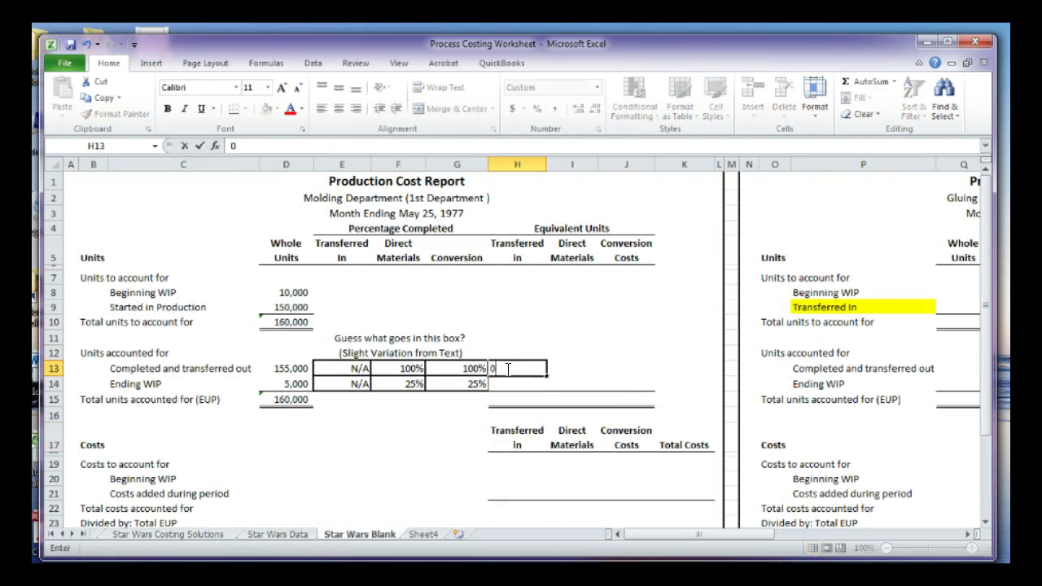
{"action": "key", "text": "Return"}
{"action": "type", "text": "0"}
{"action": "key", "text": "Tab"}
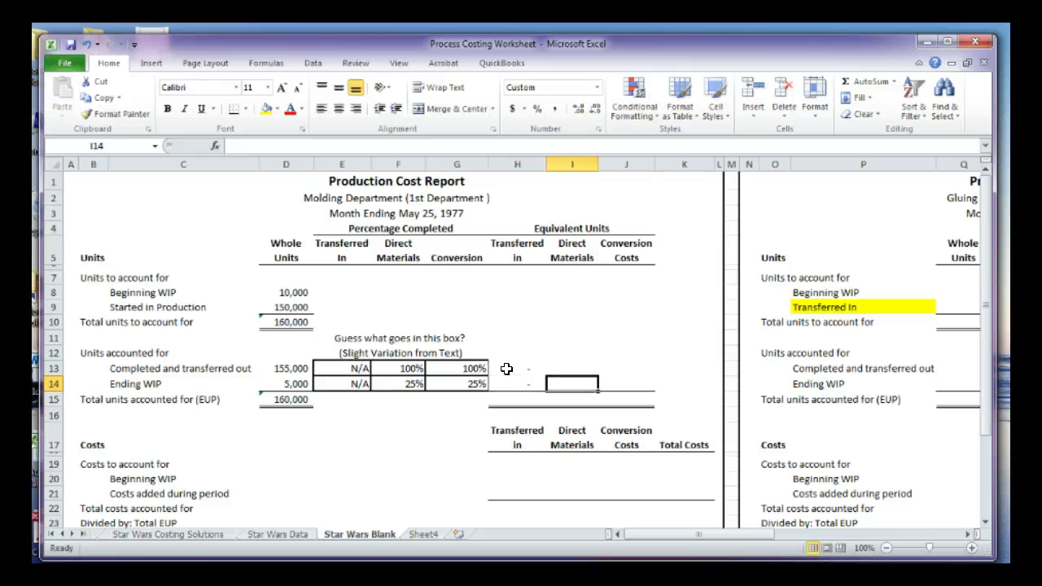
{"action": "key", "text": "Return"}
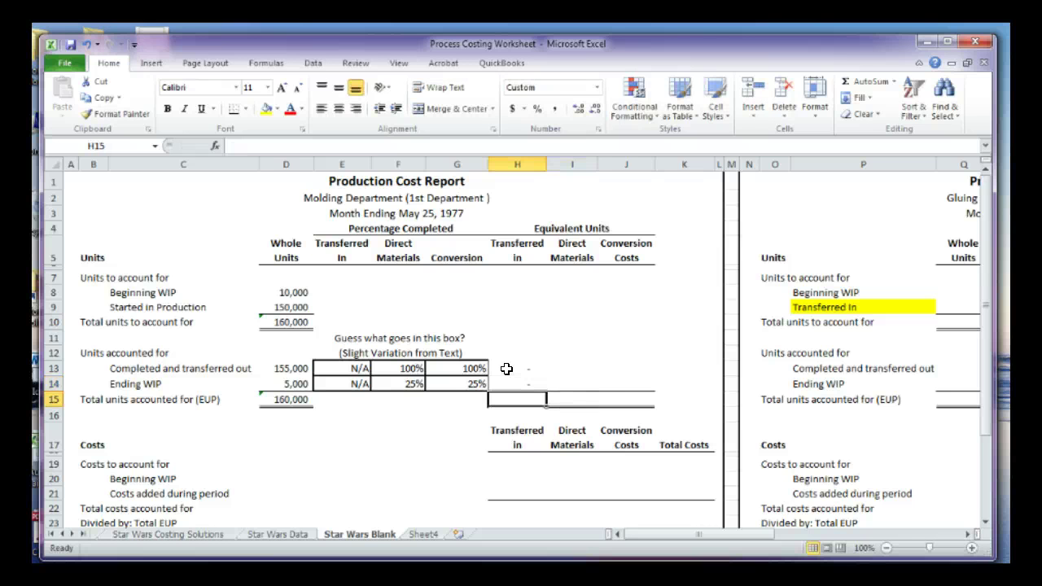
Total the Transferred In equivalent units in H15 with =H13+H14 and copy the formula across to I15 and J15
{"action": "type", "text": "="}
{"action": "left_click", "coordinate": [507, 369]}
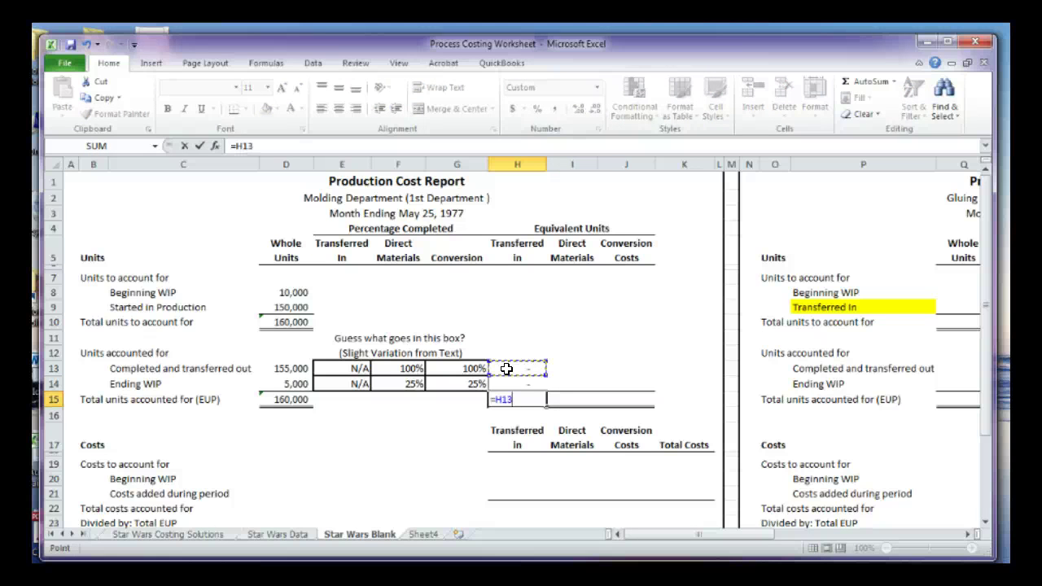
{"action": "type", "text": "+"}
{"action": "key", "text": "Up"}
{"action": "key", "text": "Return"}
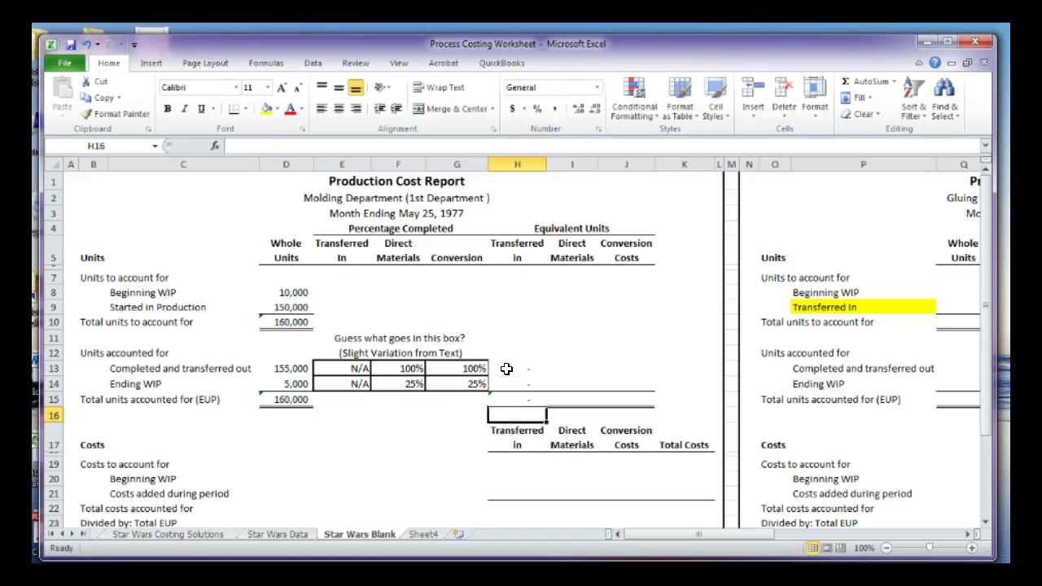
{"action": "left_click", "coordinate": [514, 398]}
{"action": "left_click_drag", "start_coordinate": [543, 399], "coordinate": [652, 403]}
{"action": "left_click", "coordinate": [673, 396]}
Calculate the Direct Materials equivalent units for completed and transferred out units in I13 with =D13*F13
{"action": "left_click", "coordinate": [565, 373]}
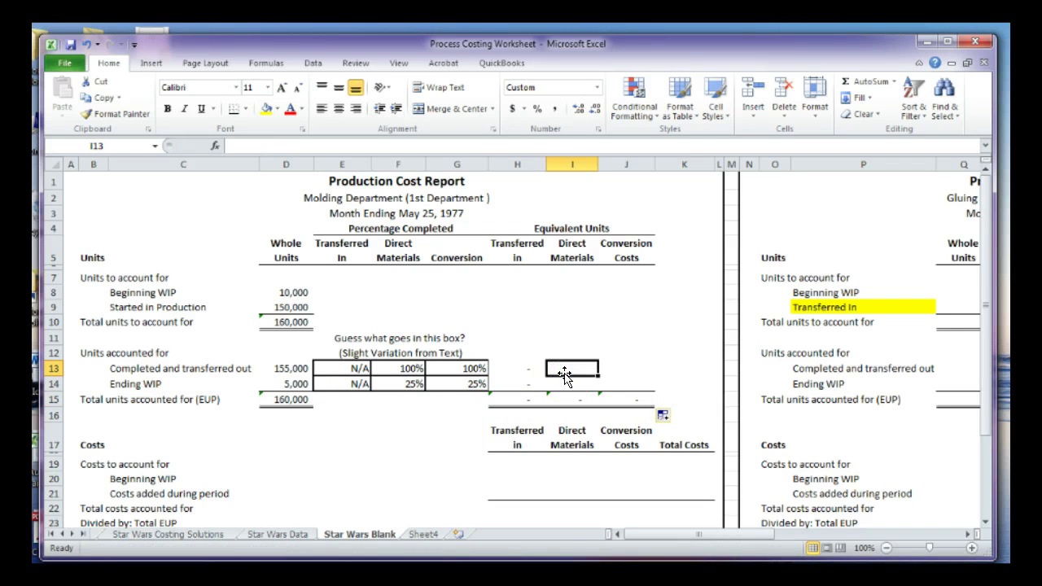
{"action": "type", "text": "="}
{"action": "left_click", "coordinate": [288, 369]}
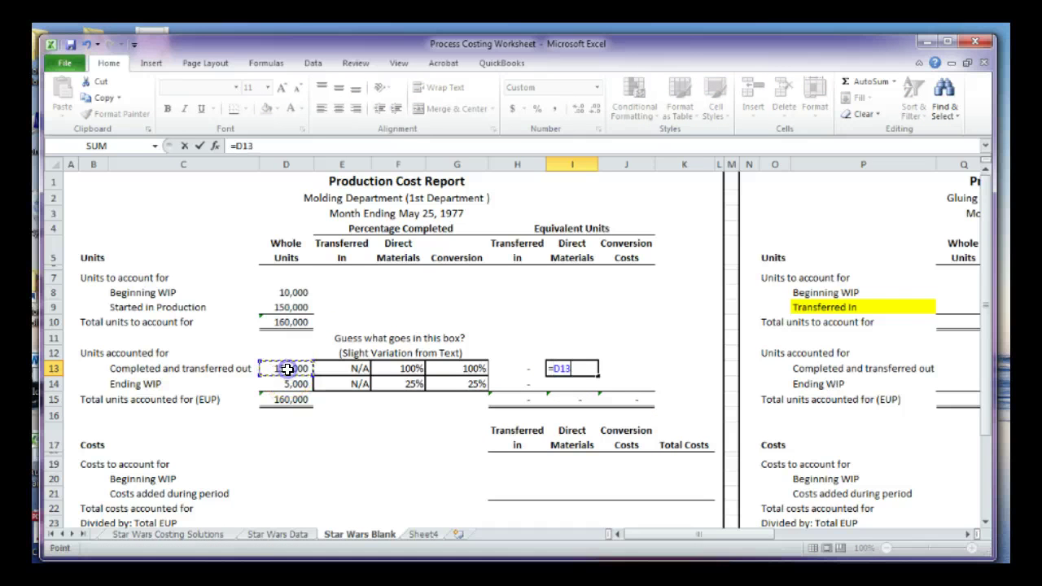
{"action": "type", "text": "*"}
{"action": "left_click", "coordinate": [391, 371]}
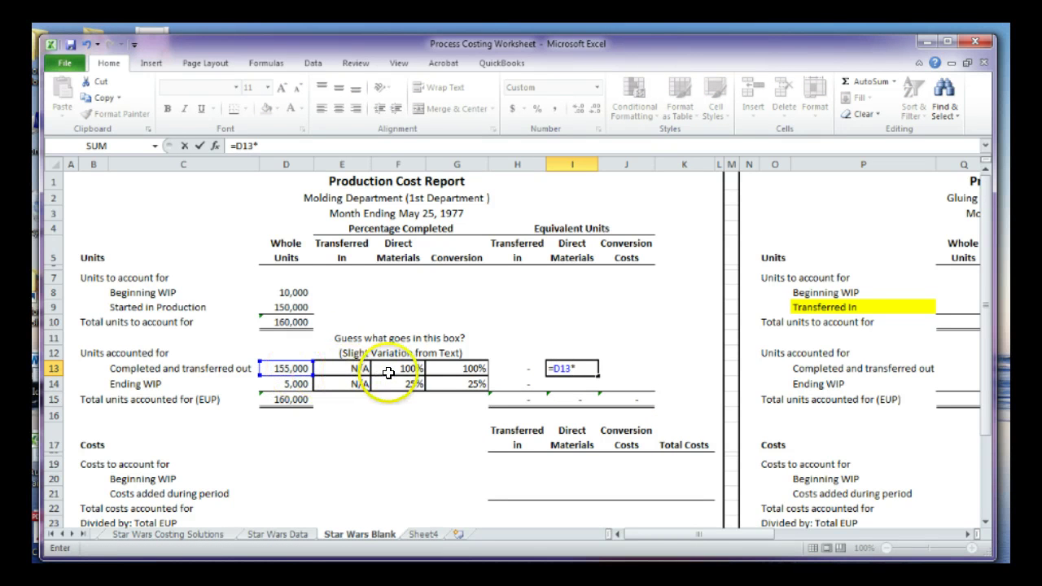
{"action": "key", "text": "Return"}
{"action": "key", "text": "Return"}
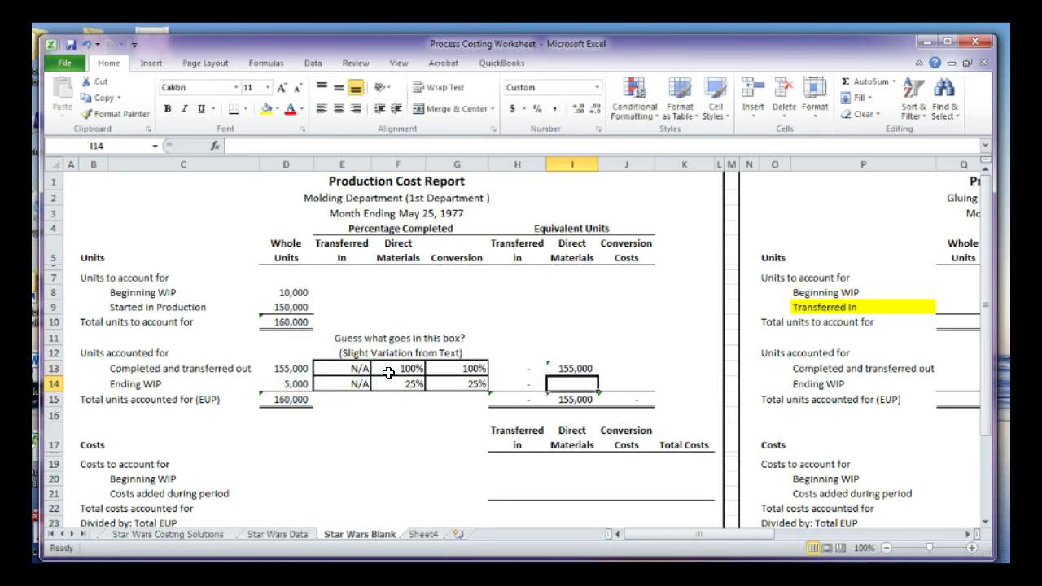
Calculate Ending WIP's Direct Materials equivalent units in I14 with =D14*F14
{"action": "type", "text": "="}
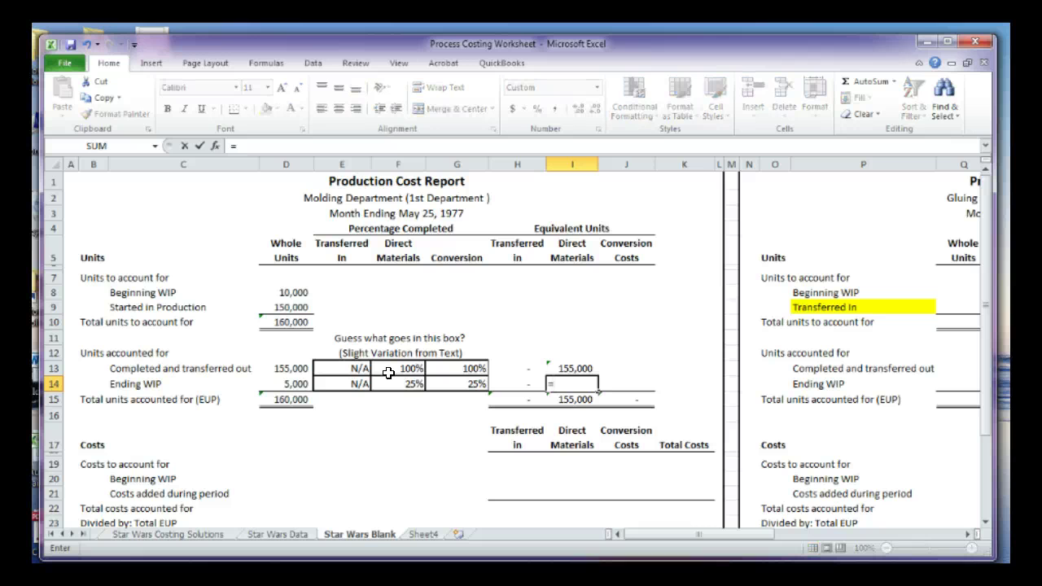
{"action": "left_click", "coordinate": [279, 381]}
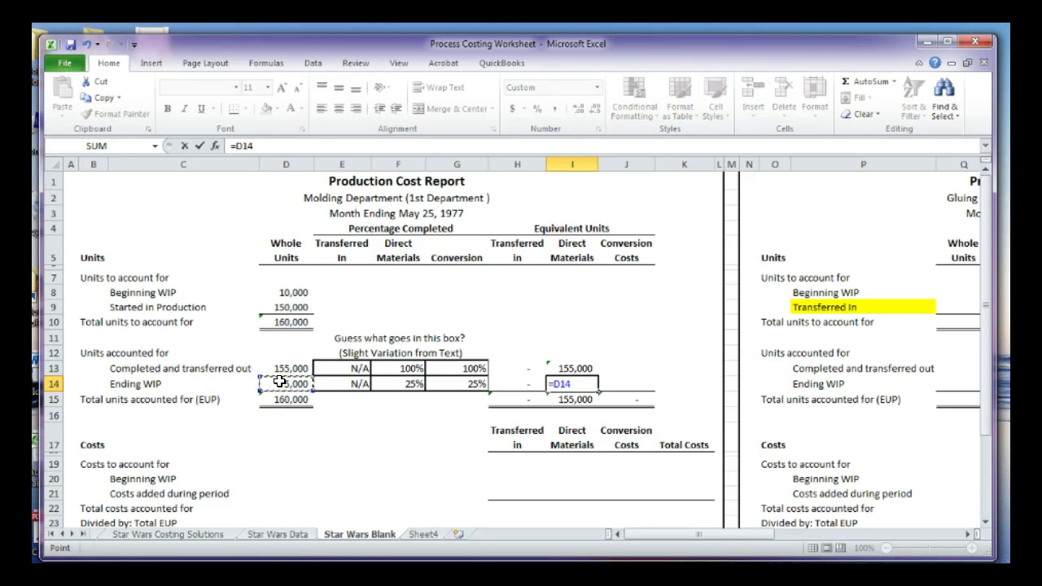
{"action": "type", "text": "*"}
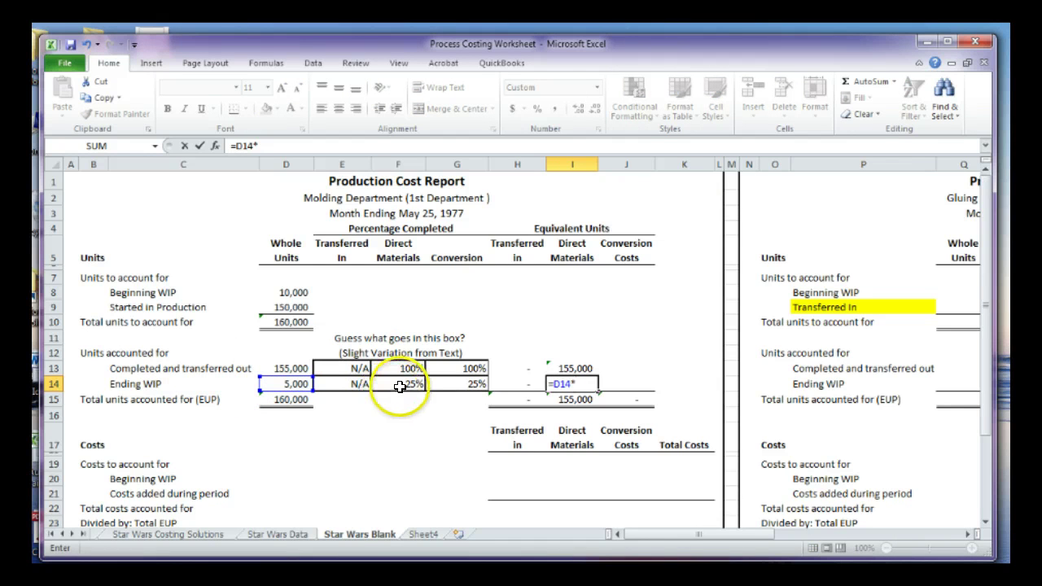
{"action": "left_click", "coordinate": [399, 386]}
{"action": "key", "text": "Return"}
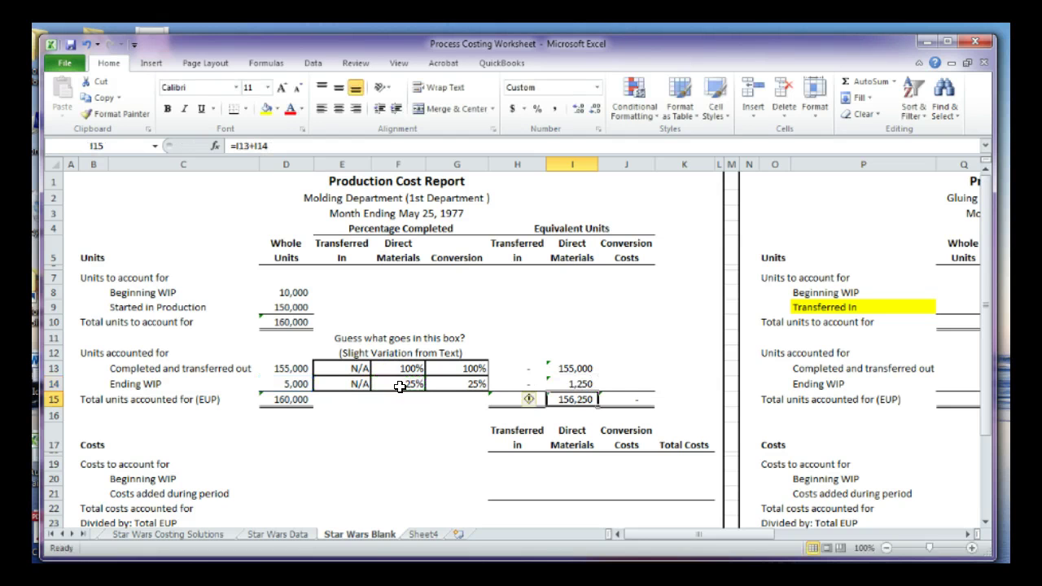
Calculate the Conversion Costs equivalent units for completed and transferred out units in J13 with =D13*G13
{"action": "left_click", "coordinate": [626, 369]}
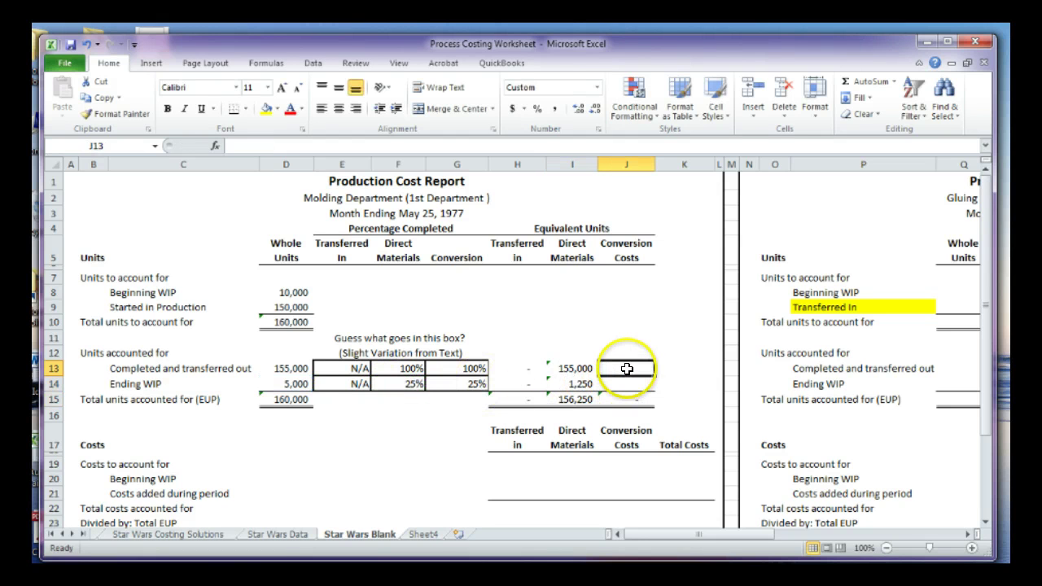
{"action": "type", "text": "="}
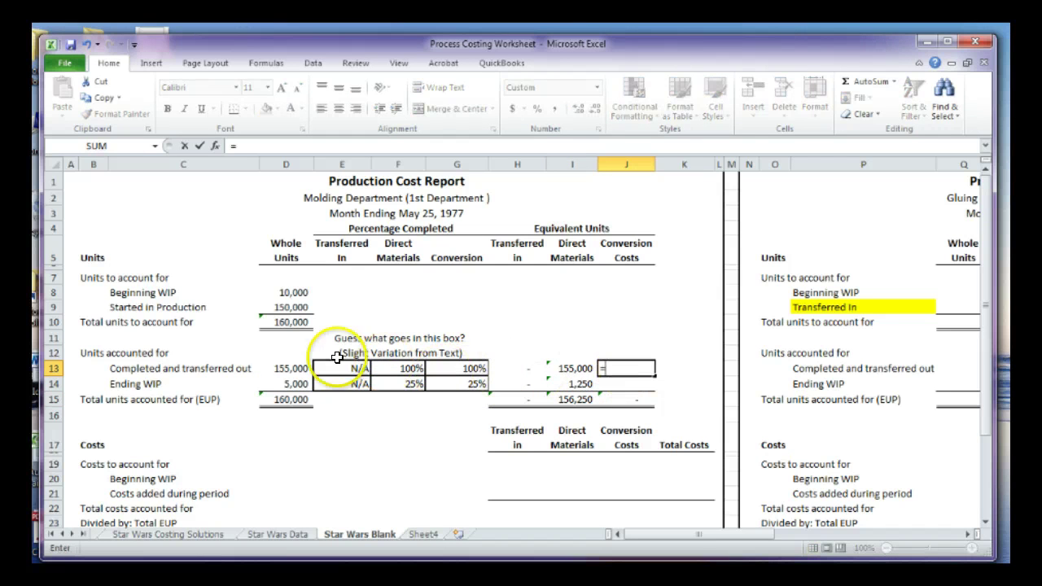
{"action": "left_click", "coordinate": [284, 369]}
{"action": "type", "text": "*"}
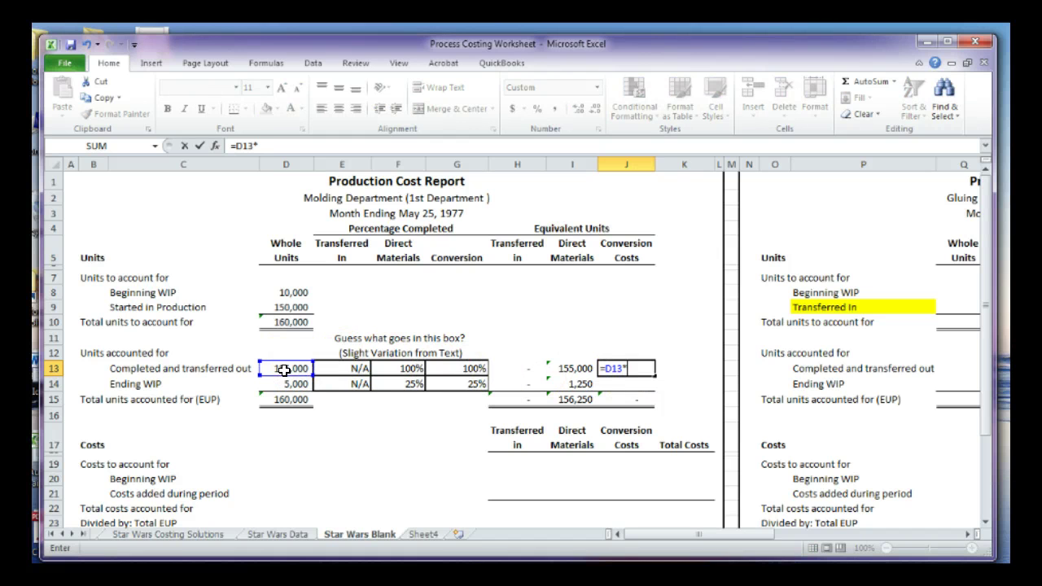
{"action": "left_click", "coordinate": [461, 365]}
{"action": "key", "text": "Return"}
Calculate Ending WIP's Conversion Costs equivalent units in J14 with =D14*G14
{"action": "type", "text": "="}
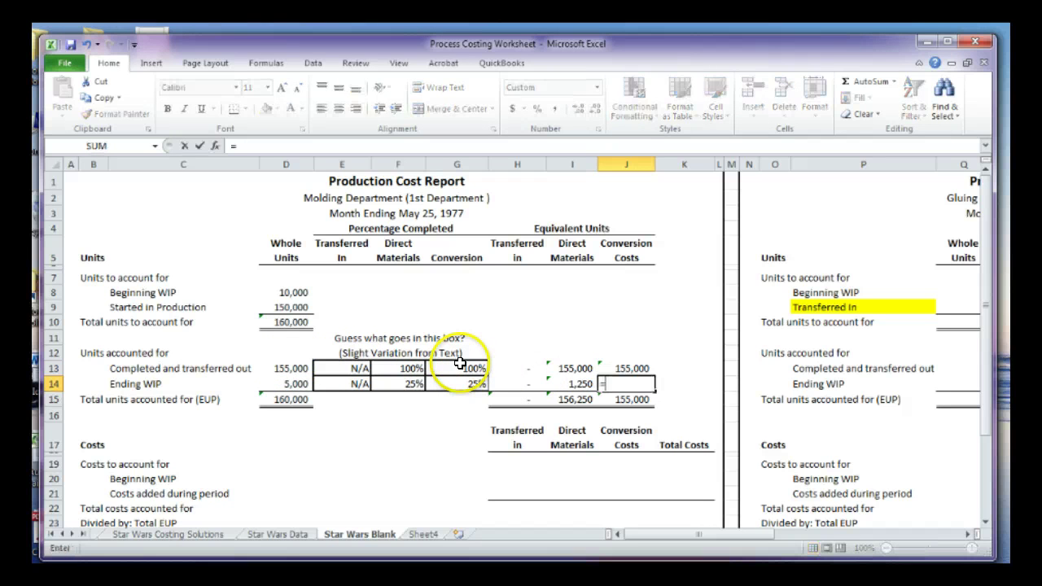
{"action": "left_click", "coordinate": [291, 386]}
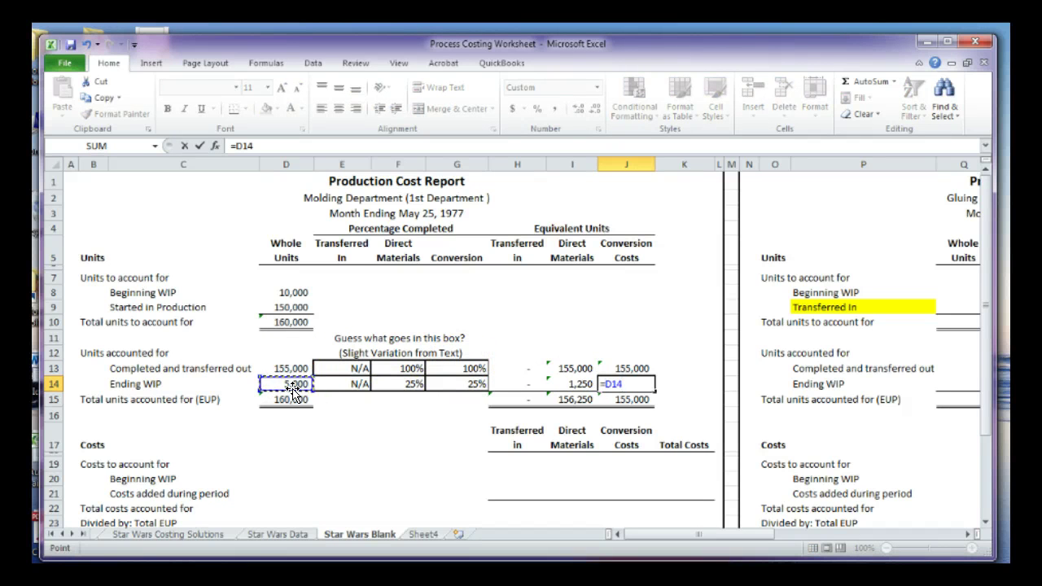
{"action": "type", "text": "*"}
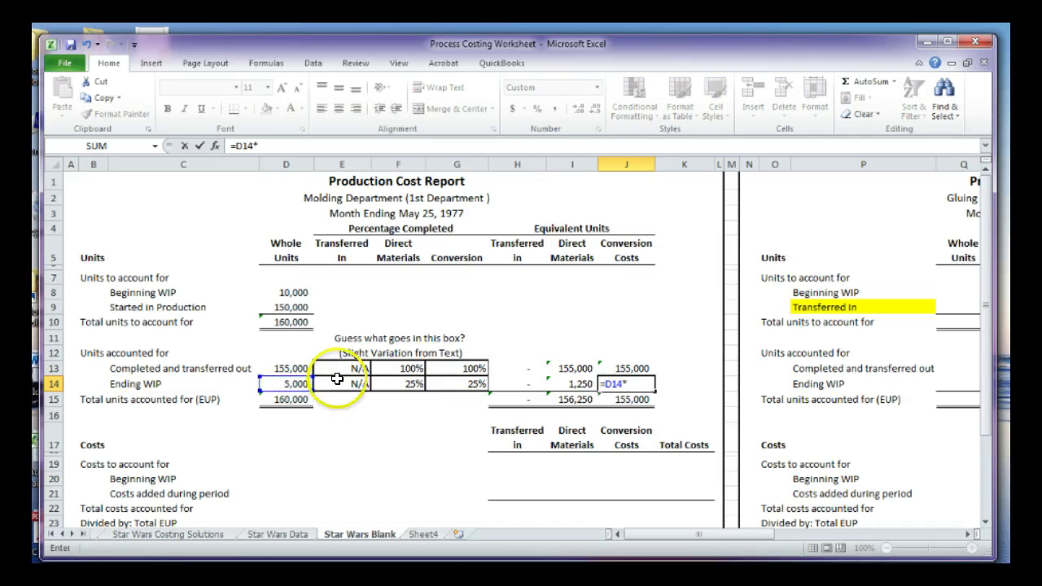
{"action": "left_click", "coordinate": [443, 383]}
{"action": "key", "text": "Return"}
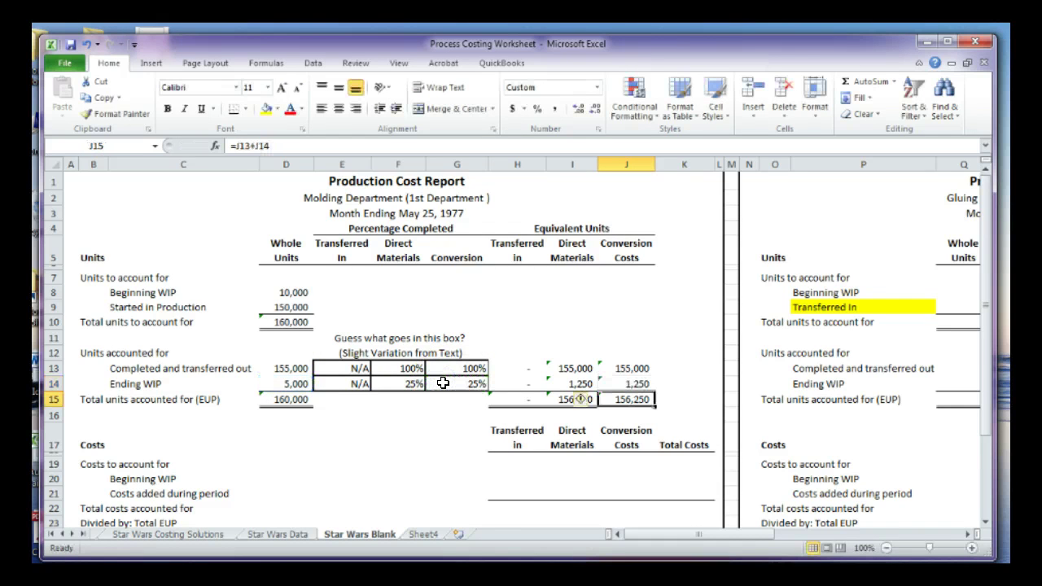
Examine the equivalent unit totals in row 15 and the Costs section's rows for costs to account for and costs accounted for
{"action": "left_click", "coordinate": [442, 430]}
{"action": "scroll", "coordinate": [439, 431], "scroll_direction": "down", "scroll_amount": 1}
{"action": "left_click", "coordinate": [401, 425]}
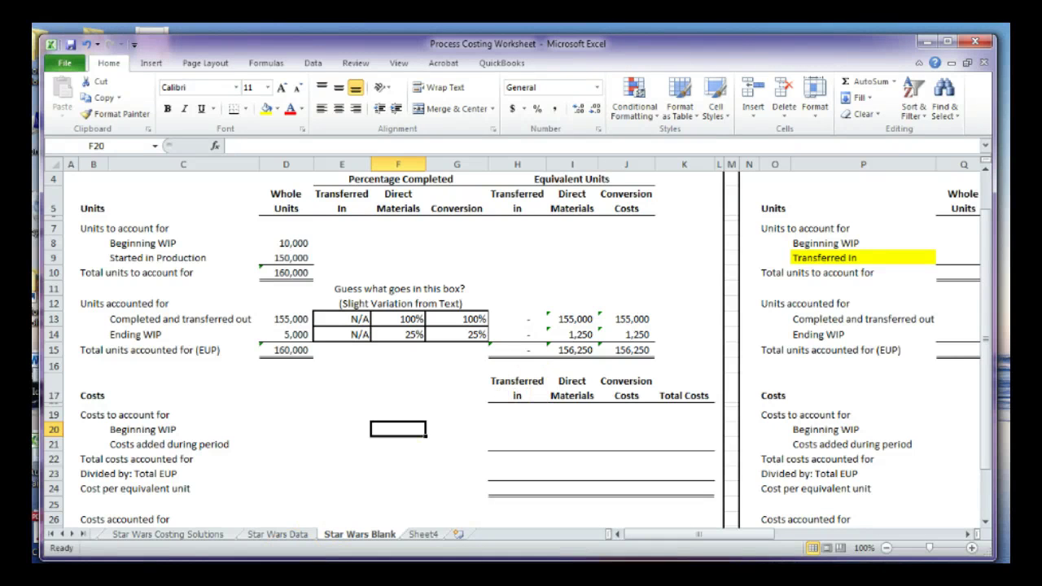
{"action": "left_click_drag", "start_coordinate": [464, 416], "coordinate": [564, 358]}
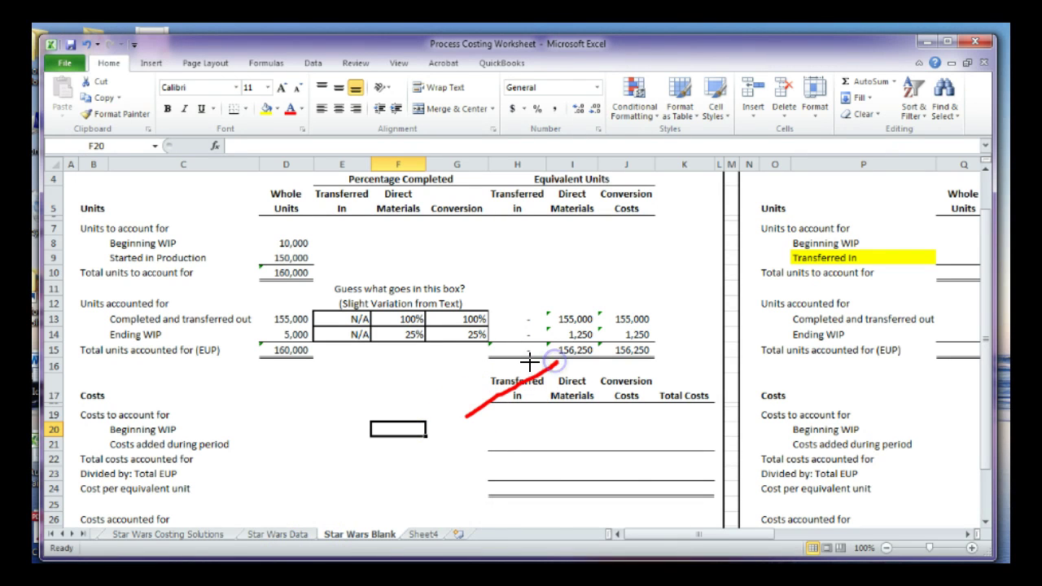
{"action": "mouse_move", "coordinate": [634, 439]}
{"action": "left_mouse_down"}
{"action": "mouse_move", "coordinate": [634, 354]}
{"action": "mouse_move", "coordinate": [656, 377]}
{"action": "left_mouse_up"}
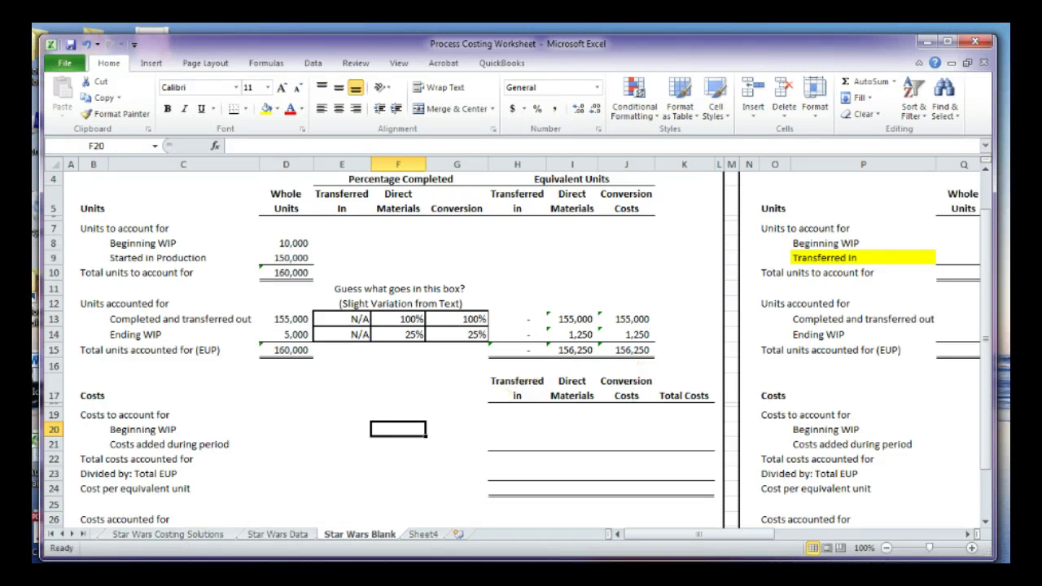
{"action": "left_click", "coordinate": [300, 487]}
{"action": "scroll", "coordinate": [305, 486], "scroll_direction": "down", "scroll_amount": 1}
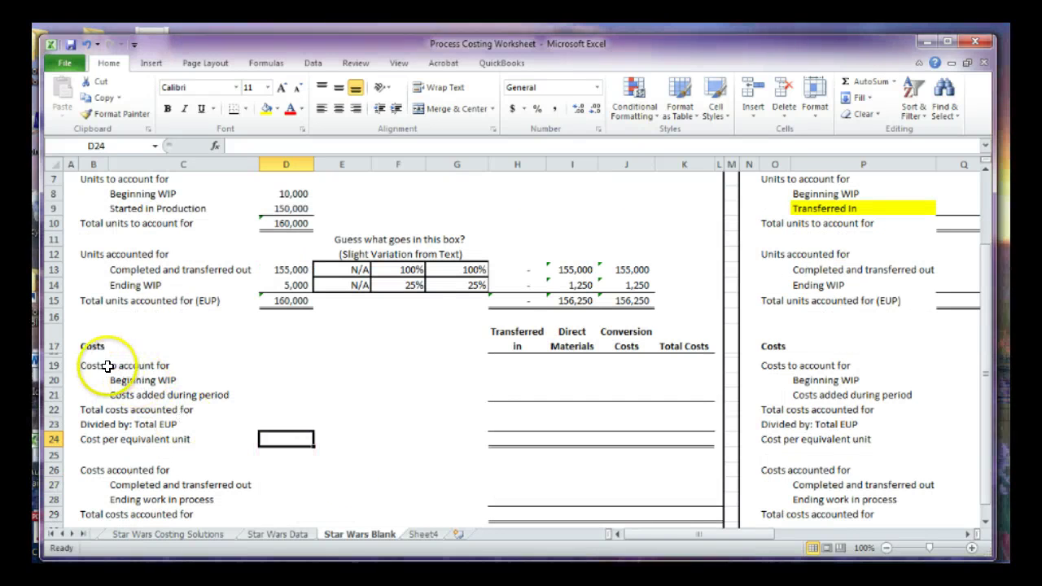
{"action": "scroll", "coordinate": [131, 354], "scroll_direction": "up", "scroll_amount": 1}
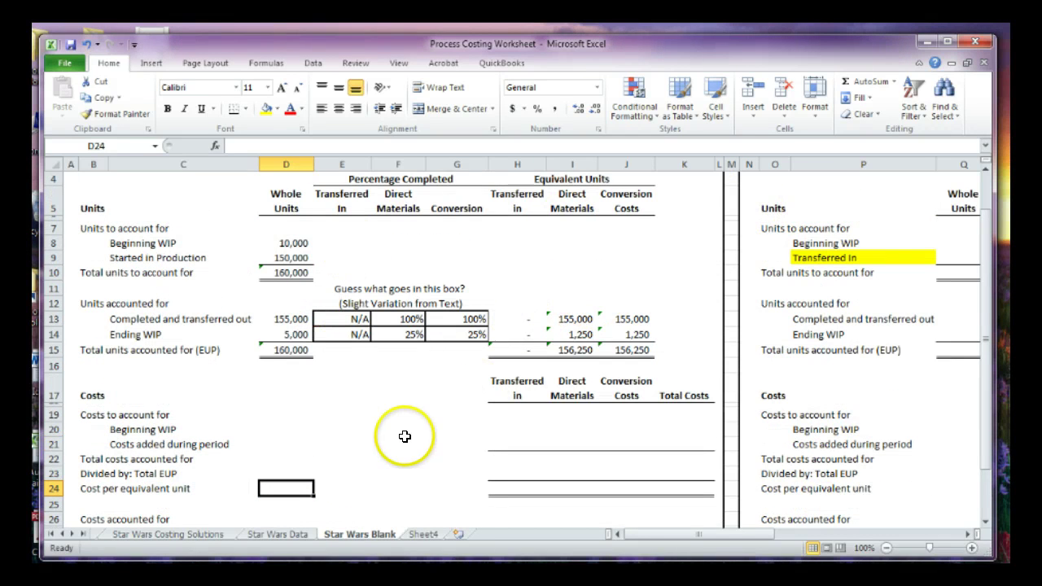
{"action": "scroll", "coordinate": [359, 424], "scroll_direction": "down", "scroll_amount": 2}
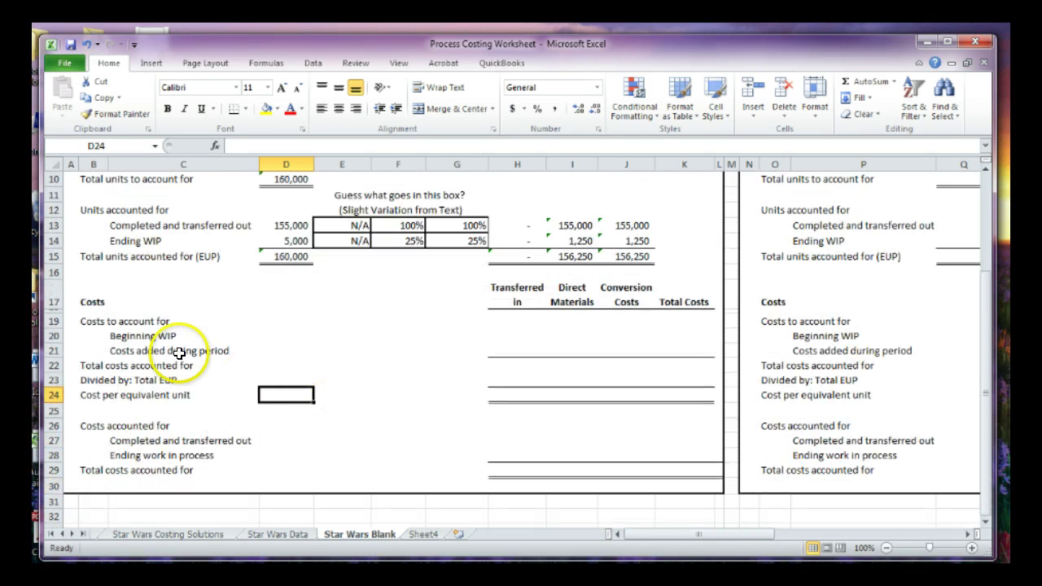
{"action": "left_click", "coordinate": [85, 321]}
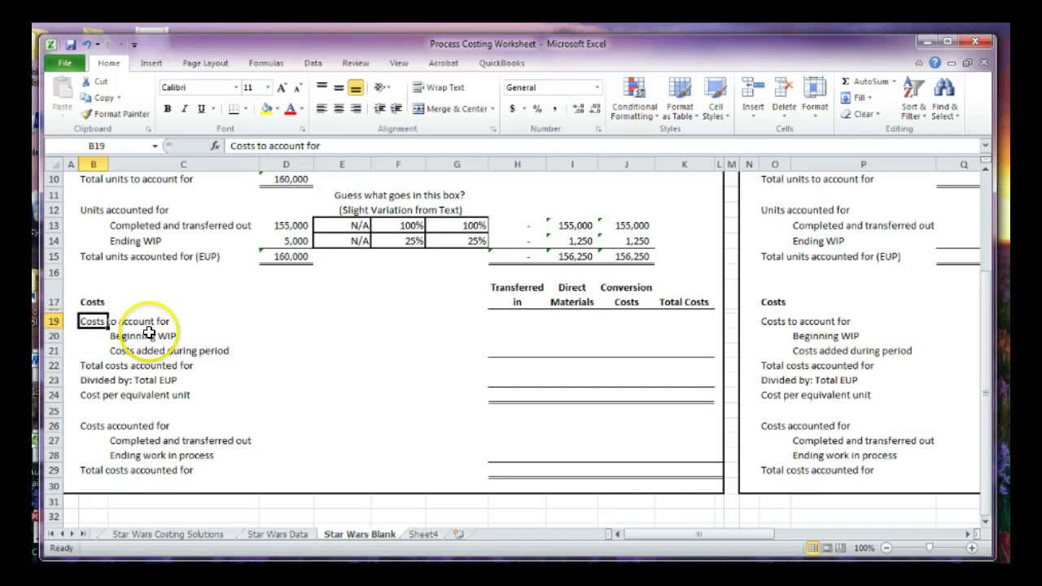
Look up Molding's Beginning WIP costs on Star Wars Data and enter 0, 50000 and 10000 in H20, I20 and J20
{"action": "left_click", "coordinate": [508, 336]}
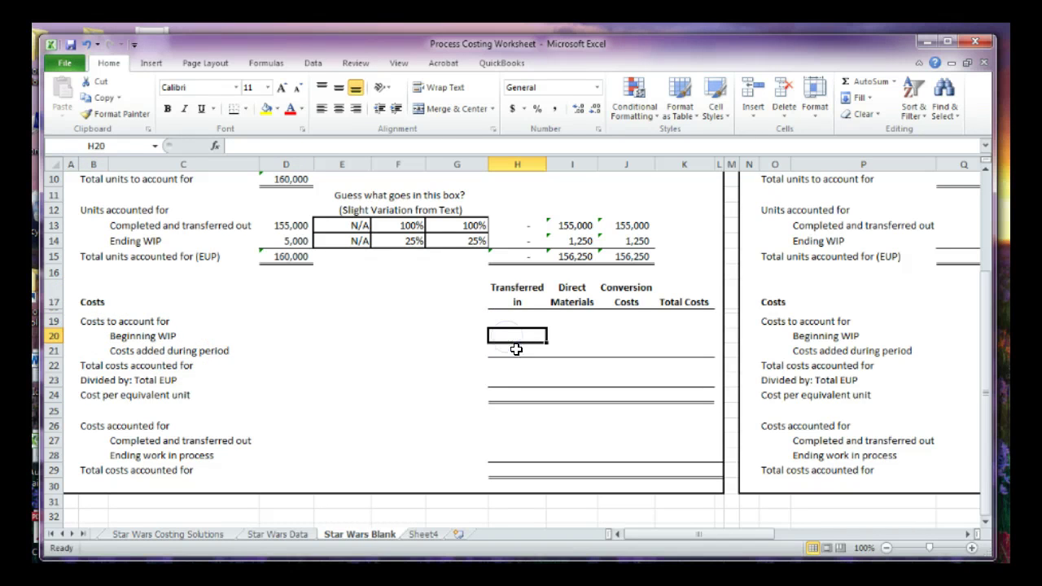
{"action": "left_click", "coordinate": [277, 534]}
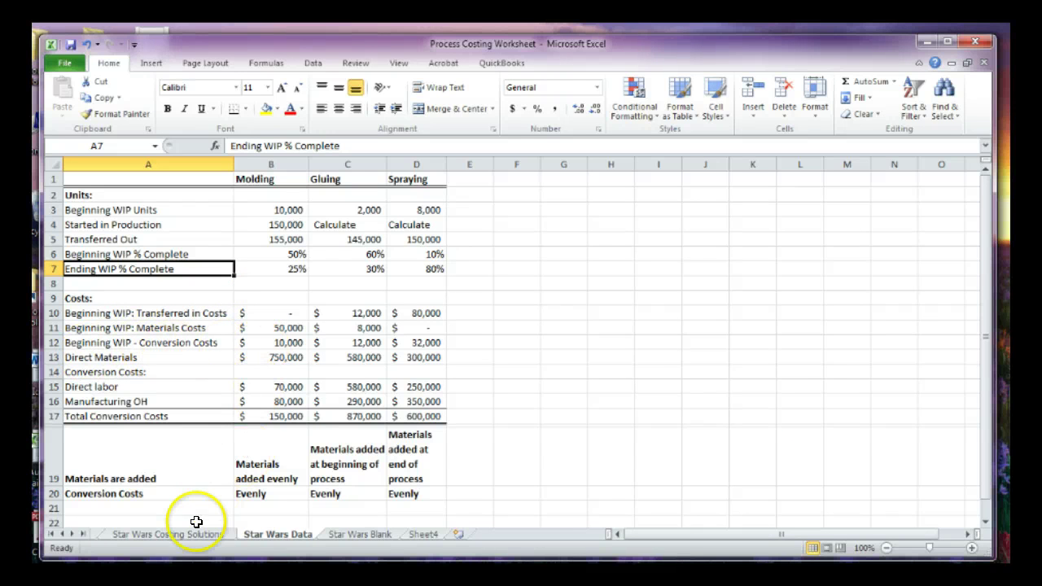
{"action": "left_click", "coordinate": [348, 534]}
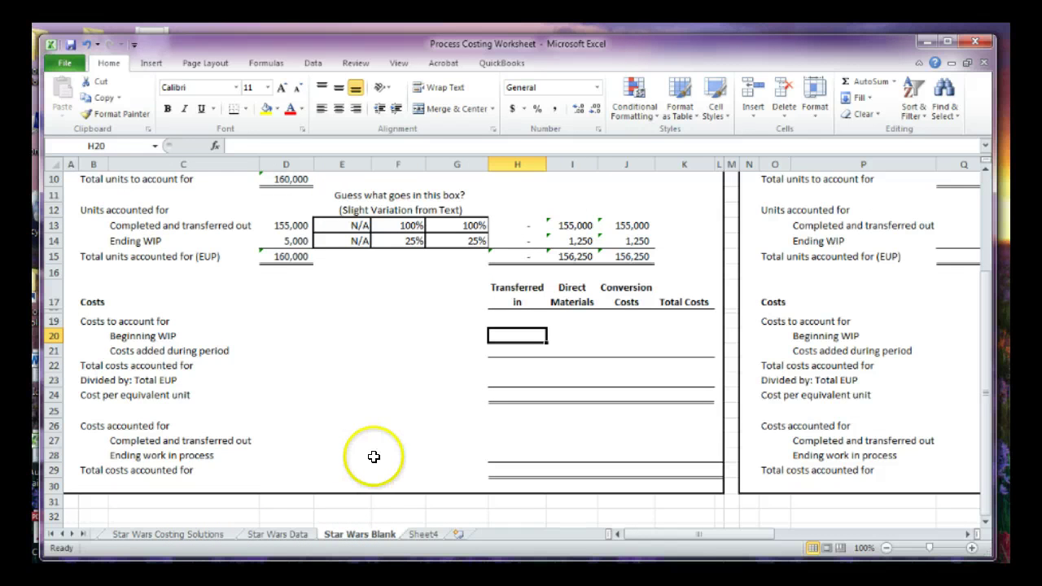
{"action": "type", "text": "0"}
{"action": "key", "text": "Tab"}
{"action": "type", "text": "5"}
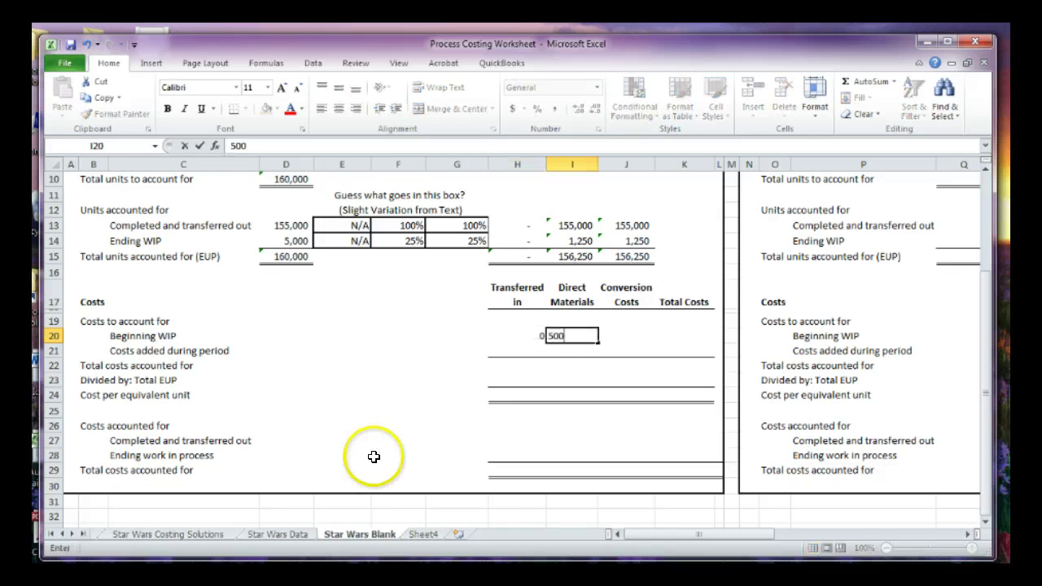
{"action": "key", "text": "Tab"}
{"action": "type", "text": "100"}
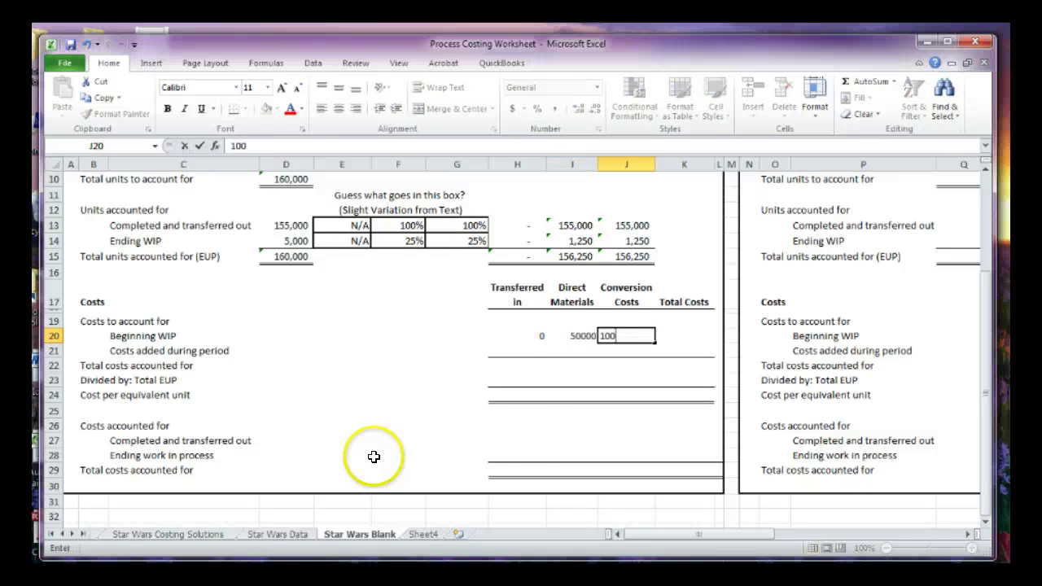
{"action": "type", "text": "00"}
{"action": "key", "text": "Return"}
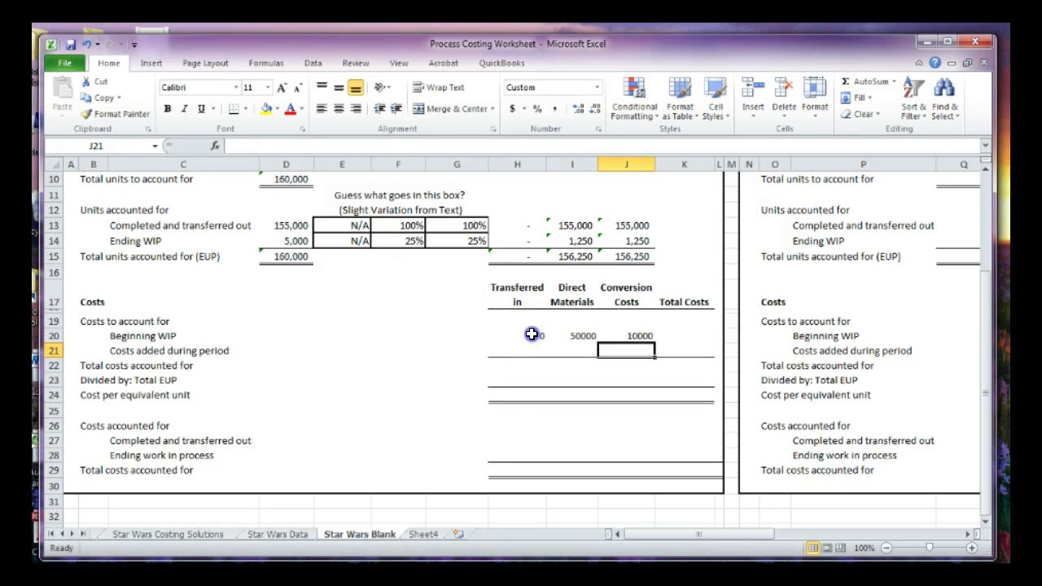
Format the cost cells H20:K22 as dollar accounting amounts with no decimal places
{"action": "left_click_drag", "start_coordinate": [532, 335], "coordinate": [682, 365]}
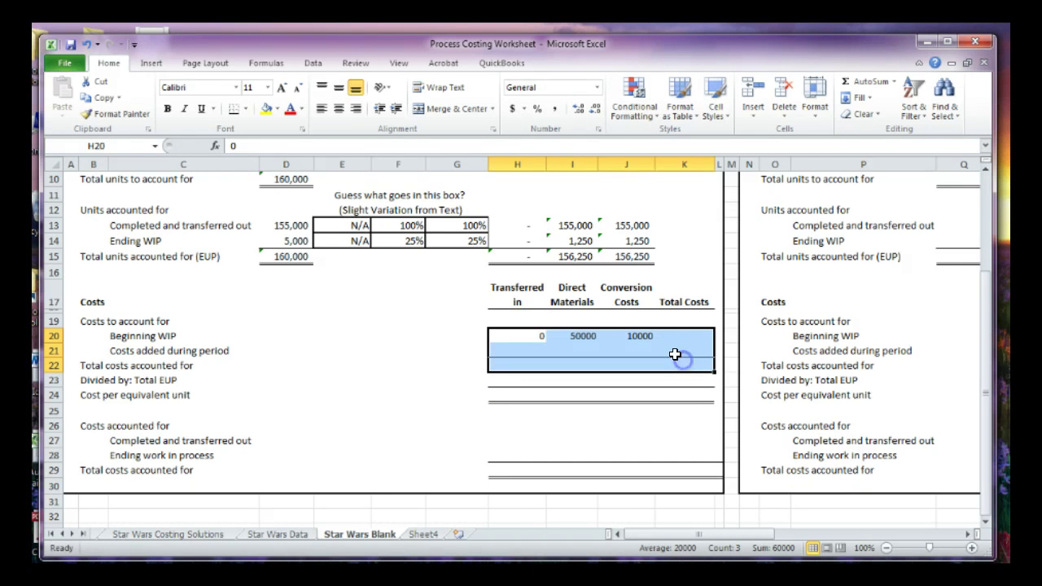
{"action": "left_click", "coordinate": [512, 108]}
{"action": "left_click", "coordinate": [596, 108]}
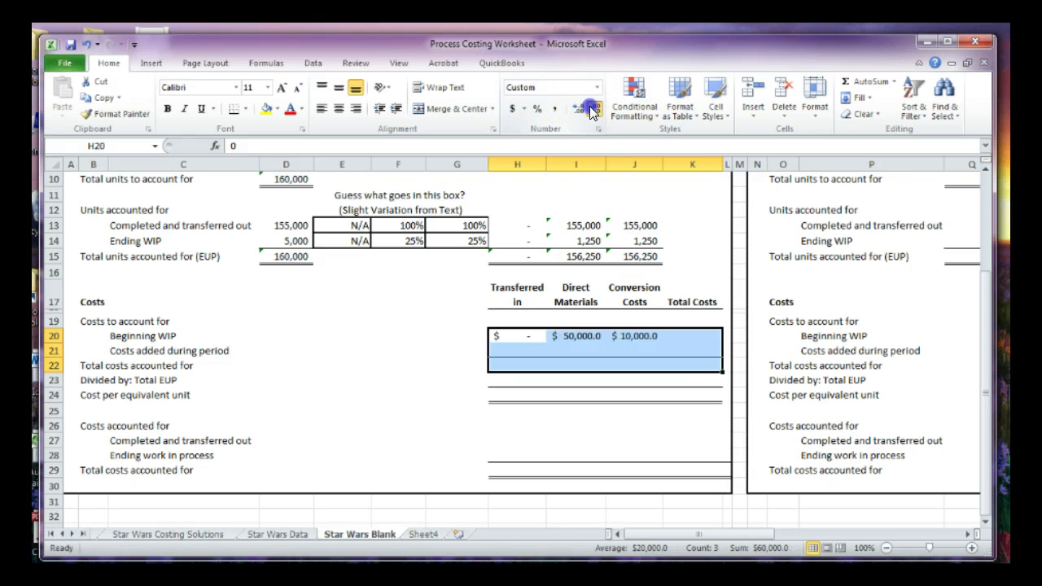
{"action": "left_click", "coordinate": [596, 108]}
{"action": "left_click", "coordinate": [620, 363]}
Check the Beginning WIP Direct Materials and Conversion Costs in I20:J20 against Molding's figures on Star Wars Data
{"action": "left_click", "coordinate": [579, 337]}
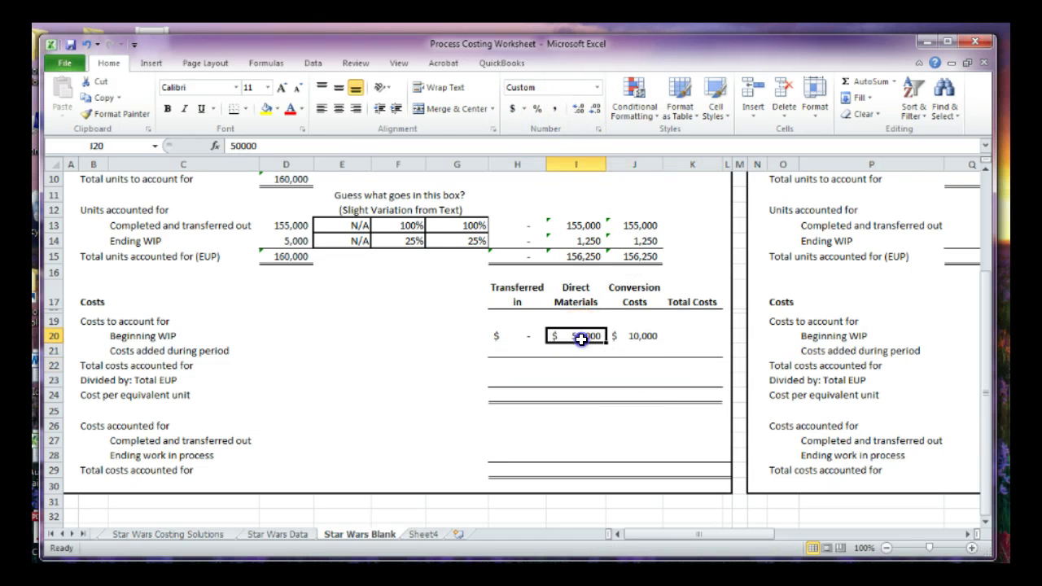
{"action": "left_click", "coordinate": [277, 534]}
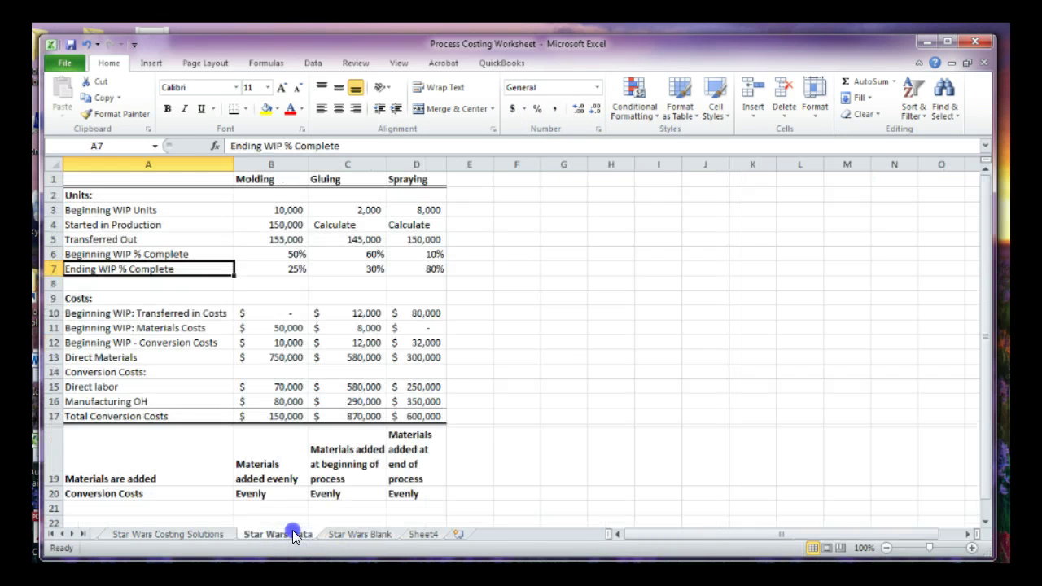
{"action": "left_click", "coordinate": [278, 329]}
{"action": "left_click", "coordinate": [279, 341]}
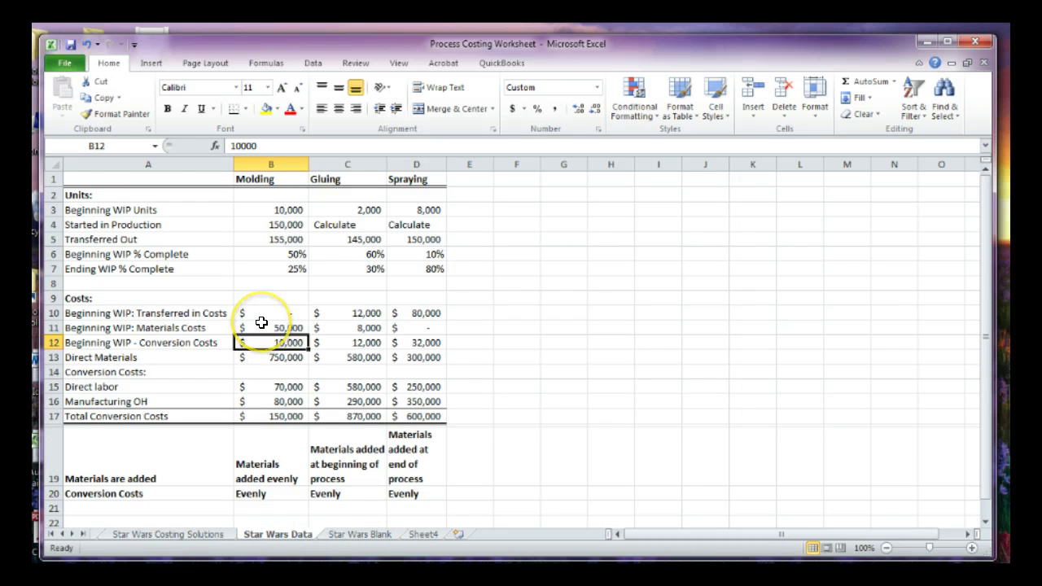
{"action": "left_click", "coordinate": [350, 534]}
{"action": "left_click_drag", "start_coordinate": [554, 336], "coordinate": [623, 342]}
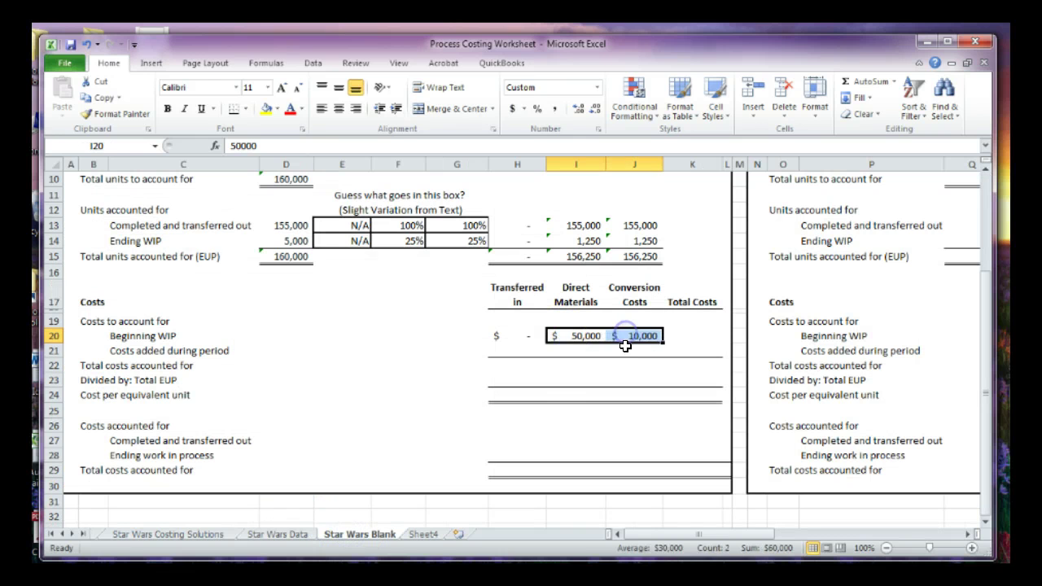
{"action": "left_click", "coordinate": [625, 349]}
Calculate Beginning WIP's Total Costs in K20 with =H20+I20+J20
{"action": "left_click", "coordinate": [691, 339]}
{"action": "type", "text": "="}
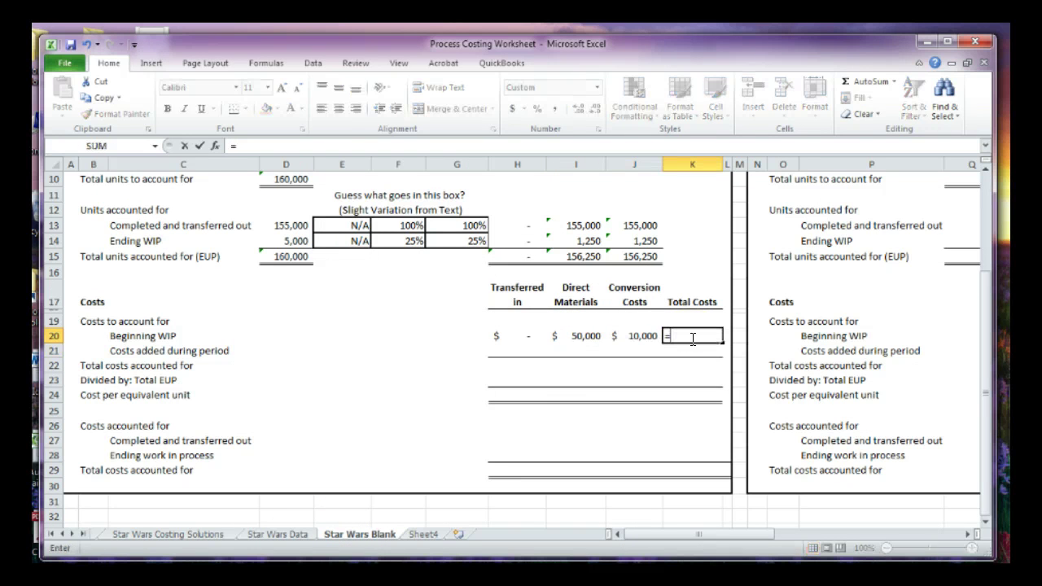
{"action": "key", "text": "Left"}
{"action": "key", "text": "Left"}
{"action": "key", "text": "Left"}
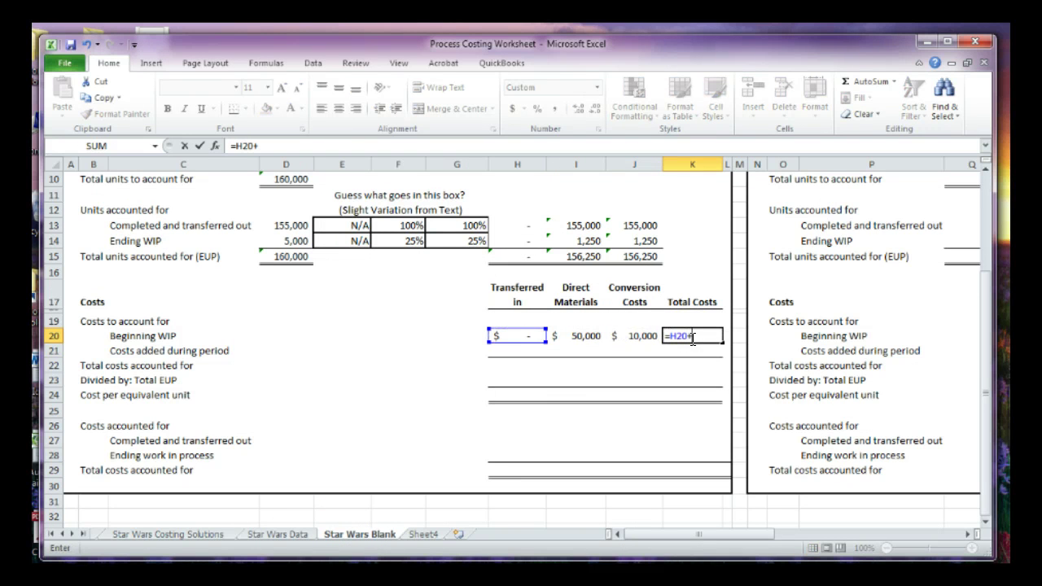
{"action": "type", "text": "+"}
{"action": "key", "text": "Left"}
{"action": "key", "text": "Left"}
{"action": "type", "text": "+"}
{"action": "key", "text": "Left"}
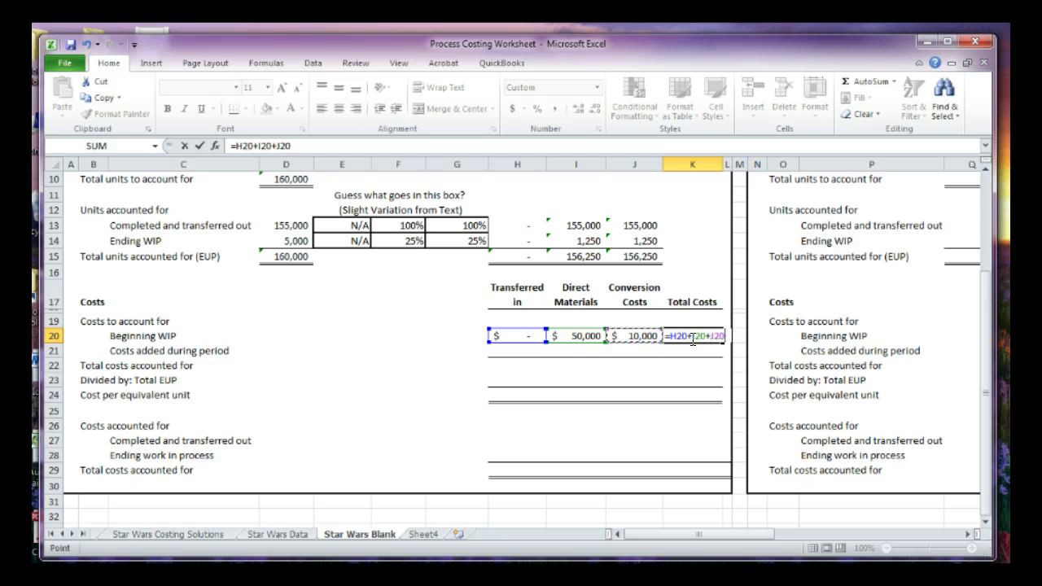
{"action": "key", "text": "Return"}
{"action": "left_click", "coordinate": [438, 394]}
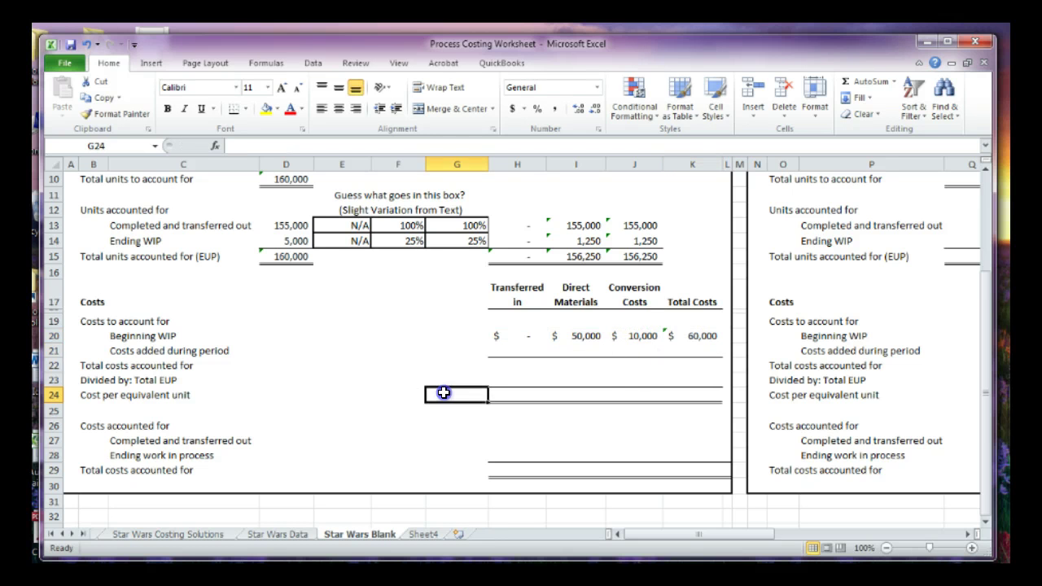
{"action": "left_click", "coordinate": [219, 357]}
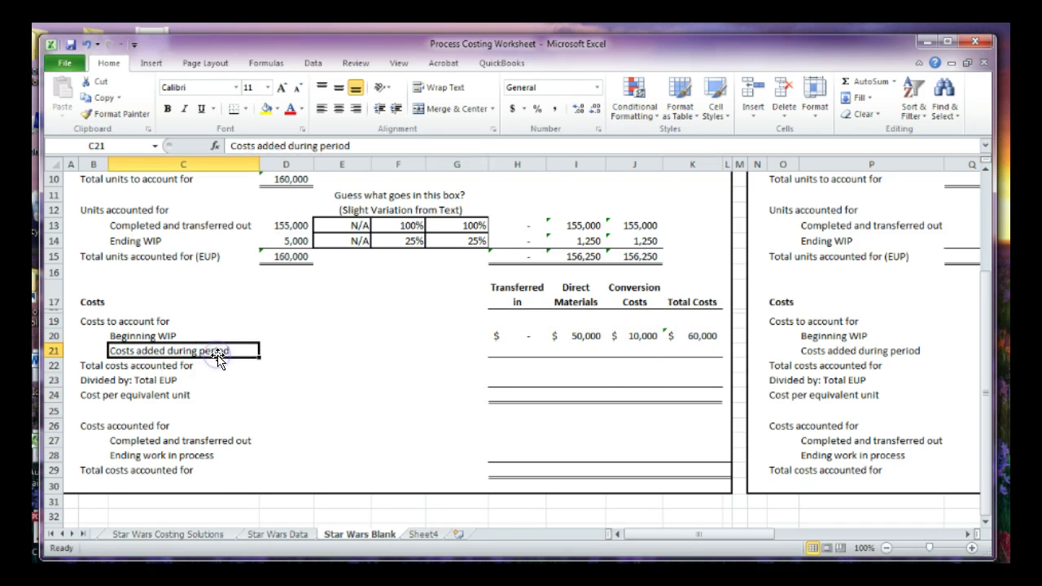
Look up Molding's Direct Materials and Total Conversion Costs for the period on the Star Wars Data sheet
{"action": "left_click", "coordinate": [273, 535]}
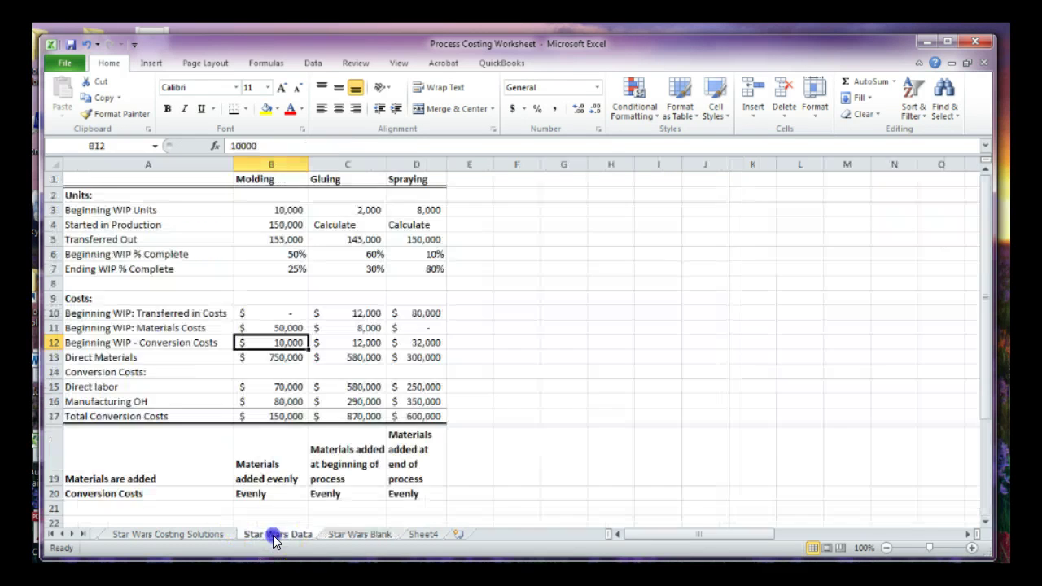
{"action": "left_click", "coordinate": [244, 355]}
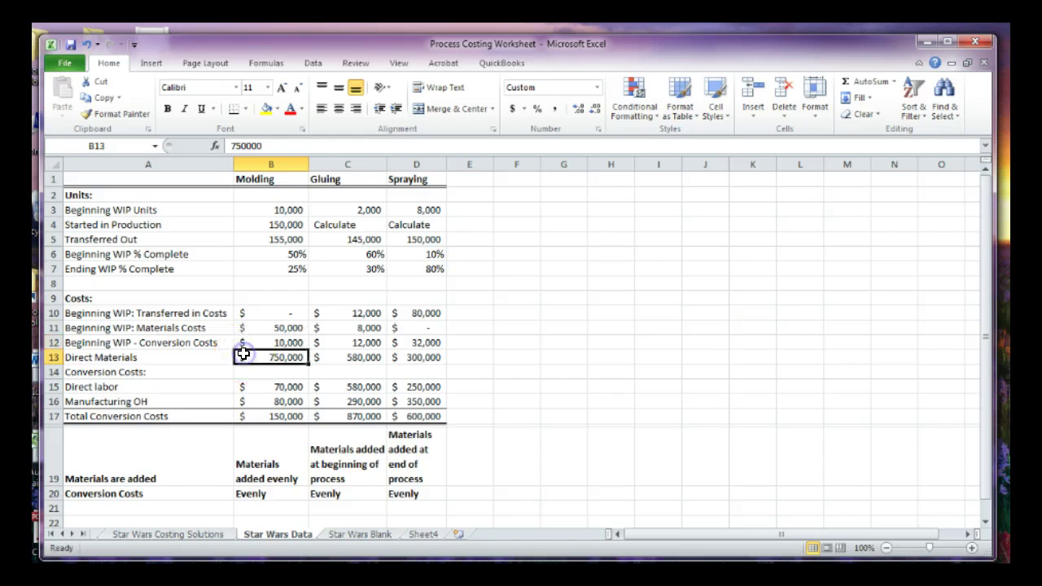
{"action": "left_click", "coordinate": [240, 413]}
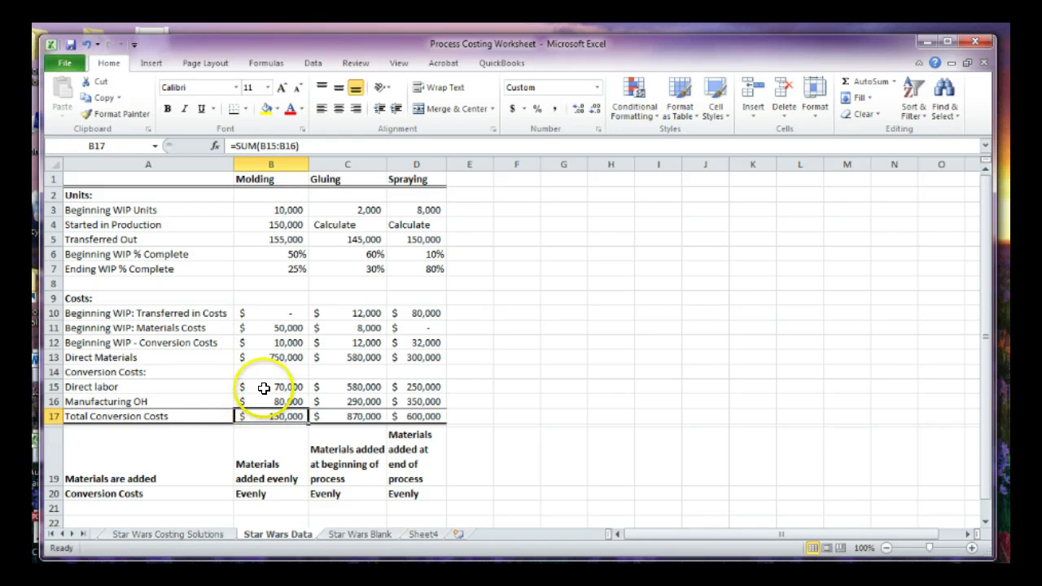
{"action": "left_click_drag", "start_coordinate": [253, 388], "coordinate": [261, 399]}
{"action": "left_click", "coordinate": [253, 358]}
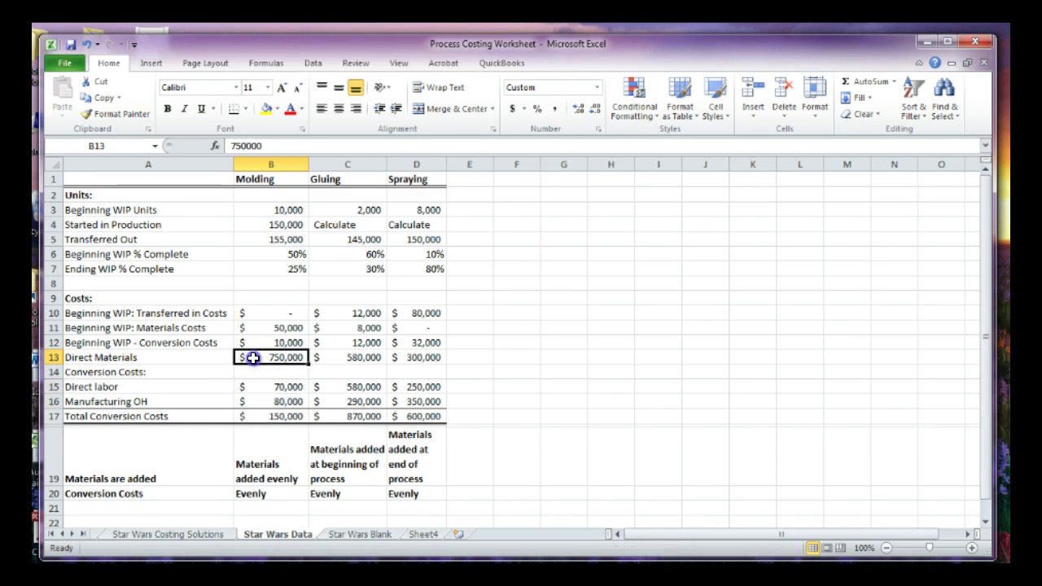
{"action": "left_click", "coordinate": [260, 419]}
Enter Costs added during period on Star Wars Blank: 0 in H21, 750000 in I21 and 150000 in J21
{"action": "left_click", "coordinate": [352, 533]}
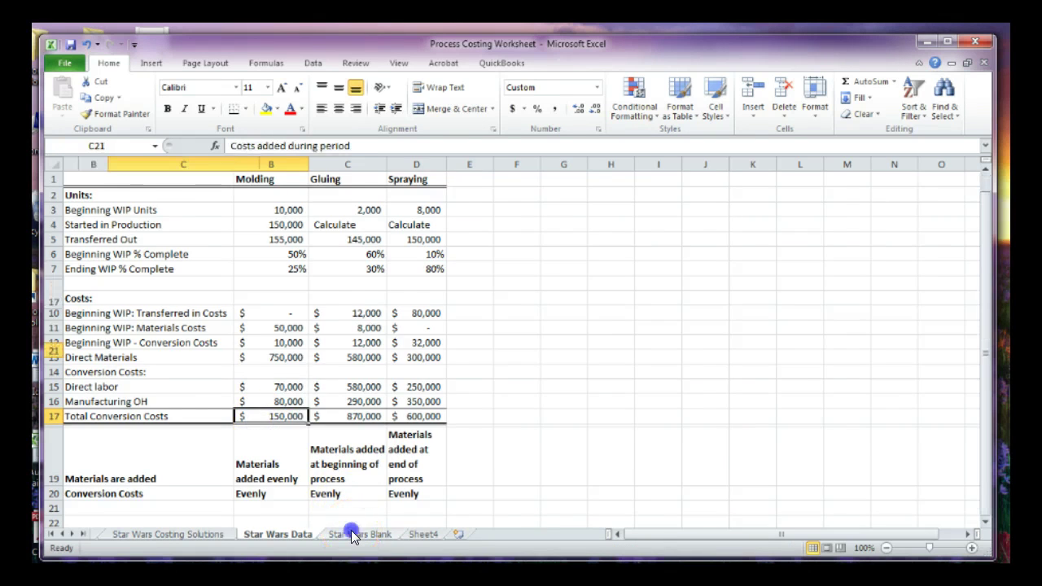
{"action": "left_click", "coordinate": [508, 353]}
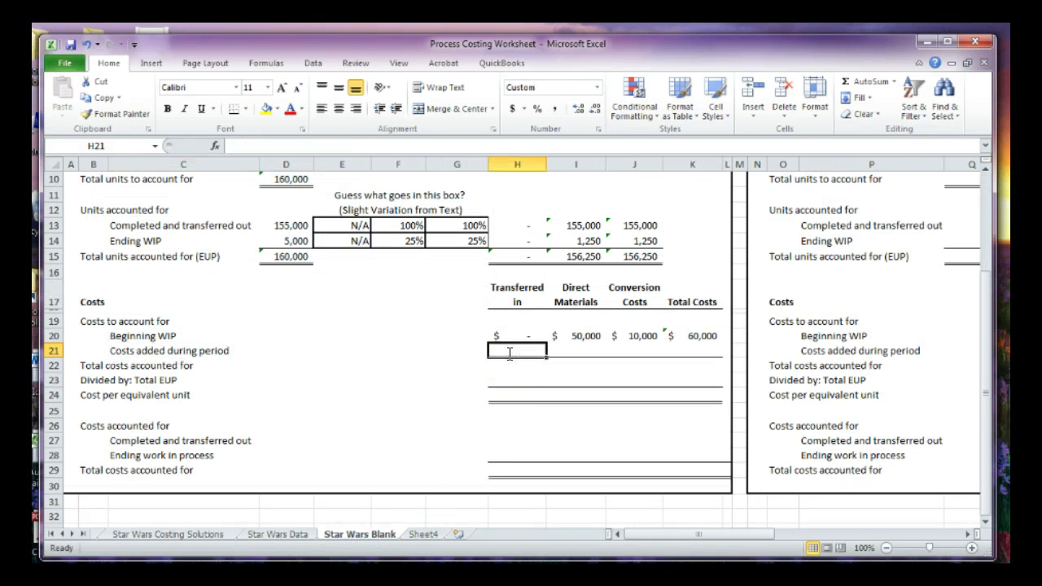
{"action": "type", "text": "0"}
{"action": "key", "text": "Tab"}
{"action": "type", "text": "750,0"}
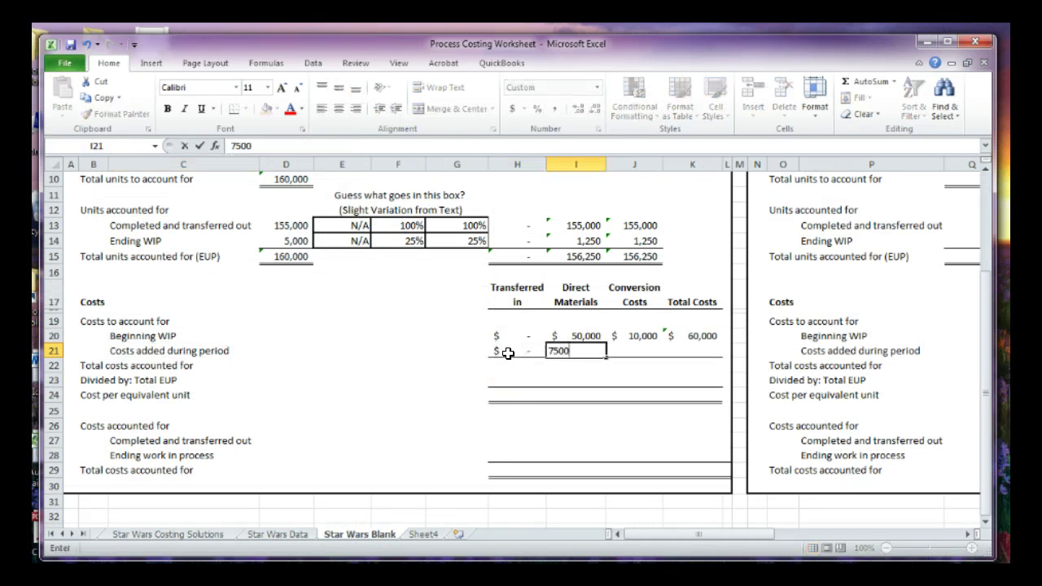
{"action": "type", "text": "00"}
{"action": "key", "text": "Tab"}
{"action": "type", "text": "150,00"}
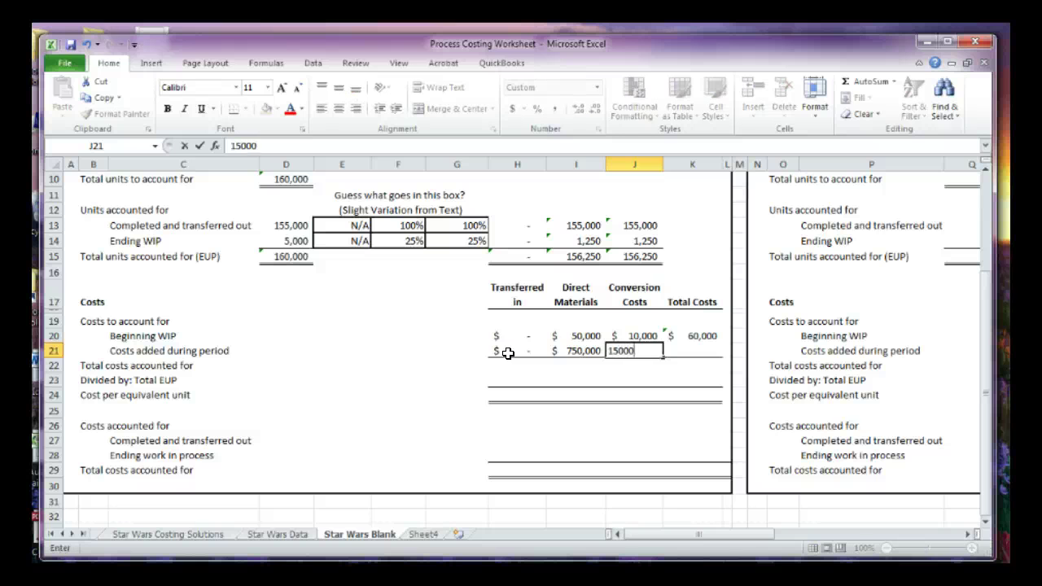
{"action": "type", "text": "0"}
{"action": "key", "text": "Tab"}
Calculate the Total Costs added during the period in K21 with =I21+J21
{"action": "type", "text": "="}
{"action": "key", "text": "Left"}
{"action": "key", "text": "Left"}
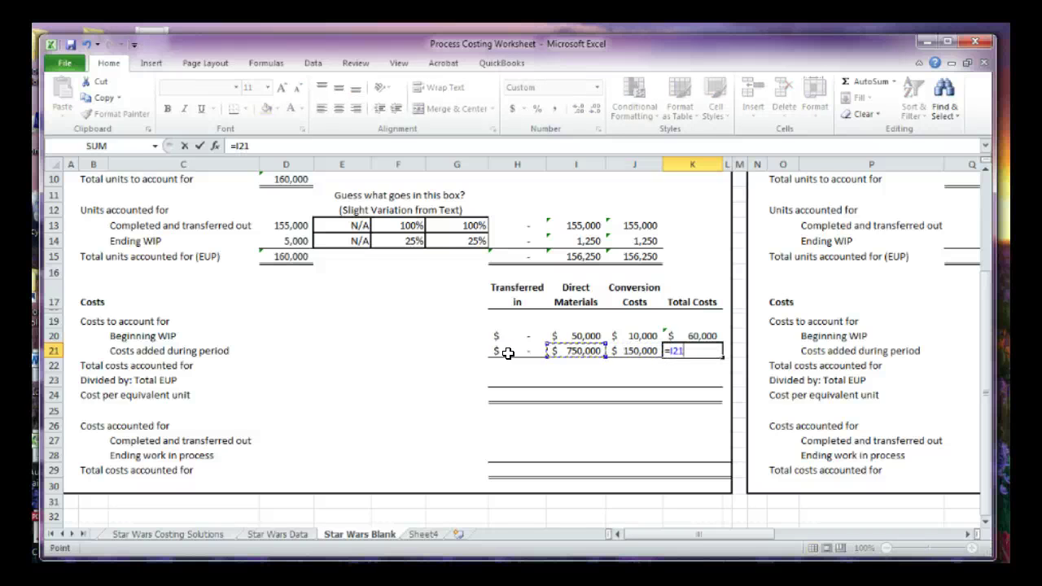
{"action": "type", "text": "+"}
{"action": "key", "text": "Right"}
{"action": "key", "text": "Return"}
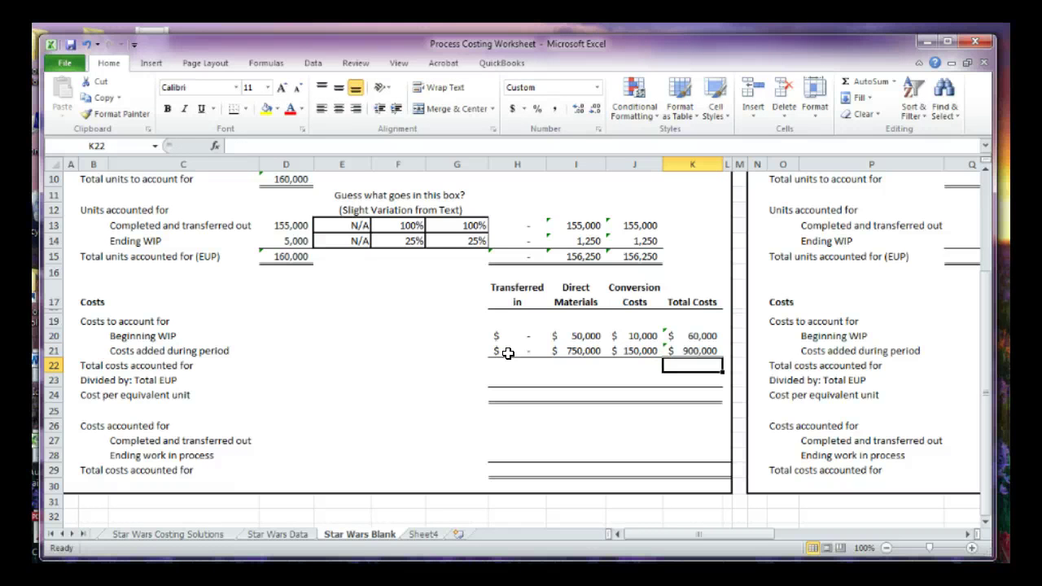
Calculate the Transferred in total costs in H22 with =H20+H21 and fill the formula across to K22
{"action": "left_click", "coordinate": [508, 364]}
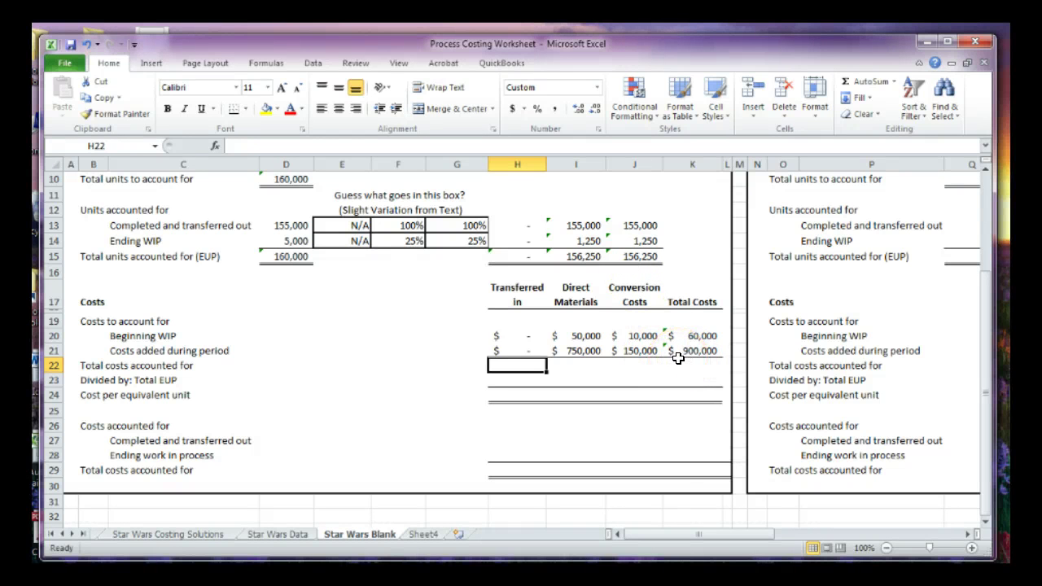
{"action": "type", "text": "="}
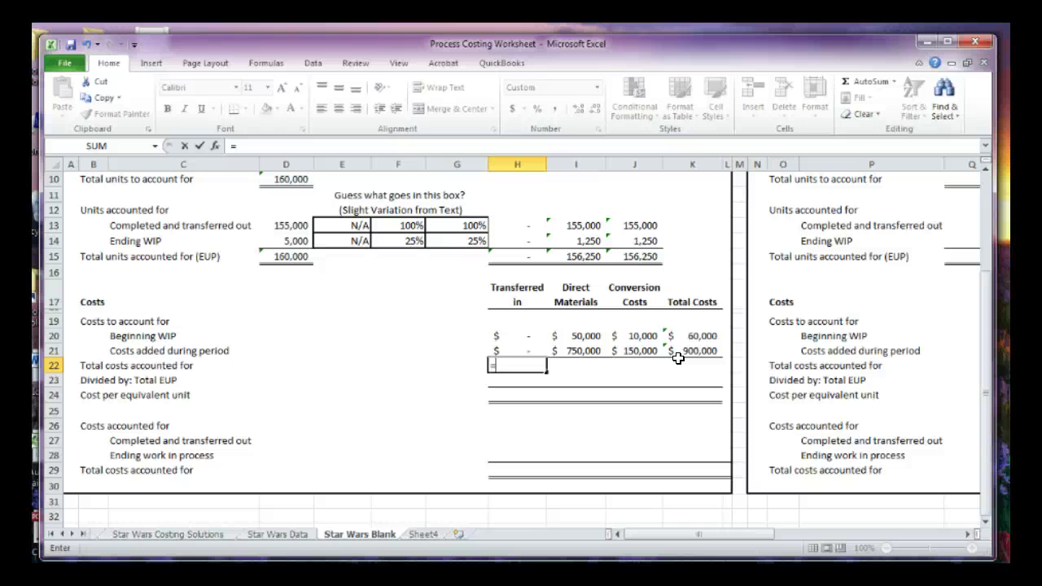
{"action": "key", "text": "Up"}
{"action": "key", "text": "Up"}
{"action": "type", "text": "+"}
{"action": "key", "text": "Up"}
{"action": "key", "text": "Return"}
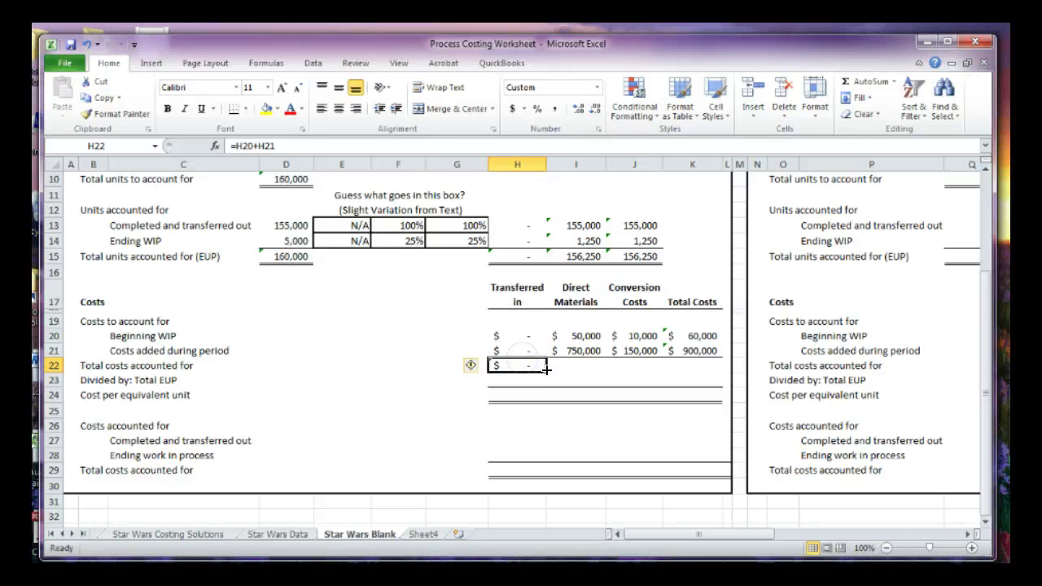
{"action": "left_click_drag", "start_coordinate": [547, 370], "coordinate": [721, 372]}
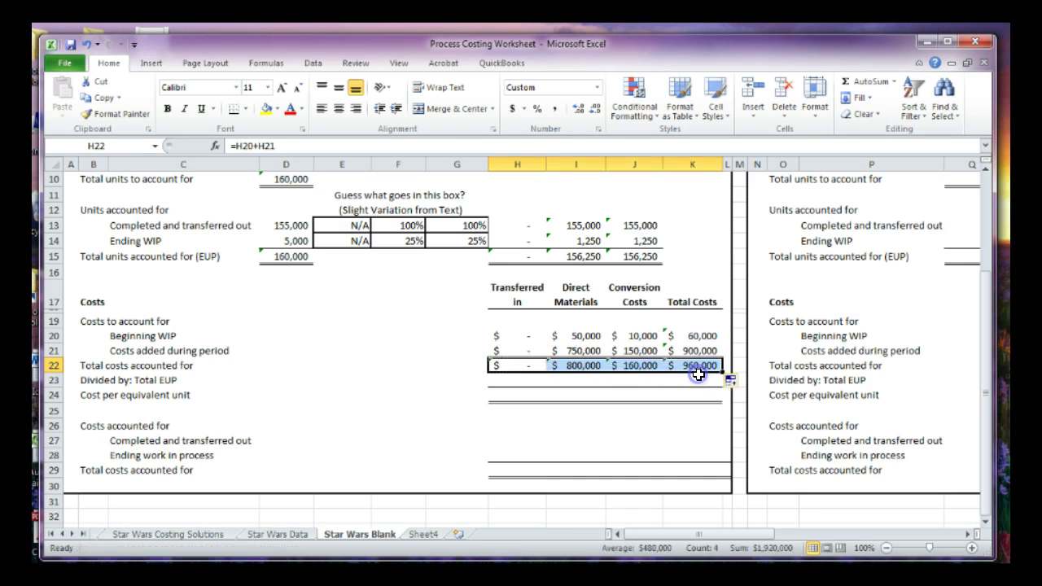
{"action": "left_click", "coordinate": [611, 384]}
{"action": "left_click", "coordinate": [566, 379]}
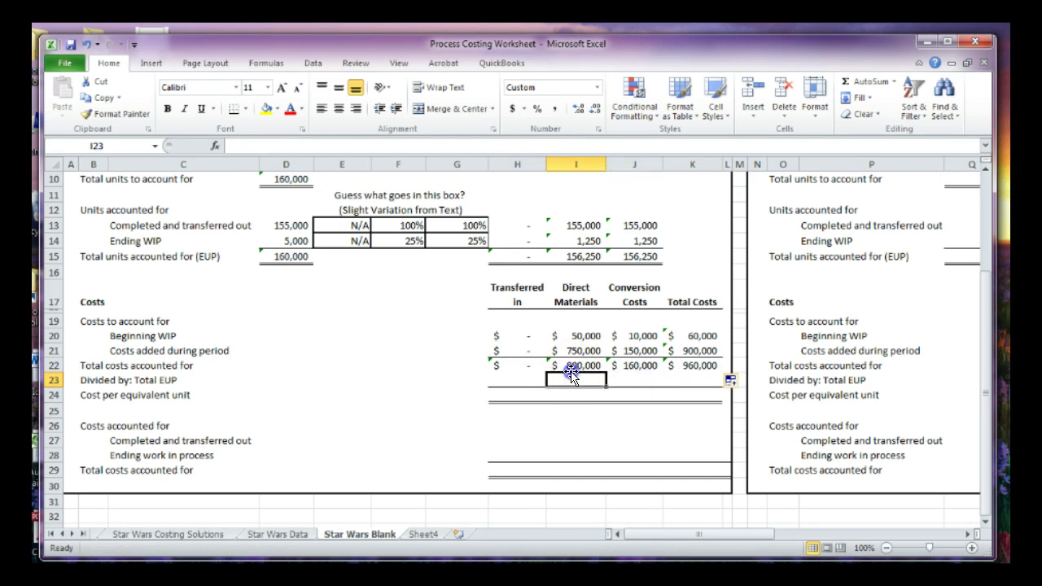
{"action": "left_click", "coordinate": [622, 368]}
{"action": "left_click", "coordinate": [702, 375]}
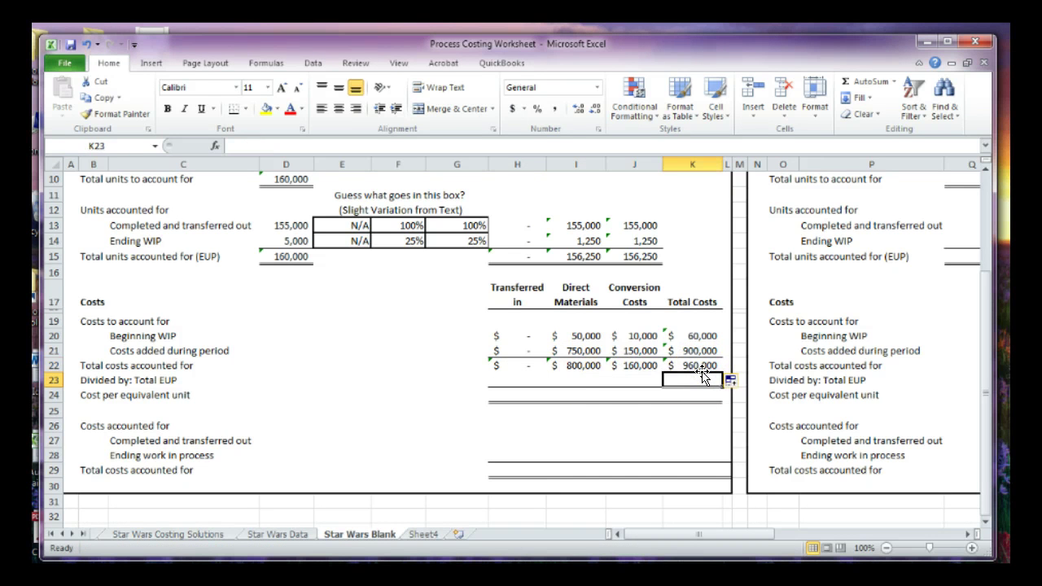
{"action": "scroll", "coordinate": [702, 377], "scroll_direction": "up", "scroll_amount": 1}
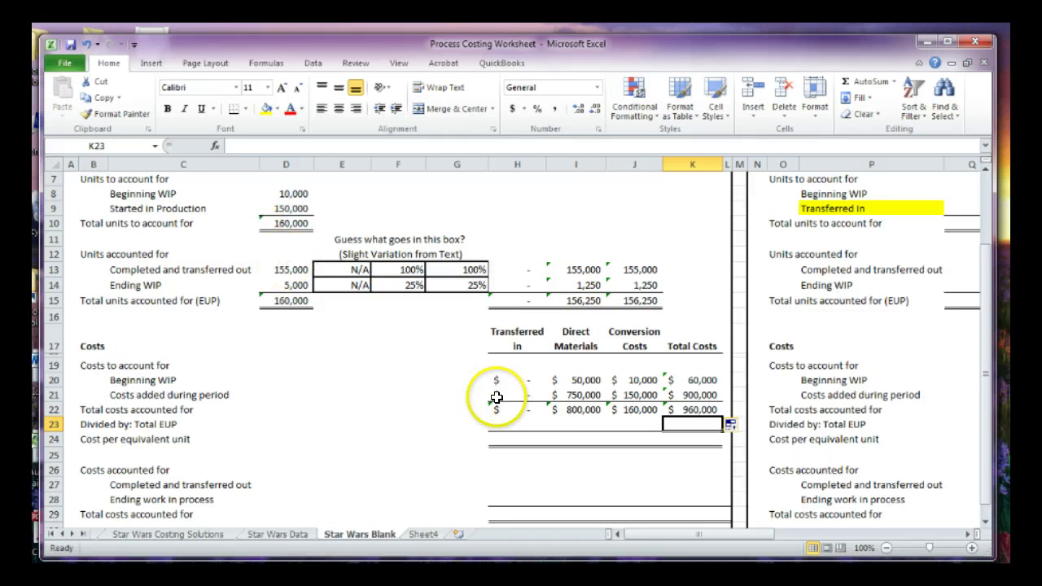
{"action": "scroll", "coordinate": [371, 386], "scroll_direction": "down", "scroll_amount": 1}
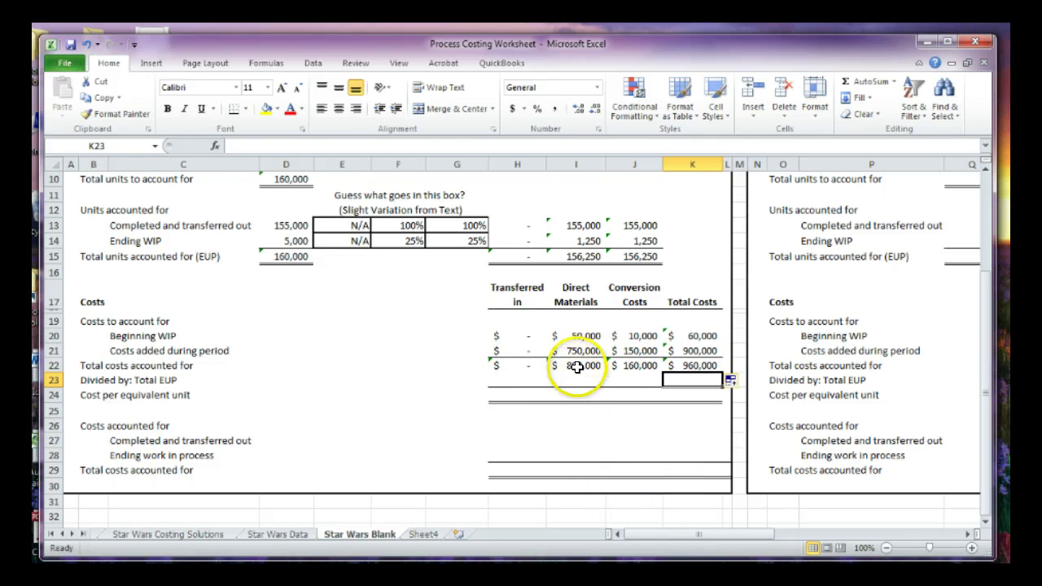
{"action": "left_click", "coordinate": [494, 396]}
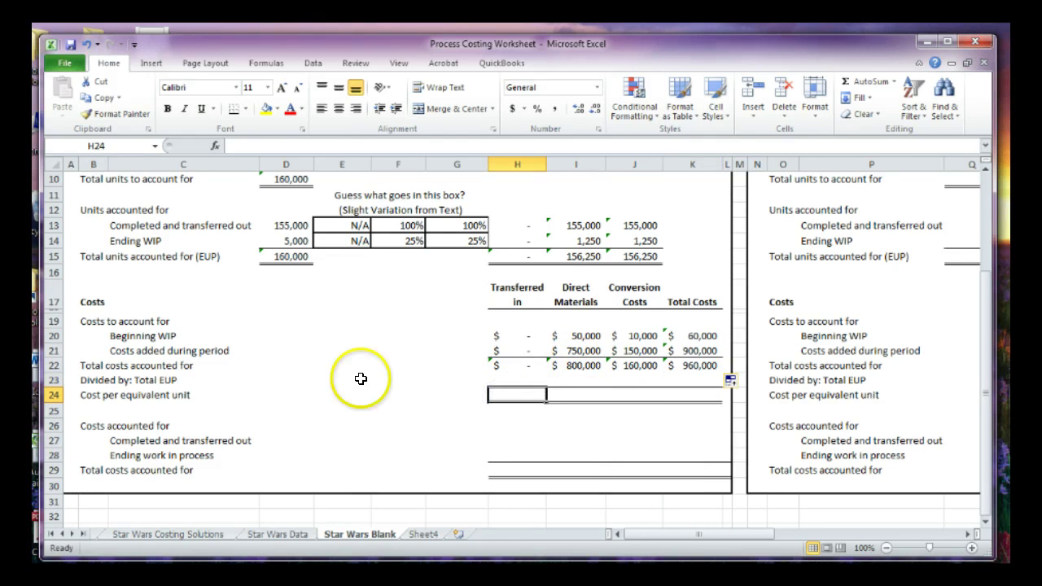
Link the Divided by: Total EUP cell H23 to H15 and fill the formula across to J23
{"action": "left_click", "coordinate": [490, 376]}
{"action": "scroll", "coordinate": [446, 413], "scroll_direction": "up", "scroll_amount": 1}
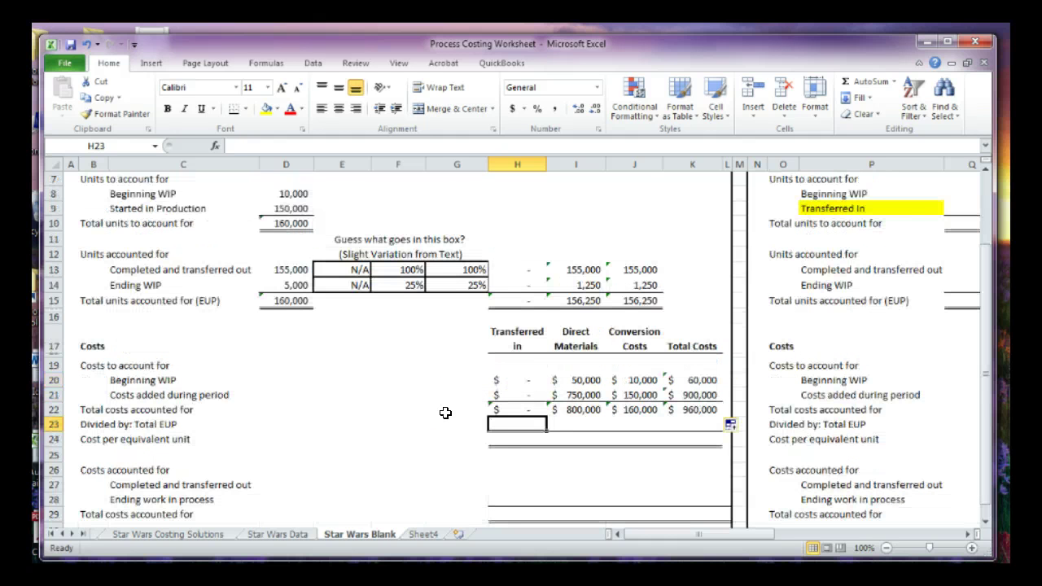
{"action": "type", "text": "="}
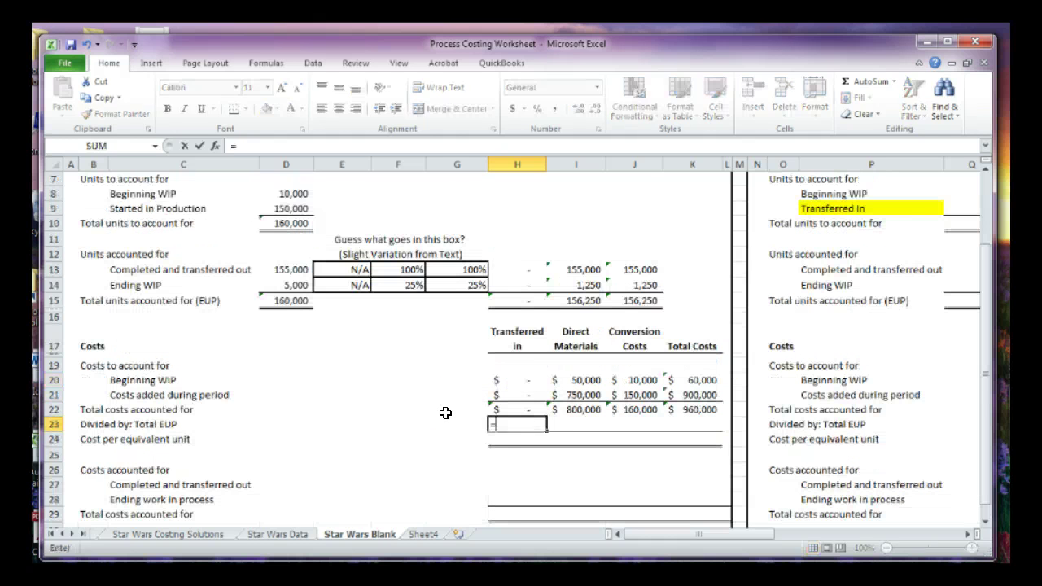
{"action": "left_click", "coordinate": [509, 298]}
{"action": "key", "text": "Return"}
{"action": "left_click", "coordinate": [515, 423]}
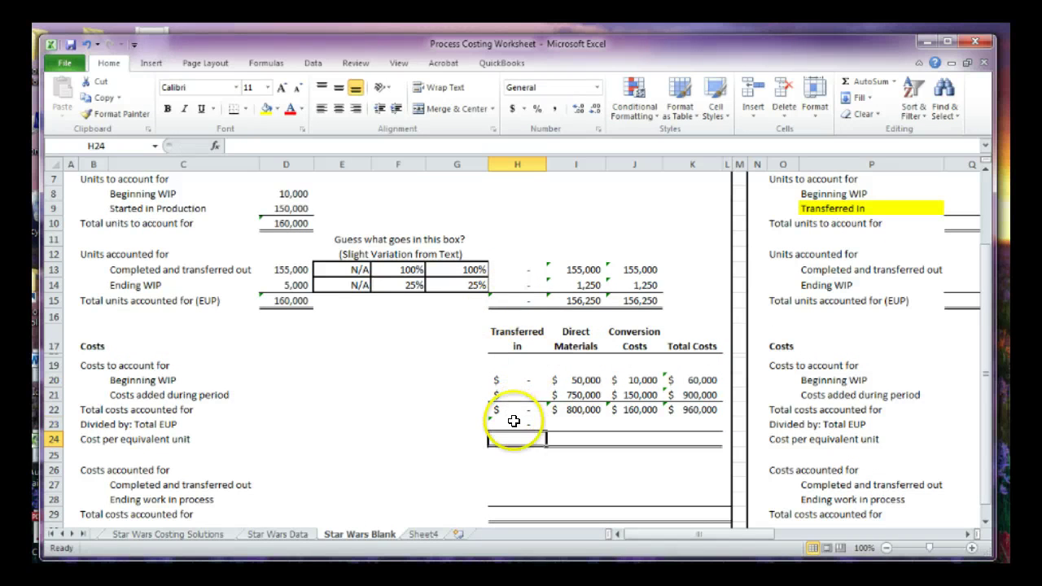
{"action": "left_click_drag", "start_coordinate": [544, 431], "coordinate": [653, 434]}
{"action": "left_click", "coordinate": [647, 440]}
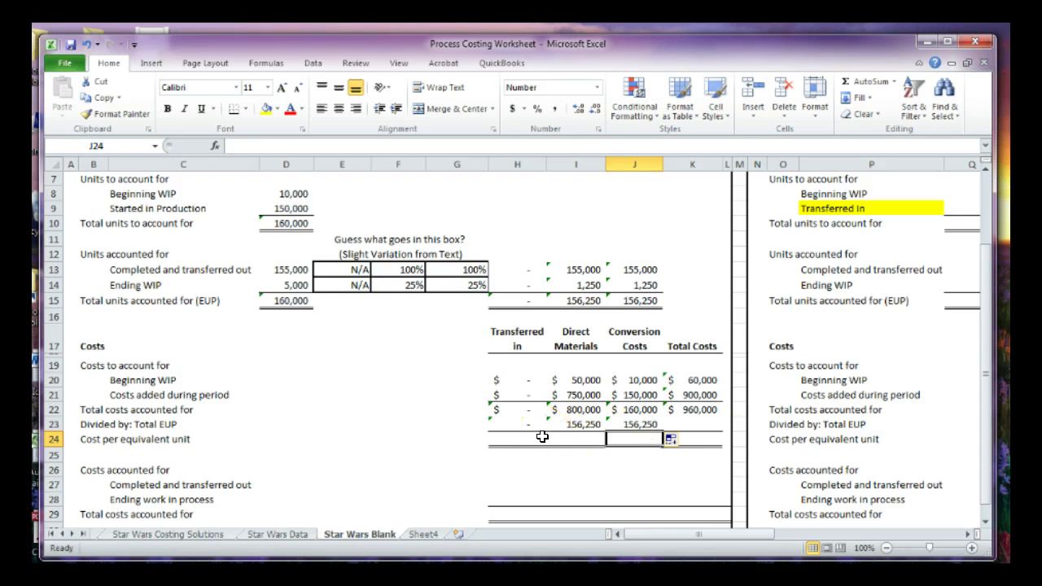
{"action": "left_click", "coordinate": [710, 423]}
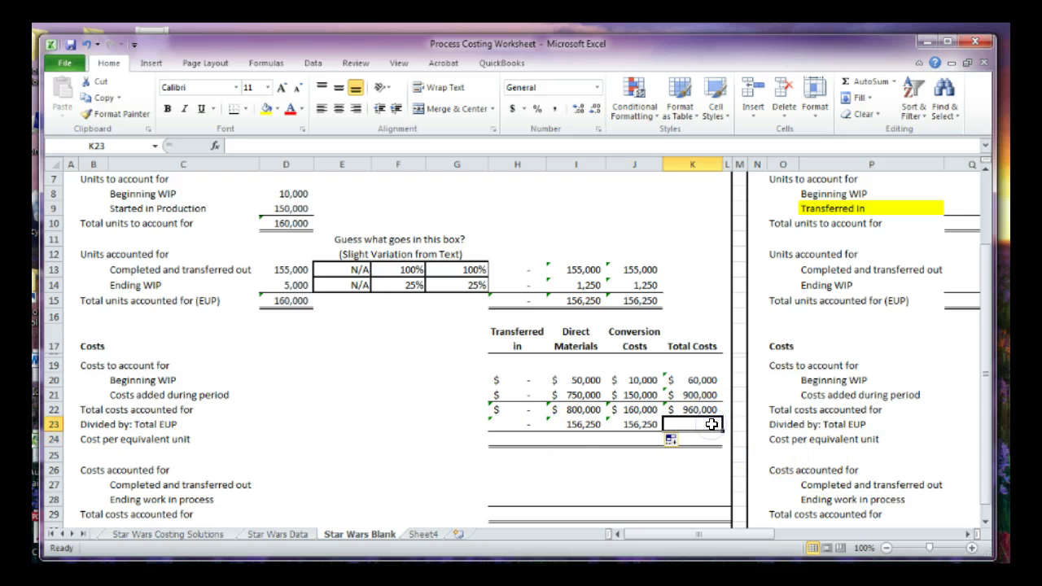
{"action": "left_click", "coordinate": [675, 424]}
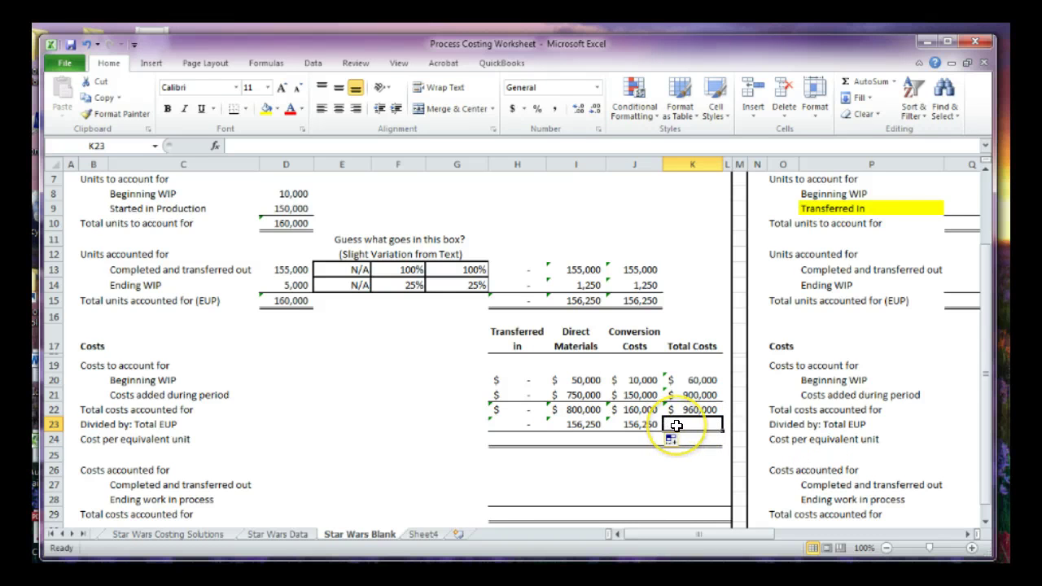
Enter 0 as the Transferred in cost per equivalent unit in H24
{"action": "scroll", "coordinate": [676, 425], "scroll_direction": "down", "scroll_amount": 1}
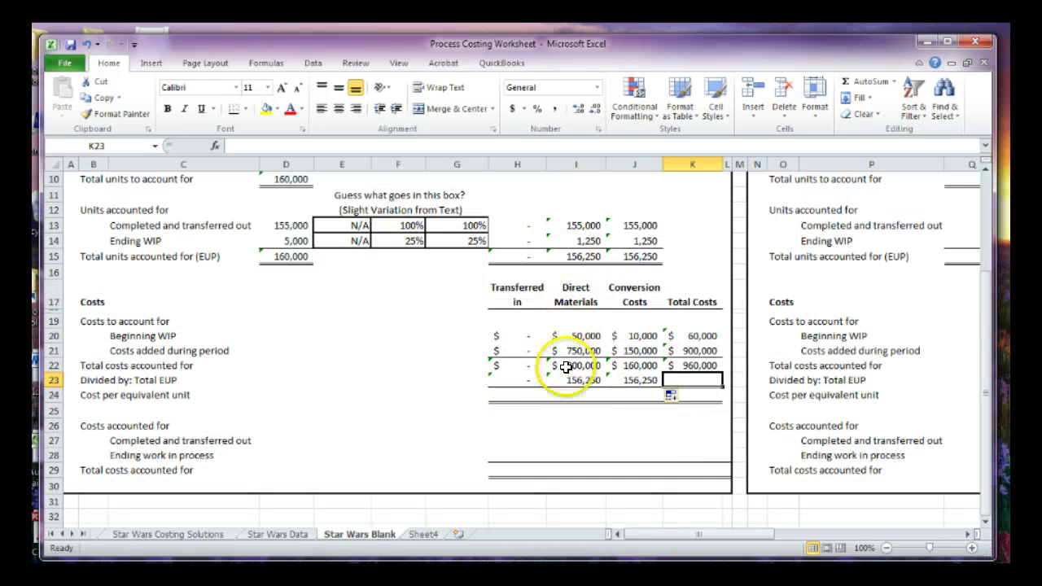
{"action": "left_click", "coordinate": [518, 397]}
{"action": "type", "text": "0"}
{"action": "key", "text": "Tab"}
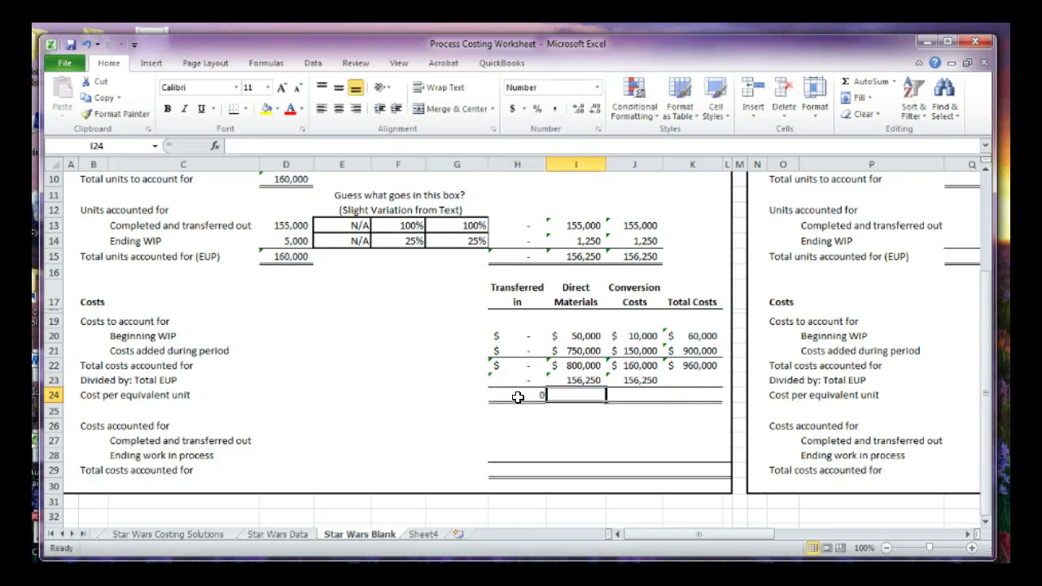
Calculate the Direct Materials cost per equivalent unit in I24 with =I22/I23 and fill it into Conversion Costs in J24
{"action": "type", "text": "="}
{"action": "key", "text": "Up"}
{"action": "key", "text": "Up"}
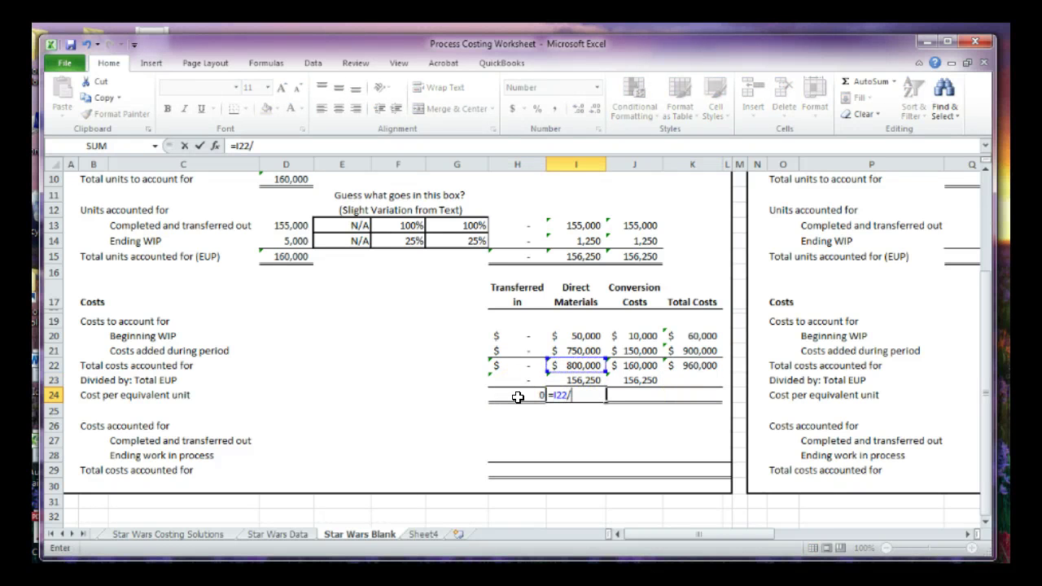
{"action": "type", "text": "/"}
{"action": "key", "text": "Up"}
{"action": "key", "text": "Return"}
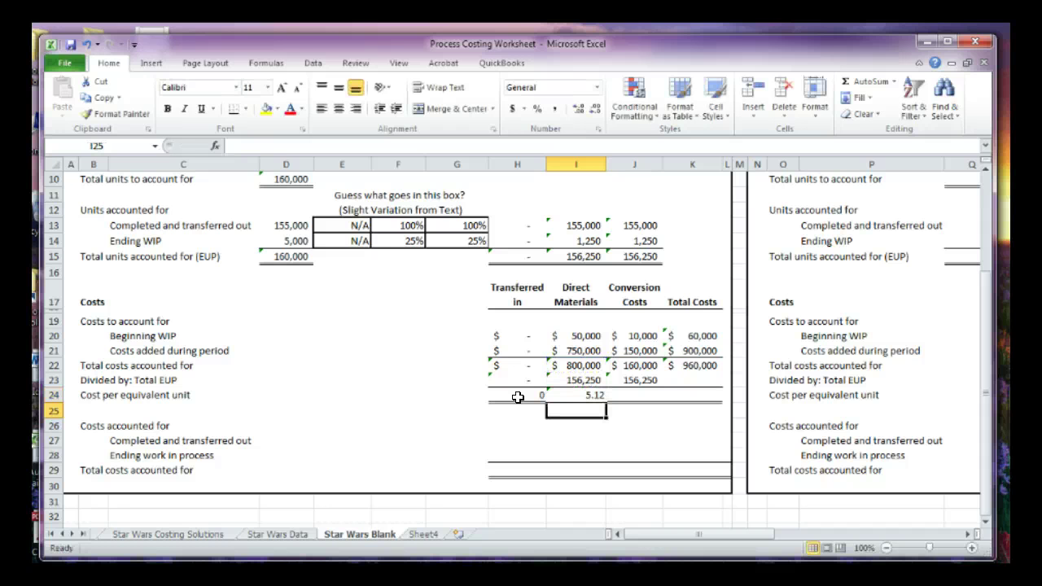
{"action": "key", "text": "Up"}
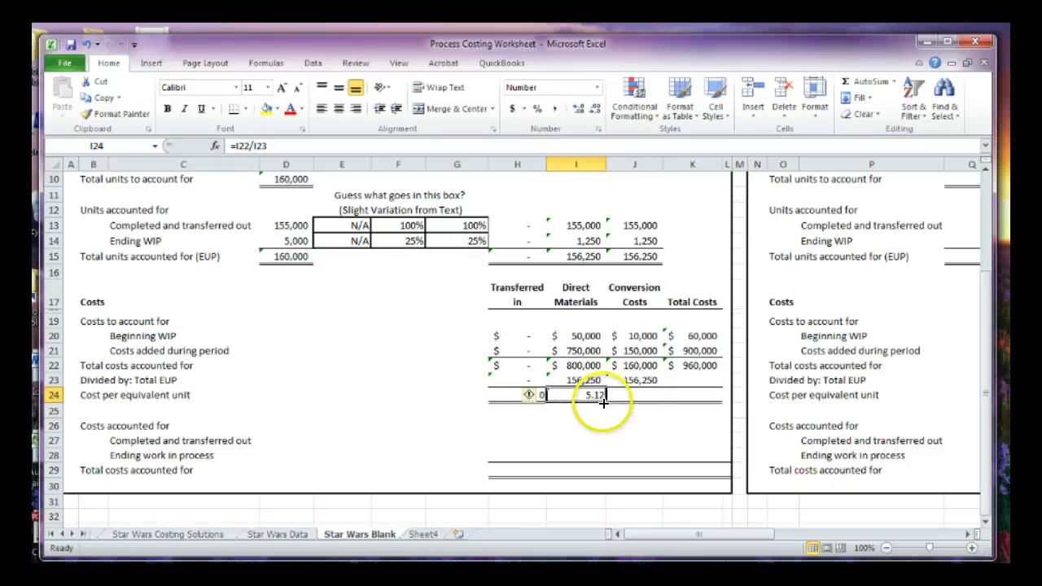
{"action": "left_click_drag", "start_coordinate": [604, 402], "coordinate": [643, 398]}
{"action": "left_click", "coordinate": [635, 411]}
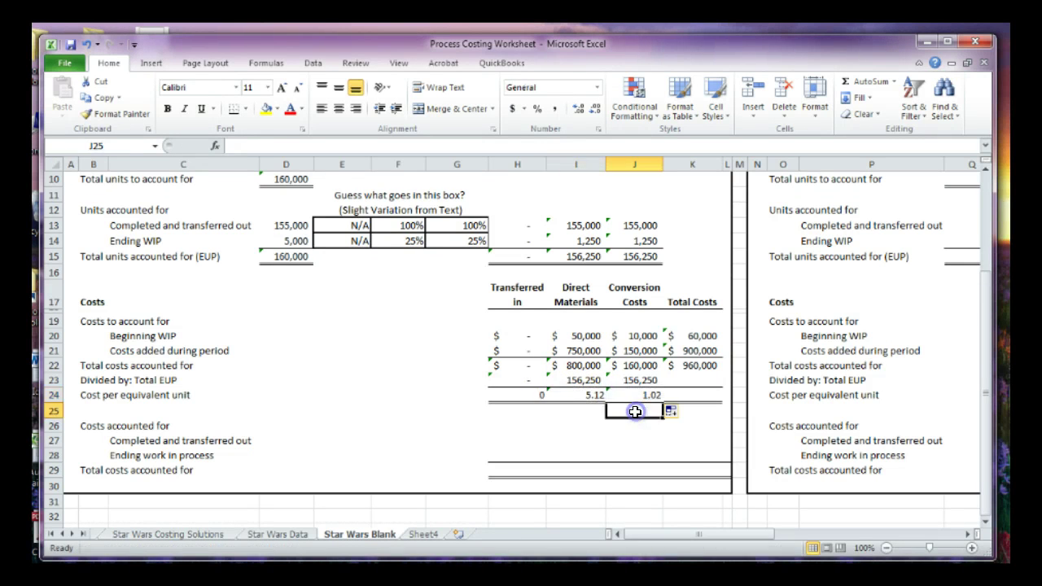
{"action": "left_click", "coordinate": [623, 396]}
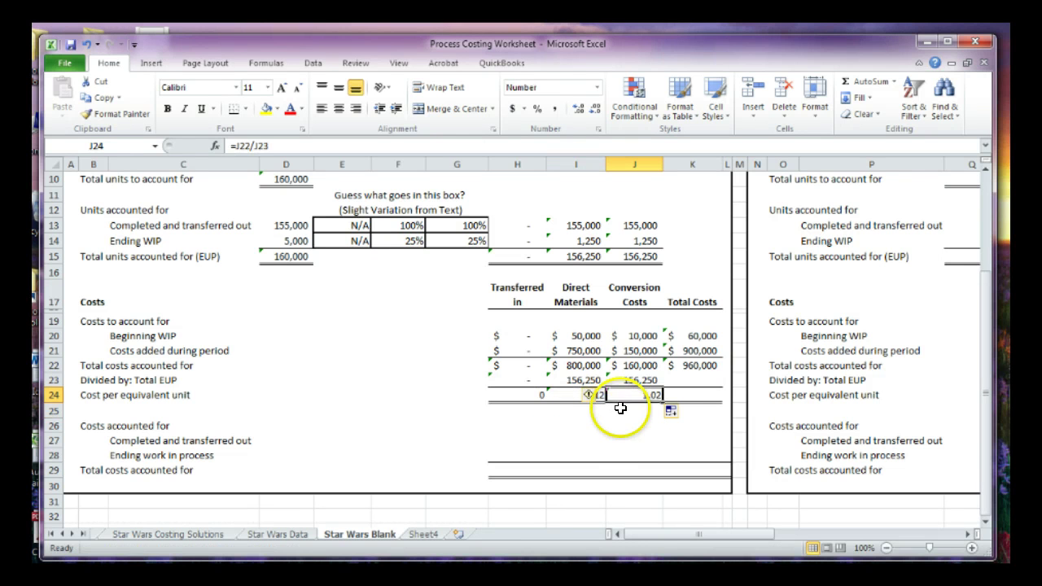
{"action": "left_click", "coordinate": [605, 412]}
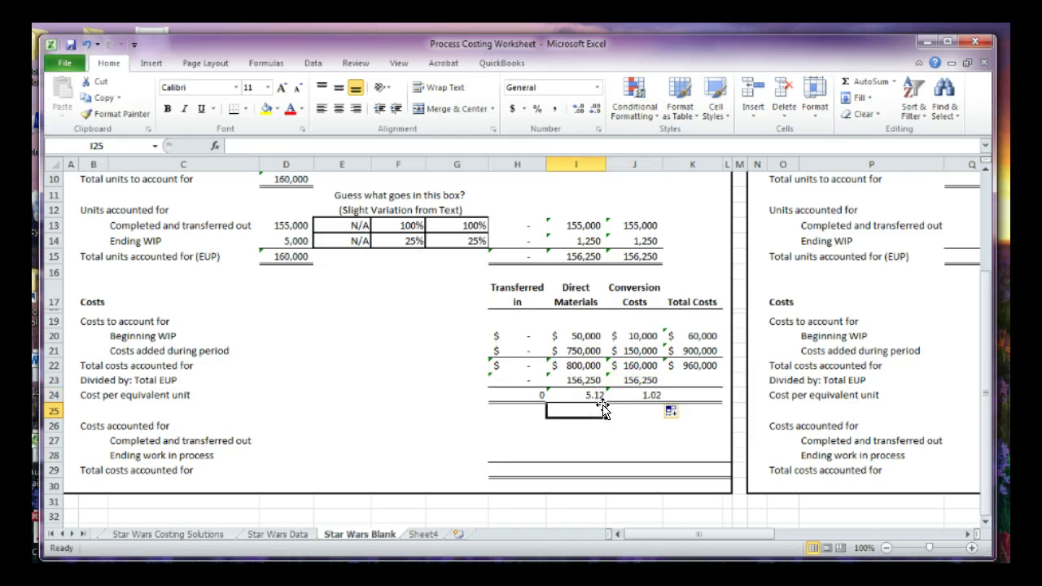
{"action": "left_click", "coordinate": [652, 396]}
Calculate the total cost per equivalent unit in K24 with =H24+I24+J24
{"action": "left_click", "coordinate": [694, 395]}
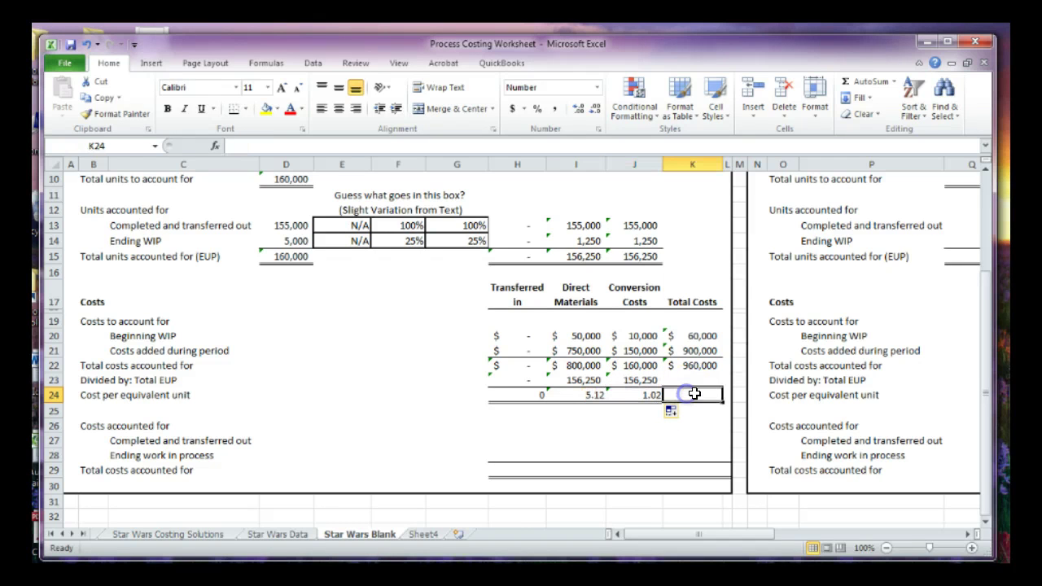
{"action": "type", "text": "="}
{"action": "key", "text": "Left"}
{"action": "key", "text": "Left"}
{"action": "key", "text": "Left"}
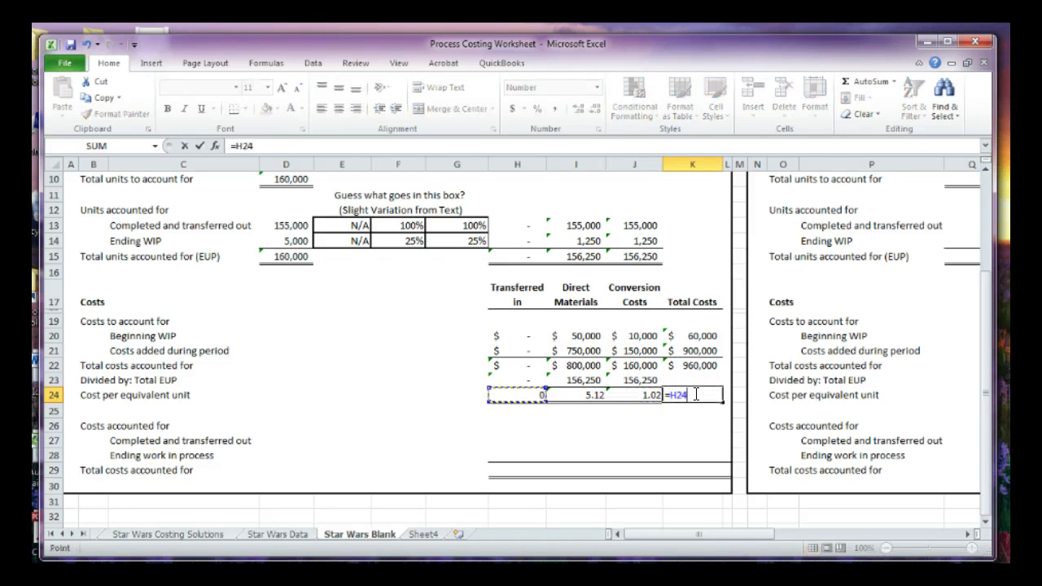
{"action": "type", "text": "+"}
{"action": "key", "text": "Left"}
{"action": "key", "text": "Left"}
{"action": "type", "text": "+"}
{"action": "key", "text": "Left"}
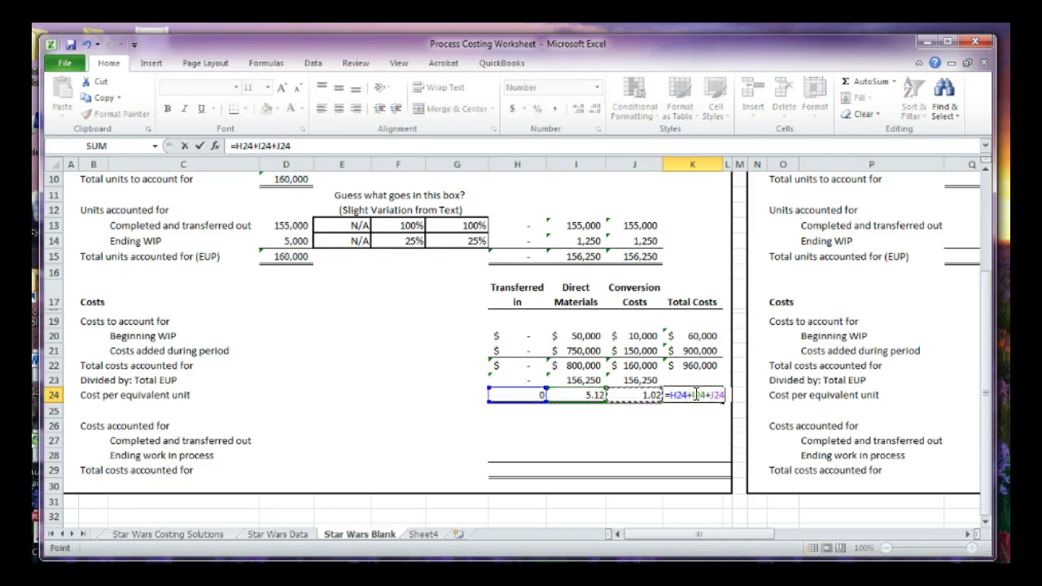
{"action": "key", "text": "Return"}
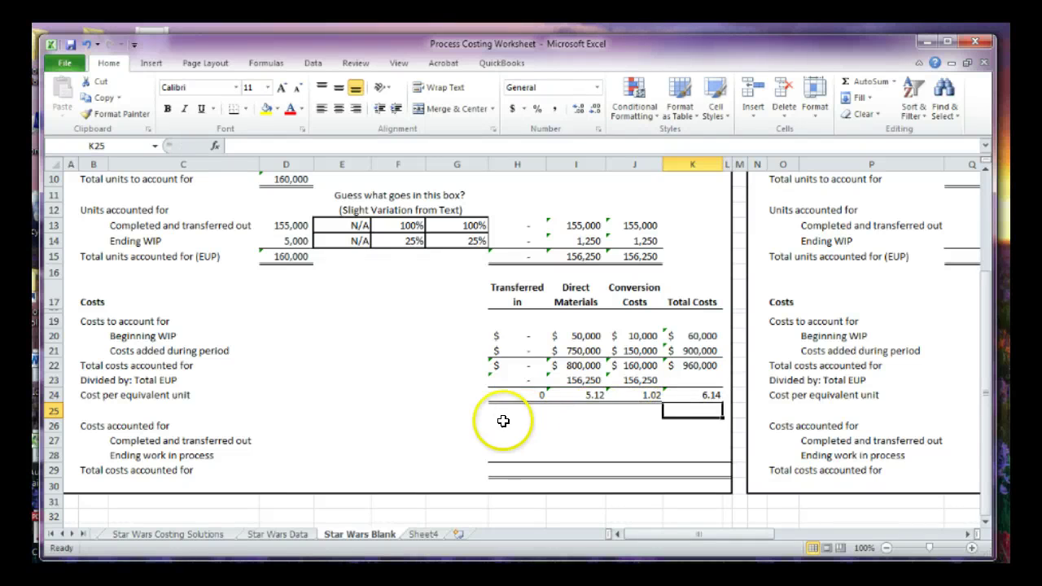
Enter 0 for all three Transferred in rows of the costs accounted for section, H27 through H29
{"action": "left_click", "coordinate": [475, 421]}
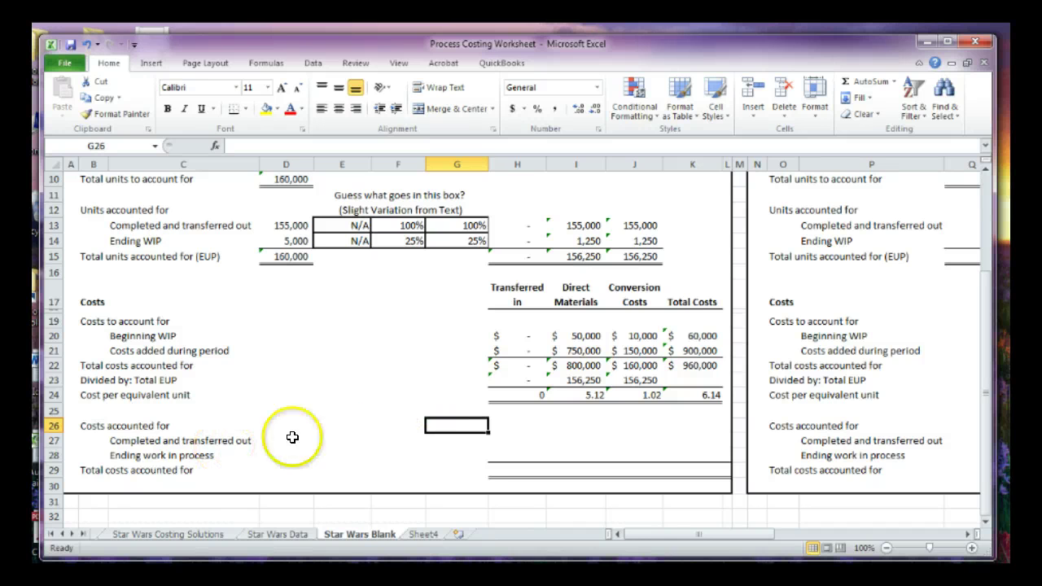
{"action": "left_click", "coordinate": [493, 442]}
{"action": "type", "text": "0"}
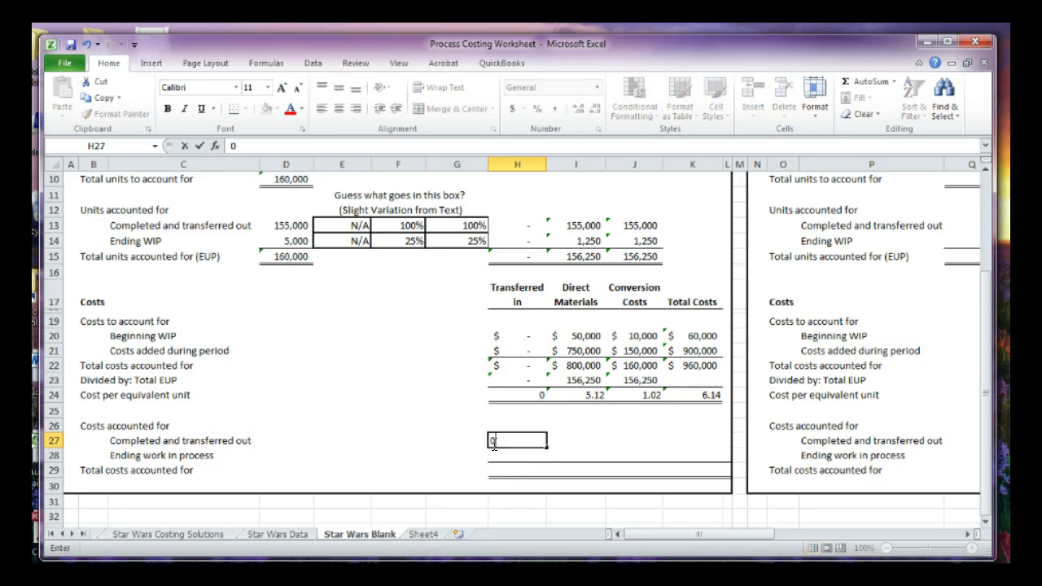
{"action": "key", "text": "Return"}
{"action": "type", "text": "0"}
{"action": "key", "text": "Return"}
{"action": "type", "text": "0"}
{"action": "key", "text": "Return"}
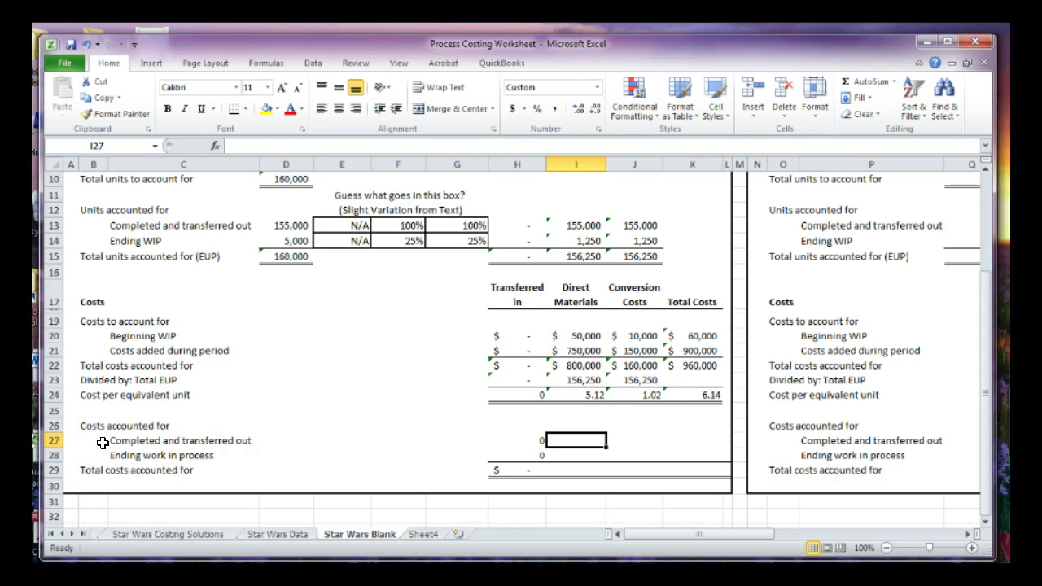
Calculate the Direct Materials cost of units completed and transferred out in I27 with =I24*I13
{"action": "type", "text": "="}
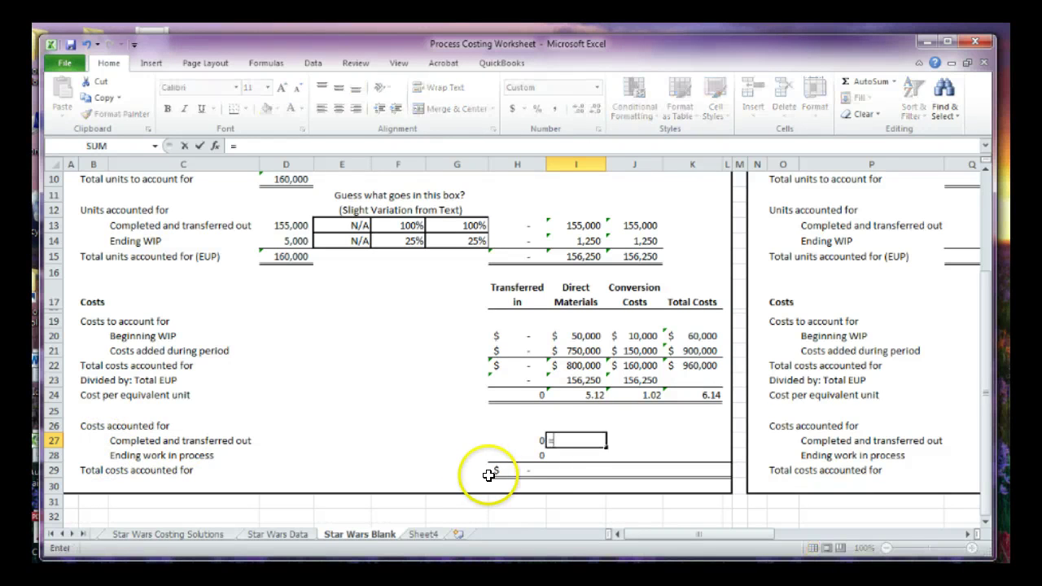
{"action": "left_click", "coordinate": [568, 394]}
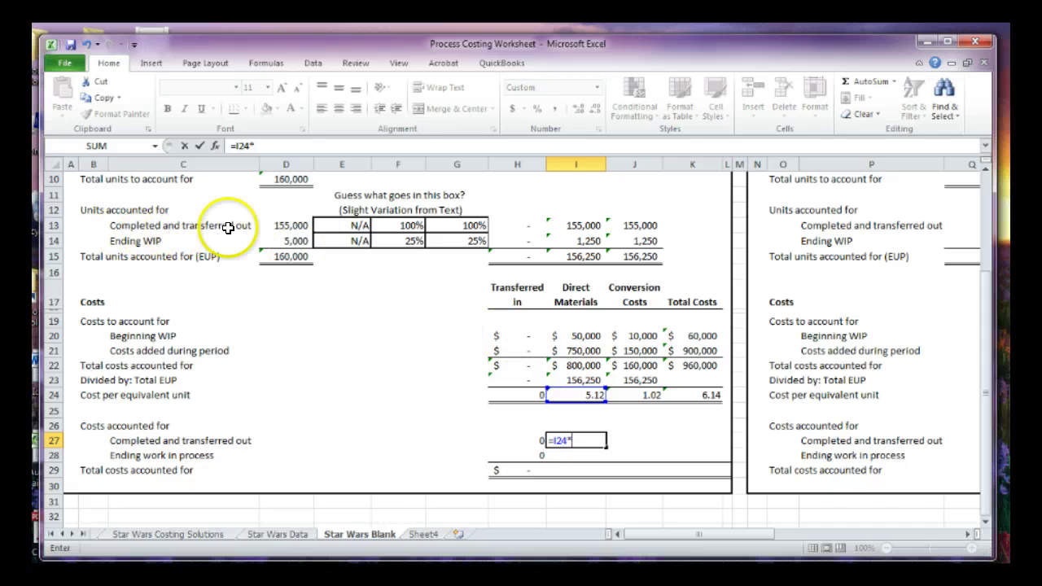
{"action": "type", "text": "*"}
{"action": "left_click", "coordinate": [573, 224]}
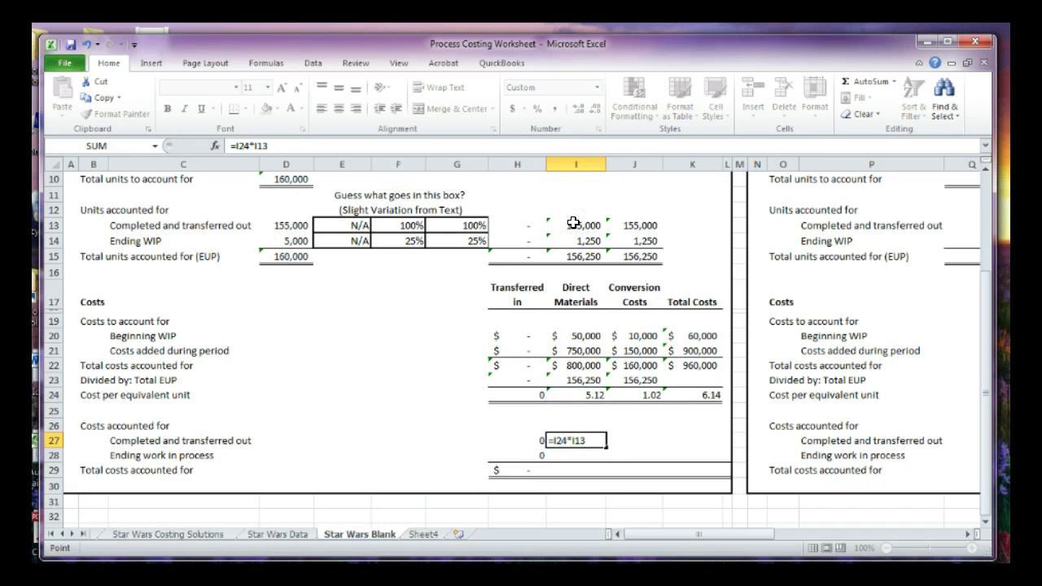
{"action": "key", "text": "Return"}
Calculate the Direct Materials cost of ending work in process in I28 with =I24*I14
{"action": "type", "text": "="}
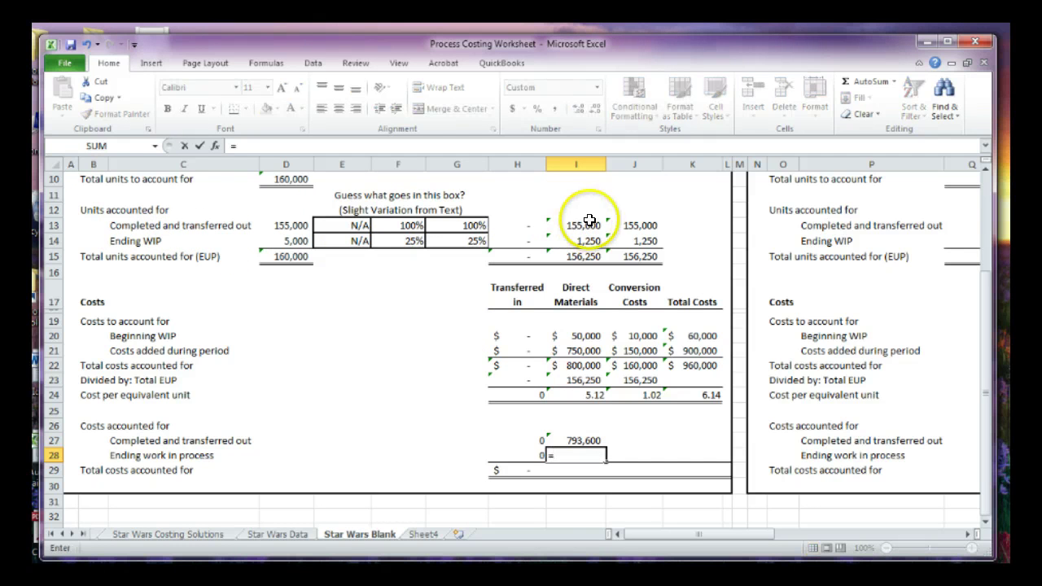
{"action": "left_click", "coordinate": [574, 390]}
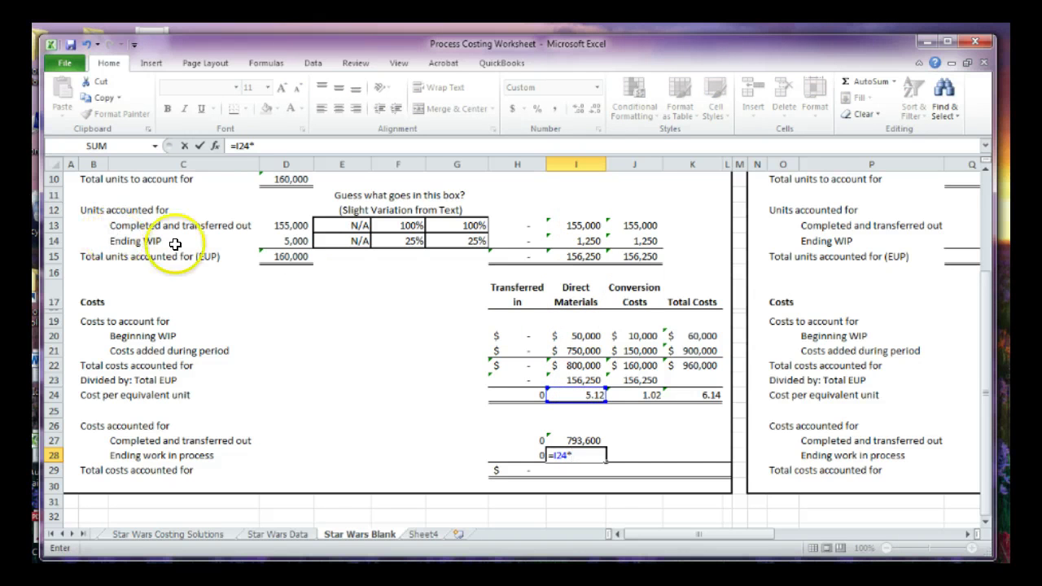
{"action": "type", "text": "*"}
{"action": "left_click", "coordinate": [570, 242]}
{"action": "key", "text": "Return"}
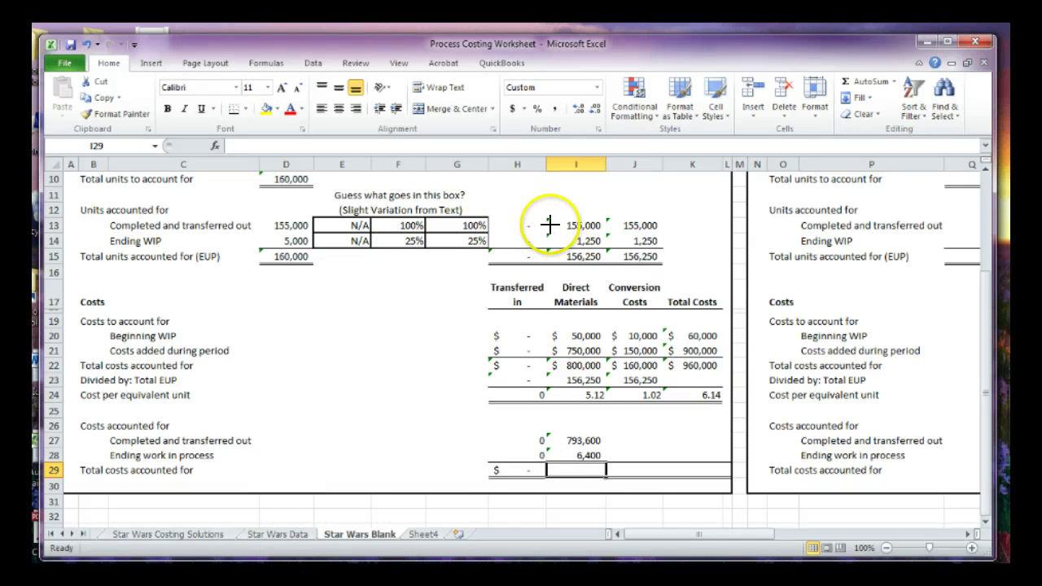
{"action": "mouse_move", "coordinate": [566, 222]}
{"action": "left_mouse_down"}
{"action": "mouse_move", "coordinate": [388, 340]}
{"action": "mouse_move", "coordinate": [430, 424]}
{"action": "mouse_move", "coordinate": [562, 442]}
{"action": "left_mouse_up"}
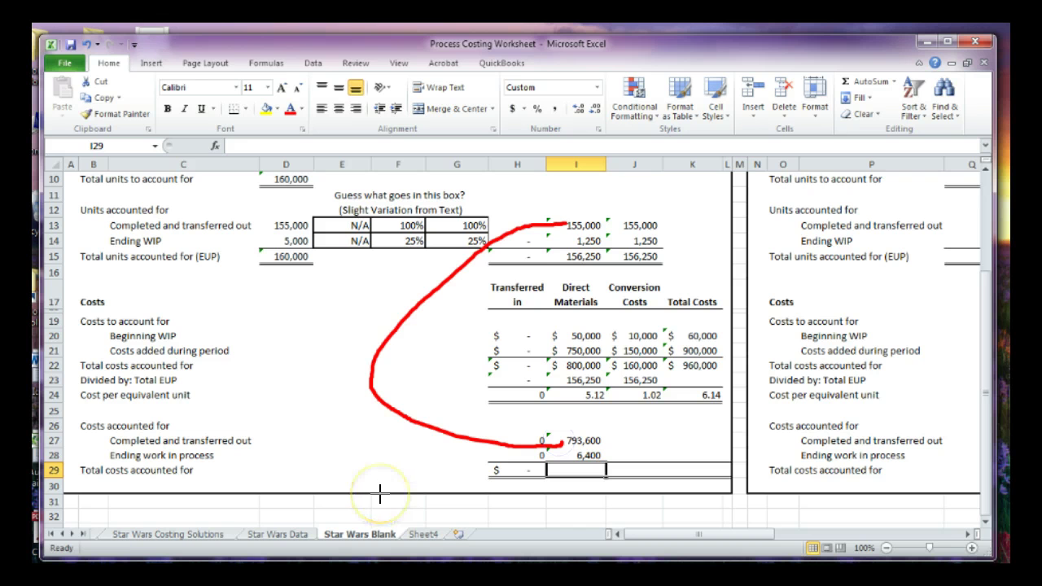
{"action": "mouse_move", "coordinate": [574, 238]}
{"action": "left_mouse_down"}
{"action": "mouse_move", "coordinate": [470, 283]}
{"action": "mouse_move", "coordinate": [343, 425]}
{"action": "mouse_move", "coordinate": [405, 466]}
{"action": "mouse_move", "coordinate": [529, 462]}
{"action": "mouse_move", "coordinate": [563, 446]}
{"action": "left_mouse_up"}
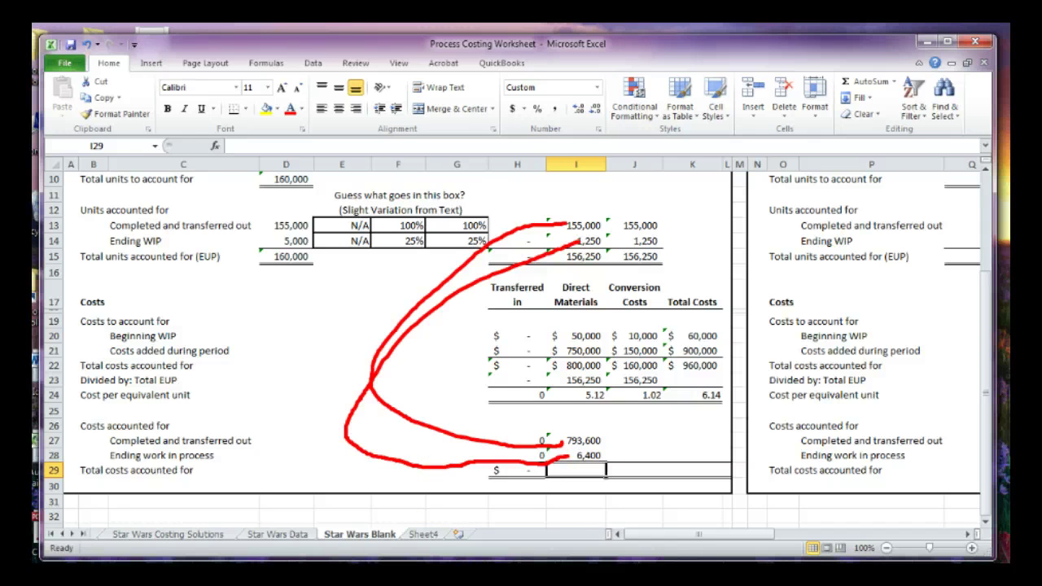
{"action": "key", "text": "Escape"}
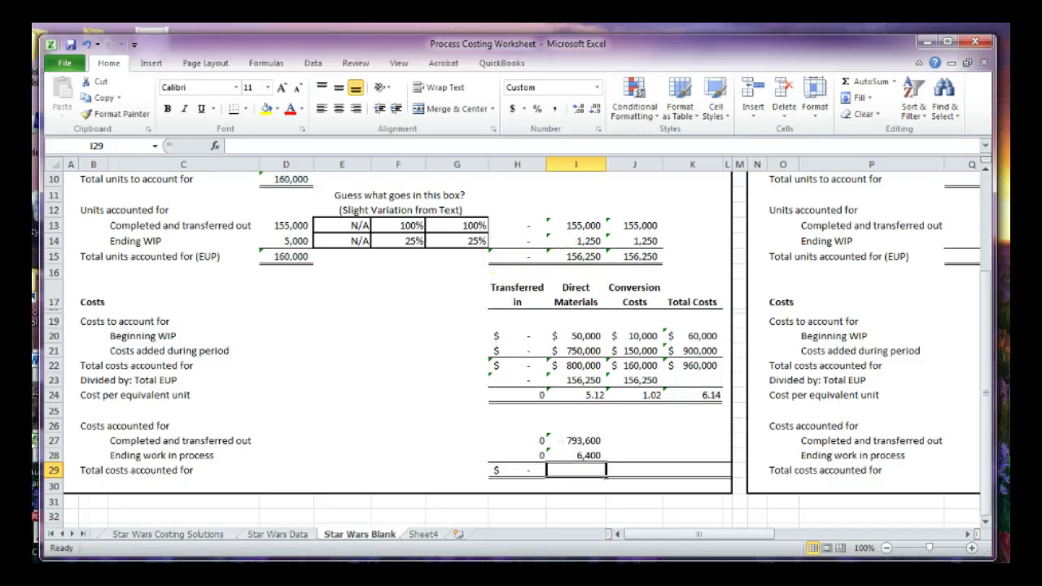
Format the costs accounted for range H27:K29 as dollar amounts with no decimal places
{"action": "left_click_drag", "start_coordinate": [517, 440], "coordinate": [693, 466]}
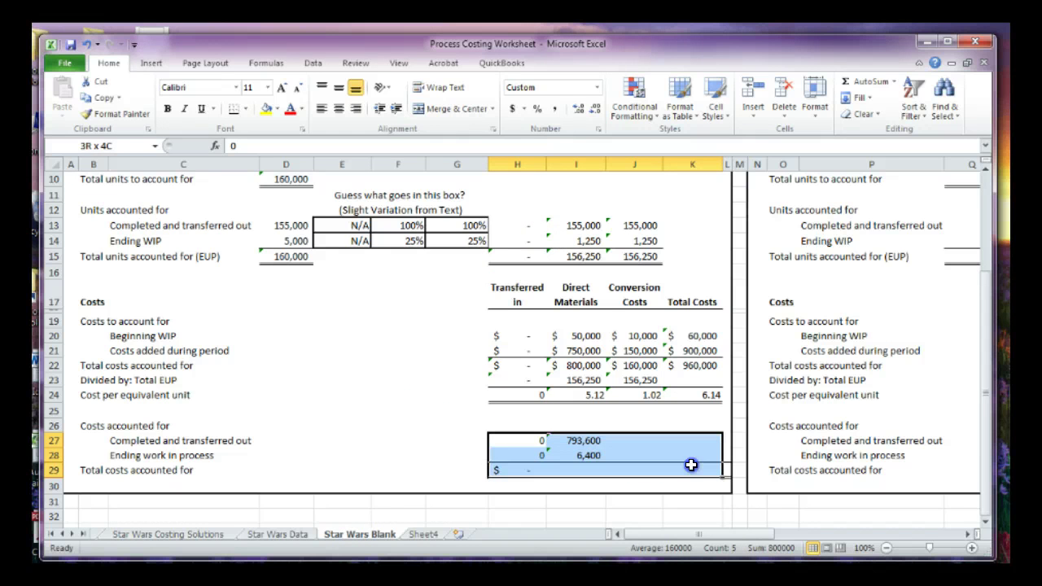
{"action": "left_click", "coordinate": [512, 108]}
{"action": "left_click", "coordinate": [594, 108]}
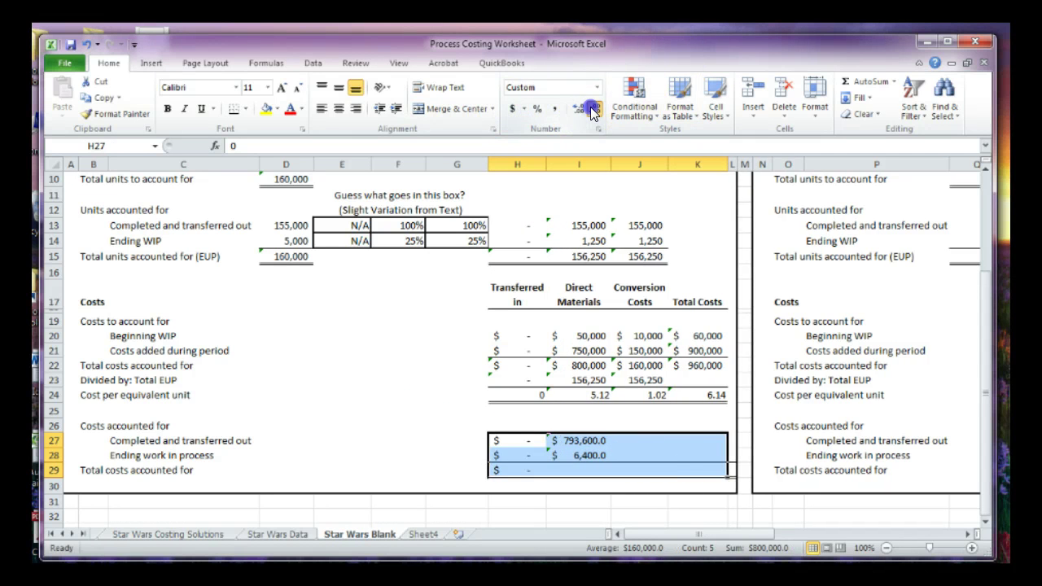
{"action": "left_click", "coordinate": [592, 110]}
Calculate the Direct Materials total costs accounted for in I29 with =I27+I28
{"action": "left_click", "coordinate": [644, 454]}
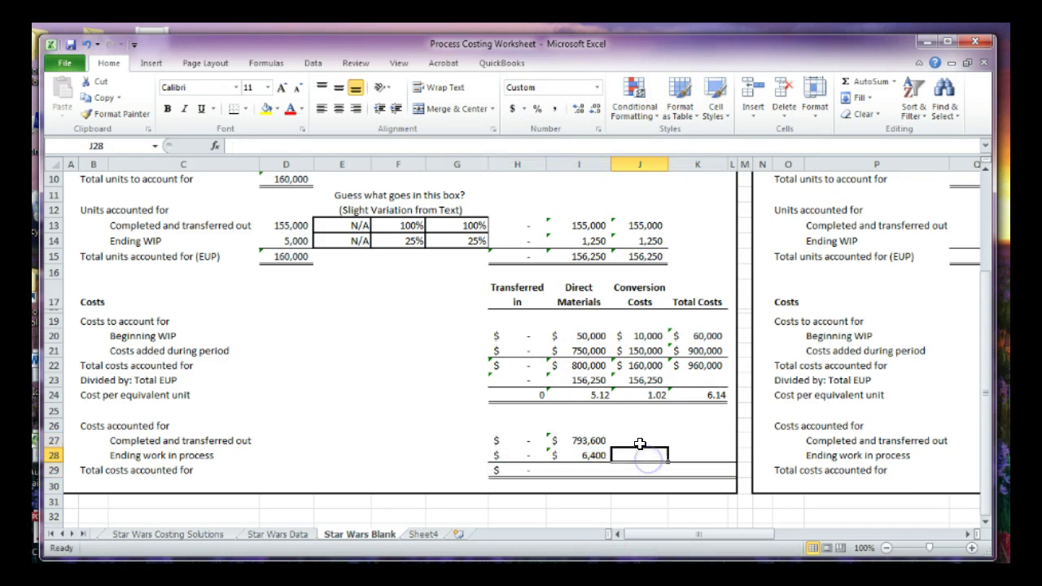
{"action": "left_click_drag", "start_coordinate": [593, 441], "coordinate": [588, 453]}
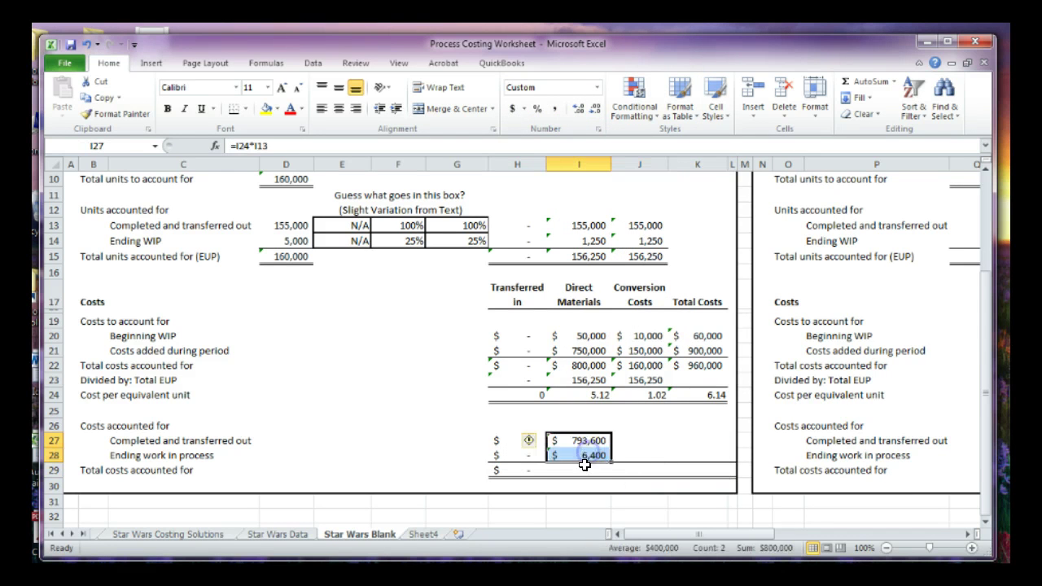
{"action": "left_click", "coordinate": [584, 467]}
{"action": "type", "text": "="}
{"action": "left_click", "coordinate": [593, 443]}
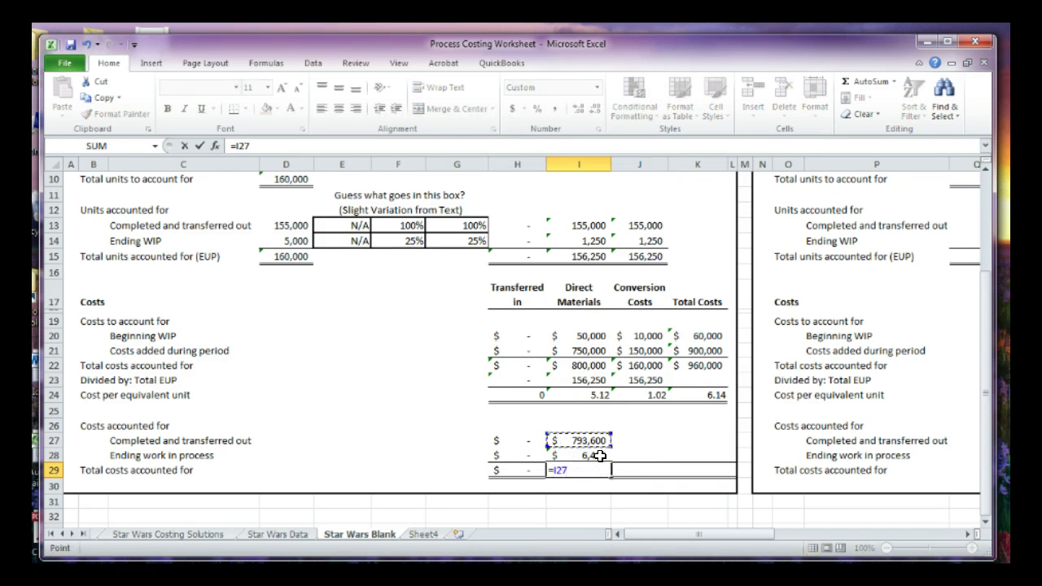
{"action": "type", "text": "+"}
{"action": "left_click", "coordinate": [599, 456]}
{"action": "key", "text": "Return"}
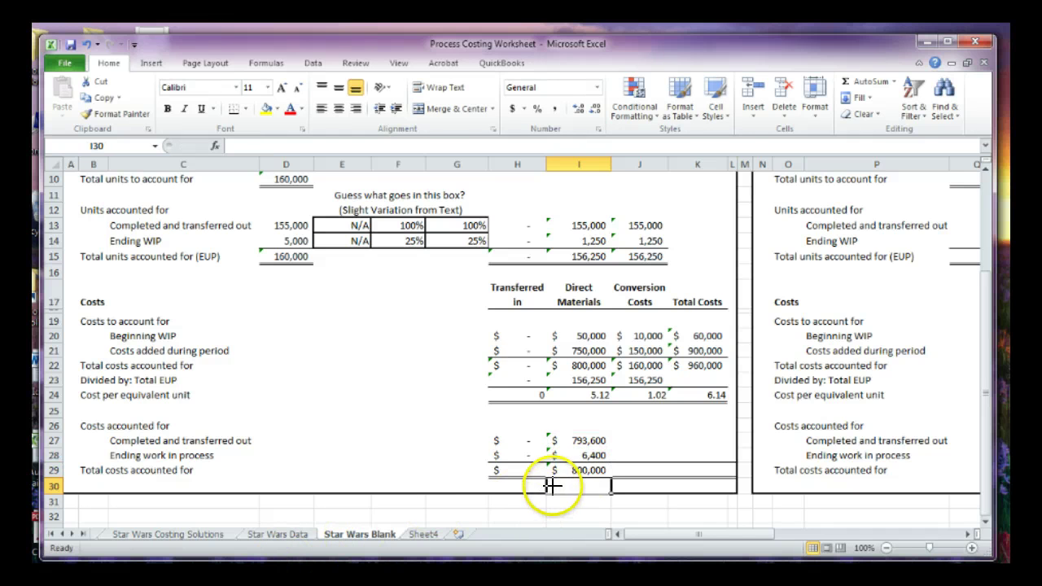
{"action": "mouse_move", "coordinate": [556, 470]}
{"action": "left_mouse_down"}
{"action": "mouse_move", "coordinate": [486, 470]}
{"action": "mouse_move", "coordinate": [344, 430]}
{"action": "mouse_move", "coordinate": [388, 372]}
{"action": "mouse_move", "coordinate": [518, 364]}
{"action": "left_mouse_up"}
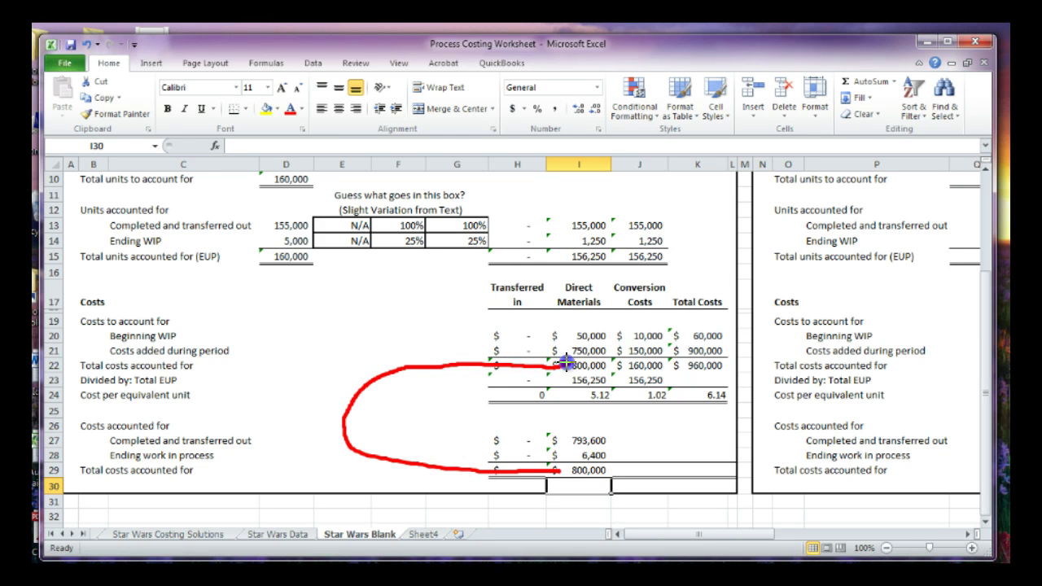
{"action": "left_click_drag", "start_coordinate": [562, 367], "coordinate": [565, 367]}
{"action": "key", "text": "Escape"}
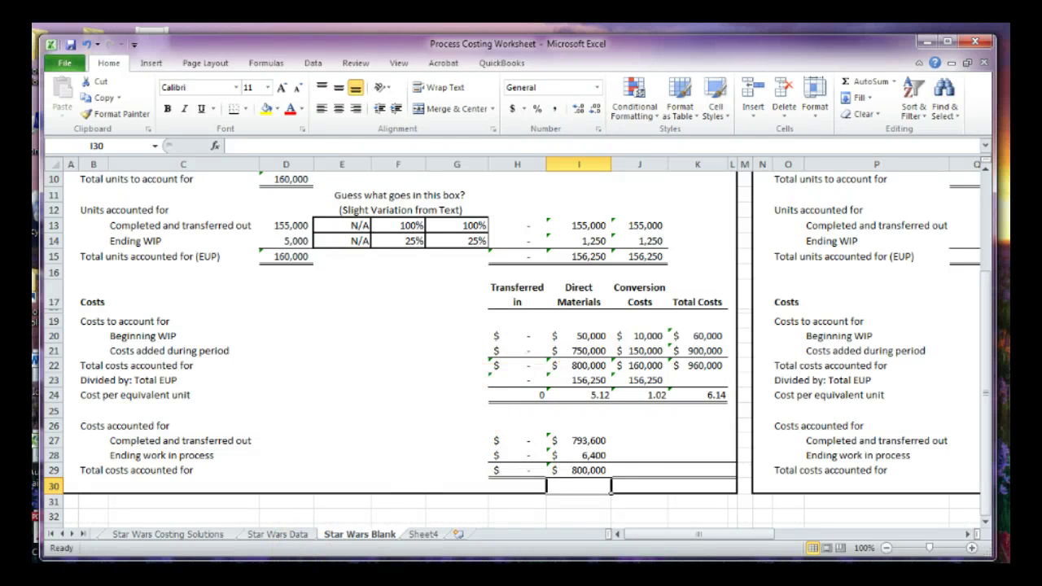
Fill the Direct Materials formulas in I27:I29 across to Conversion Costs in J27:J29 and compare the total with J22
{"action": "left_click_drag", "start_coordinate": [597, 439], "coordinate": [676, 488]}
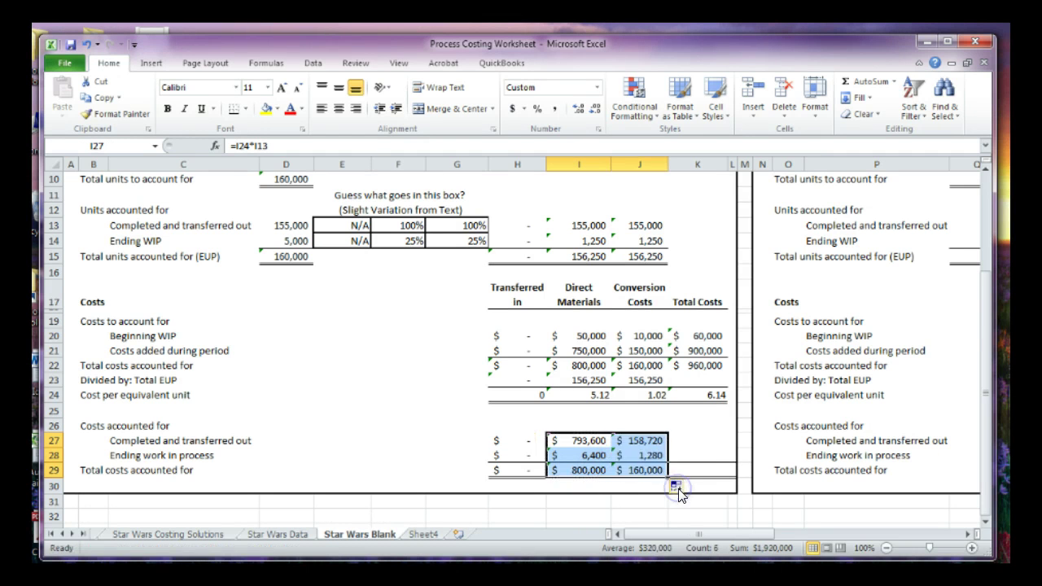
{"action": "left_click", "coordinate": [616, 486]}
{"action": "left_click", "coordinate": [650, 452]}
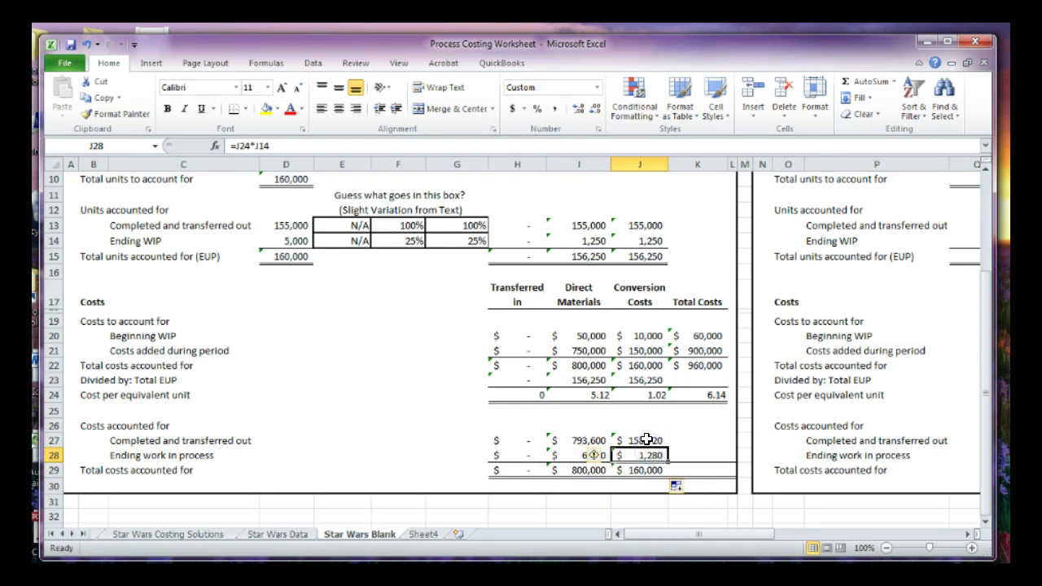
{"action": "left_click", "coordinate": [631, 483]}
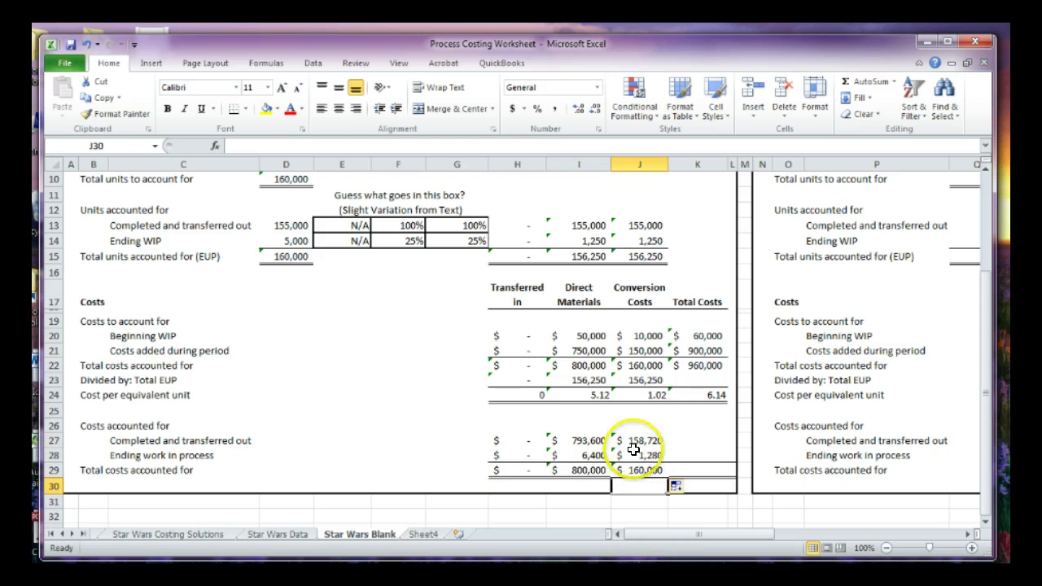
{"action": "left_click", "coordinate": [635, 470]}
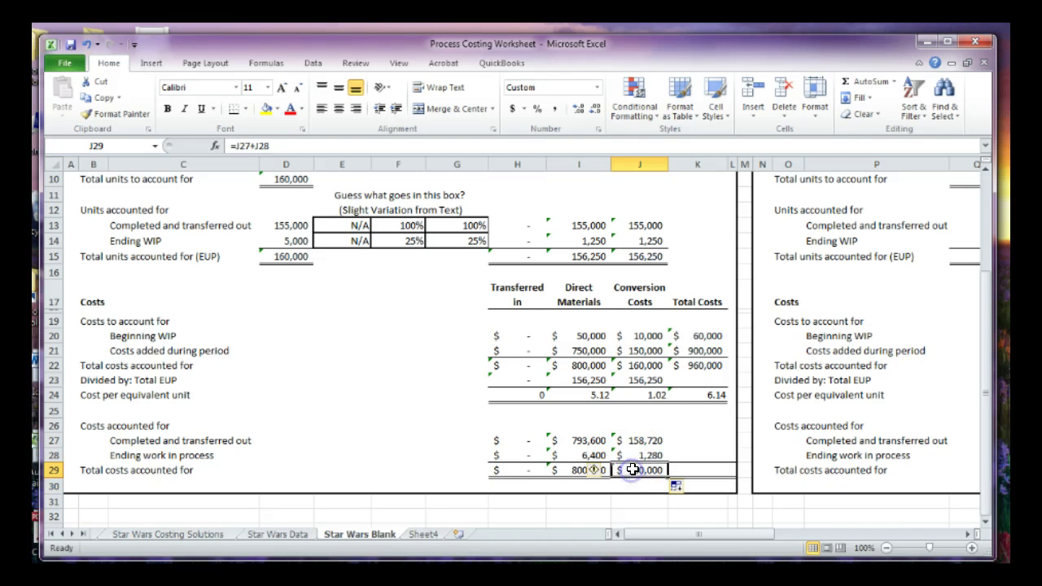
{"action": "left_click", "coordinate": [629, 364]}
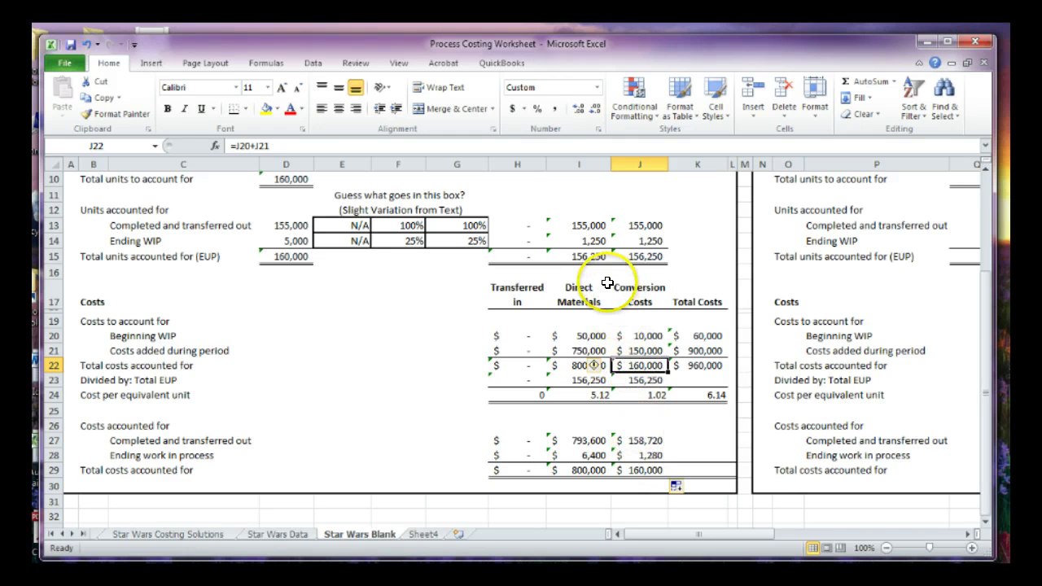
Total the completed and transferred out costs in K27 with =SUM(H27:J27) and fill the formula down to K28
{"action": "left_click", "coordinate": [724, 433]}
{"action": "left_click", "coordinate": [712, 444]}
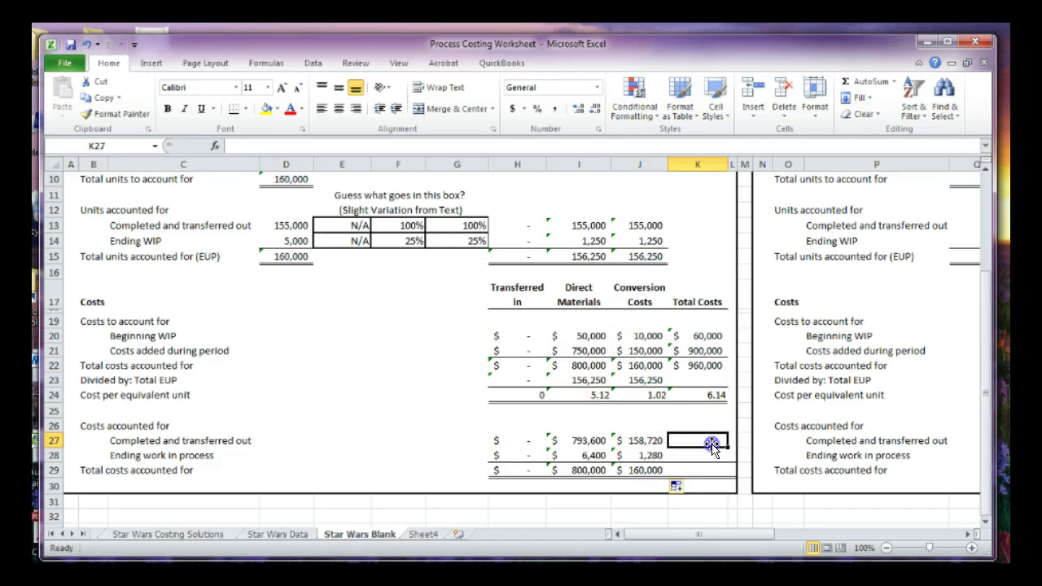
{"action": "type", "text": "="}
{"action": "key", "text": "Left"}
{"action": "key", "text": "Left"}
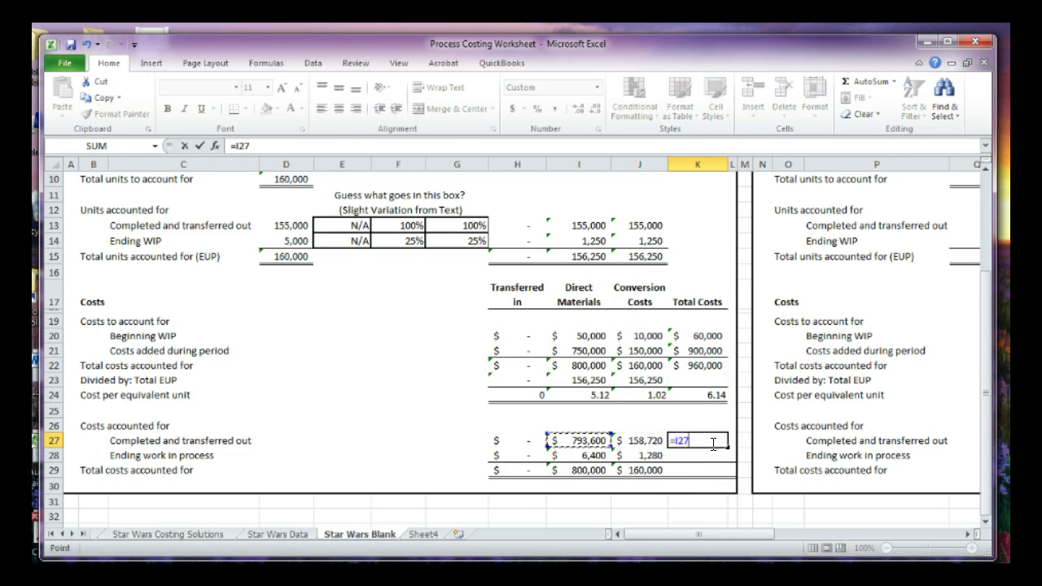
{"action": "key", "text": "Left"}
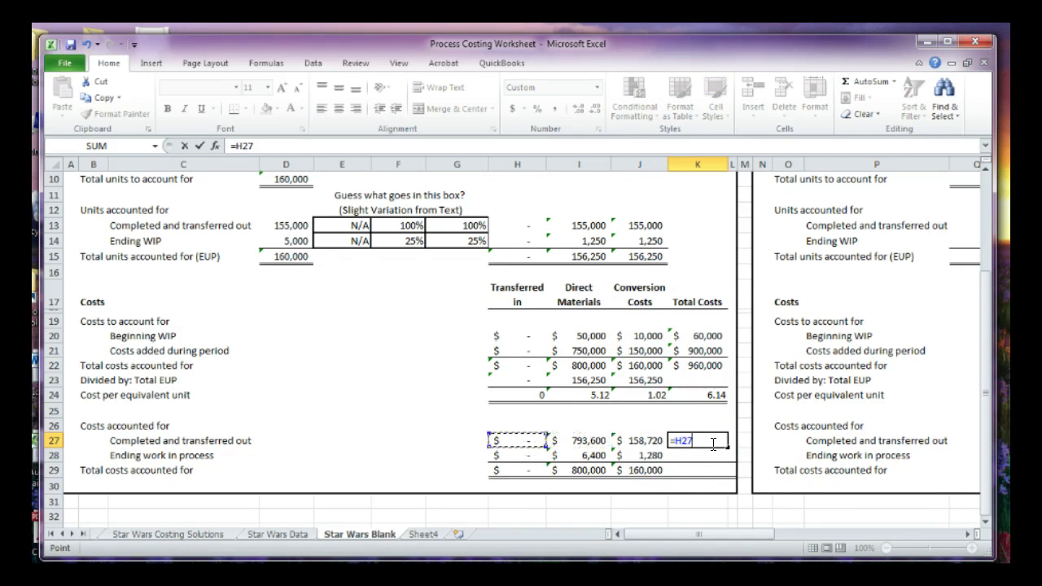
{"action": "key", "text": "BackSpace"}
{"action": "key", "text": "BackSpace"}
{"action": "key", "text": "BackSpace"}
{"action": "type", "text": "sum("}
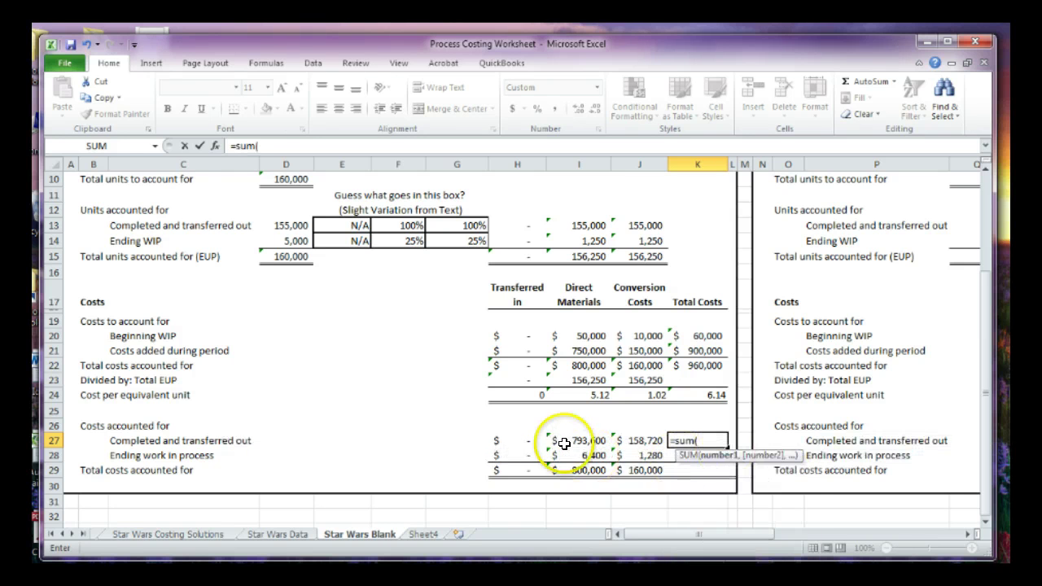
{"action": "left_click_drag", "start_coordinate": [495, 439], "coordinate": [632, 440]}
{"action": "key", "text": "Return"}
{"action": "left_click", "coordinate": [704, 441]}
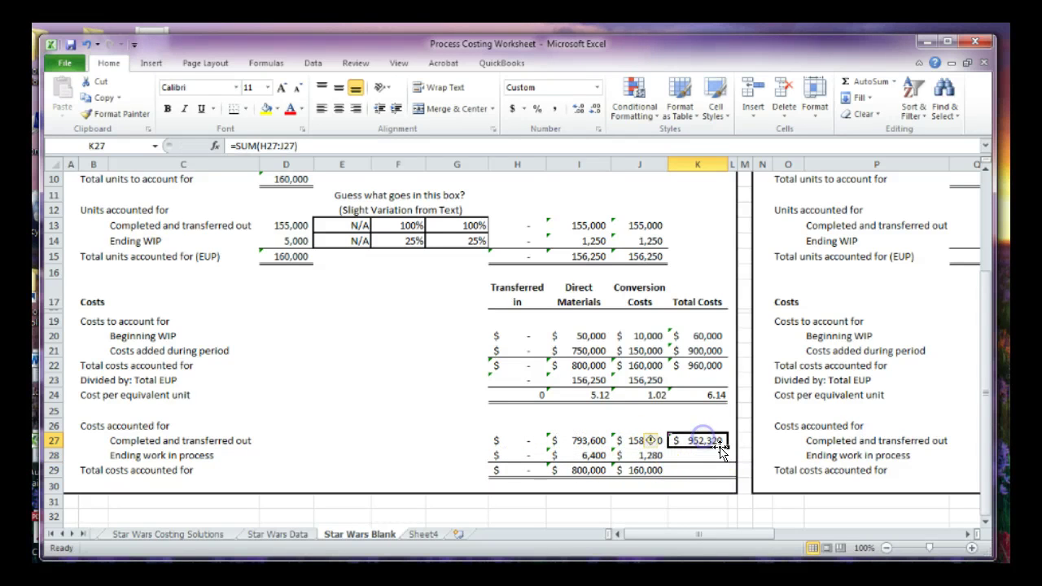
{"action": "left_click_drag", "start_coordinate": [725, 449], "coordinate": [724, 461]}
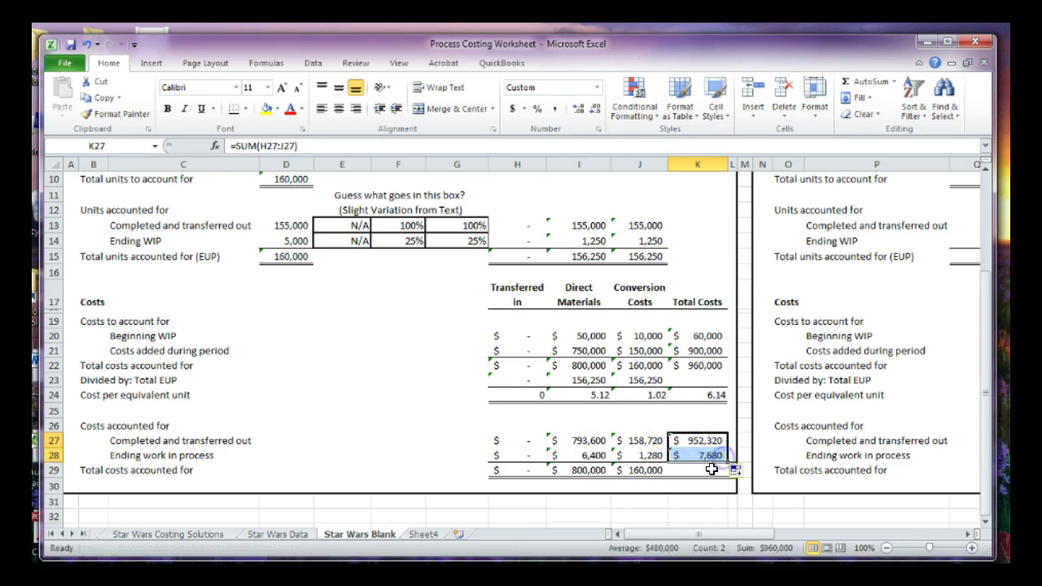
Calculate the total costs accounted for in K29 with =K27+K28 and compare it with K22
{"action": "left_click", "coordinate": [712, 470]}
{"action": "type", "text": "="}
{"action": "key", "text": "Up"}
{"action": "key", "text": "Up"}
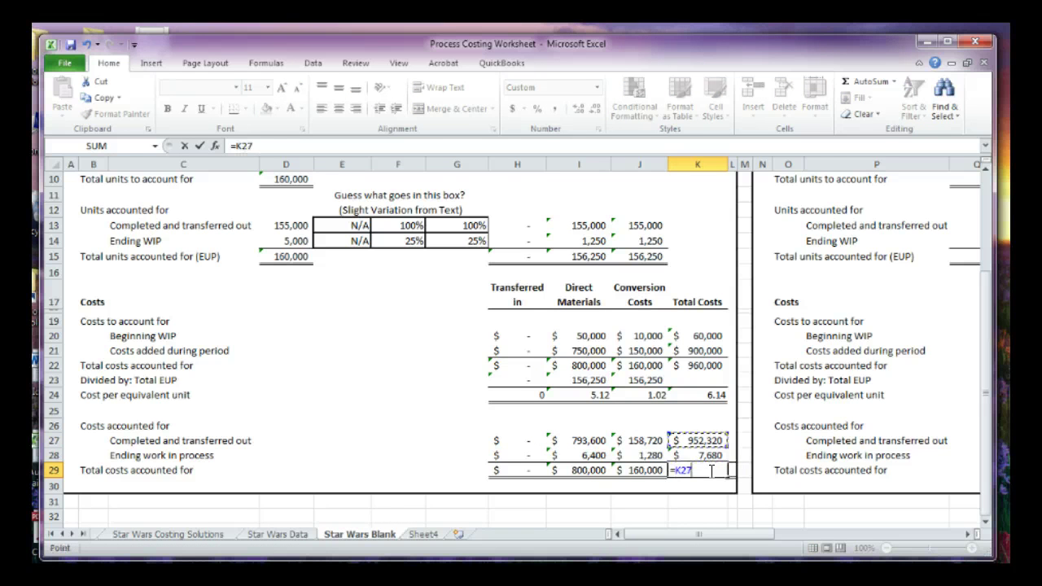
{"action": "type", "text": "+"}
{"action": "key", "text": "Up"}
{"action": "key", "text": "Return"}
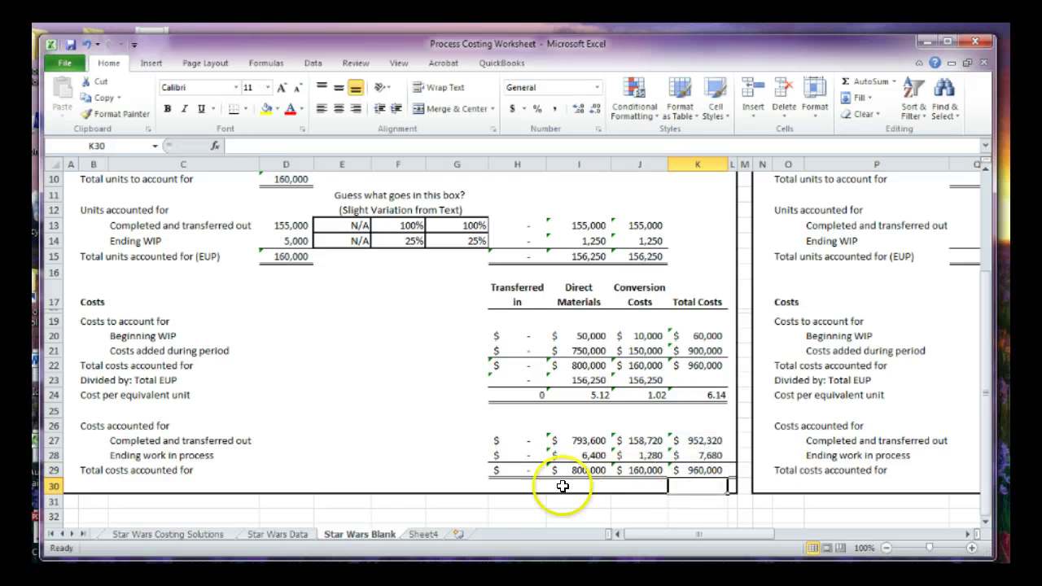
{"action": "left_click", "coordinate": [591, 499]}
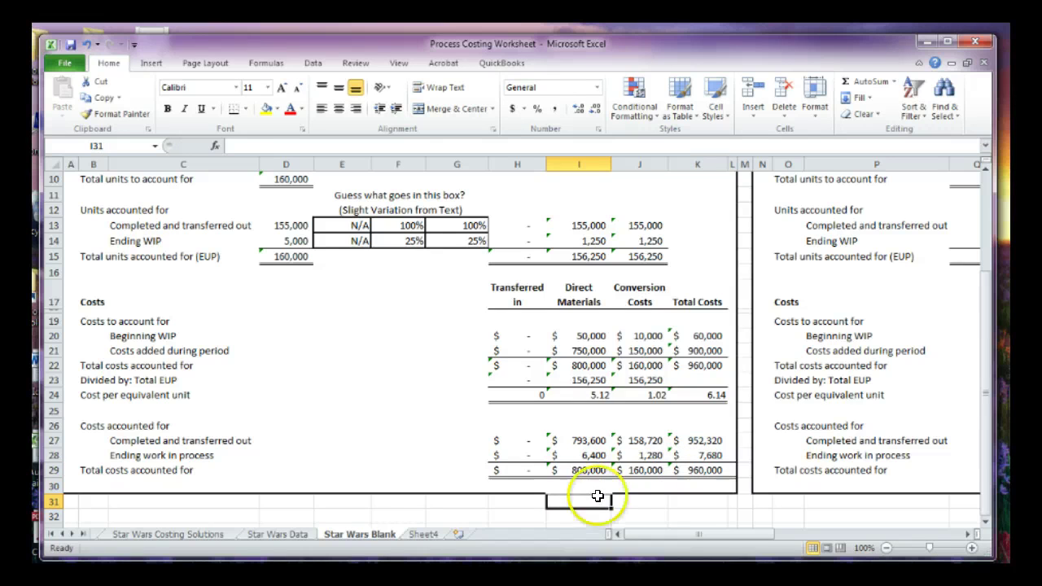
{"action": "left_click", "coordinate": [684, 473]}
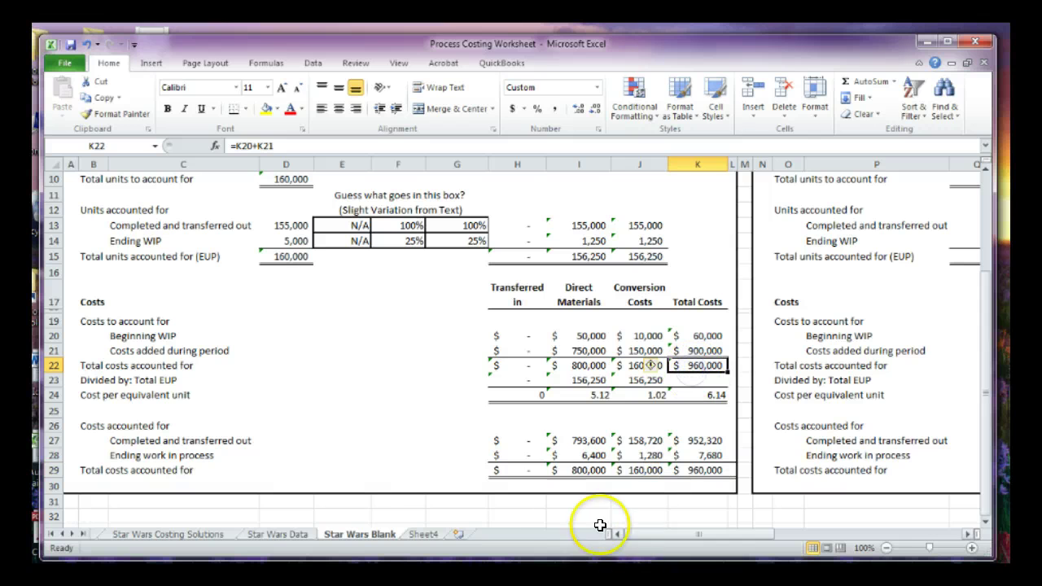
Highlight the completed and transferred out total cost in K27 with a yellow fill
{"action": "left_click", "coordinate": [347, 456]}
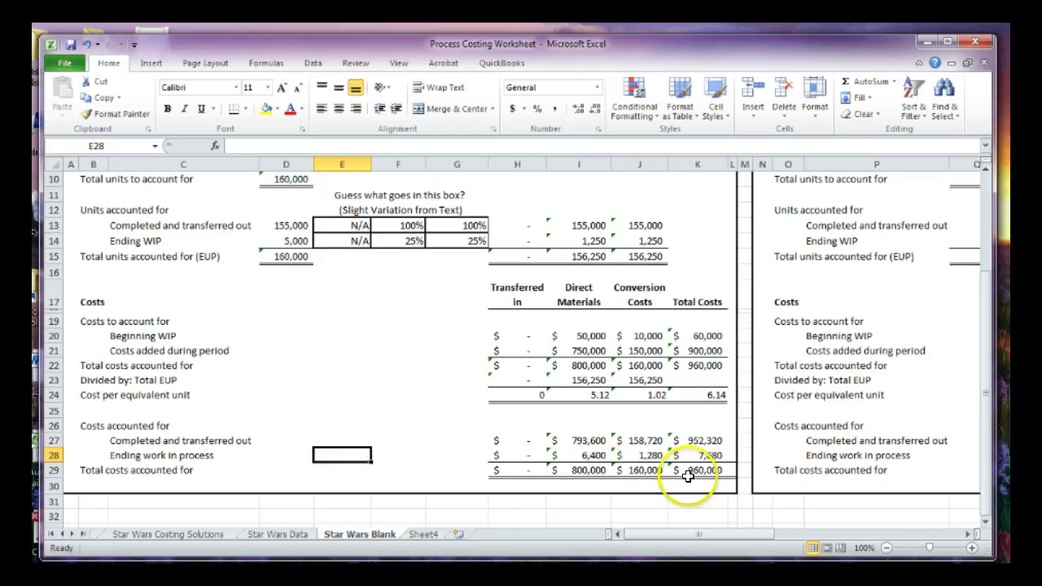
{"action": "left_click", "coordinate": [691, 440]}
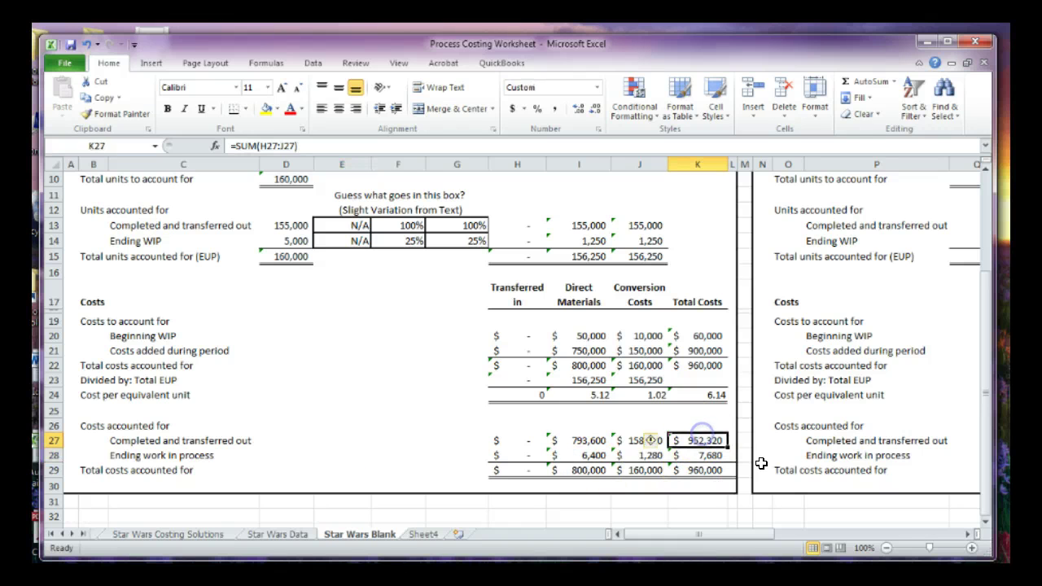
{"action": "left_click", "coordinate": [262, 108]}
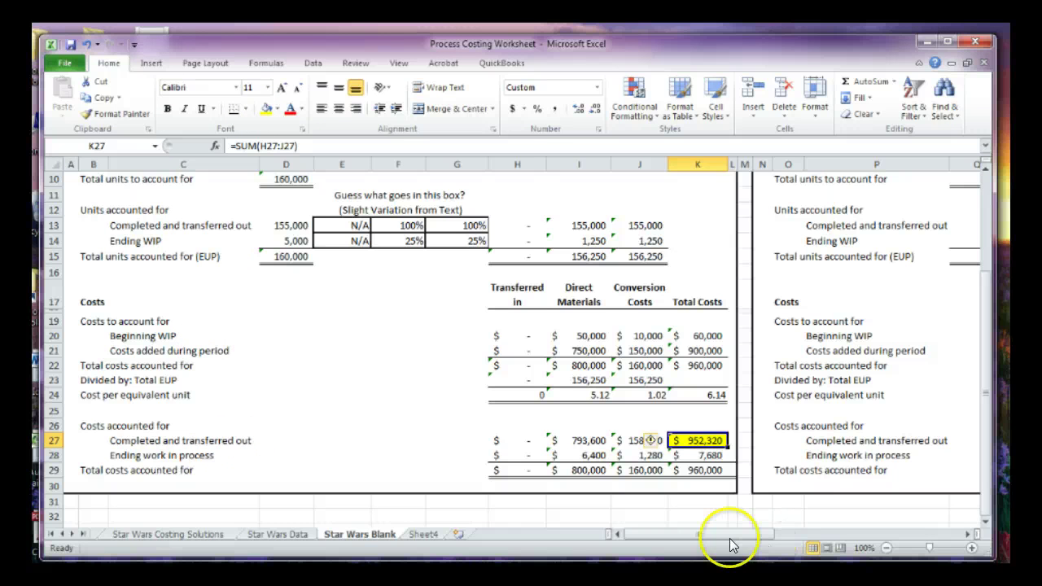
Enter 952320 as the Gluing Department's transferred-in costs added during the period in U21
{"action": "left_click_drag", "start_coordinate": [730, 539], "coordinate": [803, 545]}
{"action": "scroll", "coordinate": [698, 447], "scroll_direction": "up", "scroll_amount": 3}
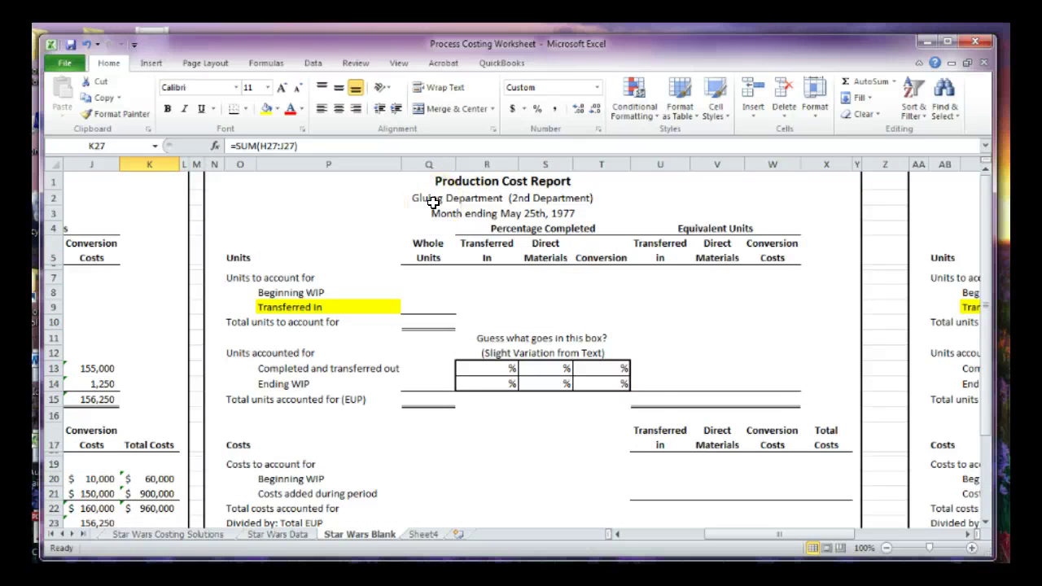
{"action": "scroll", "coordinate": [433, 202], "scroll_direction": "down", "scroll_amount": 4}
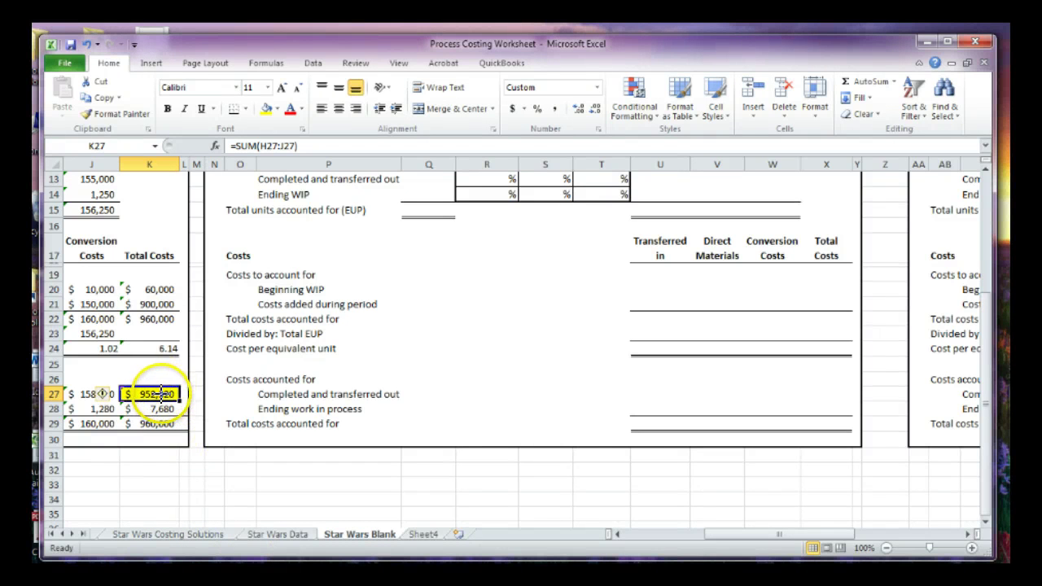
{"action": "mouse_move", "coordinate": [161, 394]}
{"action": "left_mouse_down"}
{"action": "mouse_move", "coordinate": [180, 397]}
{"action": "mouse_move", "coordinate": [209, 358]}
{"action": "mouse_move", "coordinate": [198, 278]}
{"action": "mouse_move", "coordinate": [246, 315]}
{"action": "mouse_move", "coordinate": [379, 326]}
{"action": "mouse_move", "coordinate": [531, 325]}
{"action": "mouse_move", "coordinate": [642, 302]}
{"action": "mouse_move", "coordinate": [633, 312]}
{"action": "left_mouse_up"}
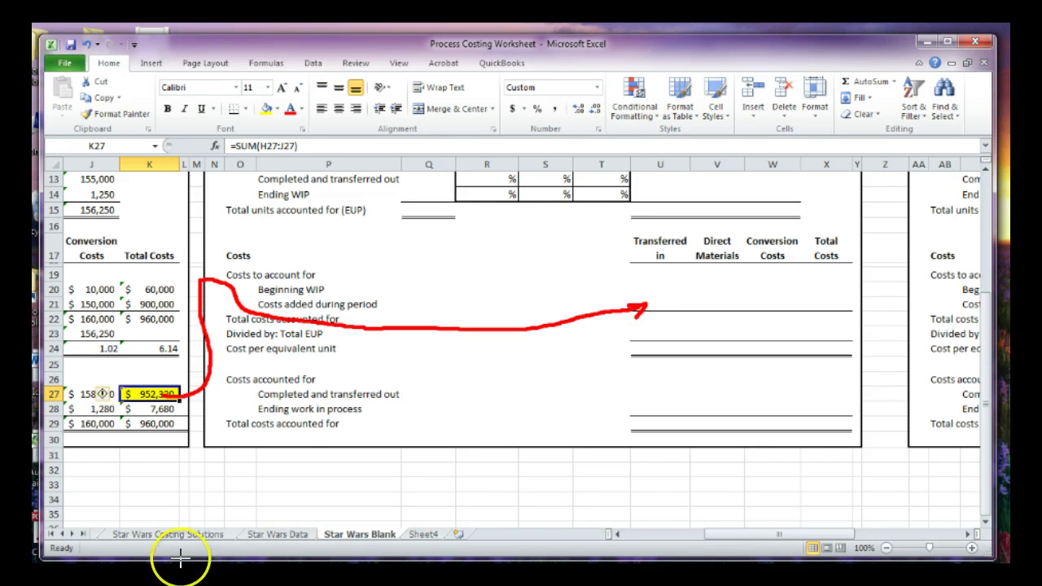
{"action": "key", "text": "Escape"}
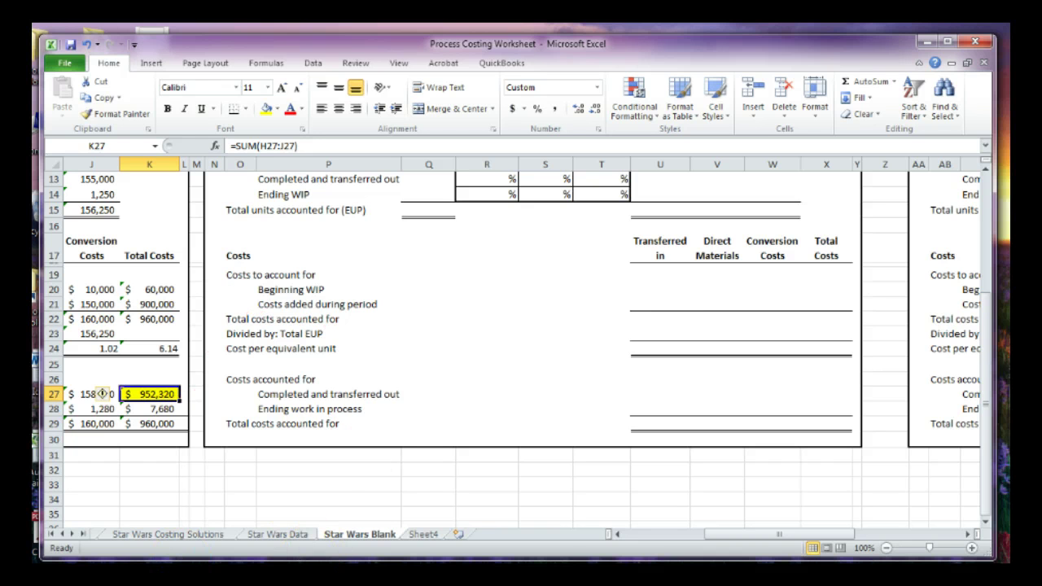
{"action": "left_click", "coordinate": [641, 301]}
{"action": "type", "text": "9"}
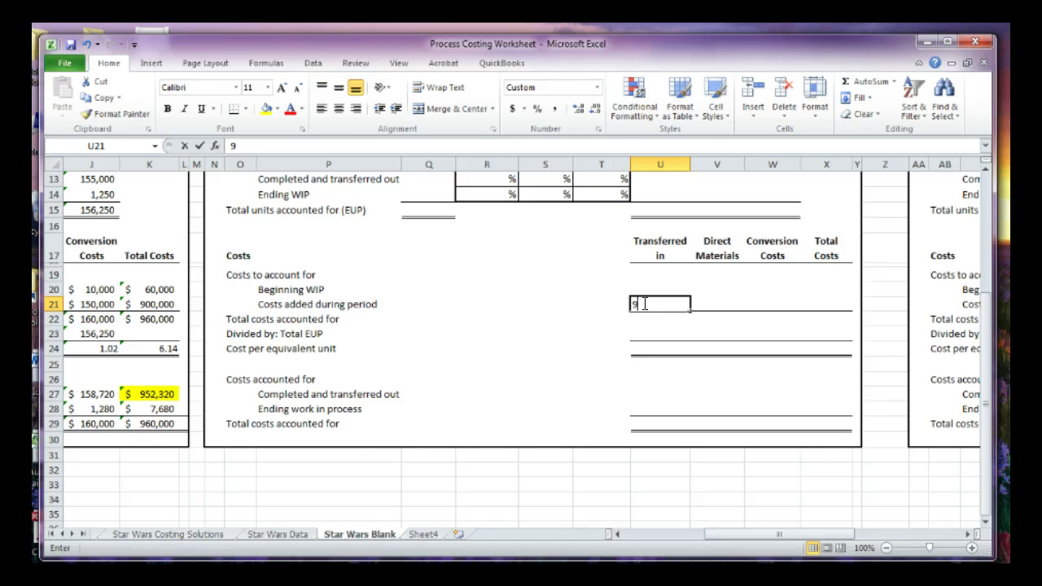
{"action": "type", "text": "52320"}
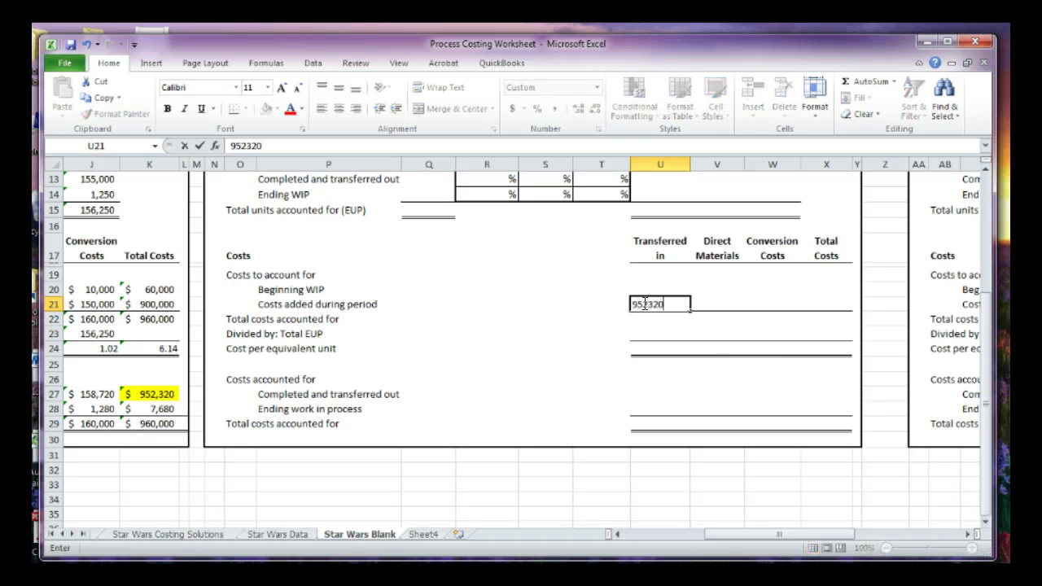
{"action": "key", "text": "Return"}
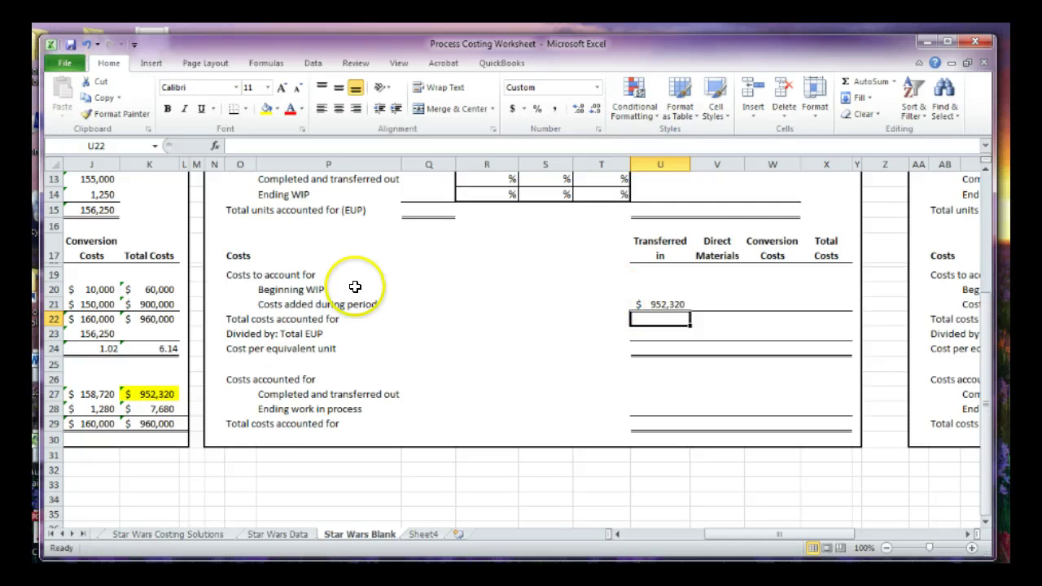
Look up Gluing's beginning WIP units on the Star Wars Data sheet and enter 2000 in Q8 of the Gluing report
{"action": "scroll", "coordinate": [514, 338], "scroll_direction": "up", "scroll_amount": 1}
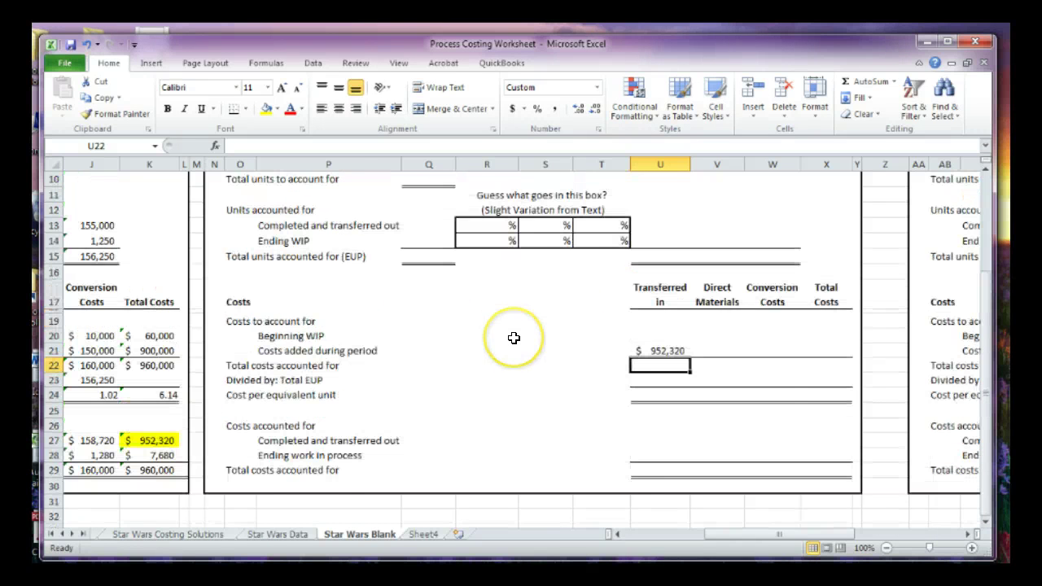
{"action": "scroll", "coordinate": [514, 338], "scroll_direction": "up", "scroll_amount": 3}
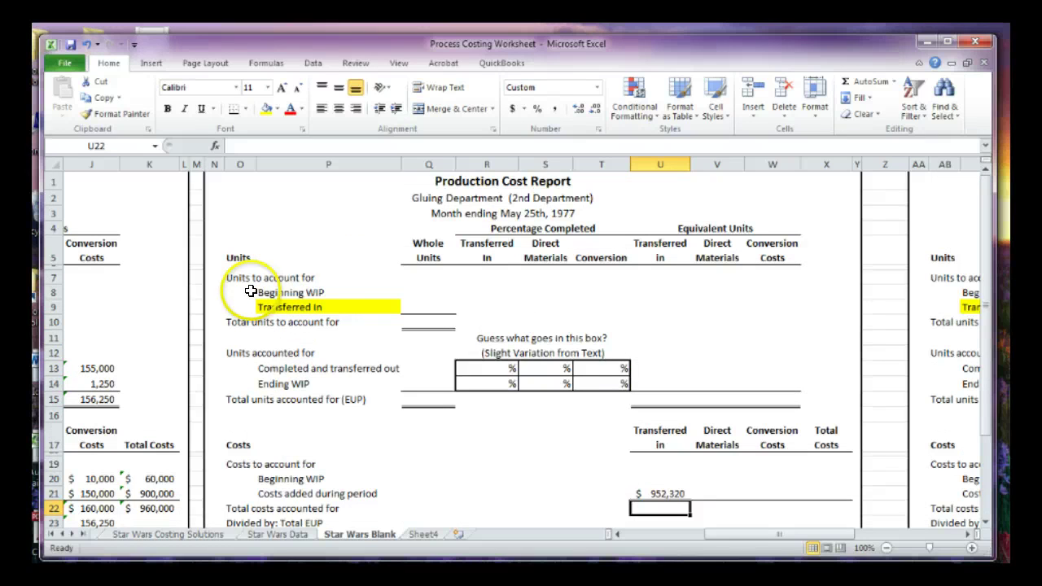
{"action": "left_click", "coordinate": [275, 534]}
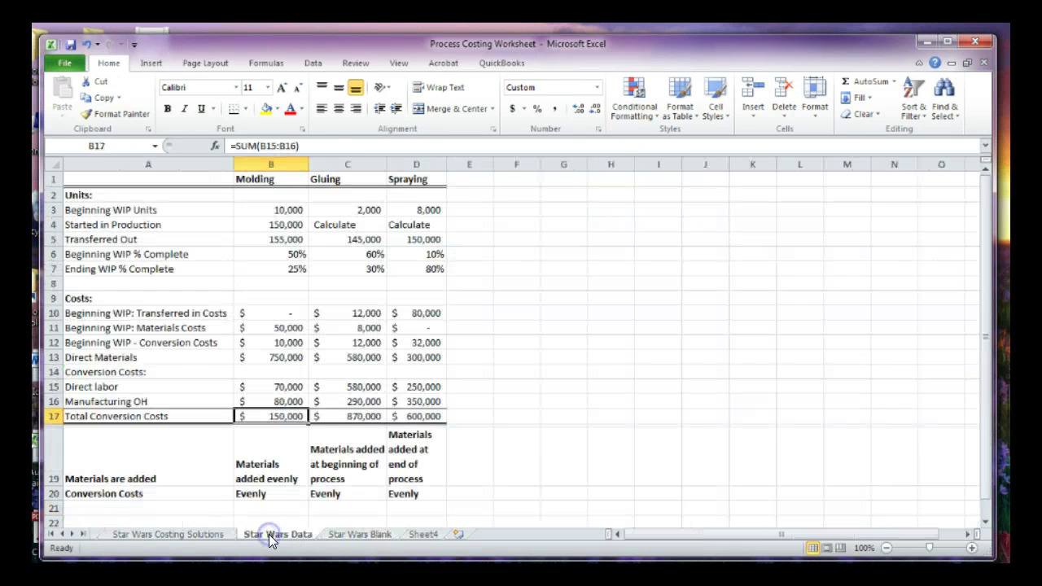
{"action": "left_click", "coordinate": [321, 209]}
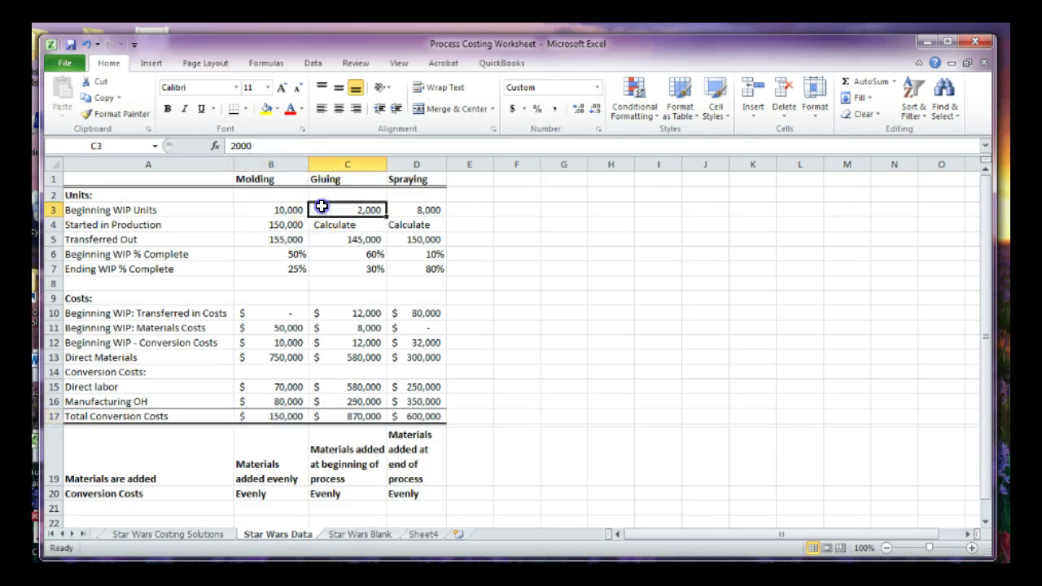
{"action": "left_click", "coordinate": [330, 538]}
{"action": "left_click", "coordinate": [421, 291]}
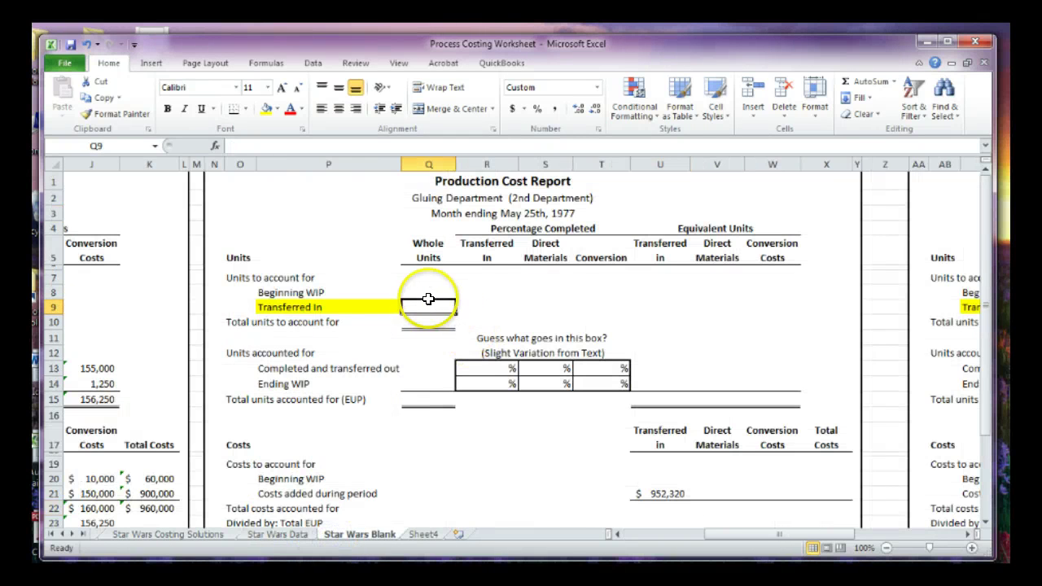
{"action": "type", "text": "2000"}
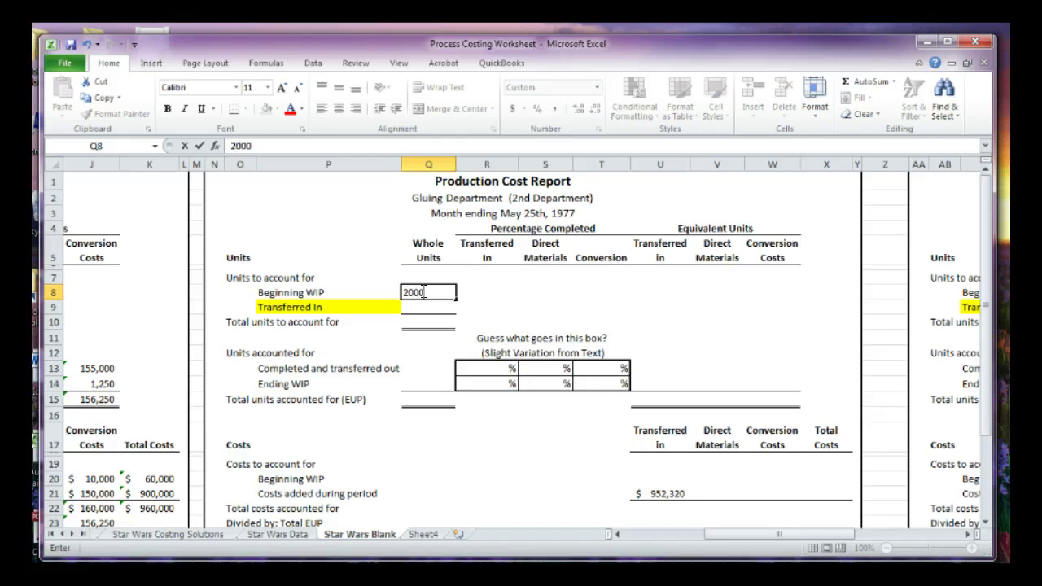
{"action": "key", "text": "Return"}
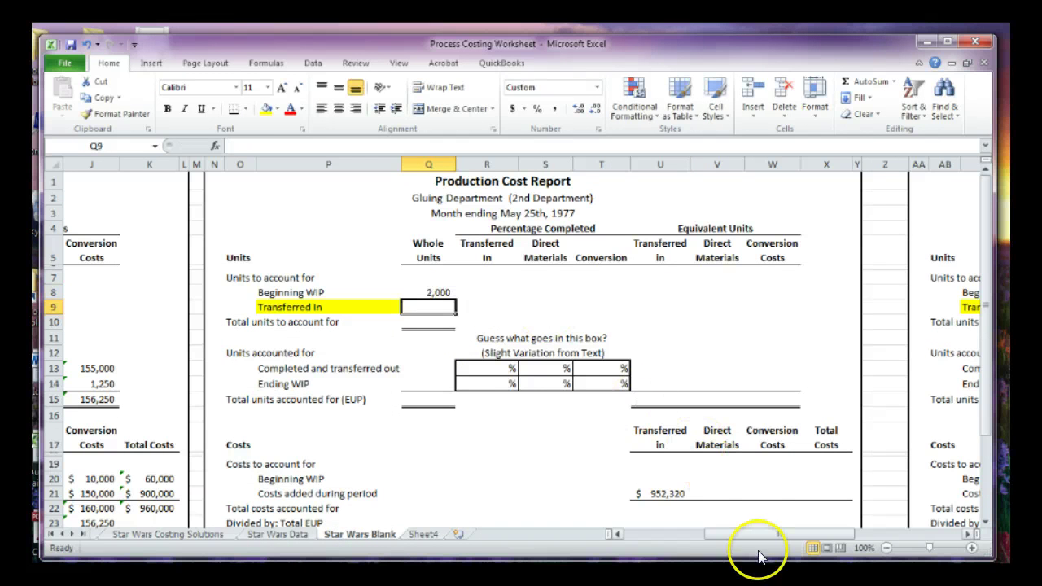
Enter Molding's completed and transferred out units, 155,000, as Gluing's transferred-in whole units in Q9
{"action": "left_click_drag", "start_coordinate": [758, 536], "coordinate": [698, 544]}
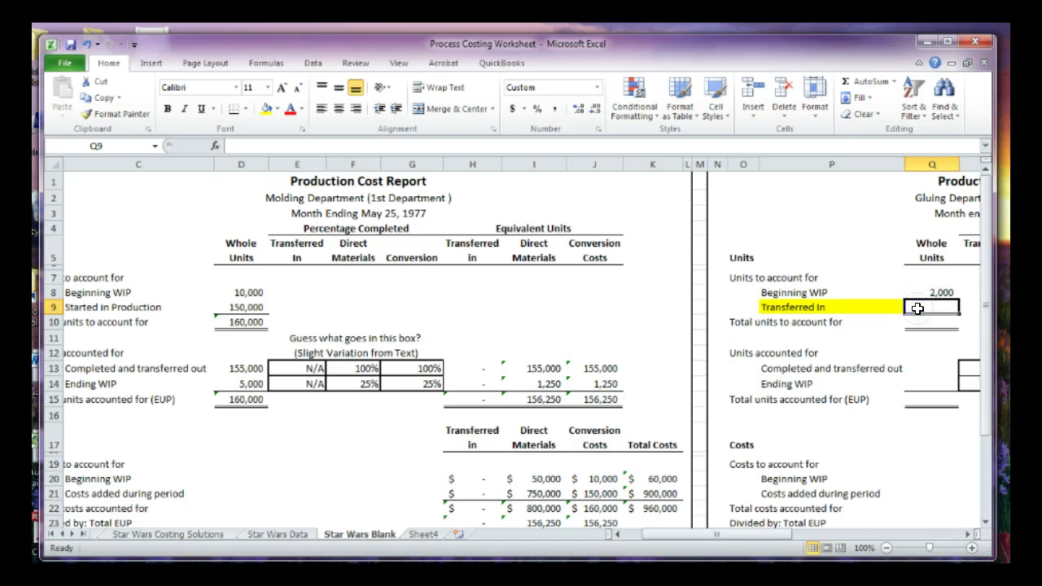
{"action": "type", "text": "155,000"}
{"action": "key", "text": "Return"}
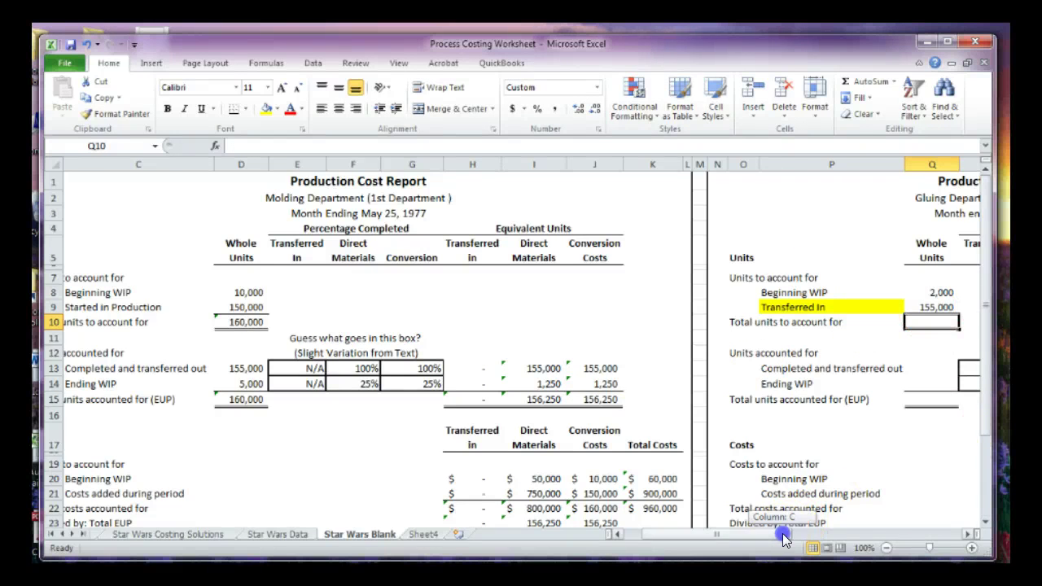
Calculate Gluing's total units to account for in Q10 with =Q9+Q8
{"action": "left_click_drag", "start_coordinate": [782, 533], "coordinate": [863, 533]}
{"action": "type", "text": "="}
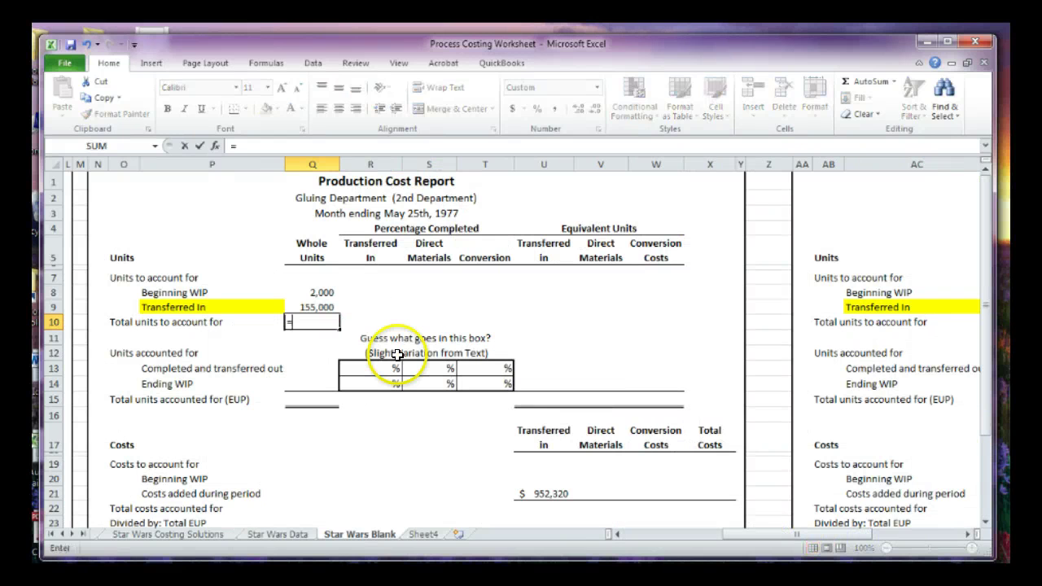
{"action": "key", "text": "Up"}
{"action": "type", "text": "+"}
{"action": "key", "text": "Up"}
{"action": "key", "text": "Up"}
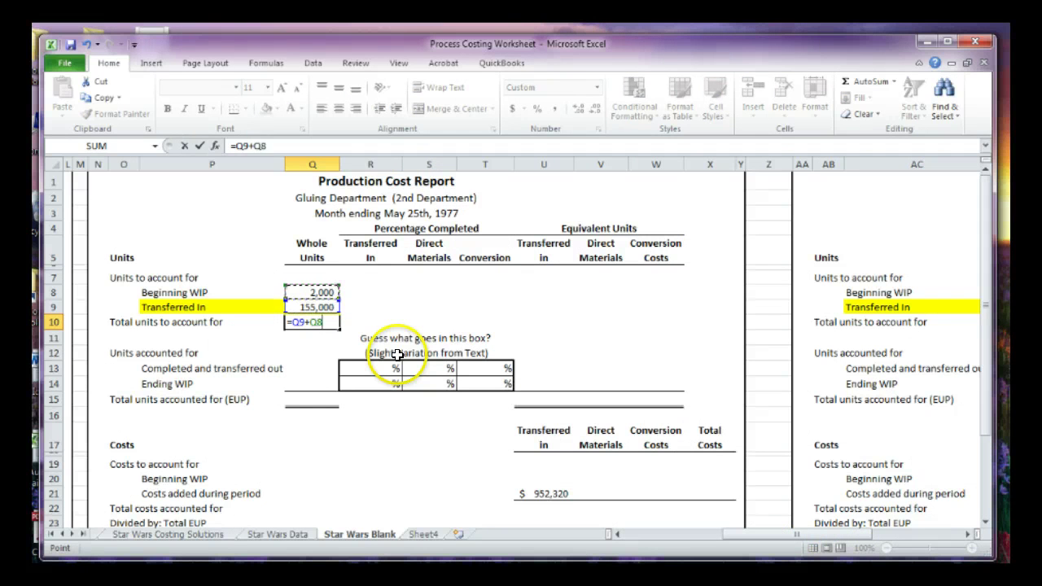
{"action": "key", "text": "Return"}
Look up Gluing's transferred out units on the Star Wars Data sheet and enter 145,000 as completed and transferred out in Q13
{"action": "left_click", "coordinate": [309, 380]}
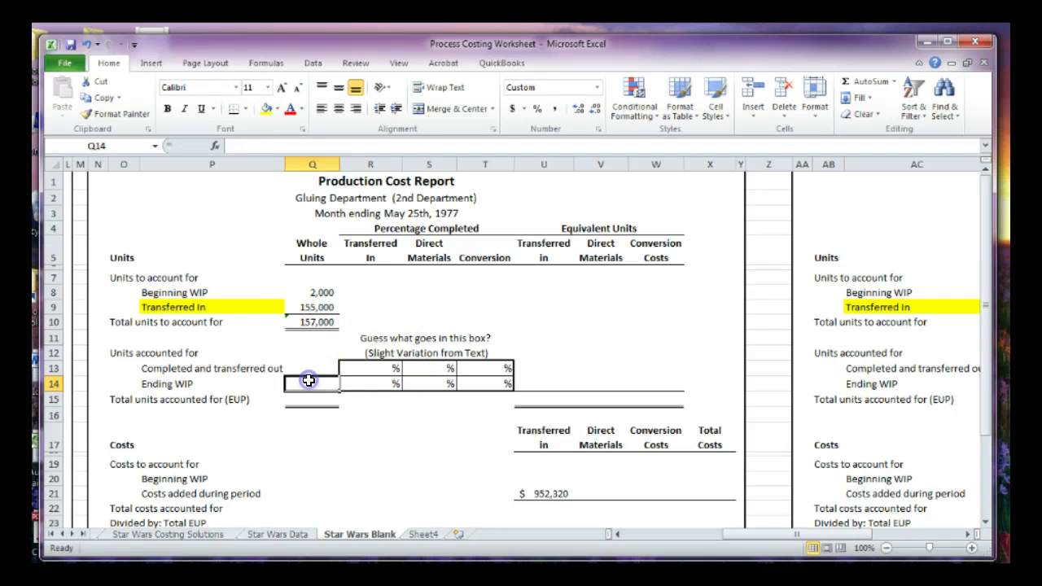
{"action": "left_click", "coordinate": [306, 370]}
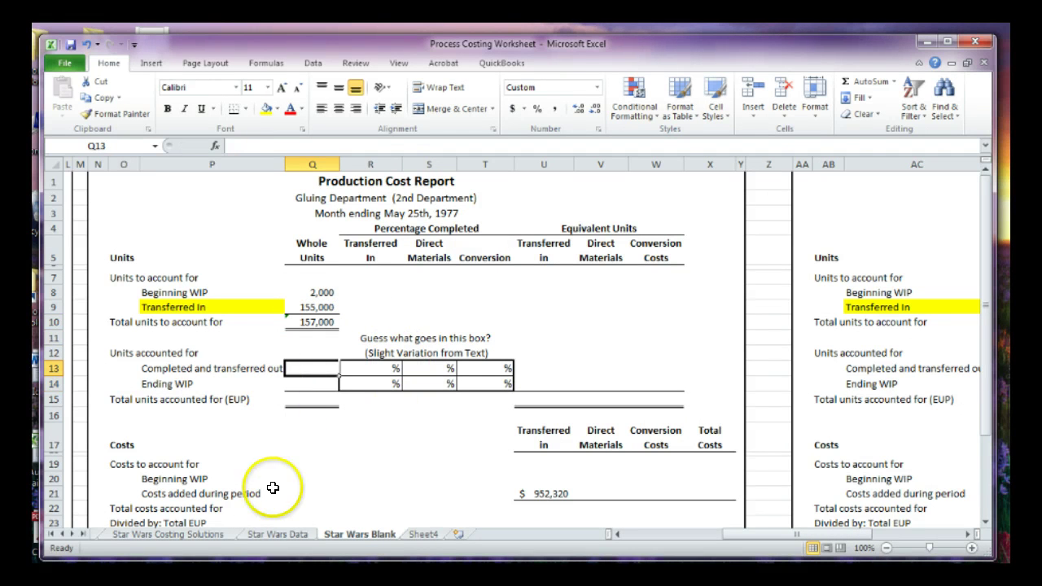
{"action": "left_click", "coordinate": [280, 534]}
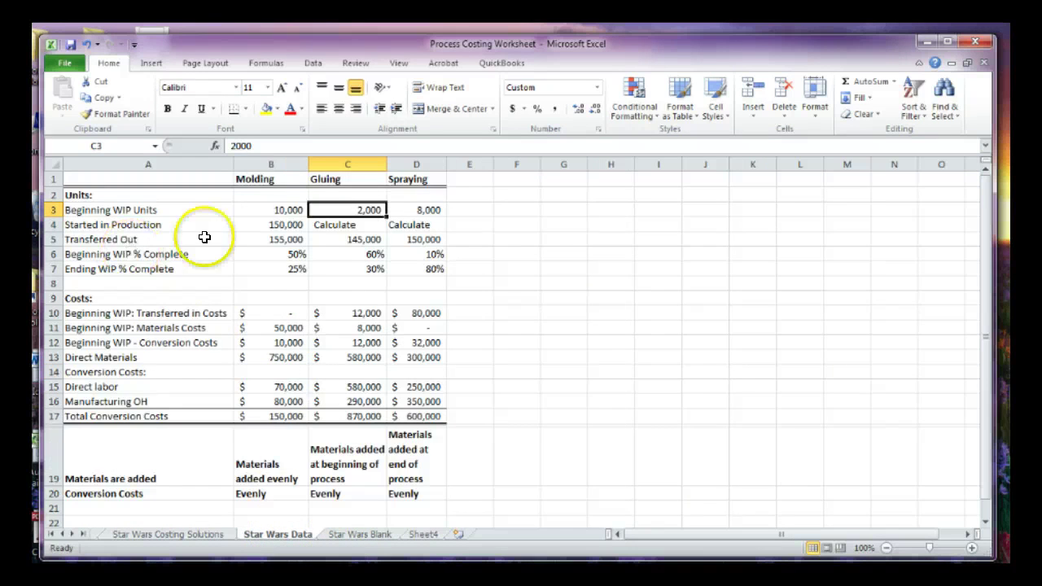
{"action": "left_click", "coordinate": [333, 535]}
{"action": "type", "text": "145"}
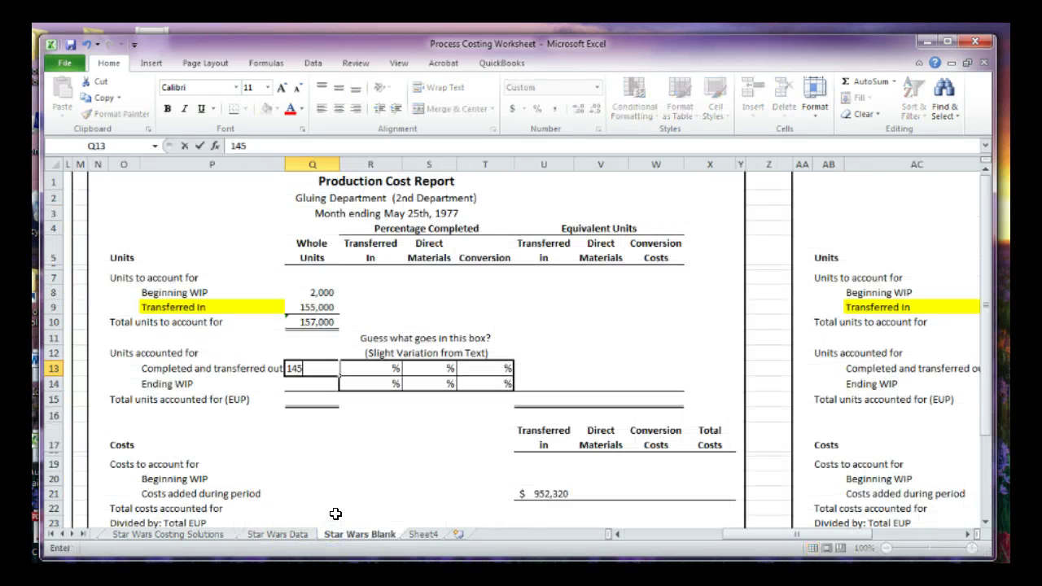
{"action": "type", "text": ",000"}
{"action": "key", "text": "Return"}
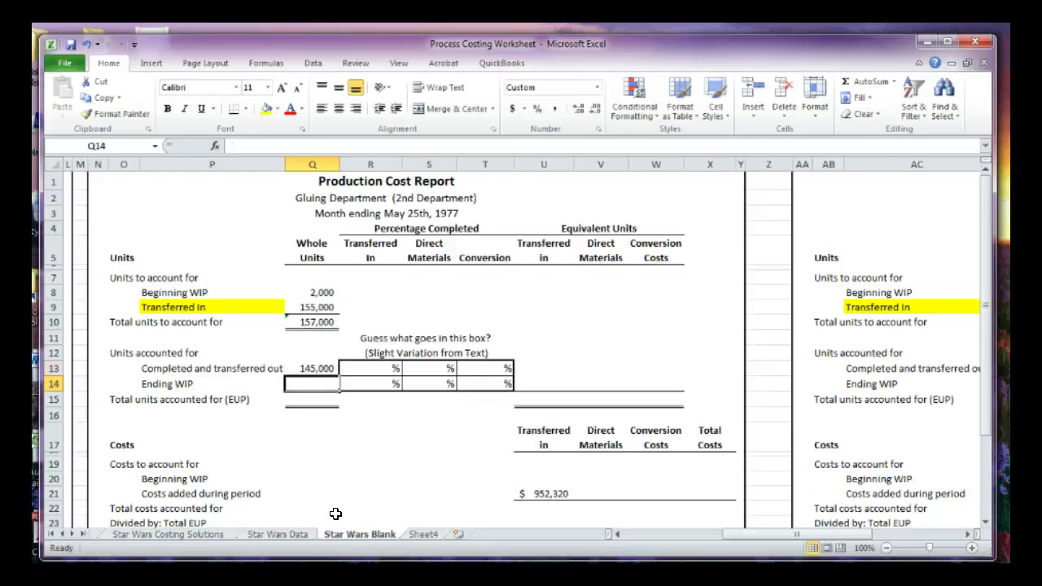
Calculate Gluing's ending WIP whole units in Q14 with =Q10-Q13
{"action": "left_click", "coordinate": [306, 322]}
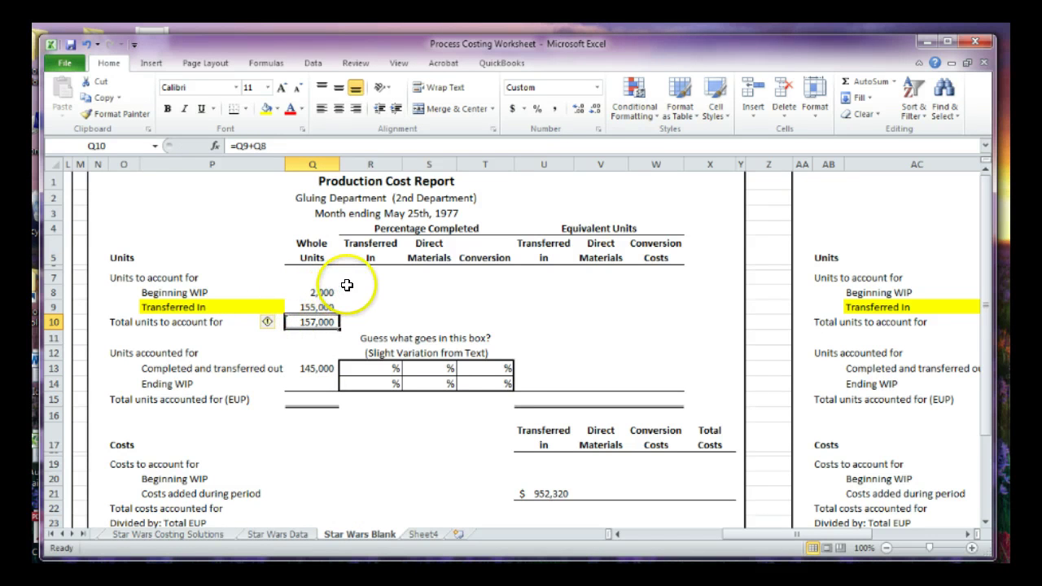
{"action": "left_click", "coordinate": [300, 379]}
{"action": "type", "text": "="}
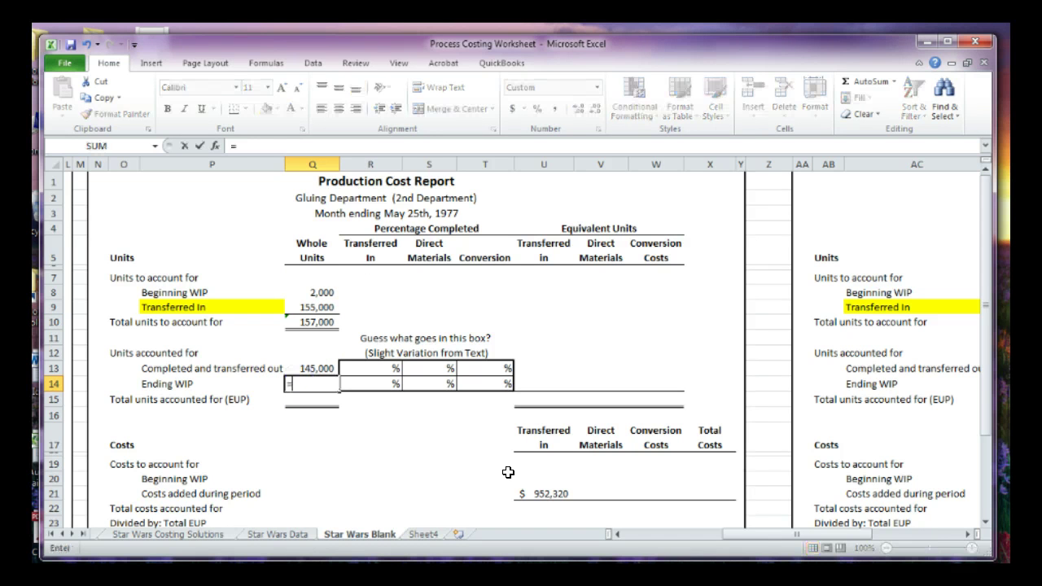
{"action": "key", "text": "Up"}
{"action": "key", "text": "Up"}
{"action": "key", "text": "Up"}
{"action": "key", "text": "Up"}
{"action": "type", "text": "-"}
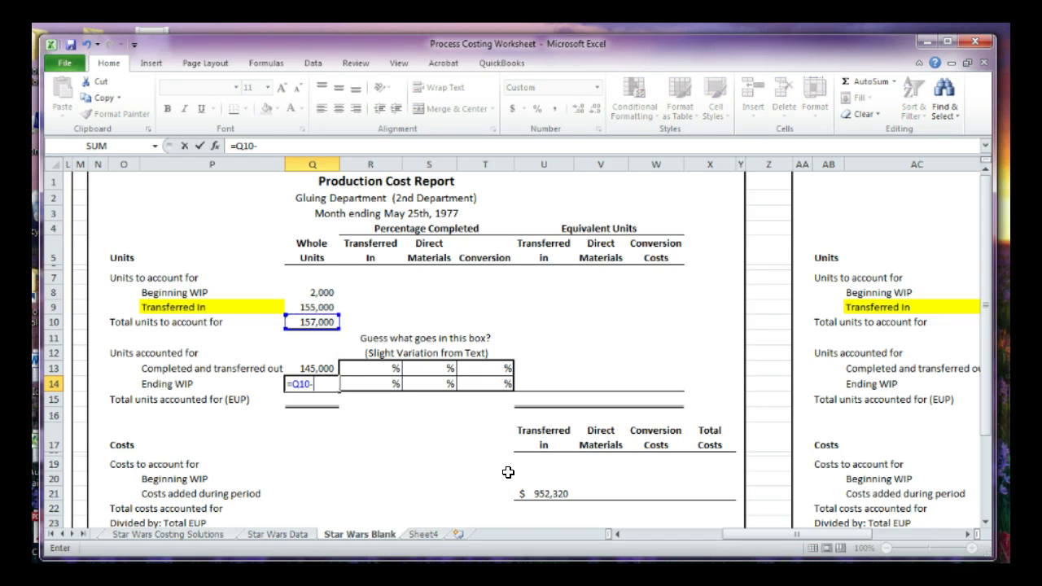
{"action": "key", "text": "Up"}
{"action": "key", "text": "Return"}
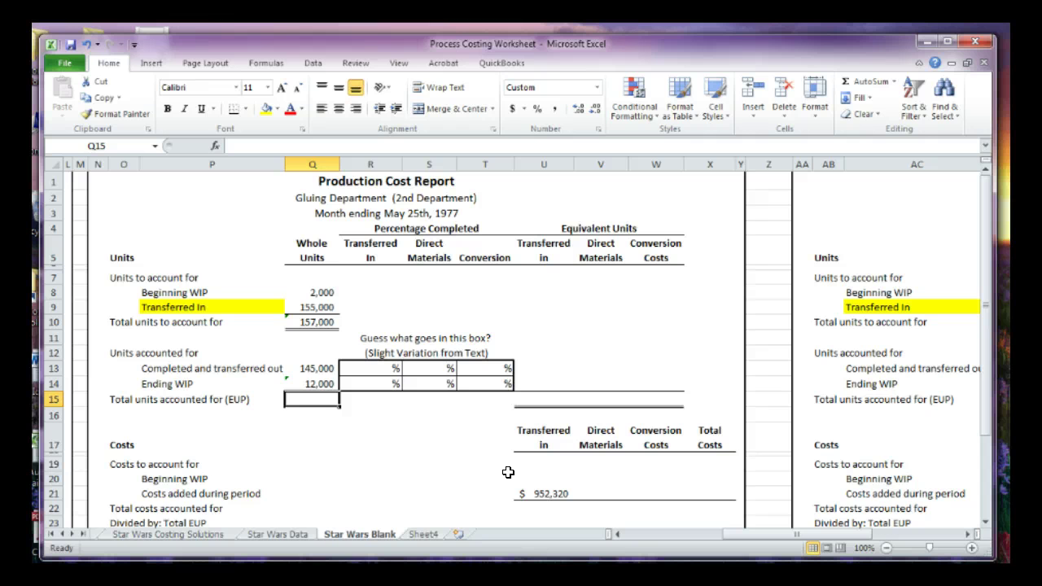
Calculate Gluing's total units accounted for in Q15 with =Q13+Q14 and compare it with the total units to account for in Q10
{"action": "type", "text": "="}
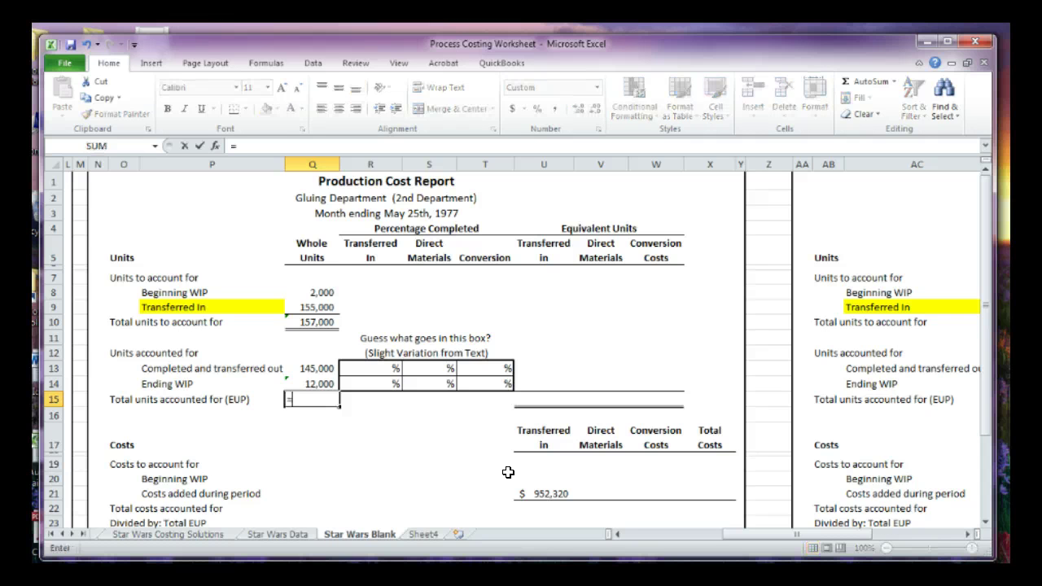
{"action": "key", "text": "Up"}
{"action": "key", "text": "Up"}
{"action": "type", "text": "+"}
{"action": "key", "text": "Up"}
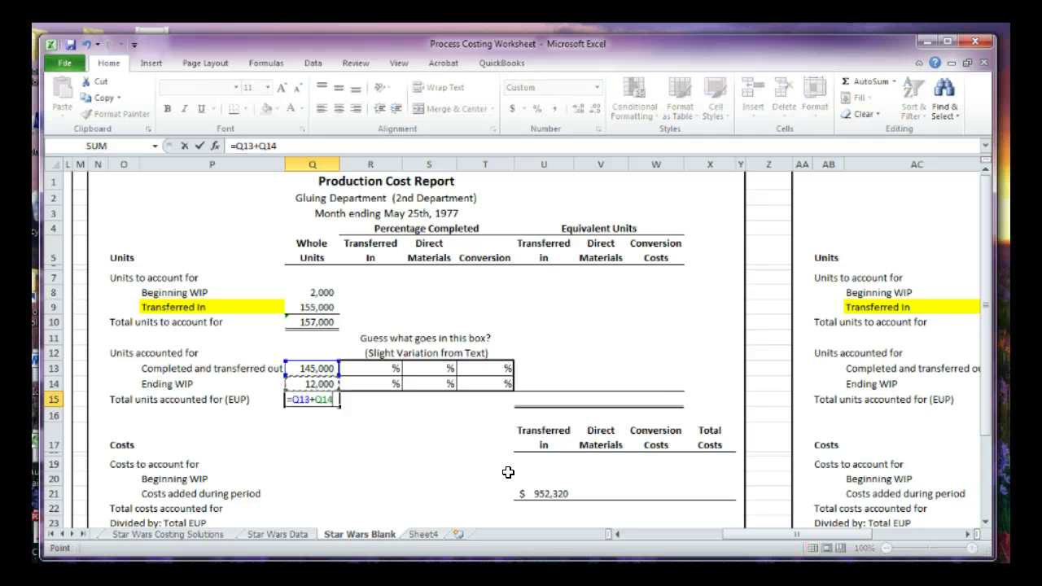
{"action": "key", "text": "Return"}
{"action": "left_click", "coordinate": [314, 397]}
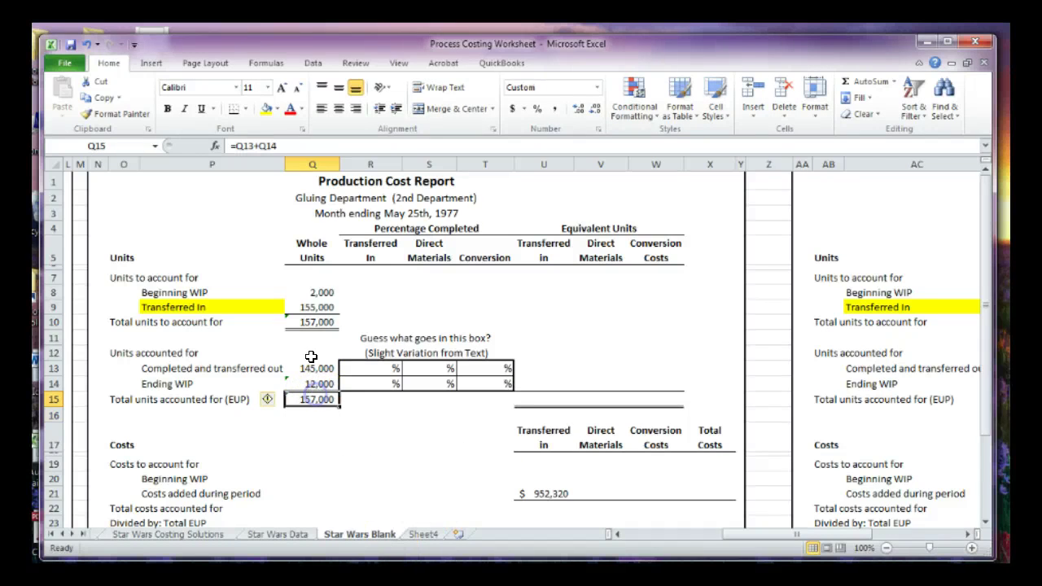
{"action": "left_click", "coordinate": [314, 322]}
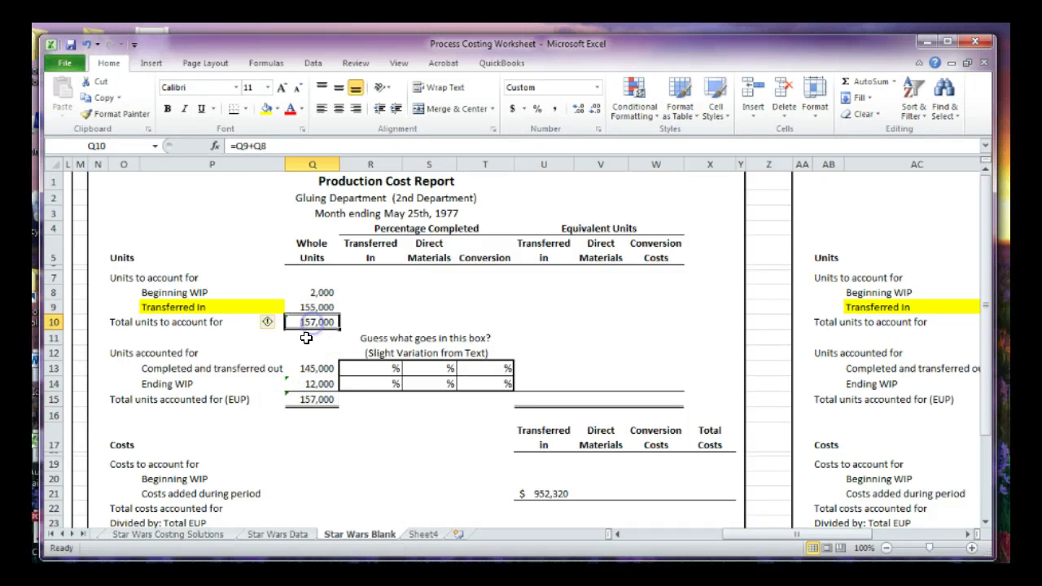
{"action": "left_click", "coordinate": [297, 396]}
{"action": "left_click", "coordinate": [347, 460]}
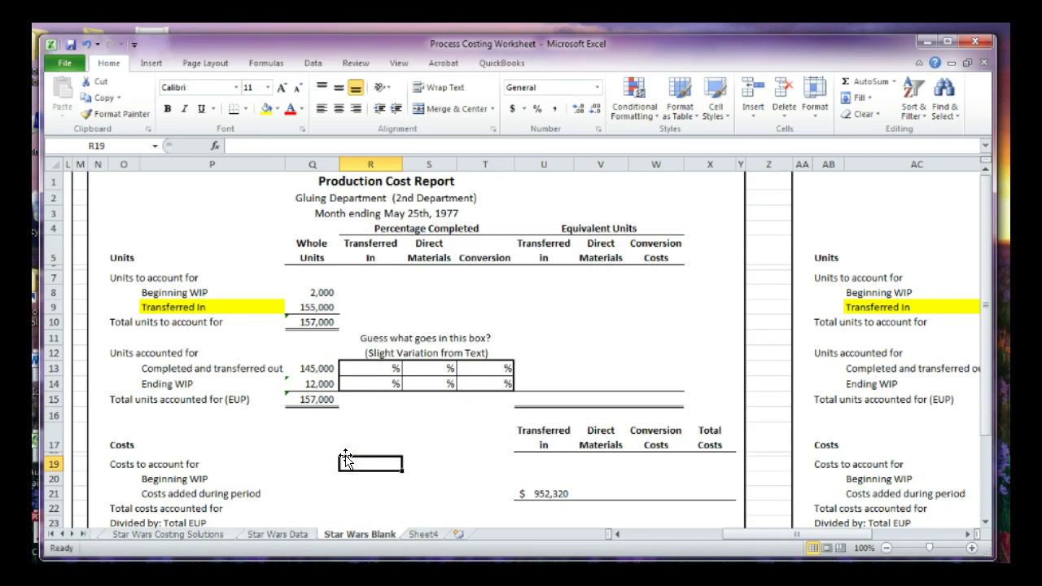
Enter 100% as Gluing's transferred-in percentage completed for both completed and transferred out units (R13) and ending WIP (R14)
{"action": "left_click", "coordinate": [356, 372]}
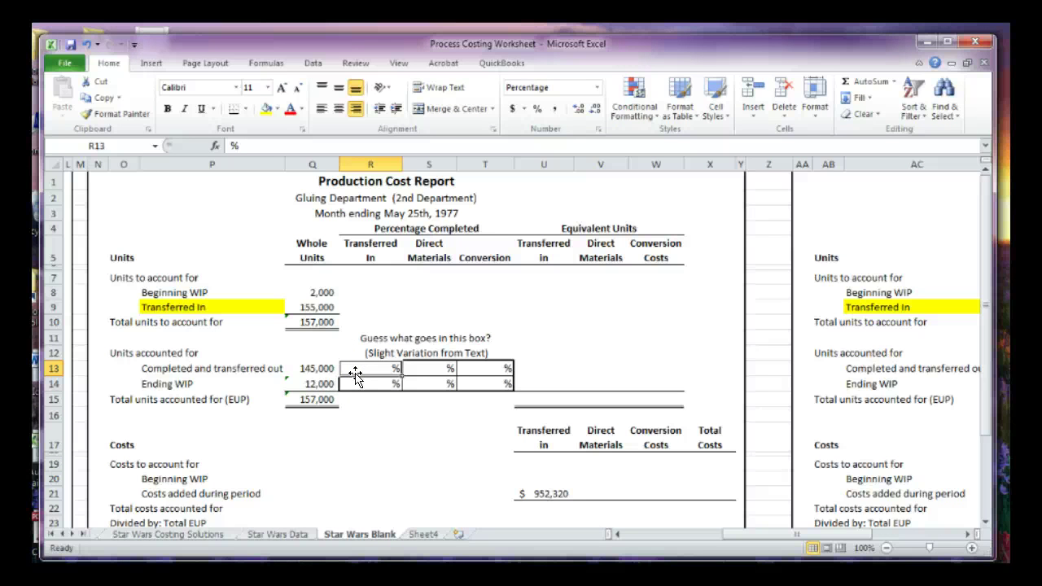
{"action": "type", "text": "100"}
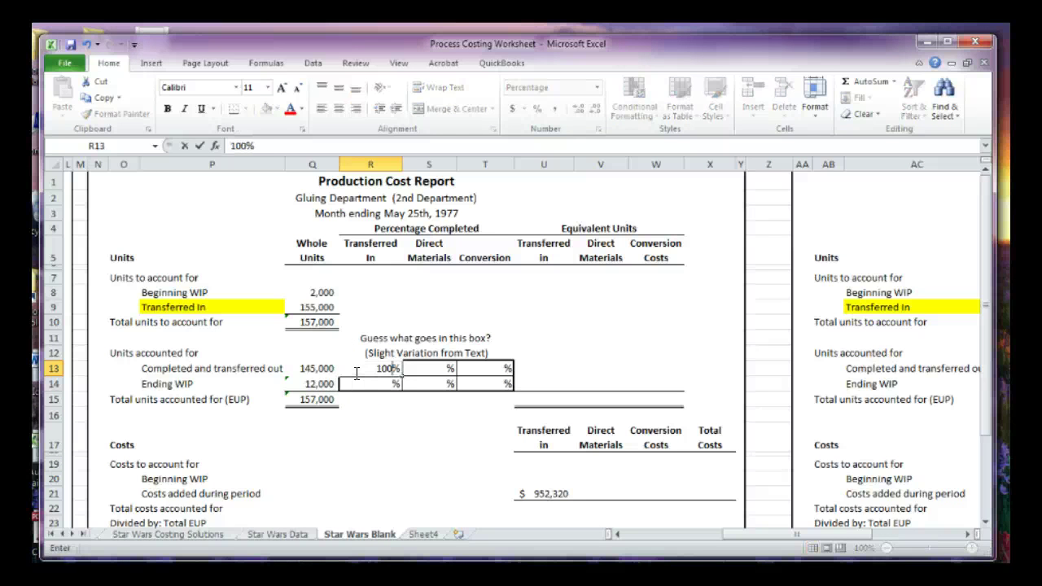
{"action": "key", "text": "Return"}
{"action": "type", "text": "100"}
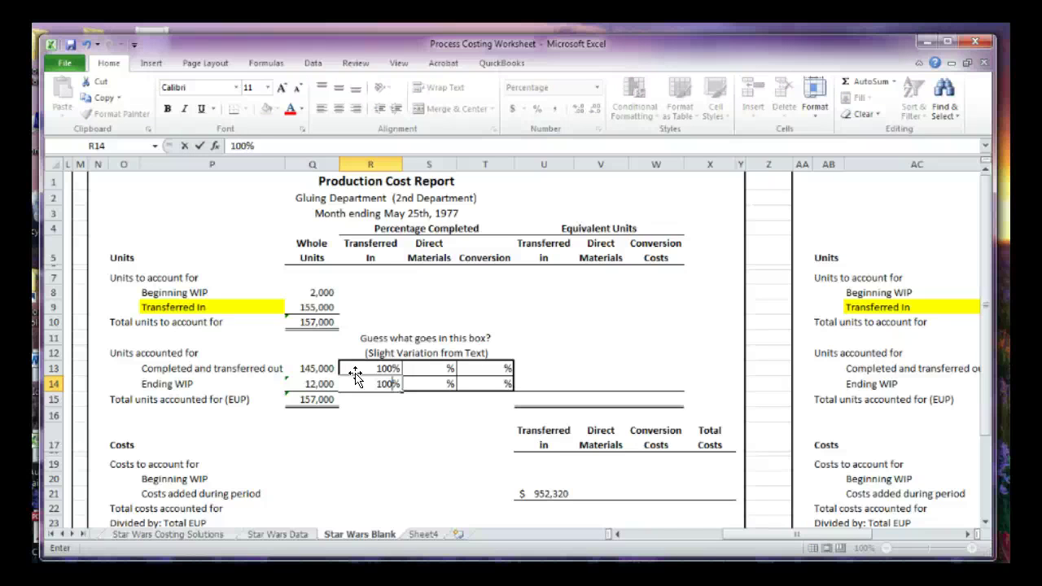
{"action": "key", "text": "Return"}
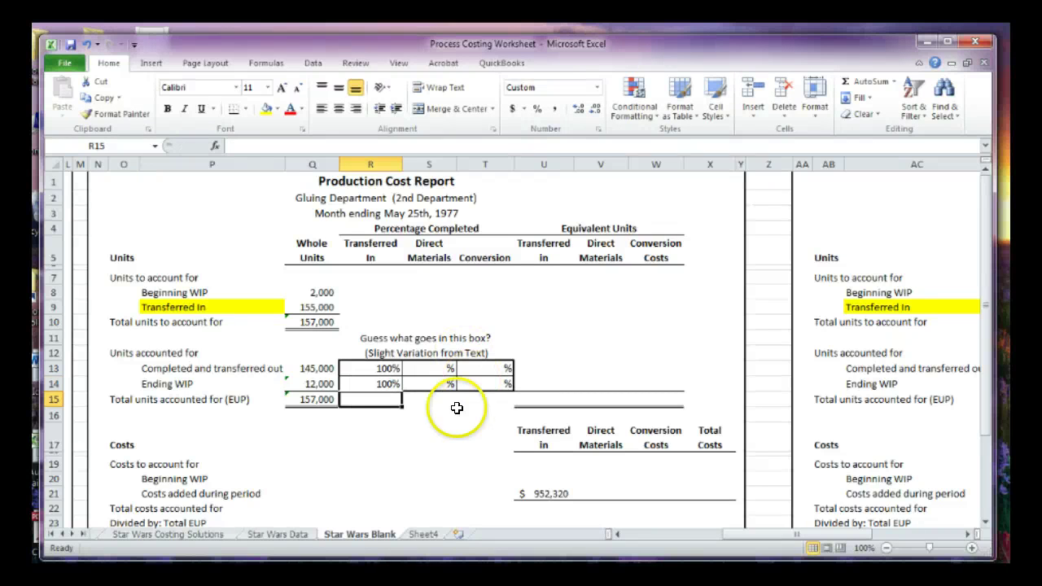
{"action": "left_click", "coordinate": [429, 453]}
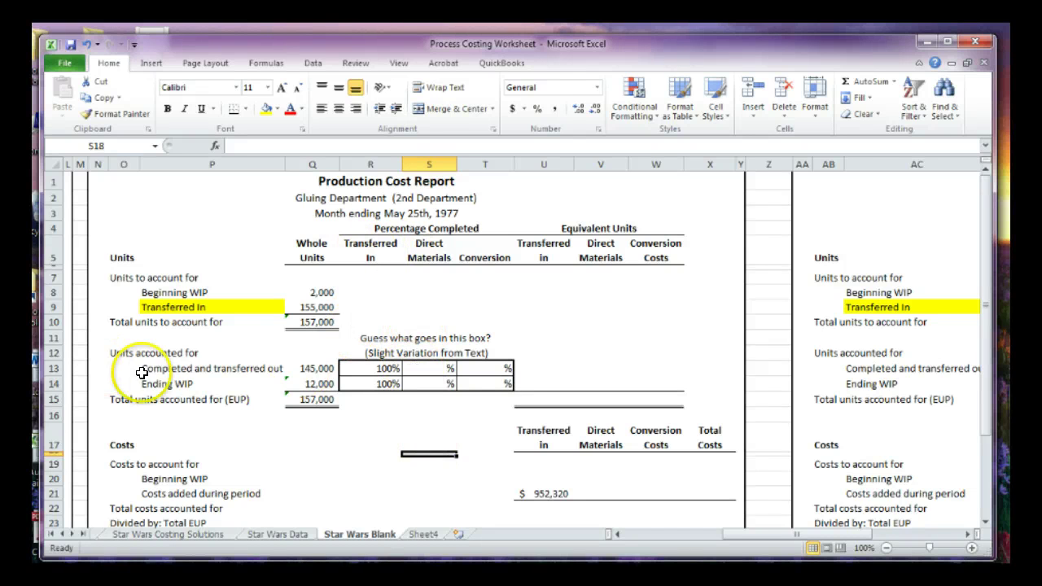
Enter 100% for direct materials (S13) and conversion (T13) on Gluing's completed and transferred out units
{"action": "left_click", "coordinate": [433, 366]}
{"action": "type", "text": "100"}
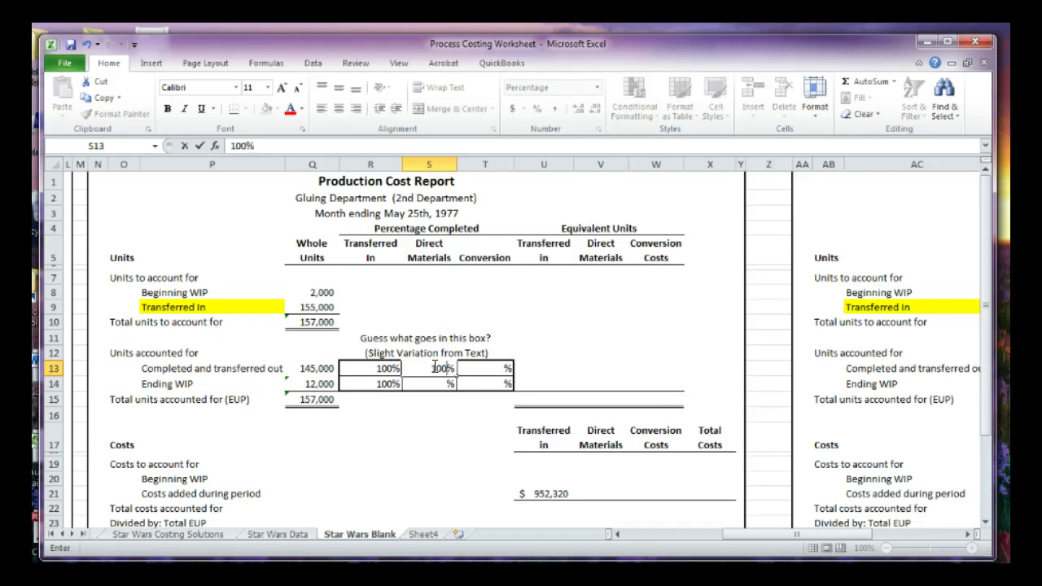
{"action": "key", "text": "Tab"}
{"action": "type", "text": "100"}
{"action": "key", "text": "Return"}
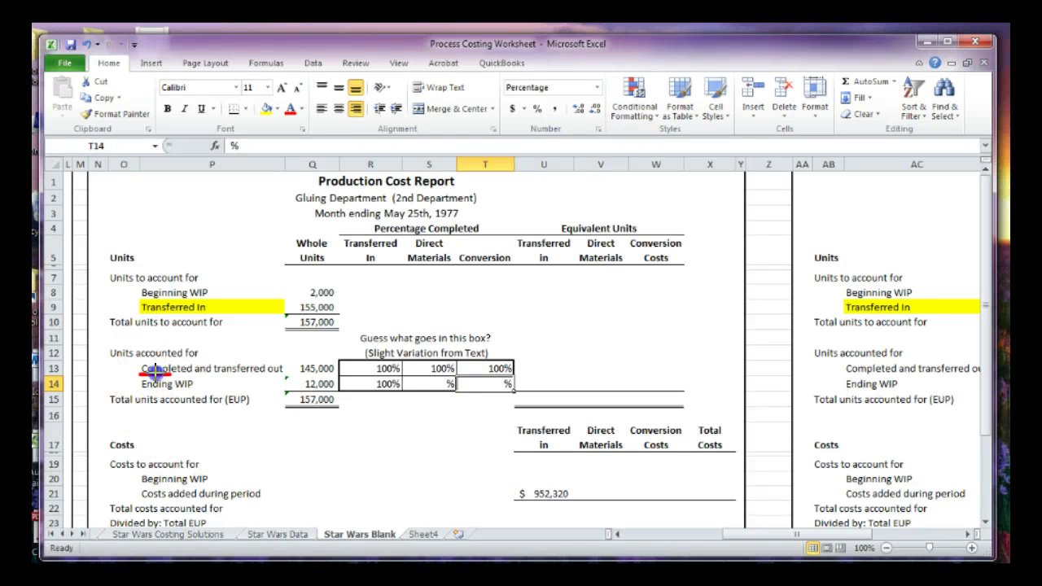
{"action": "left_click_drag", "start_coordinate": [142, 376], "coordinate": [180, 375]}
{"action": "left_click_drag", "start_coordinate": [375, 376], "coordinate": [513, 373]}
{"action": "key", "text": "Escape"}
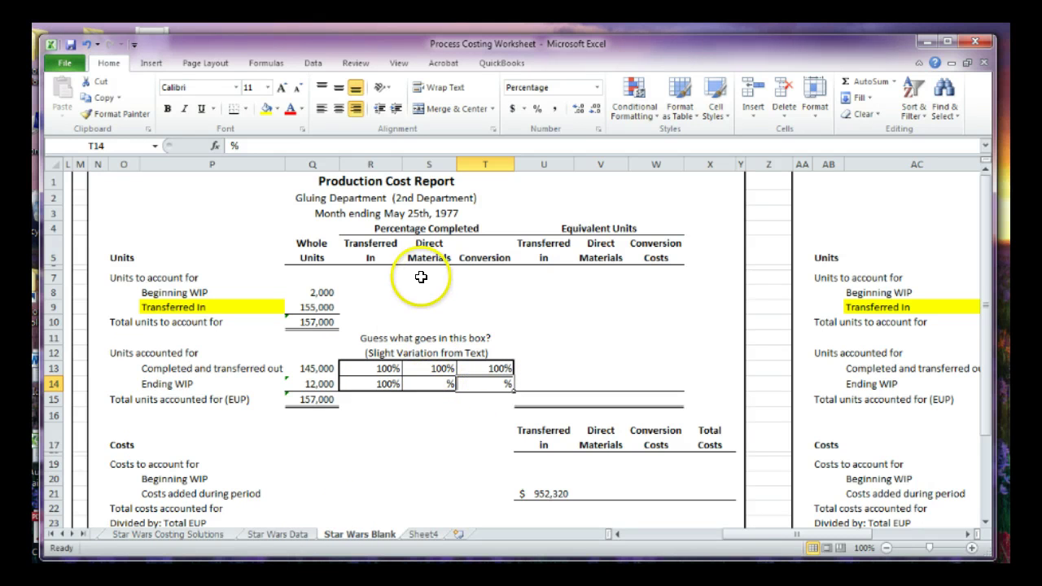
Look up when Gluing's materials are added on the Star Wars Data sheet and enter 100% for ending WIP direct materials in S14
{"action": "left_click", "coordinate": [277, 534]}
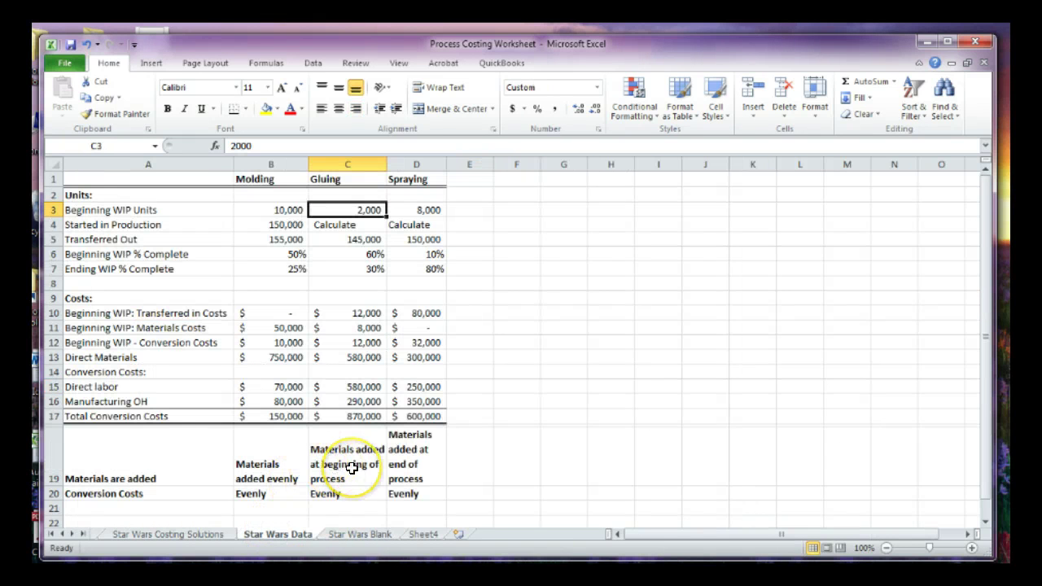
{"action": "left_click", "coordinate": [350, 534]}
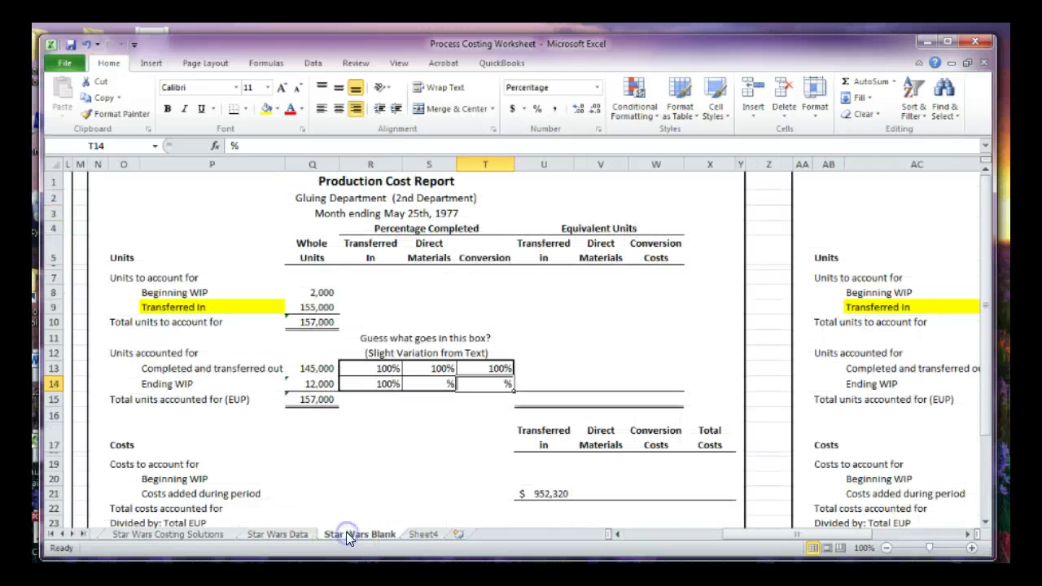
{"action": "left_click", "coordinate": [410, 387]}
{"action": "type", "text": "100"}
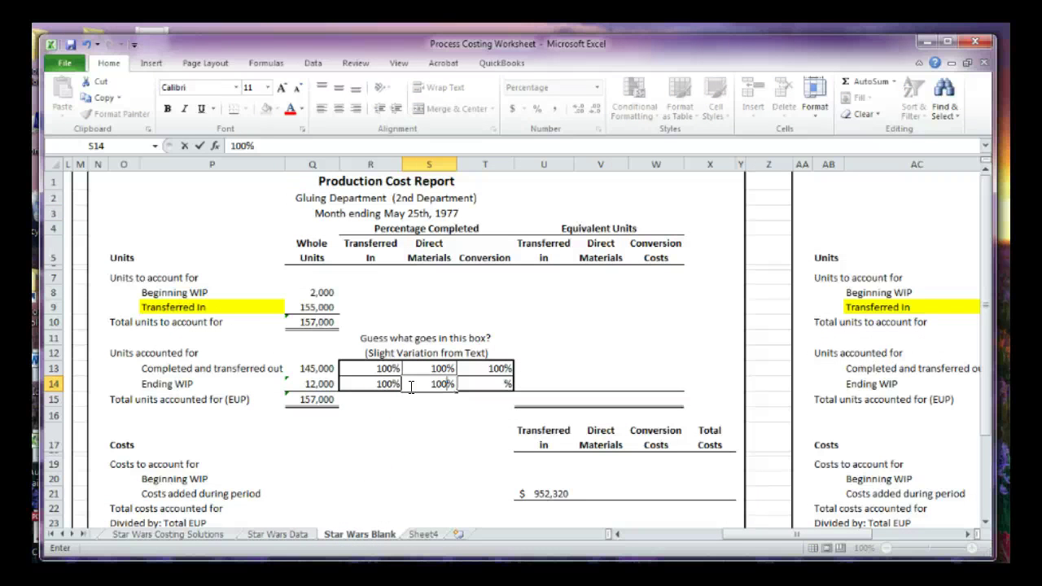
{"action": "key", "text": "Return"}
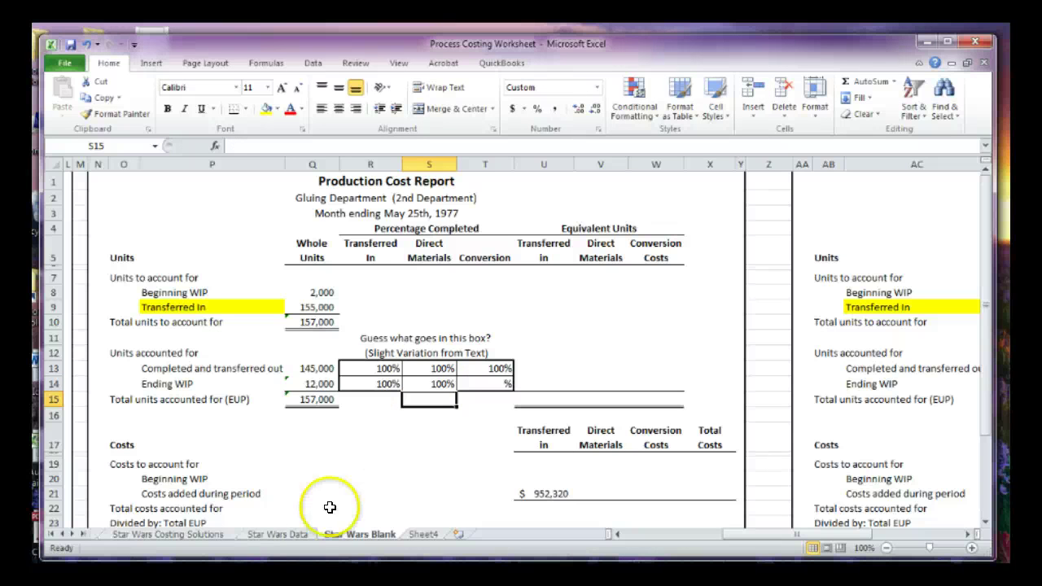
Look up how Gluing's conversion costs are added and its ending WIP completion percentage on the Star Wars Data sheet
{"action": "left_click", "coordinate": [281, 535]}
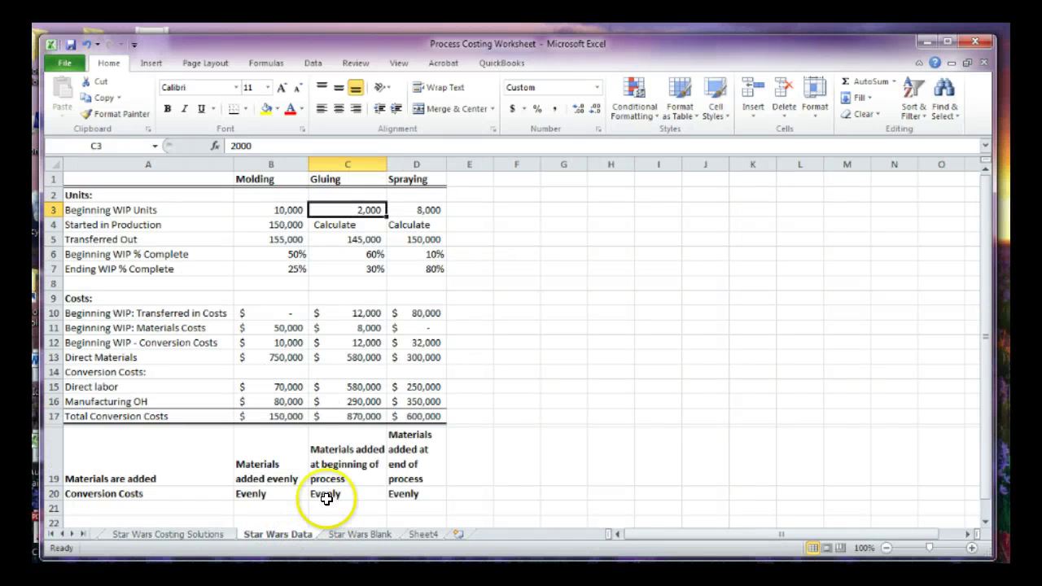
Set the Gluing Department's ending WIP conversion percentage to 30% on the Star Wars Blank sheet, using the Star Wars Data figures
{"action": "left_click", "coordinate": [394, 489]}
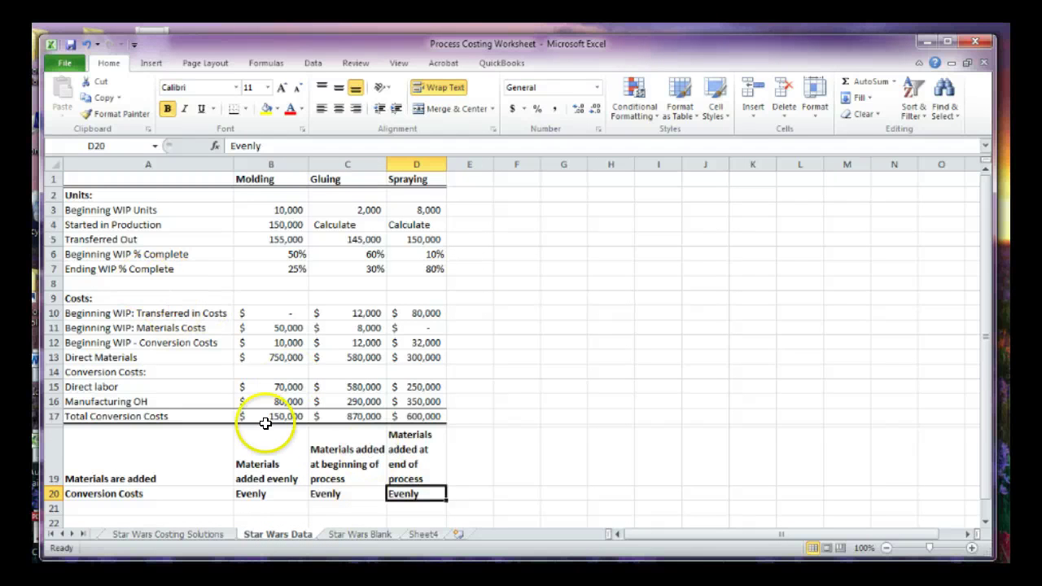
{"action": "left_click", "coordinate": [327, 490]}
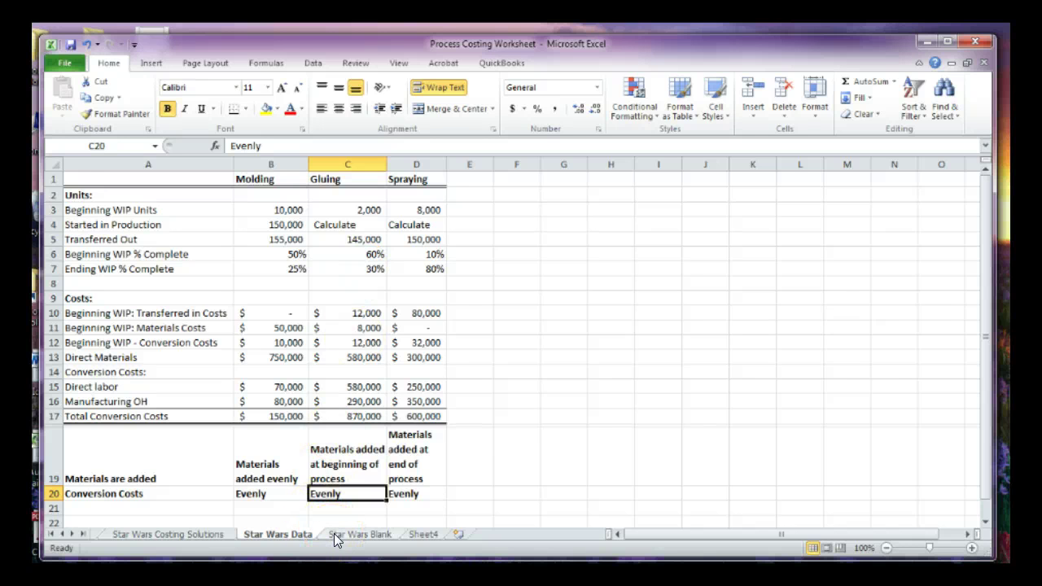
{"action": "left_click", "coordinate": [358, 534]}
{"action": "left_click", "coordinate": [482, 385]}
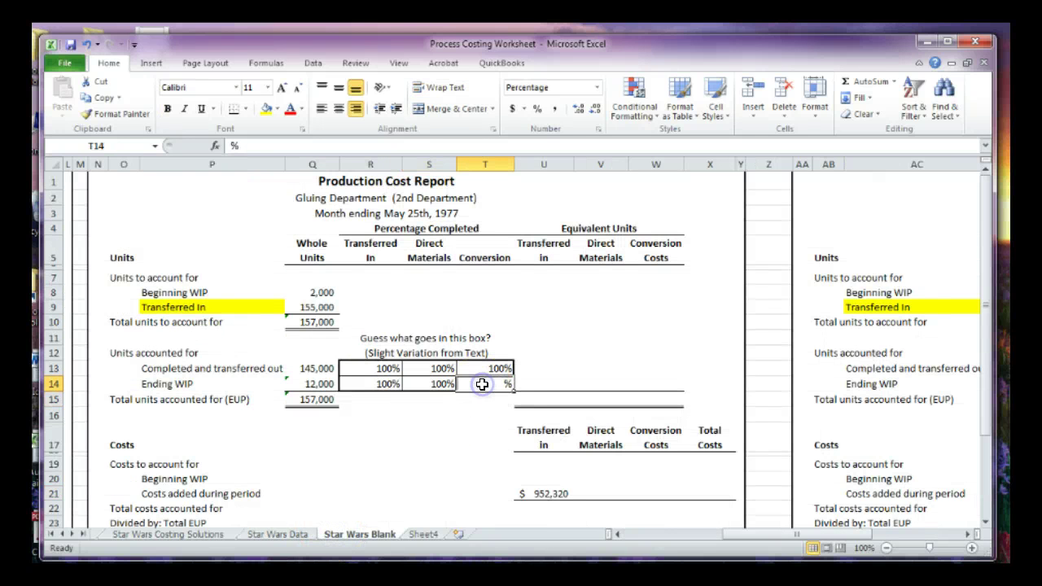
{"action": "type", "text": "30"}
{"action": "key", "text": "Return"}
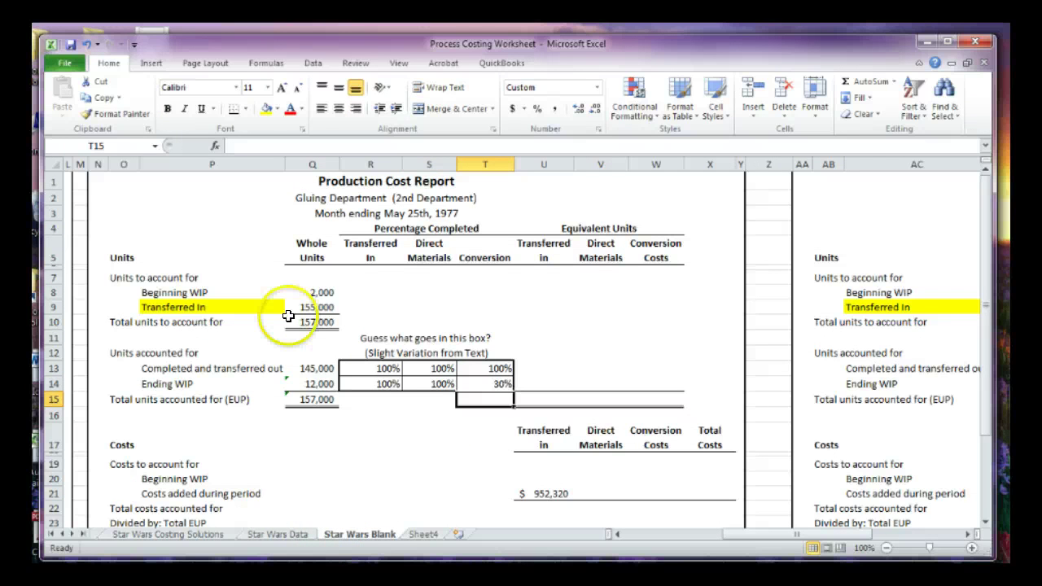
{"action": "left_click", "coordinate": [384, 454]}
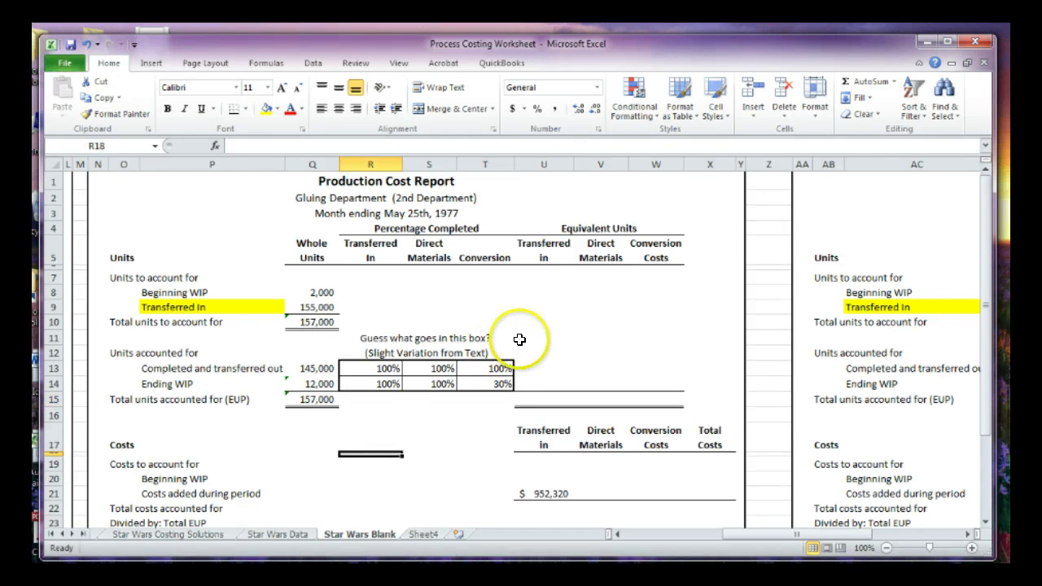
Calculate the transferred-in equivalent units for completed and transferred out in U13 with the formula =$Q13*R13
{"action": "left_click", "coordinate": [530, 366]}
{"action": "type", "text": "="}
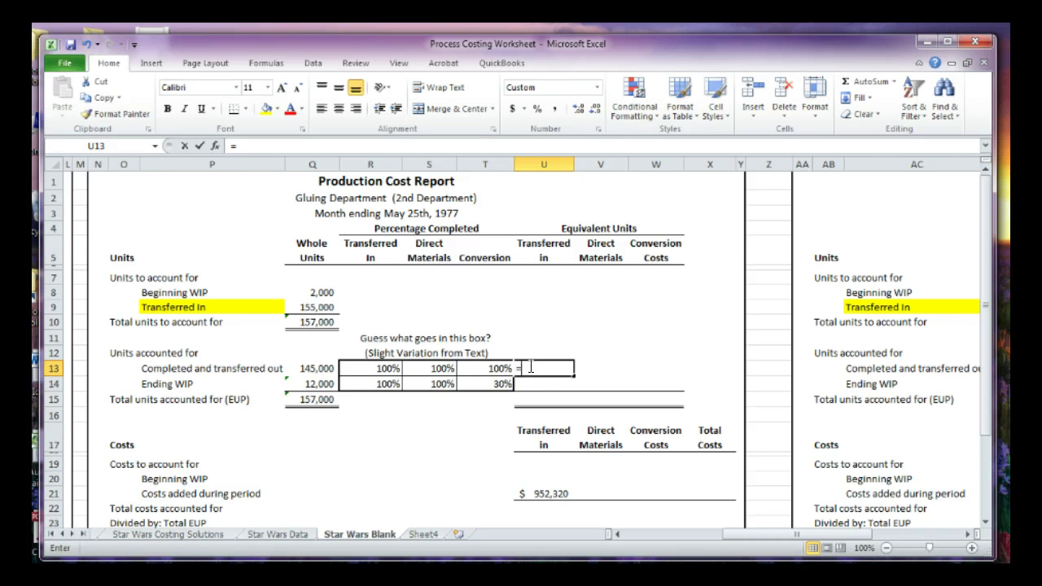
{"action": "key", "text": "Left"}
{"action": "key", "text": "Left"}
{"action": "key", "text": "Left"}
{"action": "key", "text": "Left"}
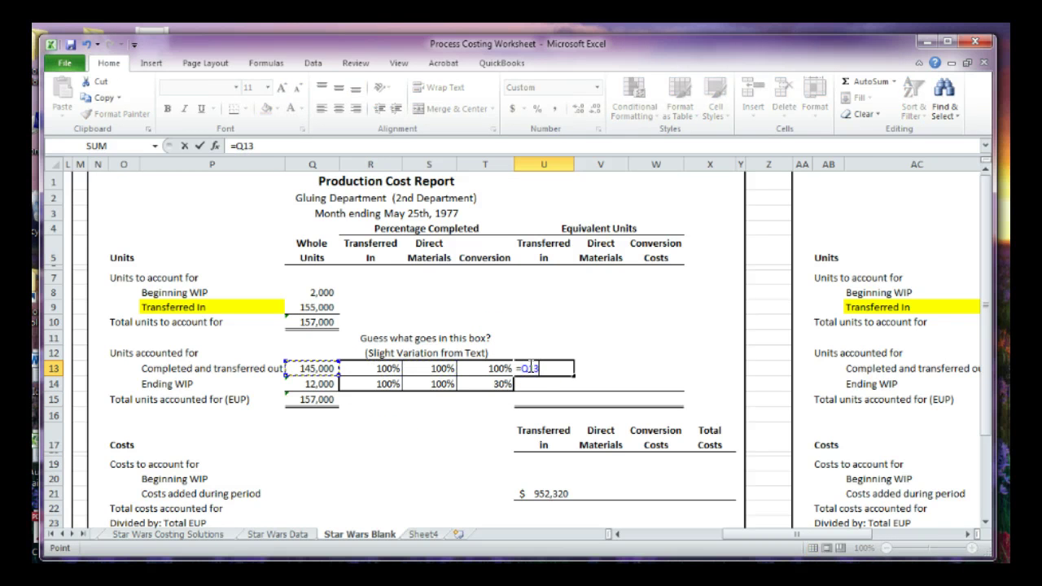
{"action": "key", "text": "F4"}
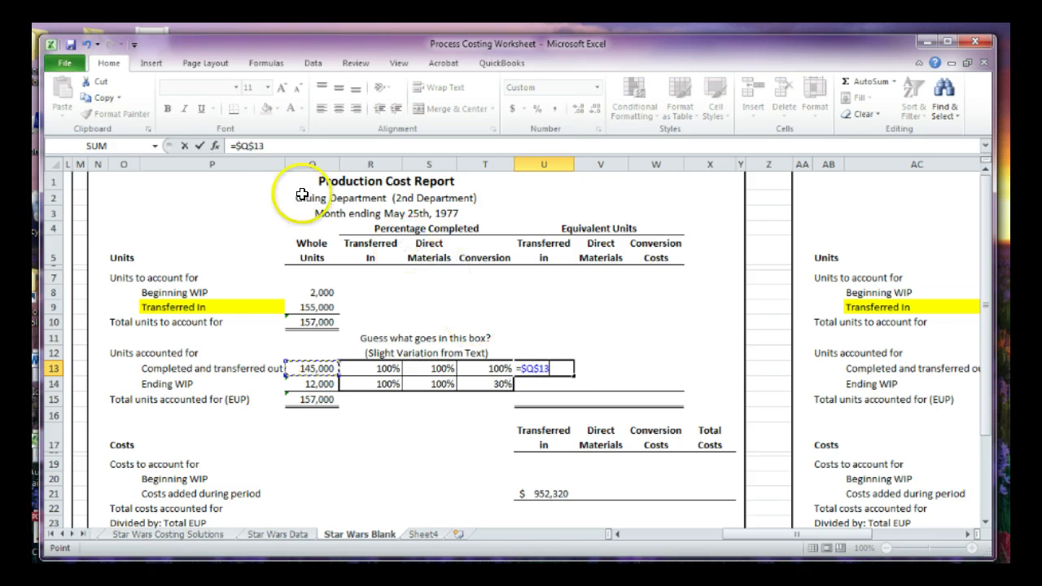
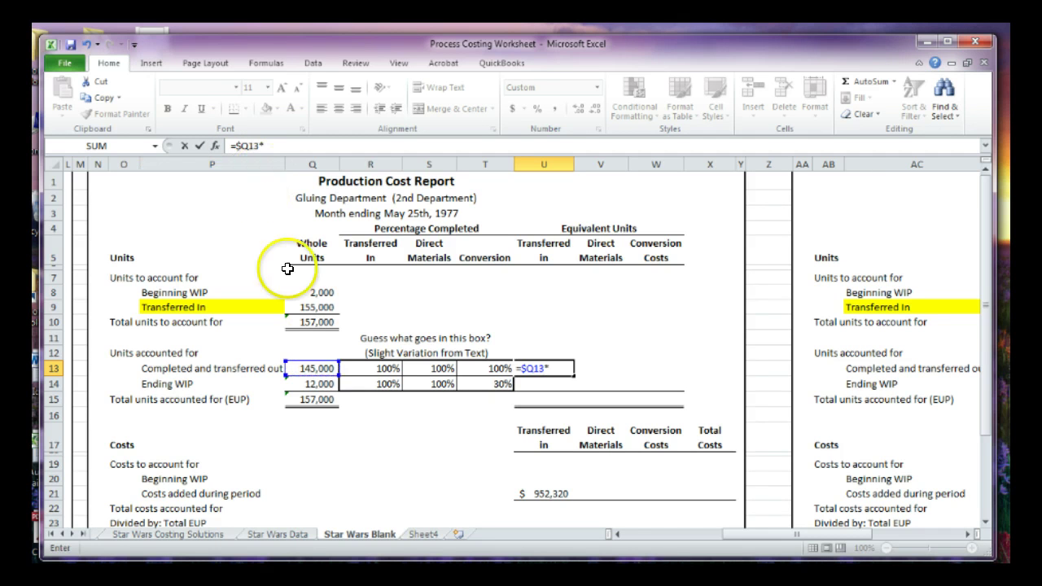
{"action": "left_click", "coordinate": [363, 367]}
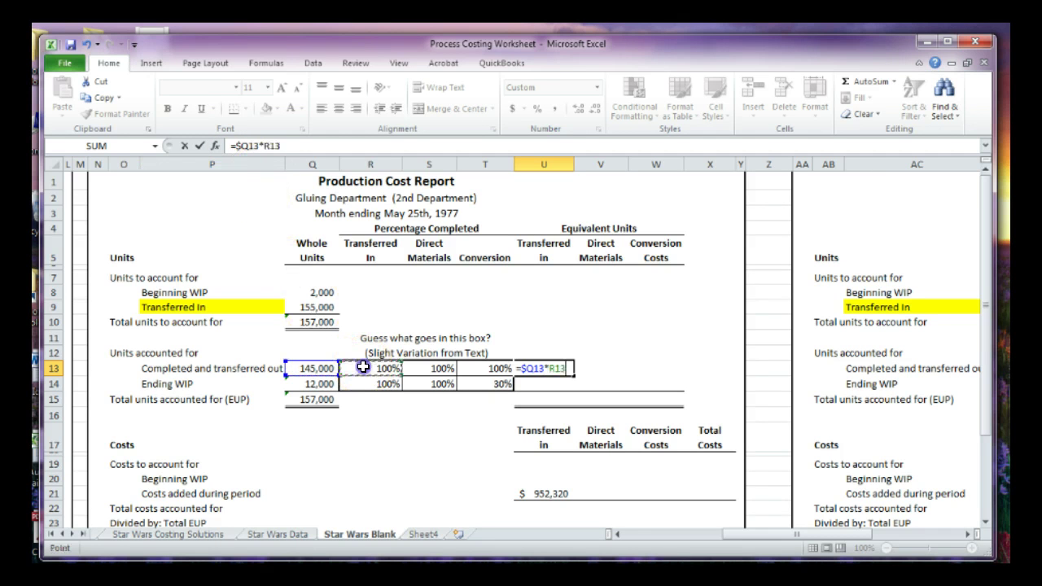
{"action": "key", "text": "Return"}
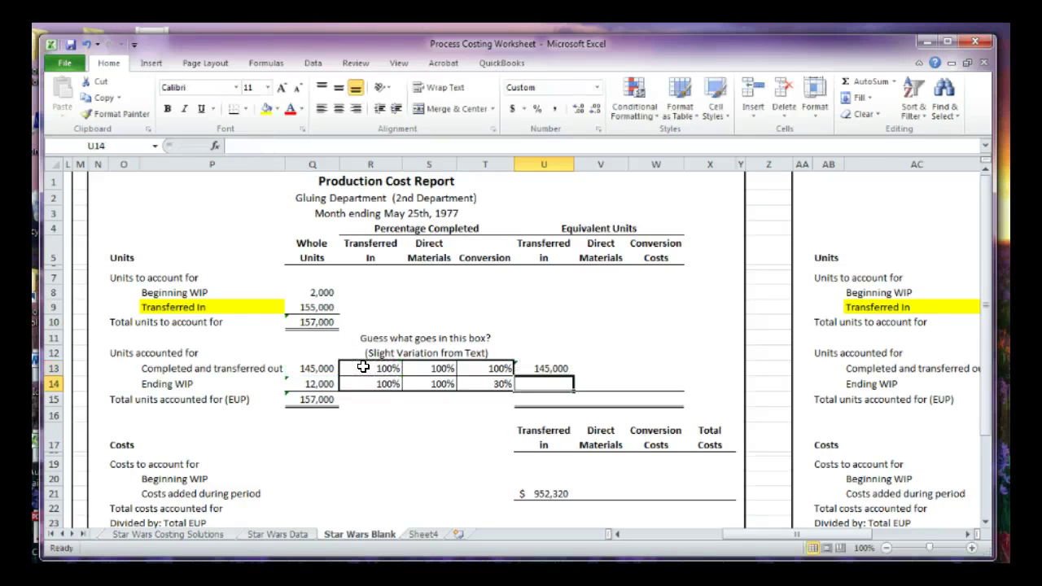
Fill the U13 equivalent-units formula through W14 and check the ending WIP units in each cost column
{"action": "left_click", "coordinate": [562, 368]}
{"action": "left_click_drag", "start_coordinate": [570, 377], "coordinate": [671, 389]}
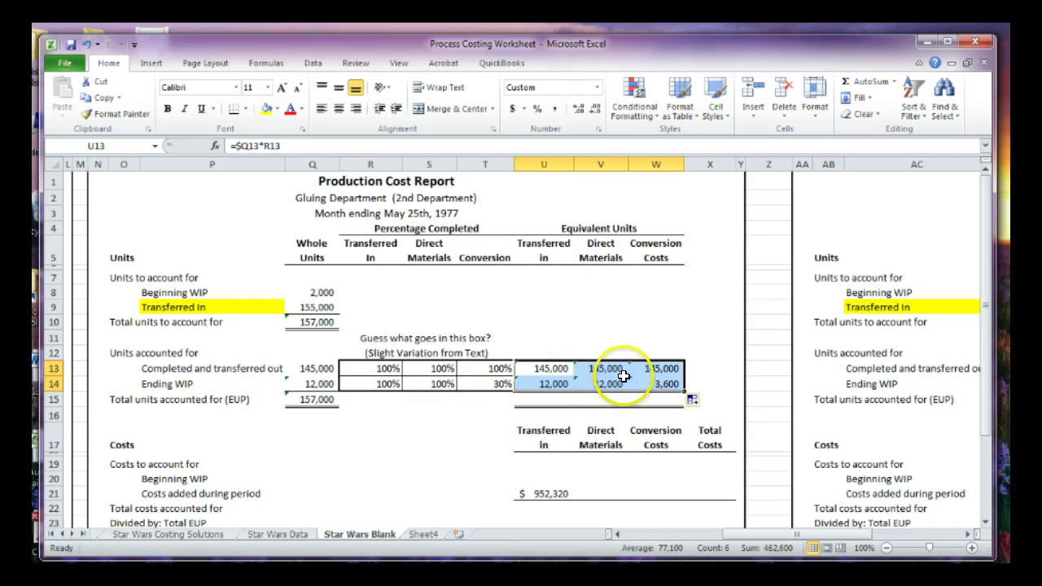
{"action": "left_click", "coordinate": [539, 386]}
{"action": "left_click", "coordinate": [440, 430]}
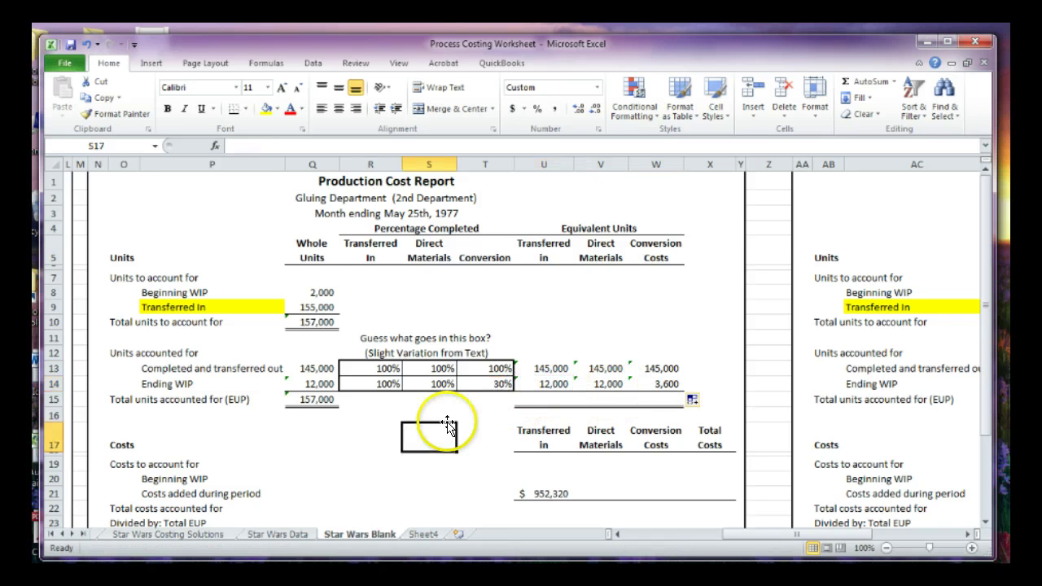
{"action": "left_click", "coordinate": [521, 384]}
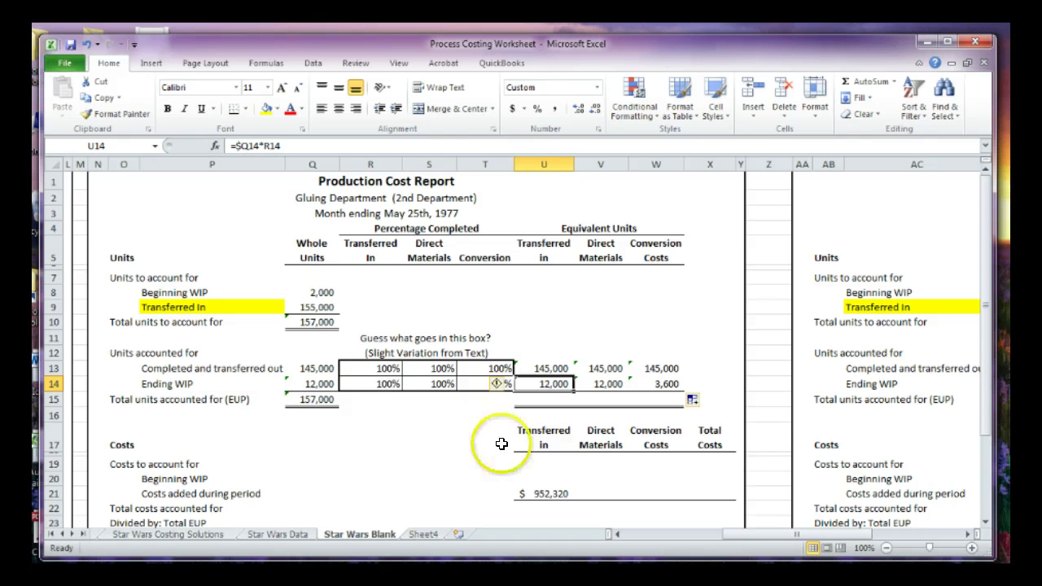
{"action": "left_click", "coordinate": [600, 387]}
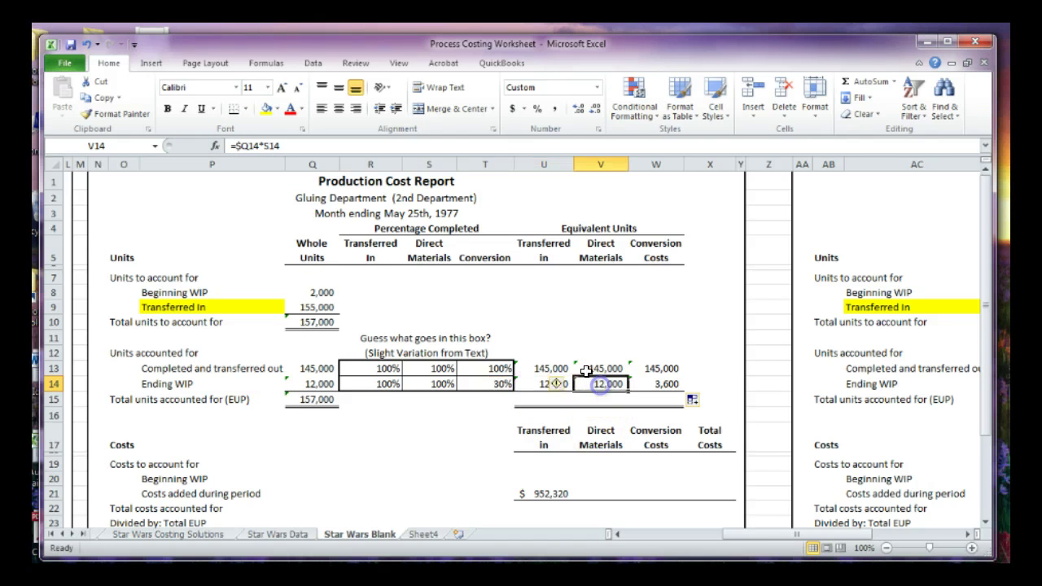
{"action": "left_click", "coordinate": [663, 384]}
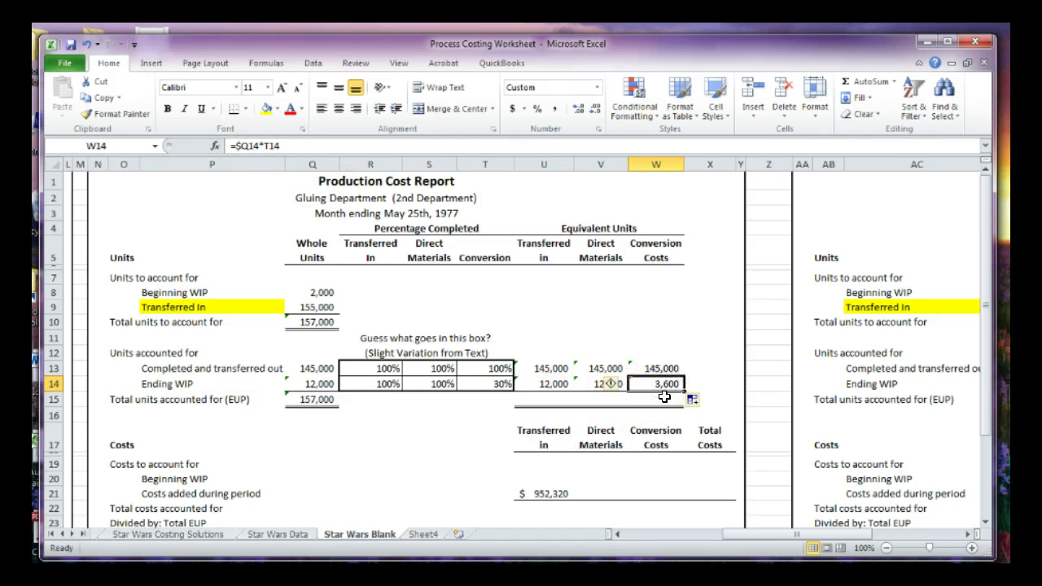
{"action": "left_click", "coordinate": [533, 383]}
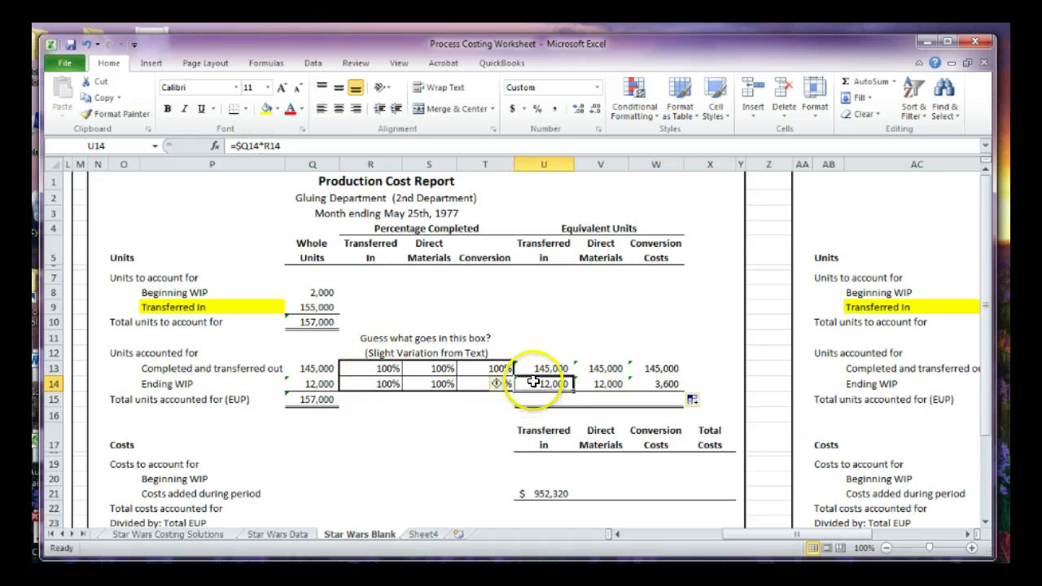
{"action": "left_click", "coordinate": [452, 425]}
Total the transferred-in equivalent units in U15 with the formula =U13+U14
{"action": "left_click", "coordinate": [542, 394]}
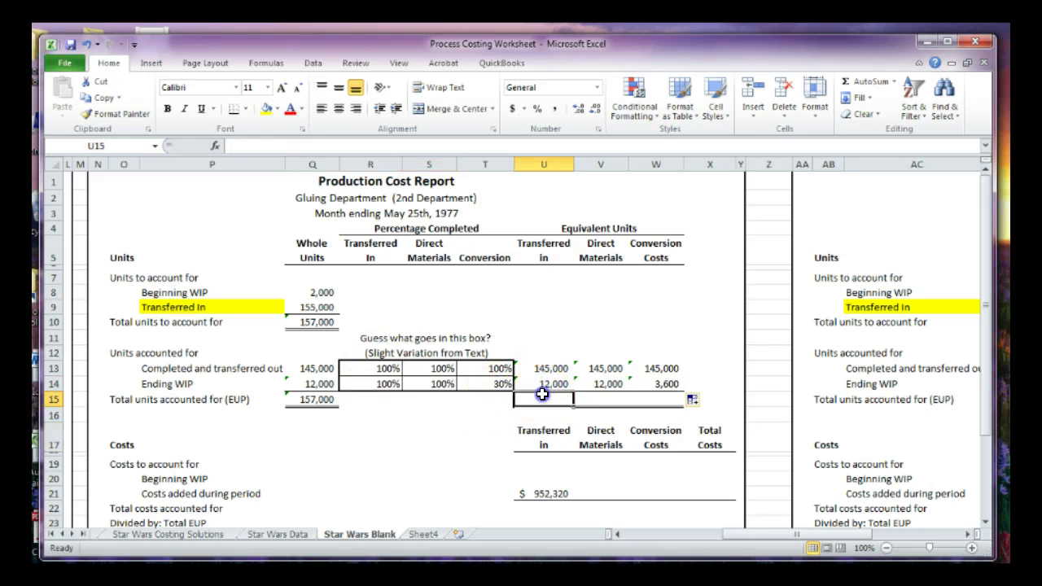
{"action": "type", "text": "="}
{"action": "key", "text": "Up"}
{"action": "key", "text": "Up"}
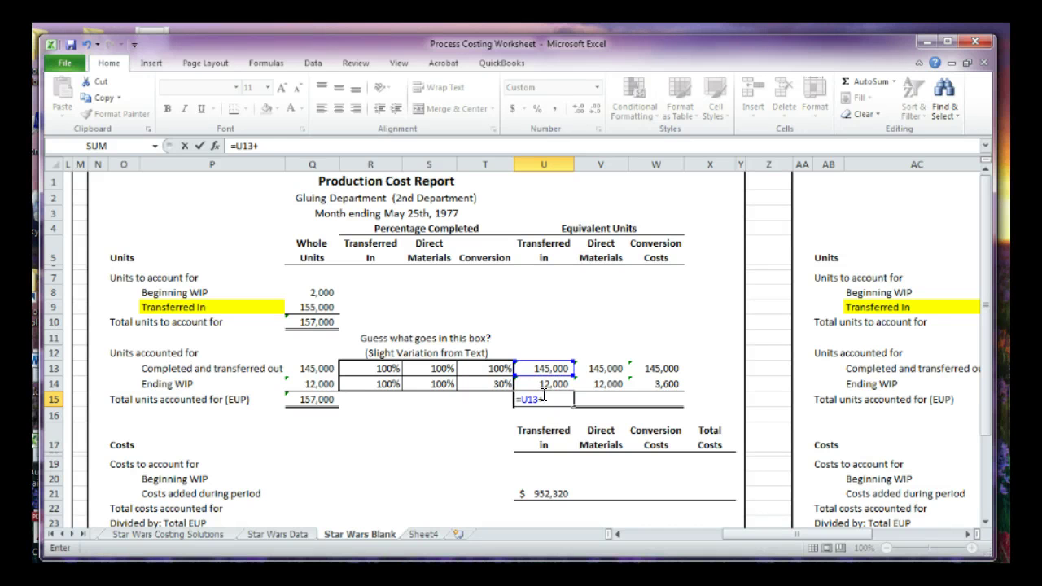
{"action": "type", "text": "+"}
{"action": "key", "text": "Up"}
{"action": "key", "text": "Return"}
Extend the U15 total formula across to W15 and compare the EUP totals with the whole-unit total
{"action": "left_click", "coordinate": [565, 402]}
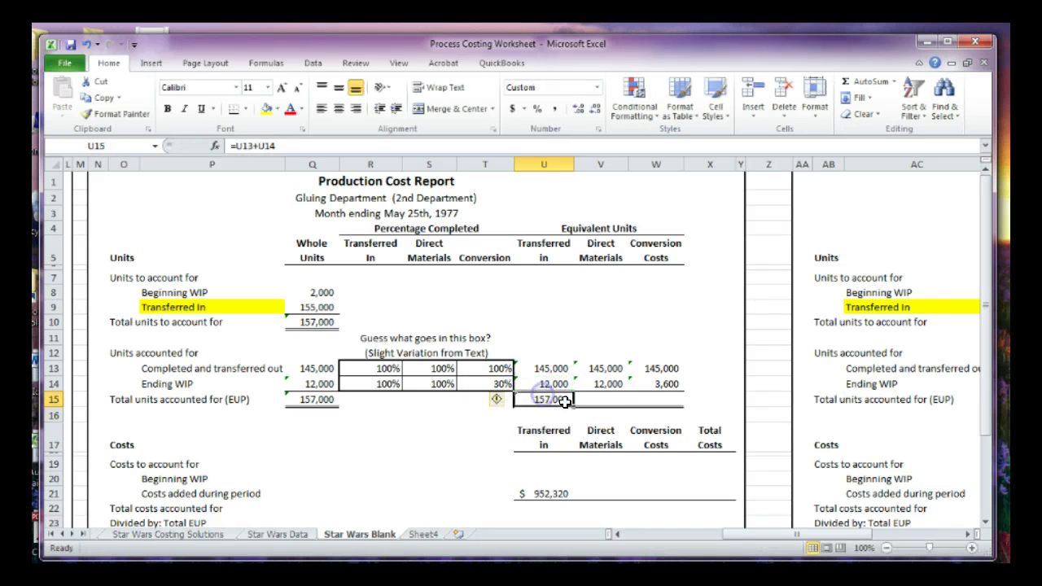
{"action": "left_click_drag", "start_coordinate": [572, 405], "coordinate": [682, 404]}
{"action": "left_click", "coordinate": [410, 434]}
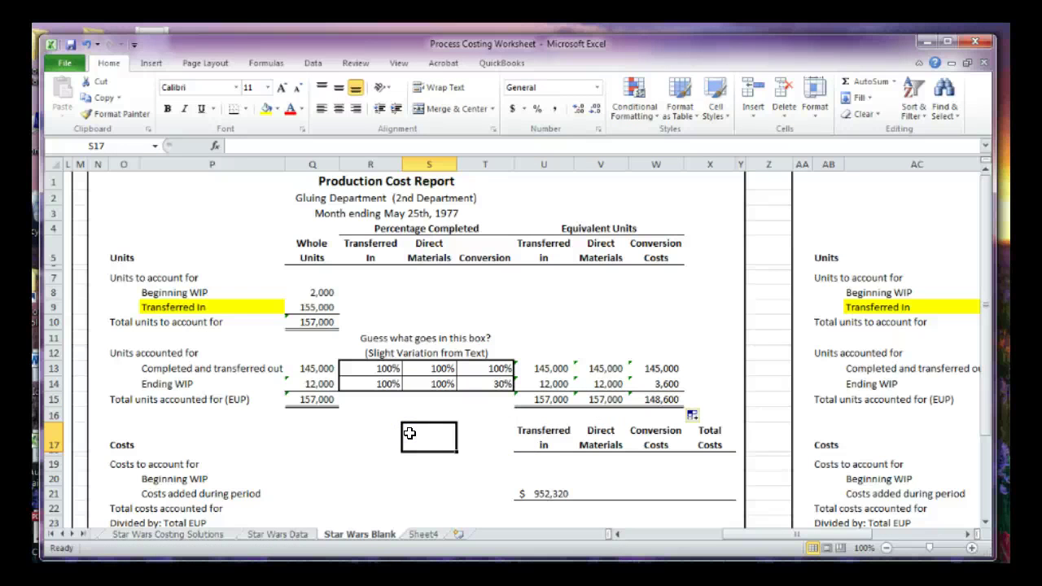
{"action": "left_click", "coordinate": [291, 395]}
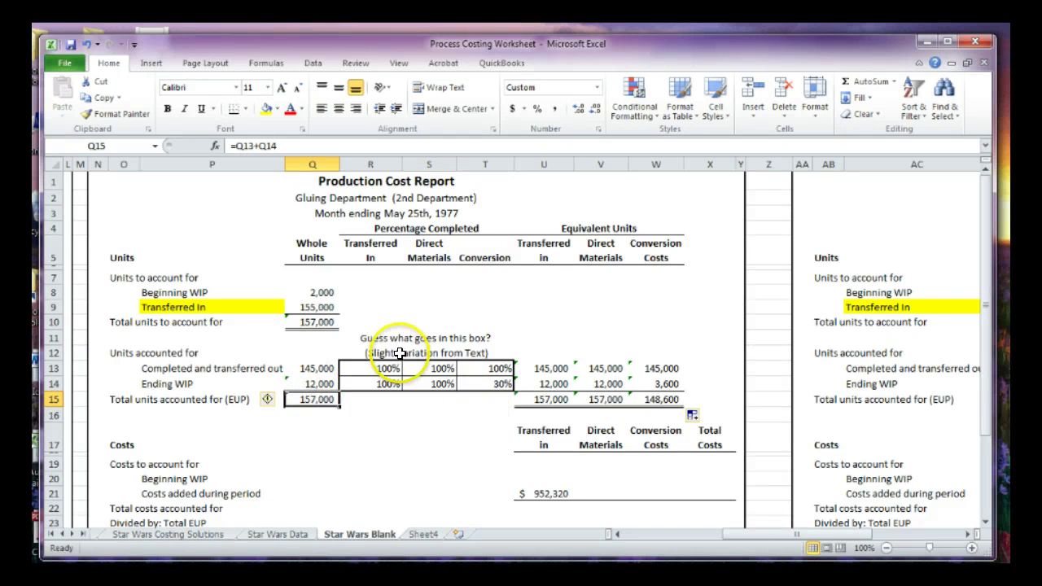
{"action": "left_click", "coordinate": [540, 397]}
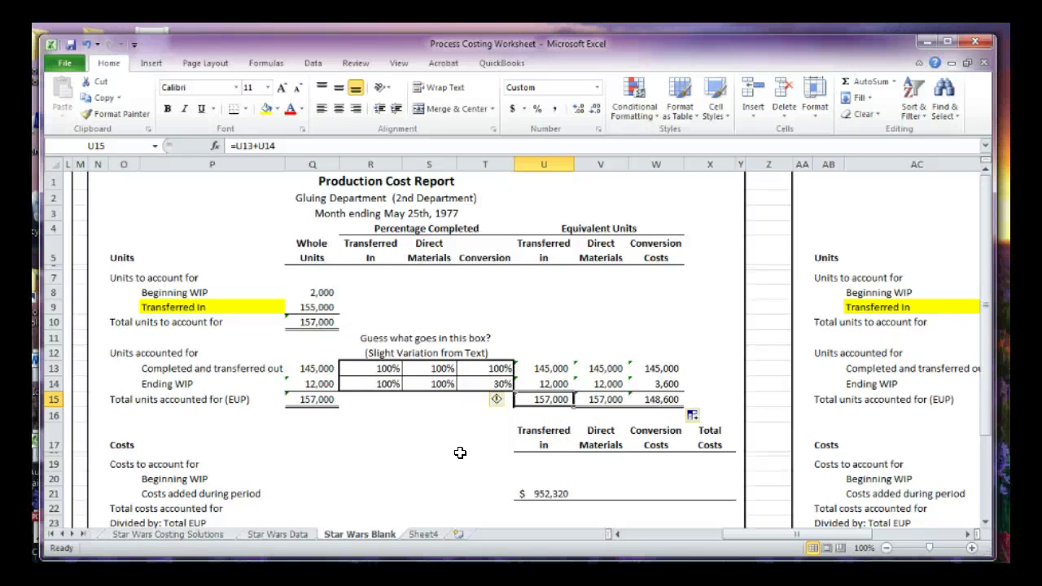
{"action": "key", "text": "Right"}
{"action": "key", "text": "Right"}
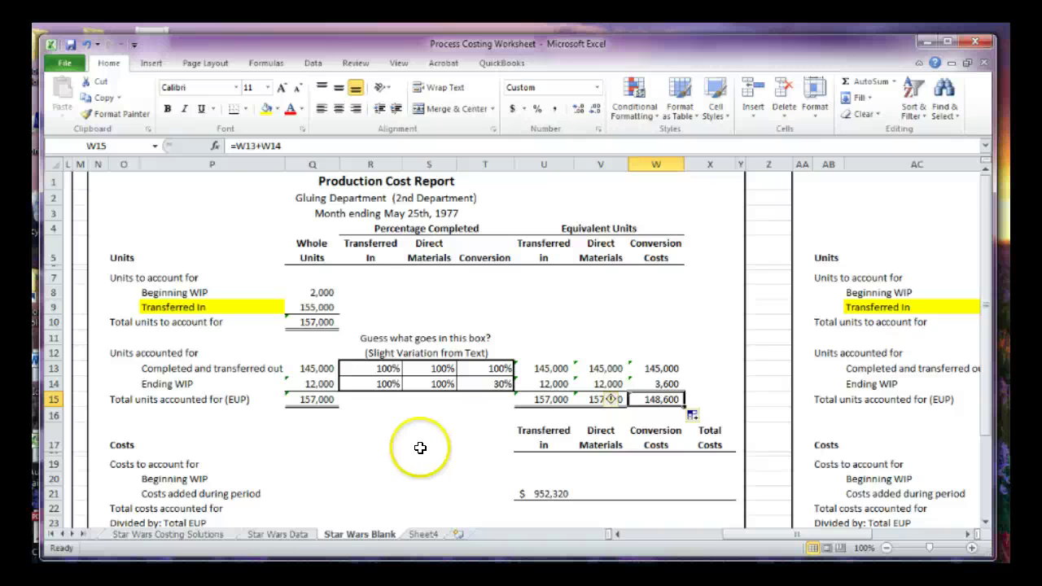
Look up Gluing's beginning WIP transferred-in costs on the Star Wars Data sheet and enter 12,000 in U20 of the report
{"action": "scroll", "coordinate": [423, 447], "scroll_direction": "down", "scroll_amount": 2}
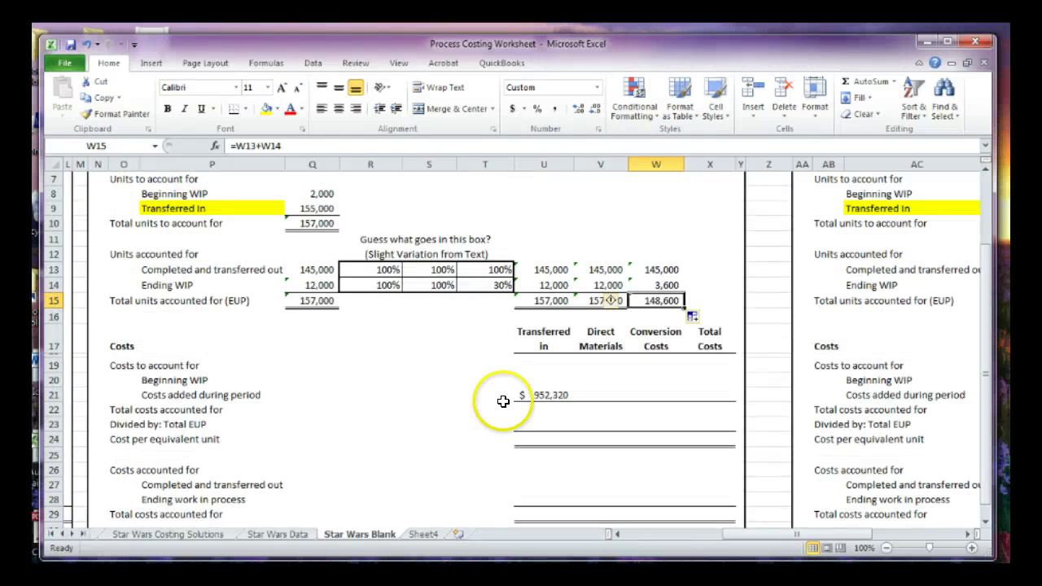
{"action": "left_click", "coordinate": [529, 378]}
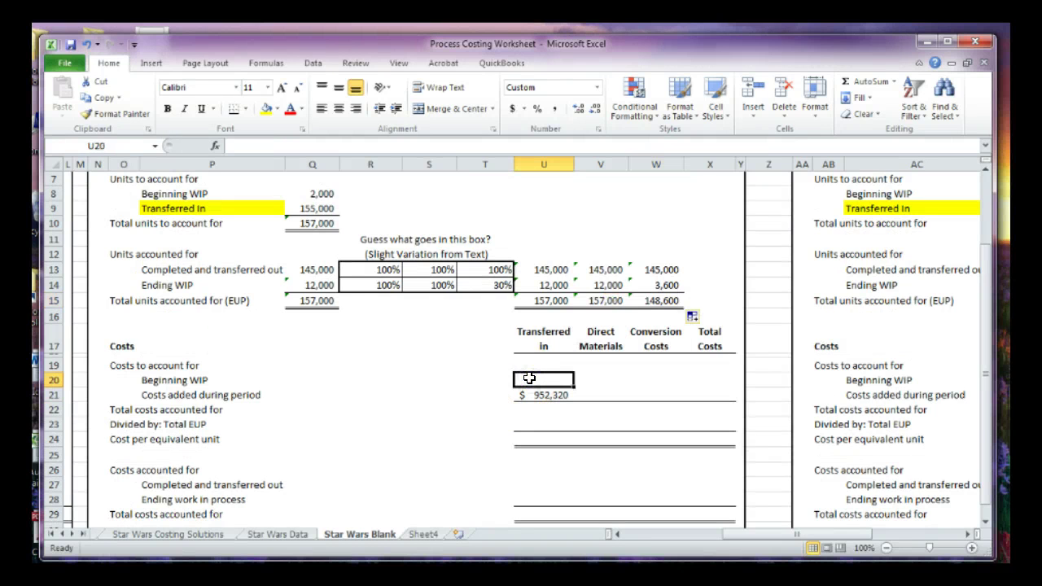
{"action": "scroll", "coordinate": [530, 378], "scroll_direction": "down", "scroll_amount": 1}
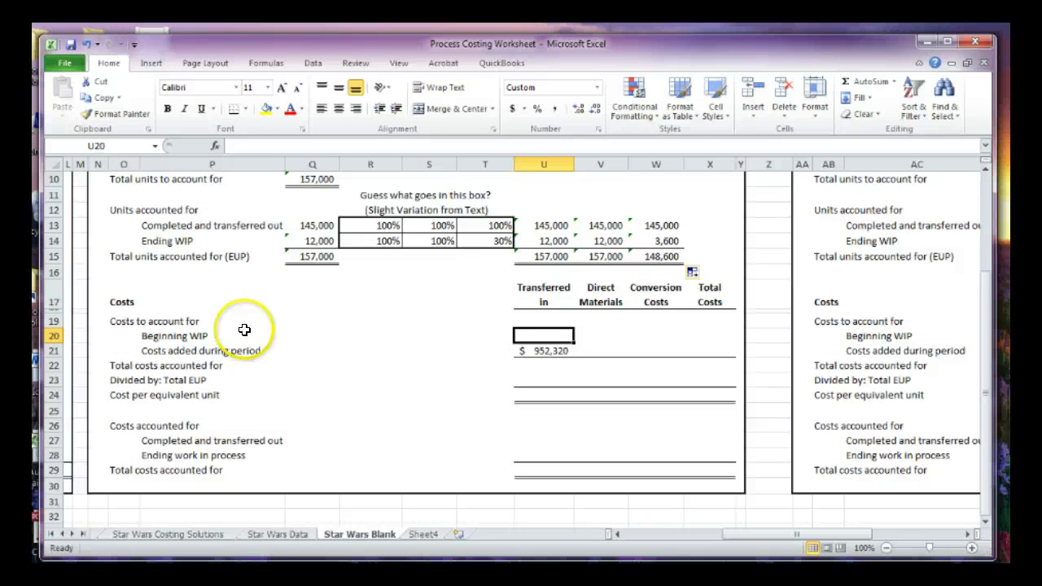
{"action": "left_click", "coordinate": [279, 535]}
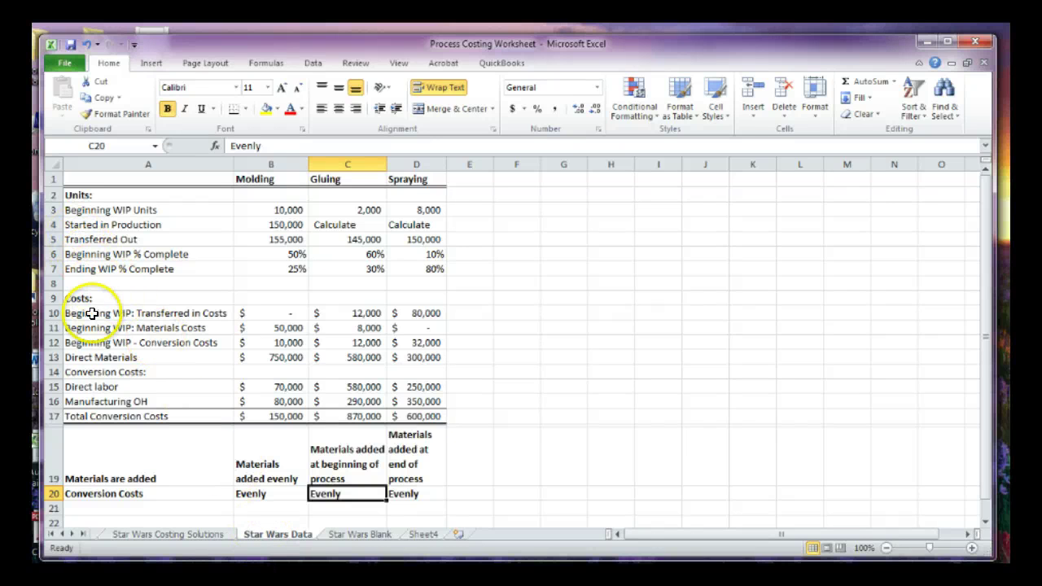
{"action": "left_click", "coordinate": [406, 315]}
{"action": "left_click", "coordinate": [324, 316]}
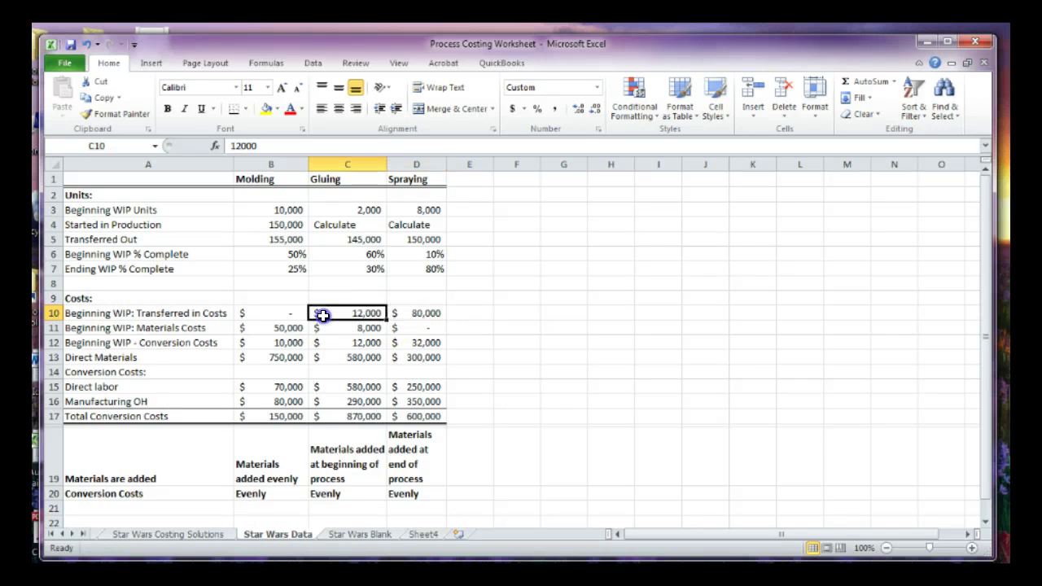
{"action": "left_click", "coordinate": [332, 178]}
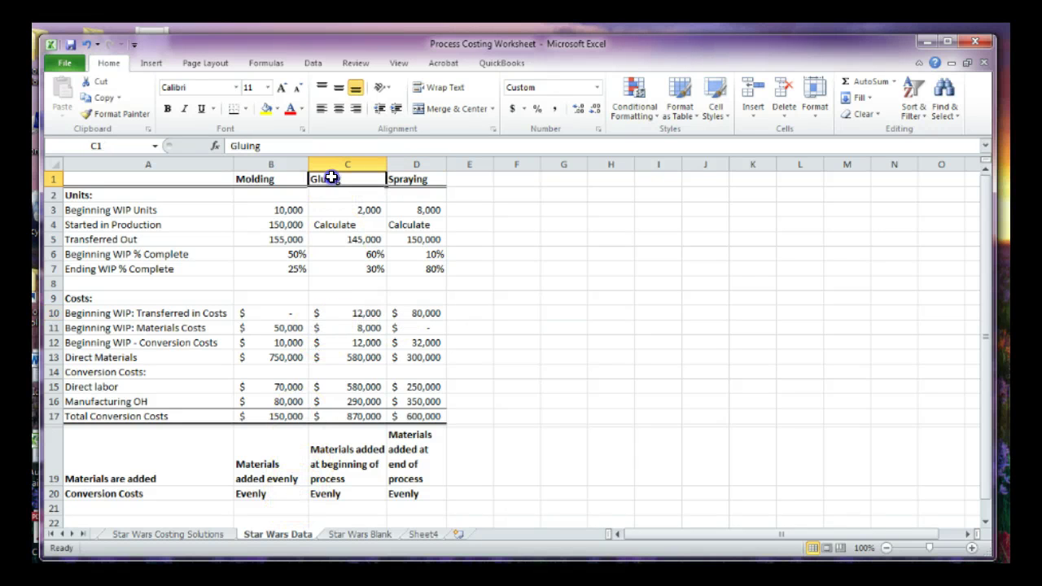
{"action": "left_click", "coordinate": [330, 311]}
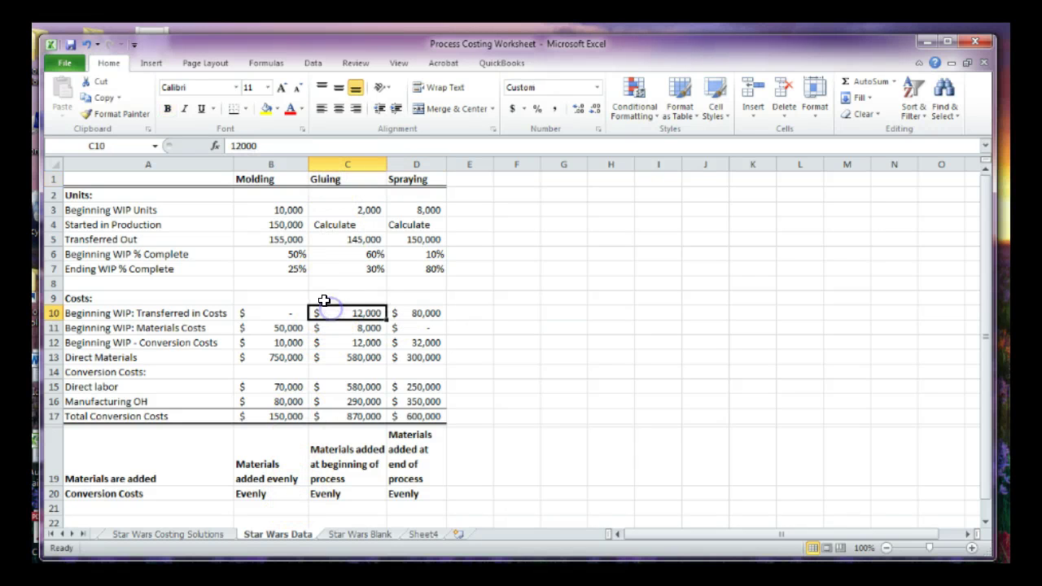
{"action": "left_click", "coordinate": [345, 535]}
{"action": "type", "text": "12"}
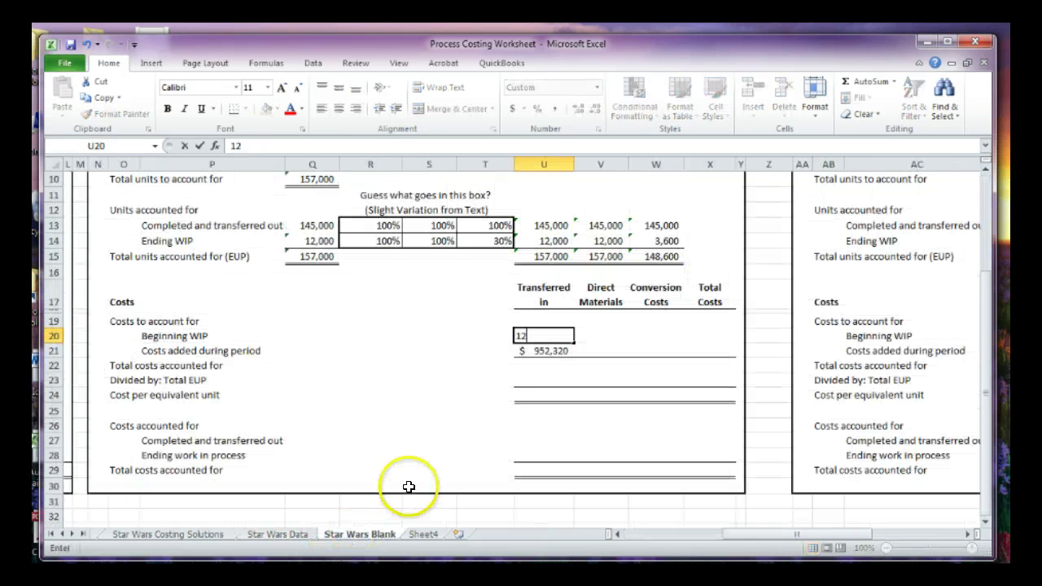
{"action": "type", "text": ",000"}
{"action": "key", "text": "Return"}
Calculate the total transferred-in costs accounted for in U22 with the formula =U21+U20
{"action": "key", "text": "Return"}
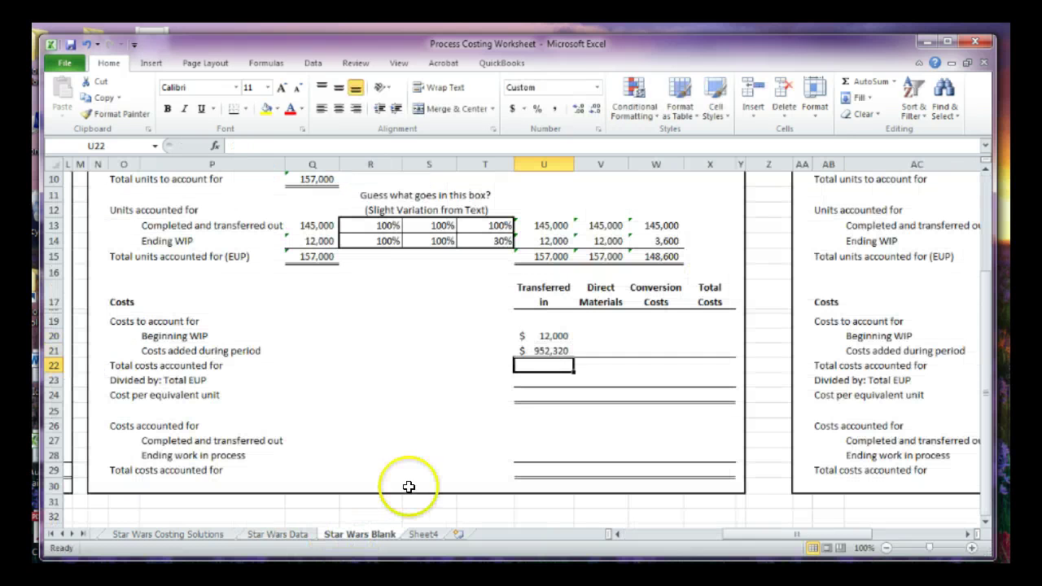
{"action": "type", "text": "="}
{"action": "key", "text": "Up"}
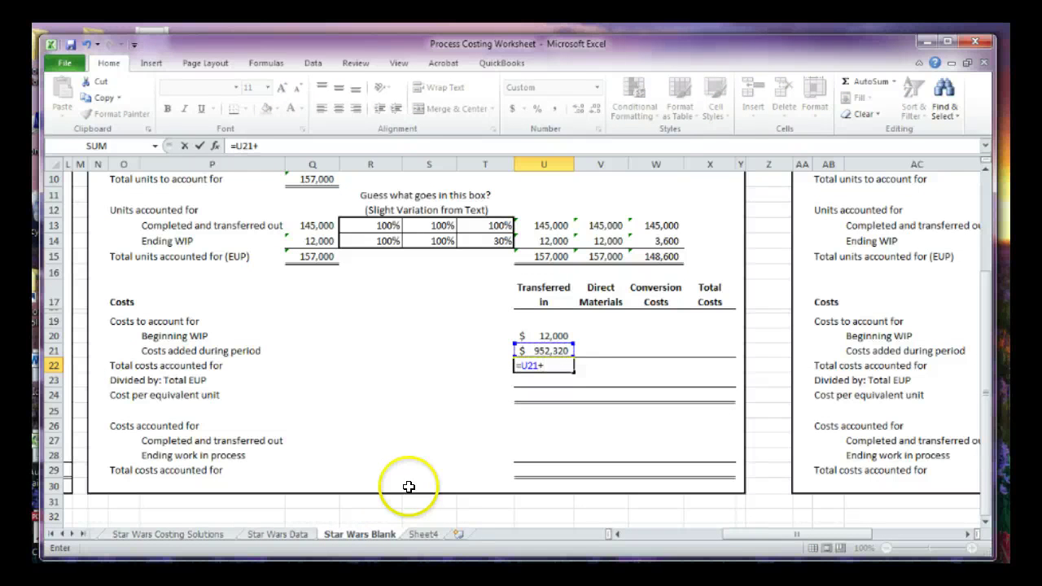
{"action": "type", "text": "+"}
{"action": "key", "text": "Up"}
{"action": "key", "text": "Up"}
{"action": "key", "text": "Return"}
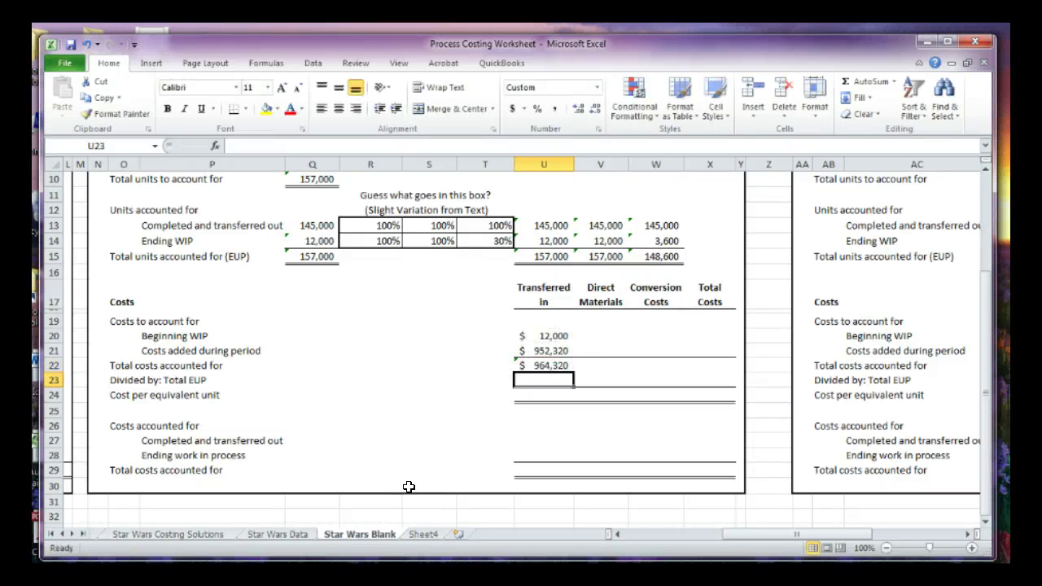
Look up Gluing's beginning WIP costs on the Star Wars Data sheet and enter materials 8,000 in V20 and conversion 12,000 in W20
{"action": "key", "text": "Up"}
{"action": "key", "text": "Up"}
{"action": "key", "text": "Up"}
{"action": "key", "text": "Right"}
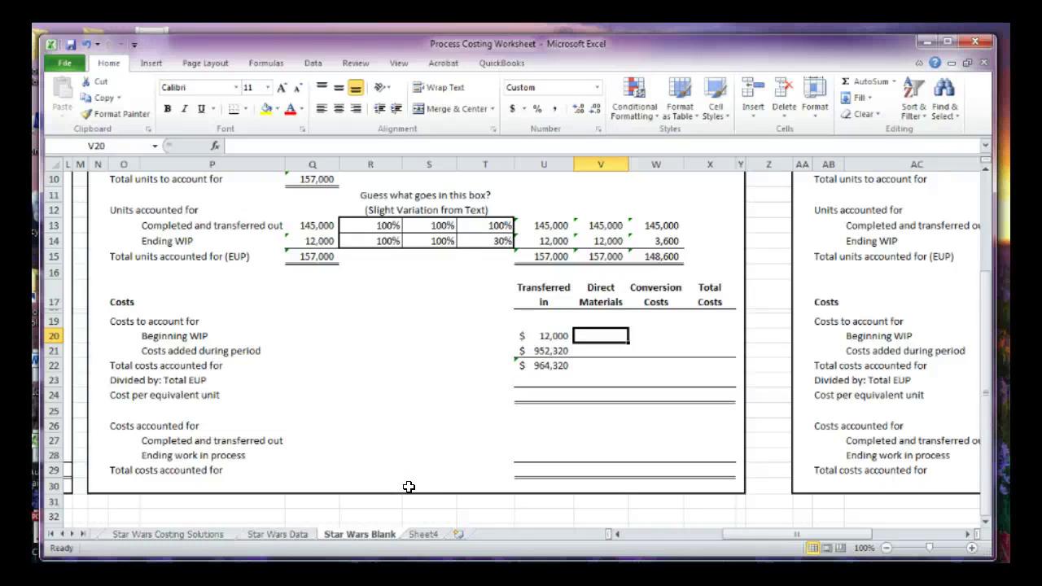
{"action": "left_click", "coordinate": [291, 534]}
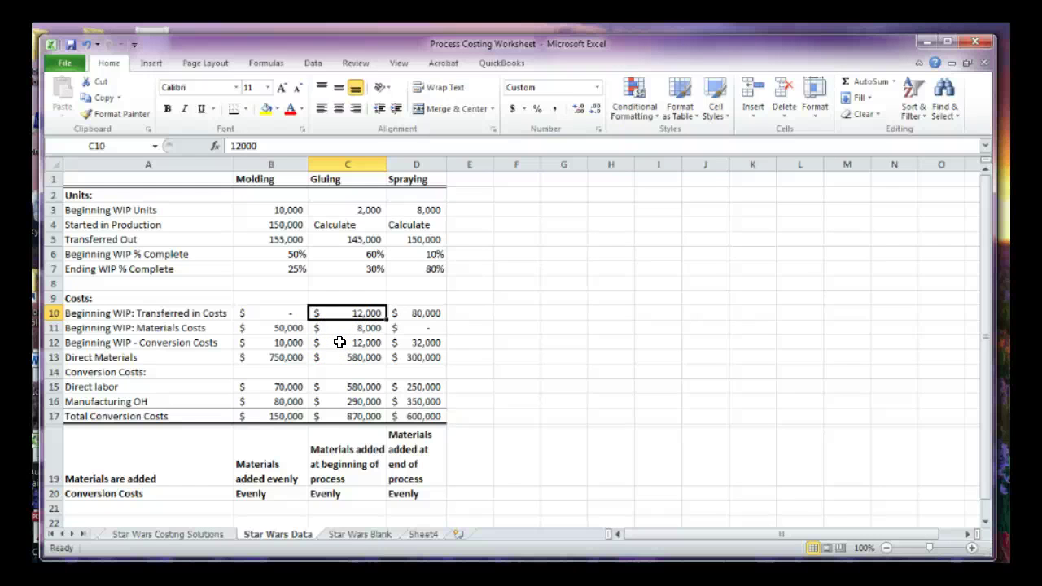
{"action": "left_click", "coordinate": [355, 534]}
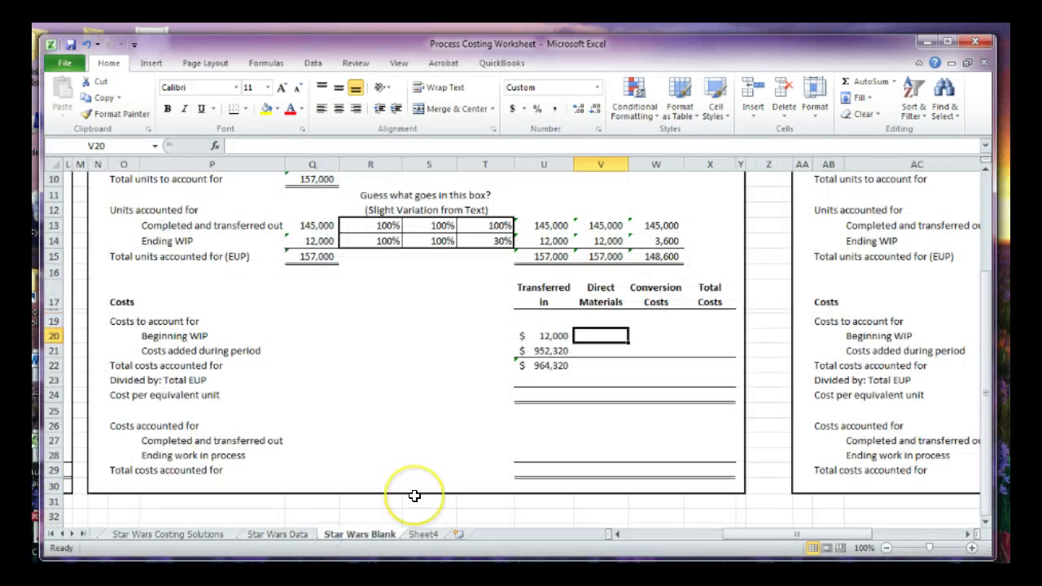
{"action": "type", "text": "8,"}
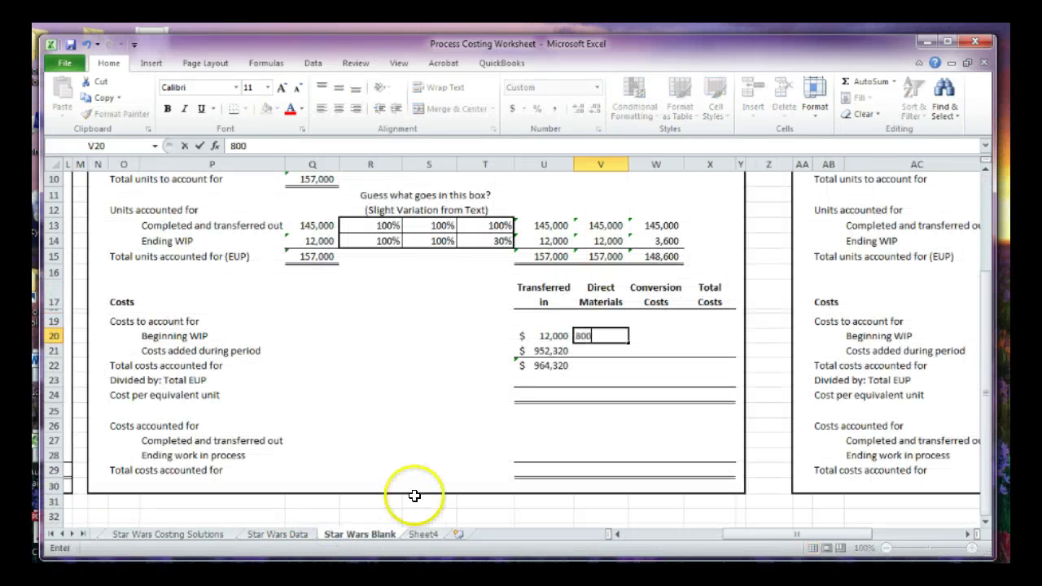
{"action": "type", "text": "000"}
{"action": "key", "text": "Tab"}
{"action": "type", "text": "1"}
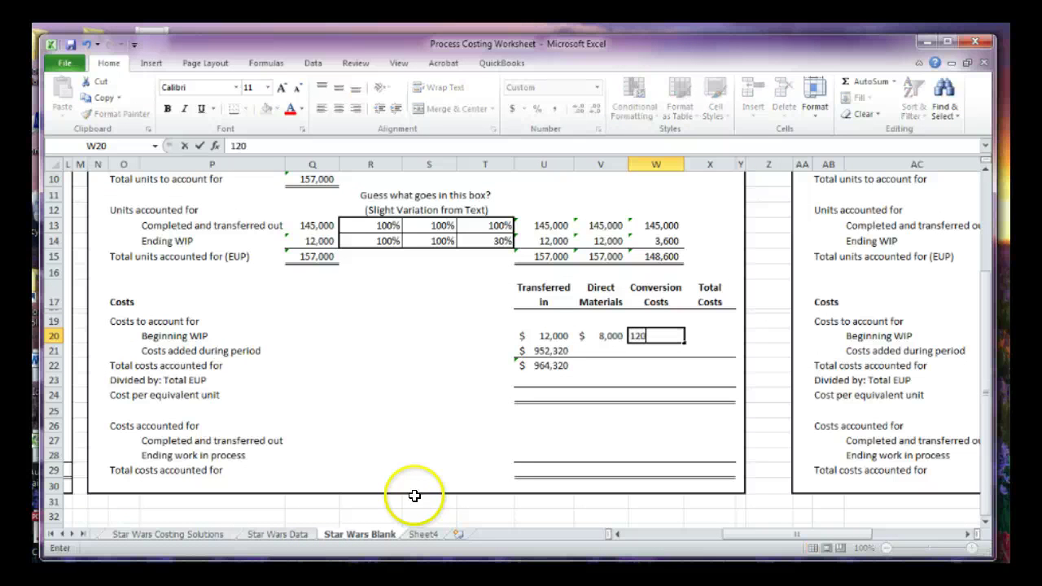
{"action": "type", "text": "2000"}
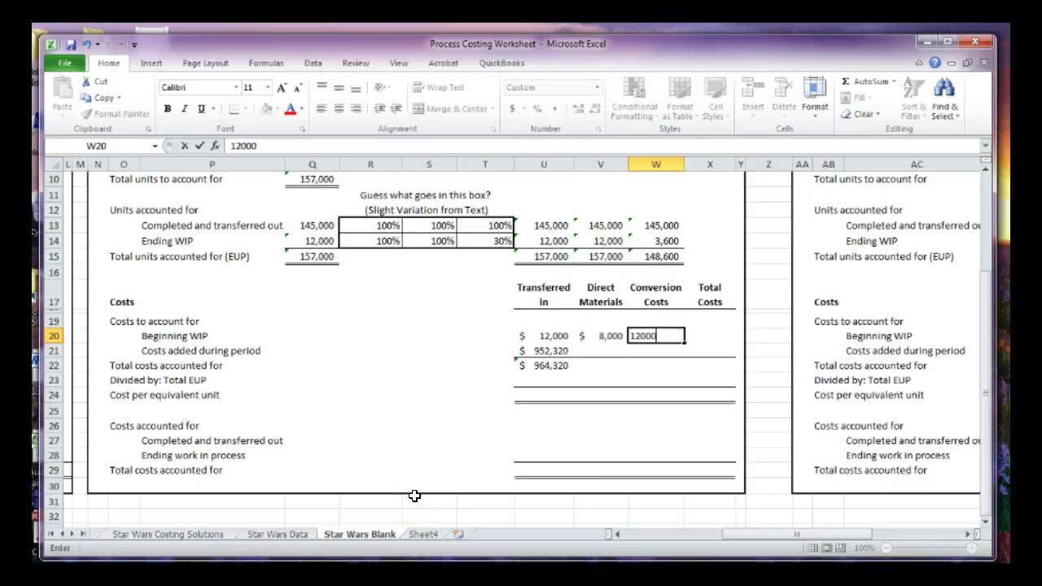
{"action": "key", "text": "Return"}
Look up Gluing's current-period costs on the Star Wars Data sheet and enter direct materials 580,000 in V21 and conversion 870,000 in W21
{"action": "key", "text": "Left"}
{"action": "key", "text": "Left"}
{"action": "key", "text": "Right"}
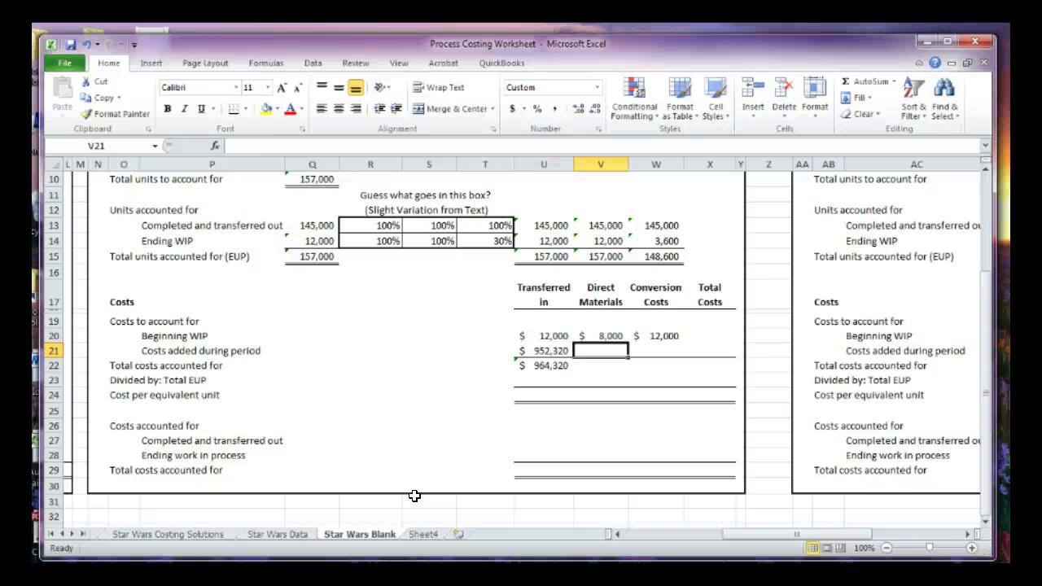
{"action": "left_click", "coordinate": [282, 532]}
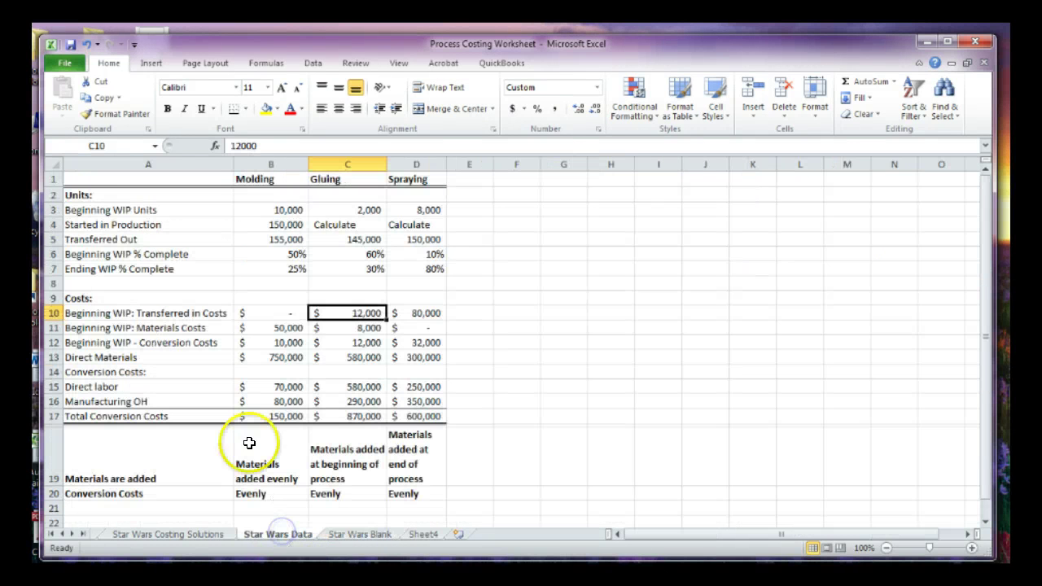
{"action": "left_click", "coordinate": [326, 356]}
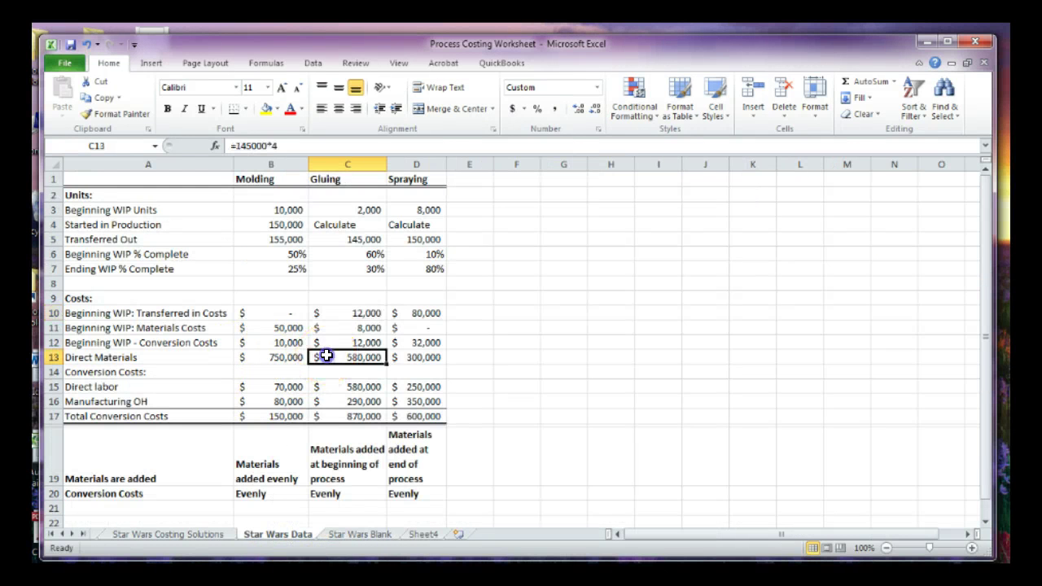
{"action": "left_click", "coordinate": [338, 415]}
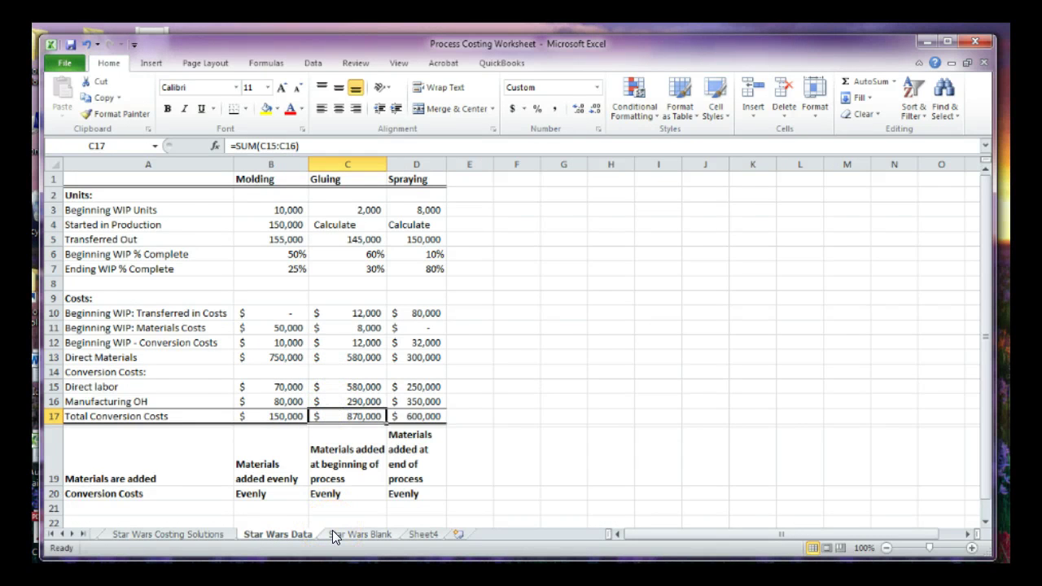
{"action": "left_click", "coordinate": [333, 530]}
{"action": "type", "text": "580000"}
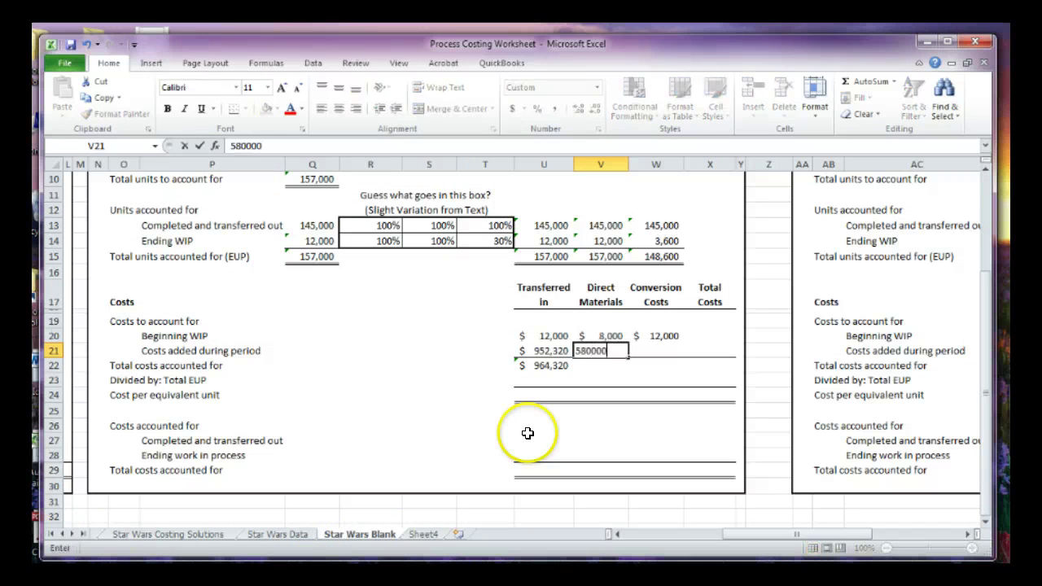
{"action": "key", "text": "Tab"}
{"action": "type", "text": "8"}
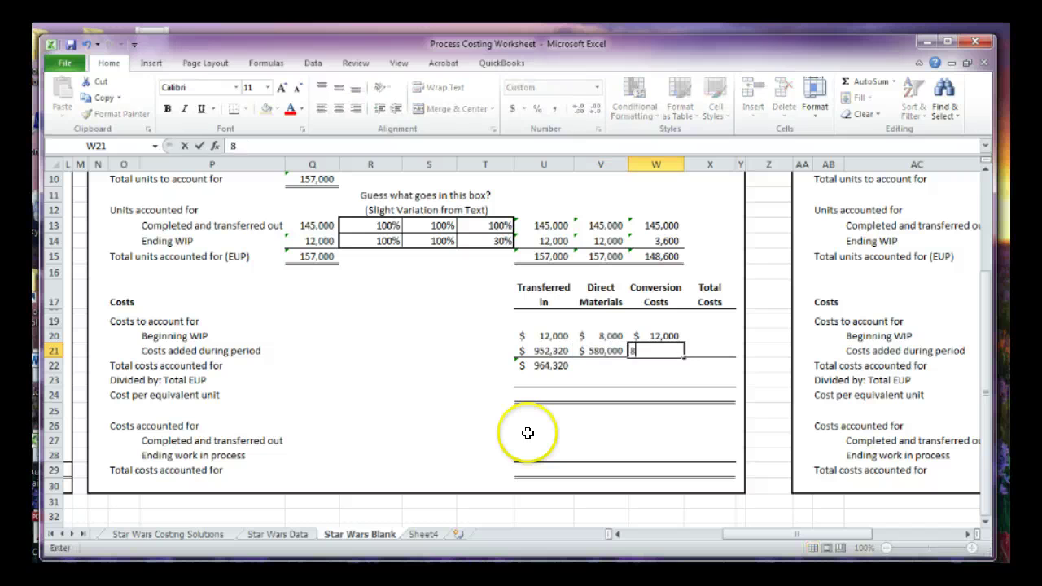
{"action": "type", "text": "70,000"}
{"action": "key", "text": "Return"}
Extend the total costs accounted for formula from U22 across to W22
{"action": "key", "text": "Left"}
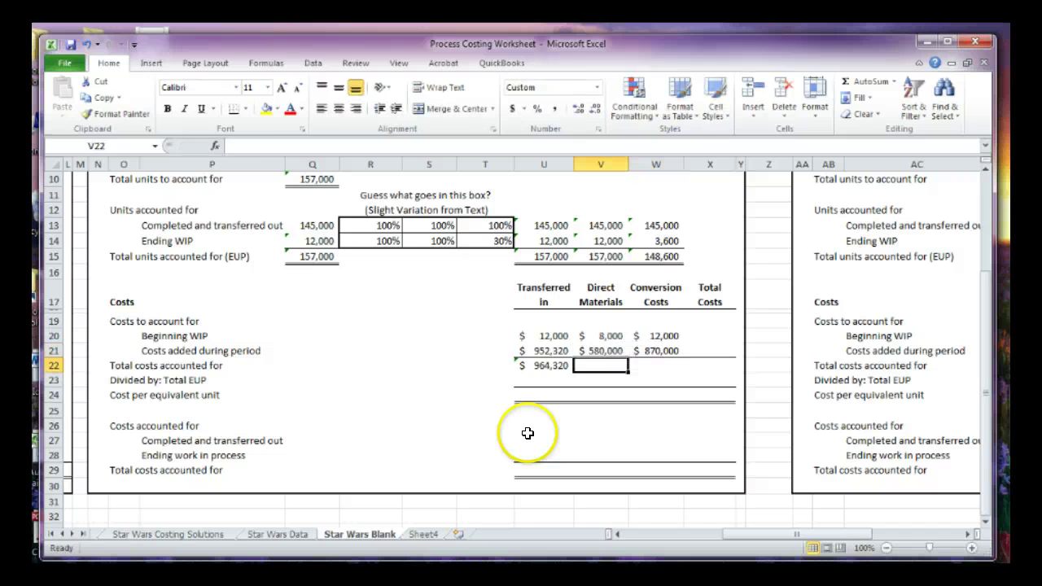
{"action": "left_click", "coordinate": [544, 365]}
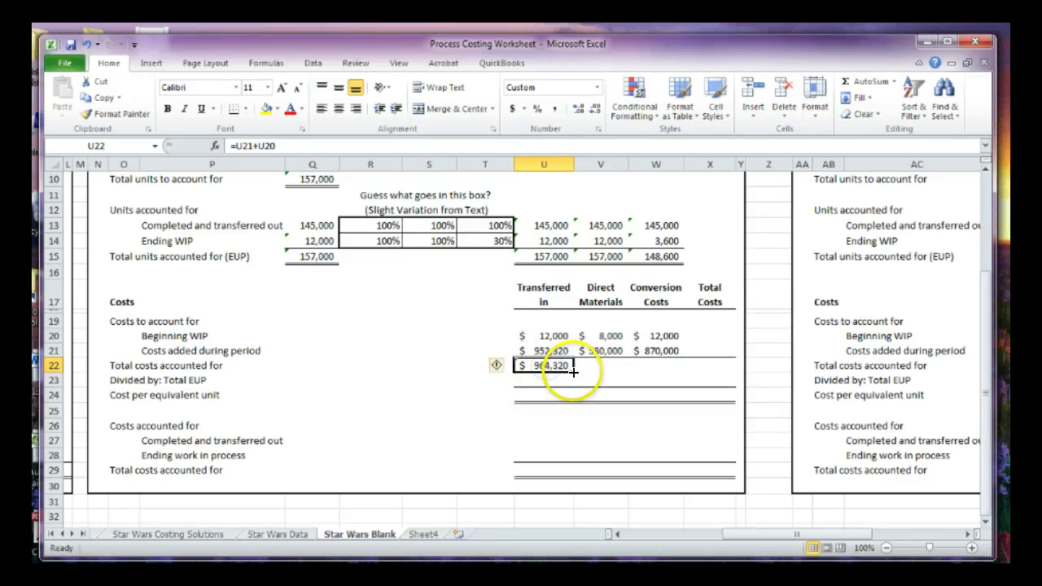
{"action": "left_click_drag", "start_coordinate": [577, 374], "coordinate": [674, 365]}
Total the beginning WIP costs in X20 with =SUM(U20:W20) and extend the formula down to X21
{"action": "left_click", "coordinate": [722, 335]}
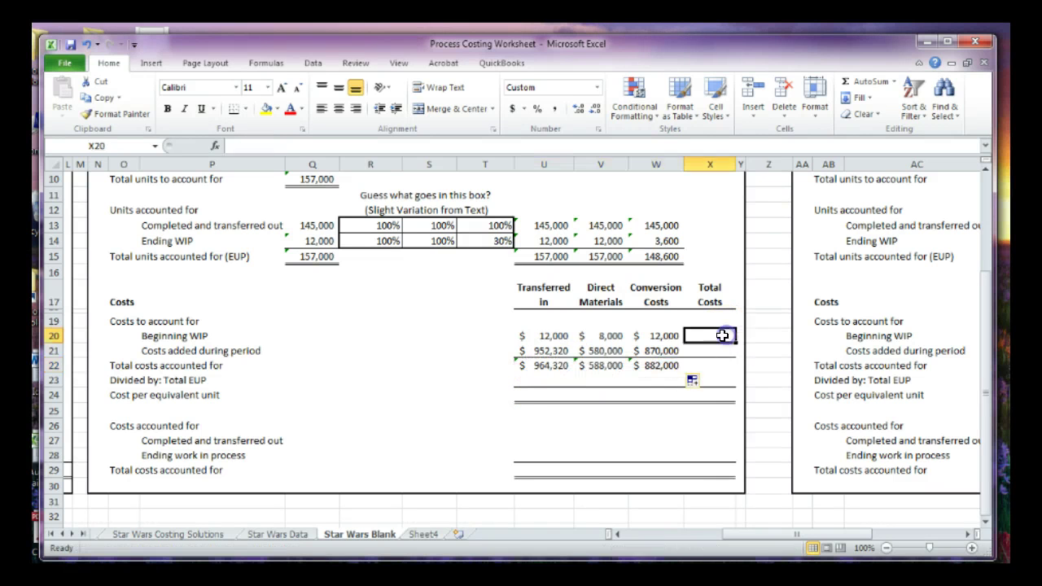
{"action": "type", "text": "=sum("}
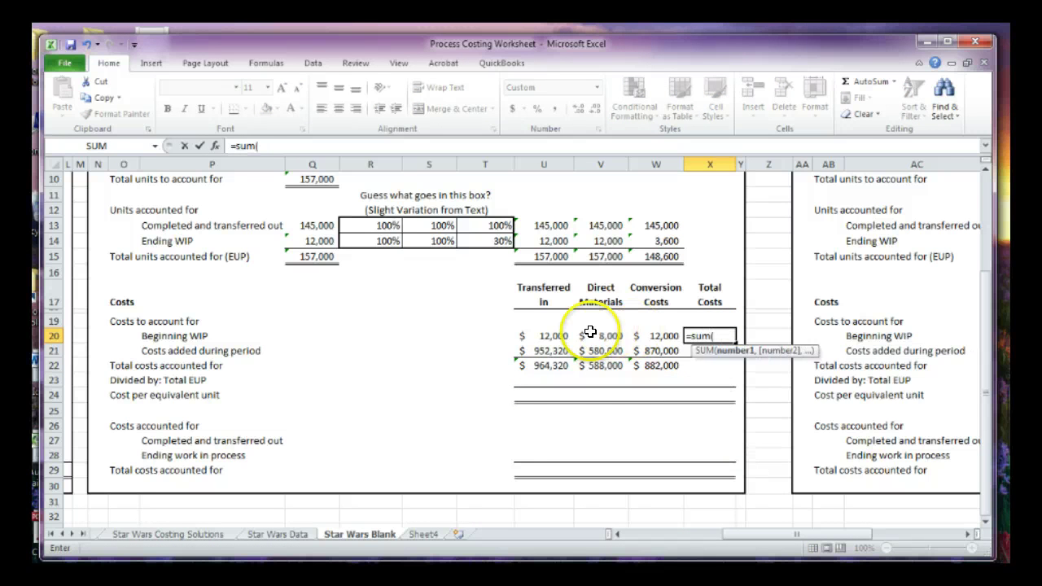
{"action": "left_click_drag", "start_coordinate": [530, 335], "coordinate": [656, 334]}
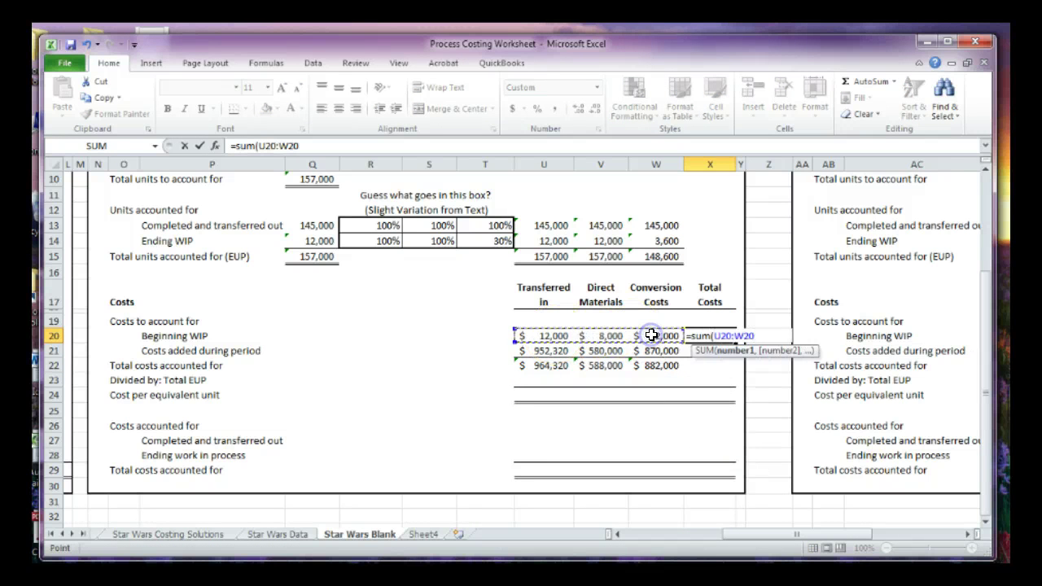
{"action": "key", "text": "Return"}
{"action": "left_click", "coordinate": [710, 335]}
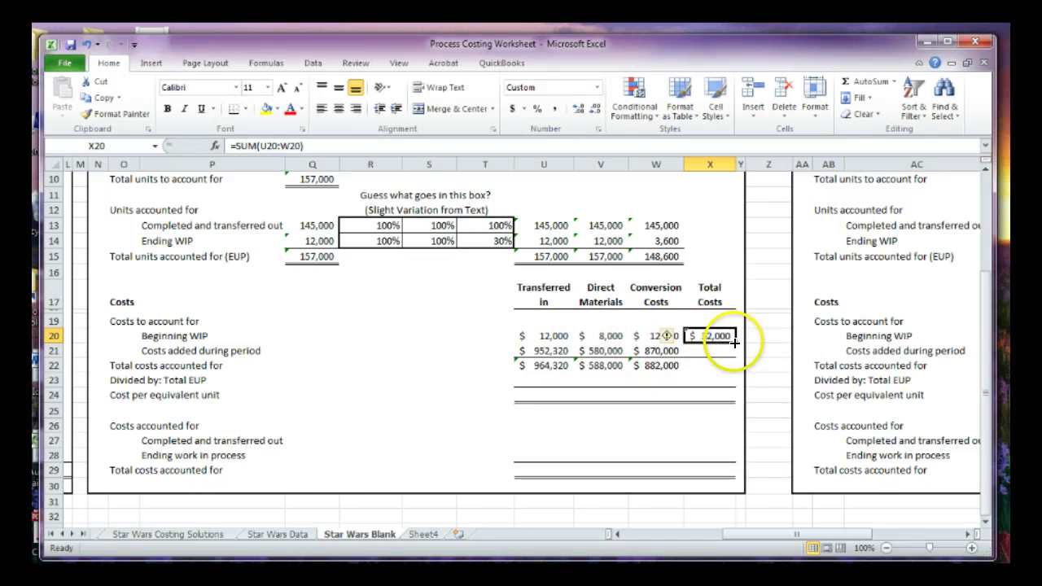
{"action": "left_click_drag", "start_coordinate": [736, 343], "coordinate": [733, 352]}
Calculate the overall total costs accounted for in X22 with the formula =X20+X21
{"action": "left_click", "coordinate": [715, 364]}
{"action": "type", "text": "="}
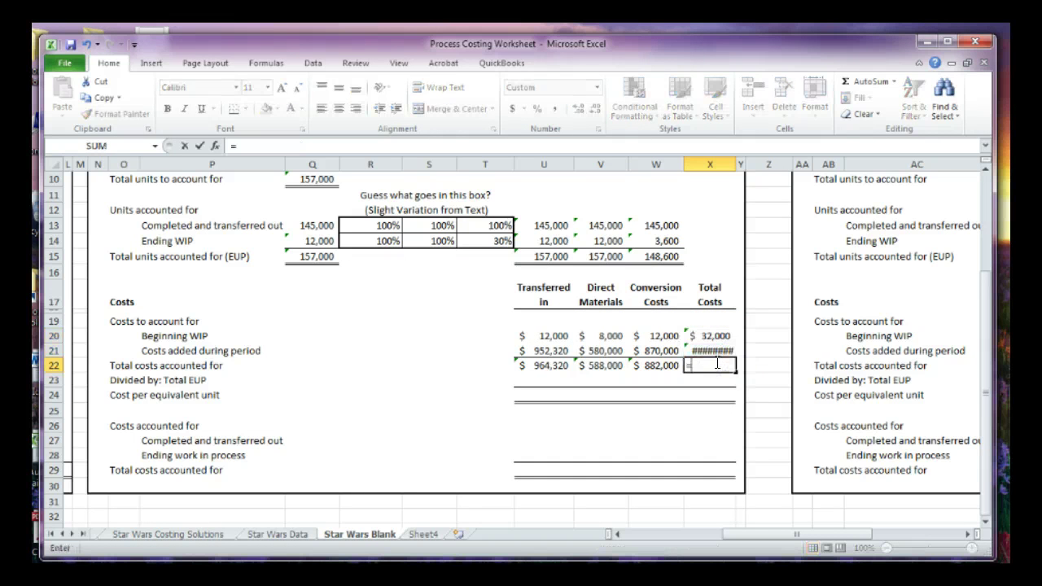
{"action": "key", "text": "Up"}
{"action": "key", "text": "Up"}
{"action": "type", "text": "+"}
{"action": "key", "text": "Up"}
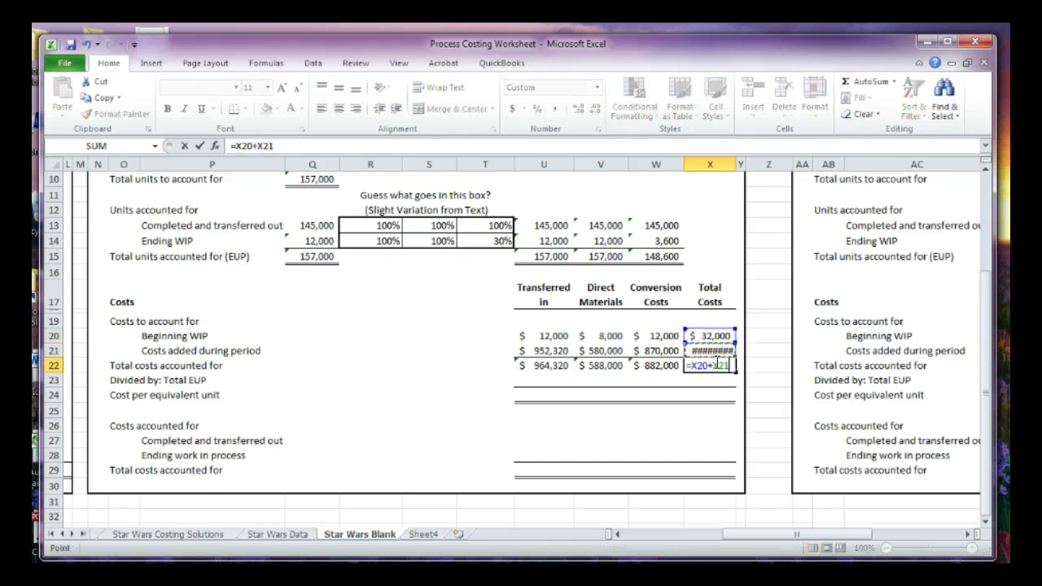
{"action": "key", "text": "Return"}
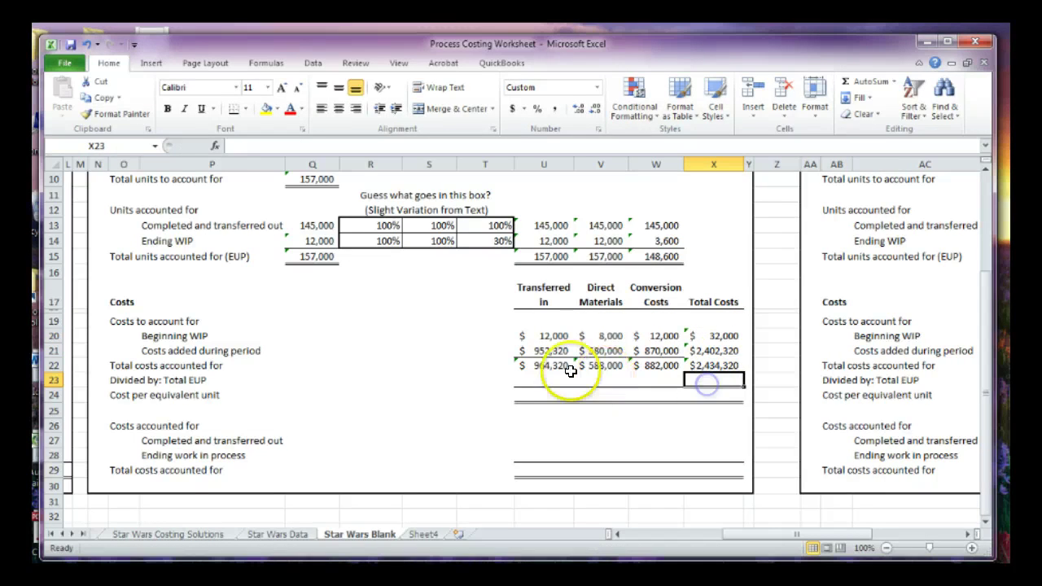
Review the report's total costs added, and check Gluing's direct labor and manufacturing overhead in C15:C16 of the Star Wars Data sheet
{"action": "left_click", "coordinate": [523, 377]}
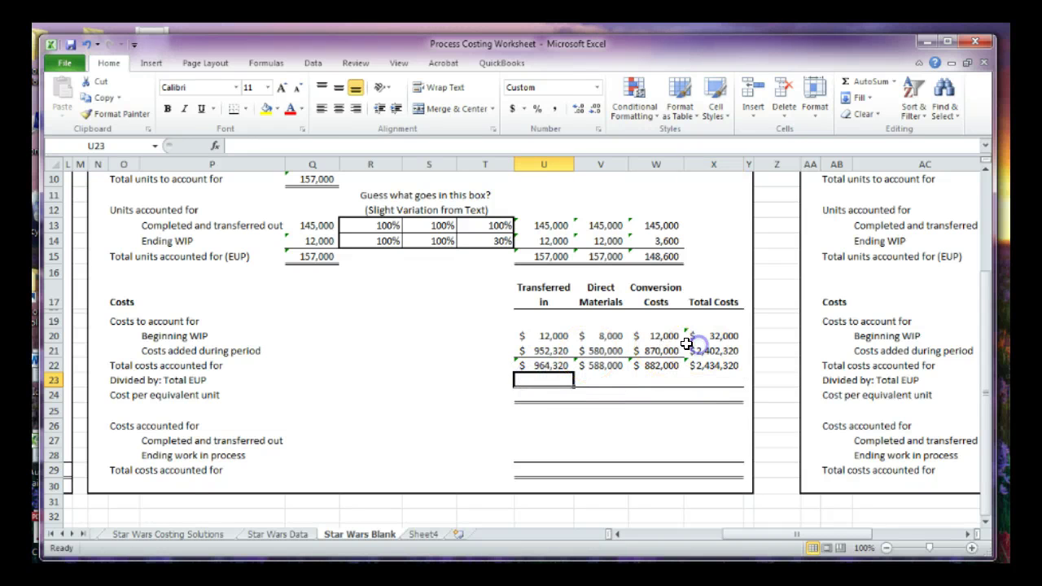
{"action": "left_click", "coordinate": [710, 350]}
{"action": "left_click", "coordinate": [443, 393]}
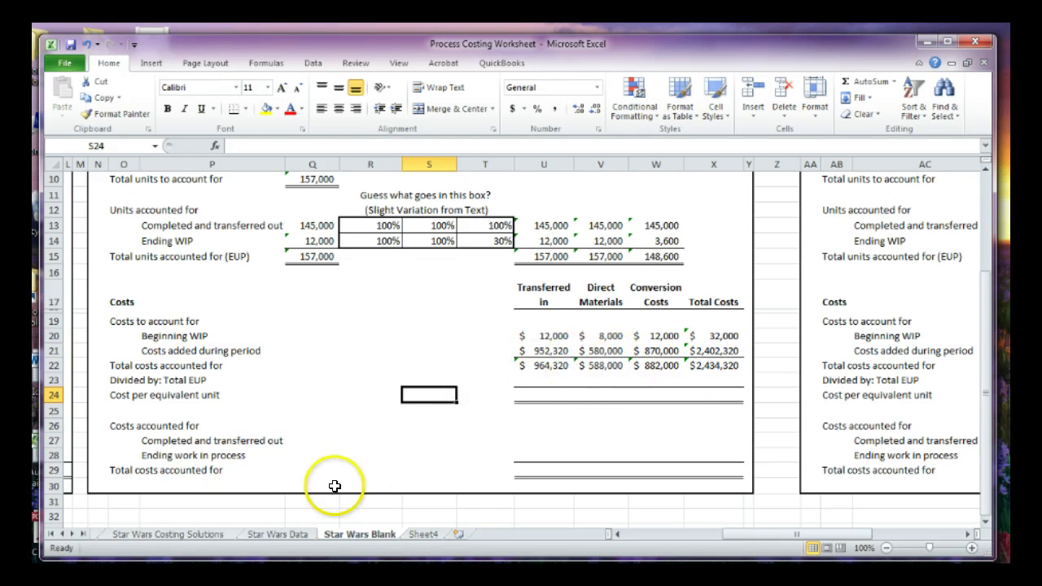
{"action": "left_click", "coordinate": [281, 535]}
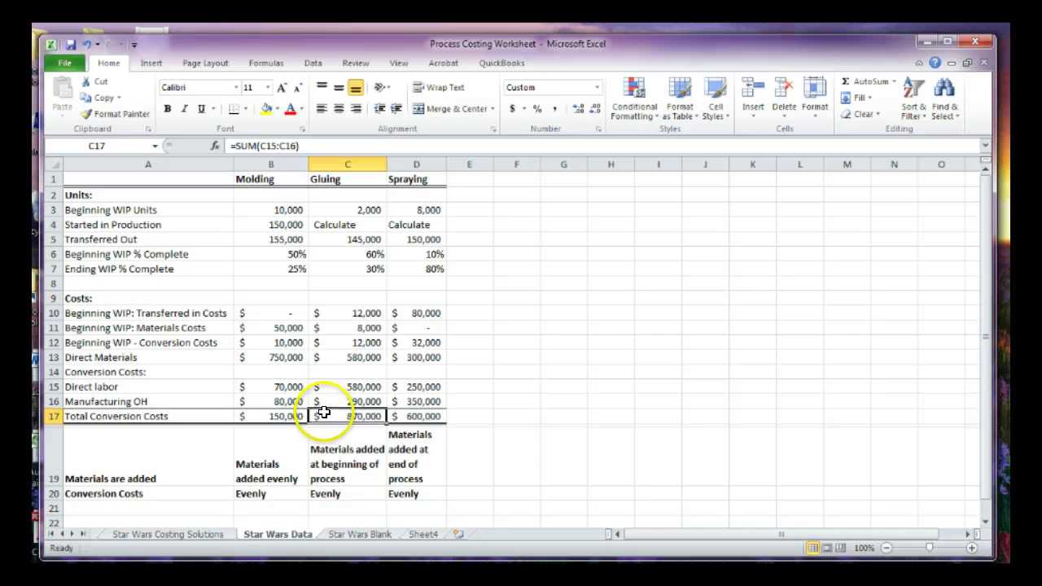
{"action": "left_click_drag", "start_coordinate": [331, 387], "coordinate": [330, 400]}
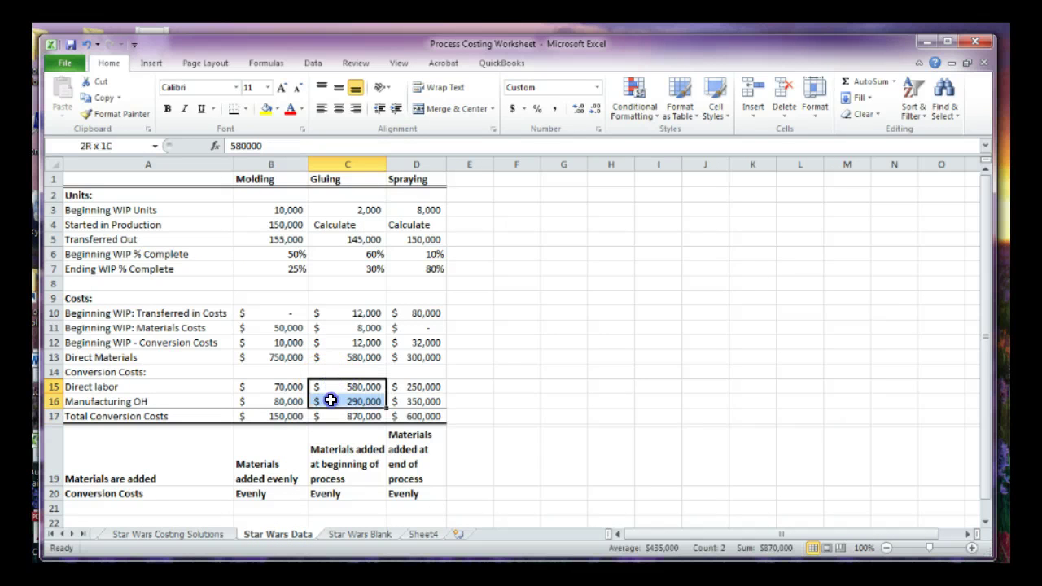
{"action": "left_click", "coordinate": [350, 535]}
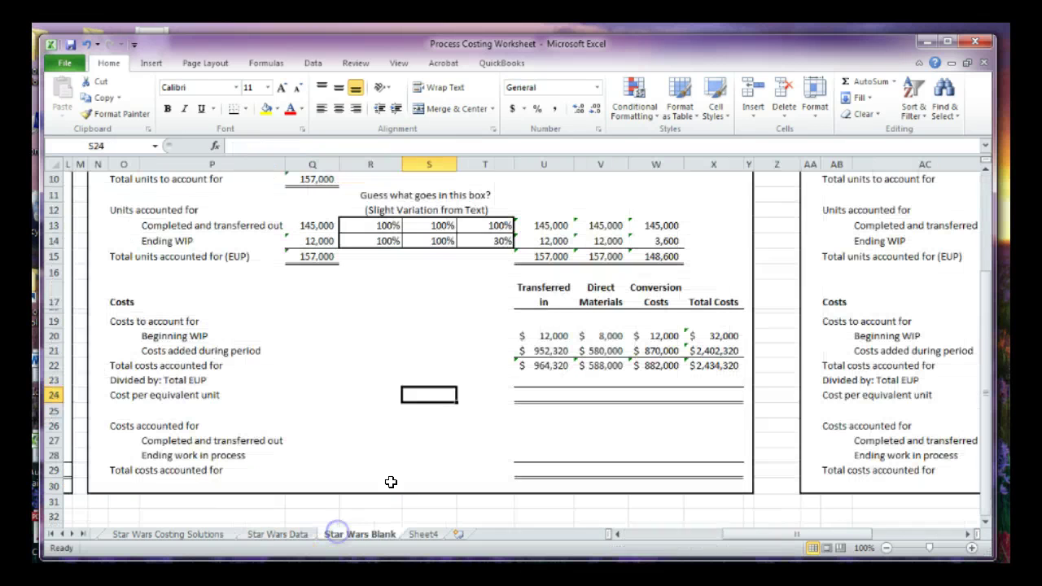
{"action": "left_click", "coordinate": [396, 457]}
Bring the total EUP into U23 with the formula =U15 and extend it across to W23
{"action": "left_click", "coordinate": [525, 380]}
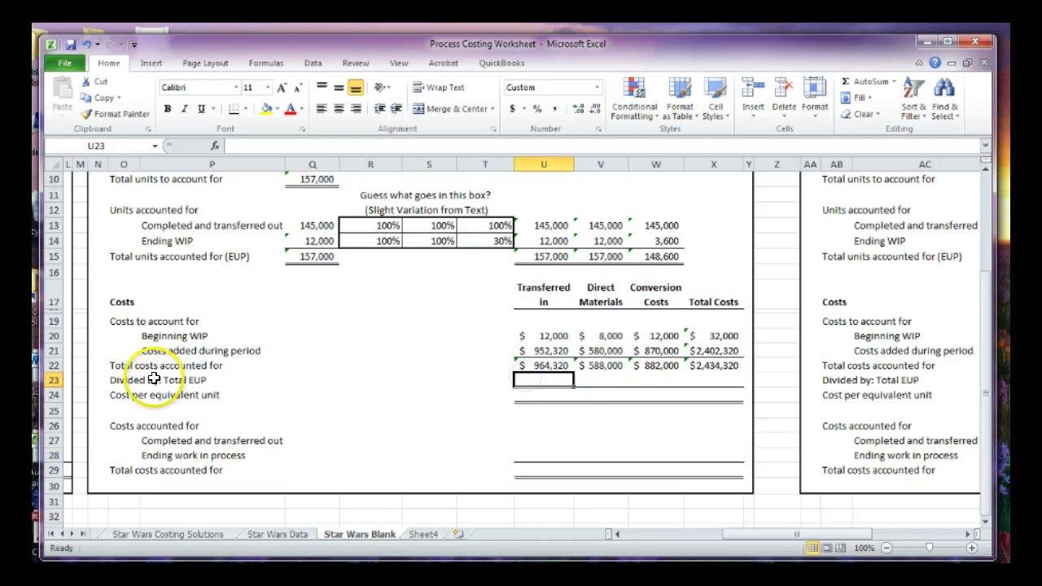
{"action": "type", "text": "="}
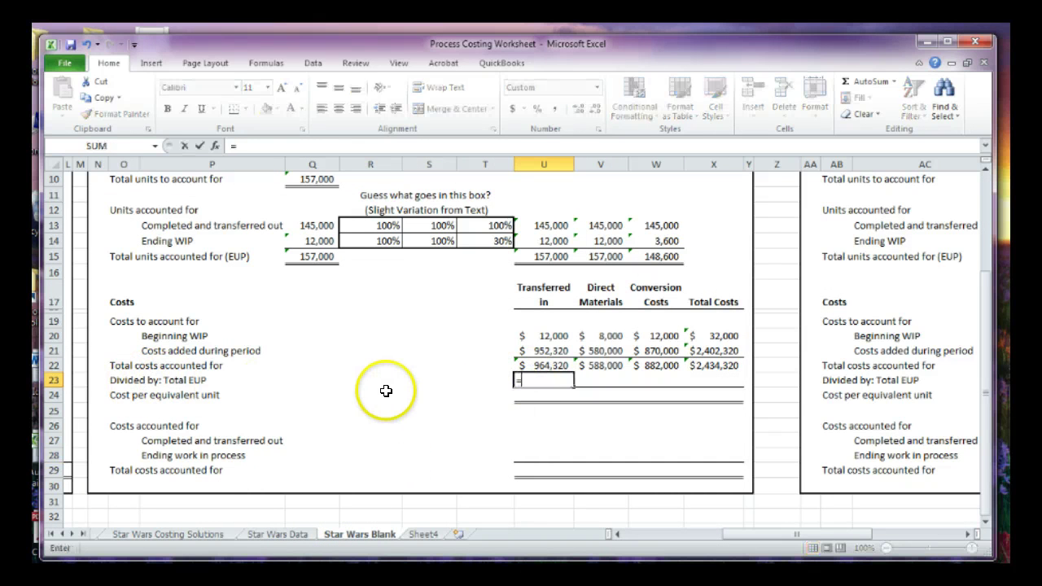
{"action": "left_click", "coordinate": [544, 253]}
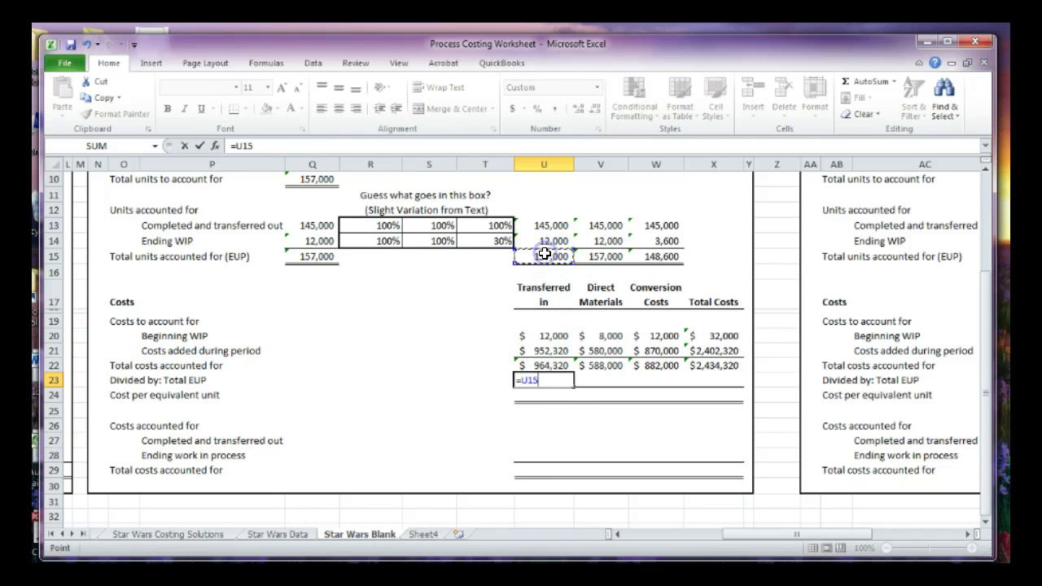
{"action": "key", "text": "Return"}
{"action": "left_click", "coordinate": [544, 378]}
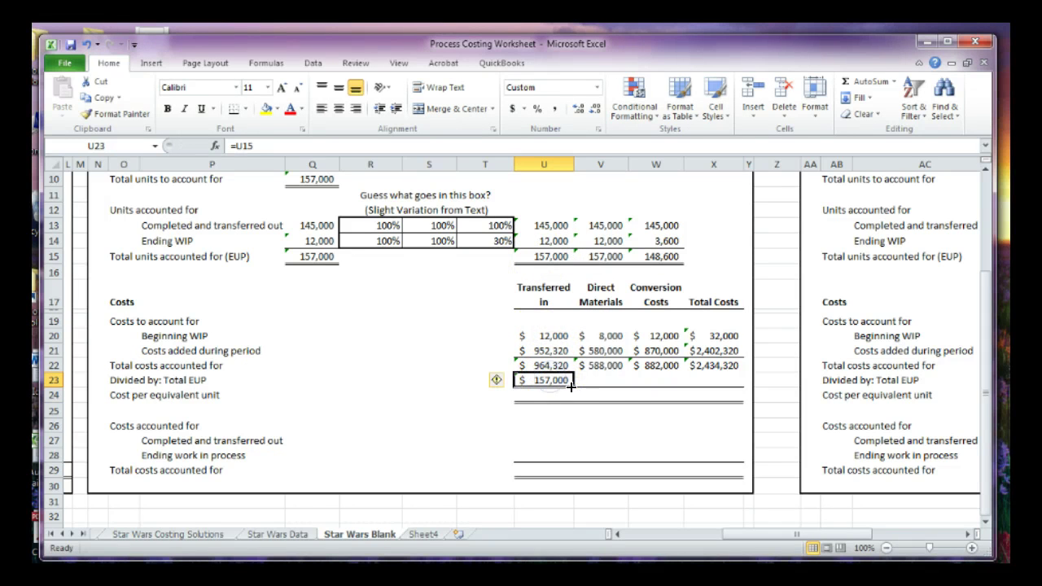
{"action": "left_click_drag", "start_coordinate": [572, 387], "coordinate": [684, 386]}
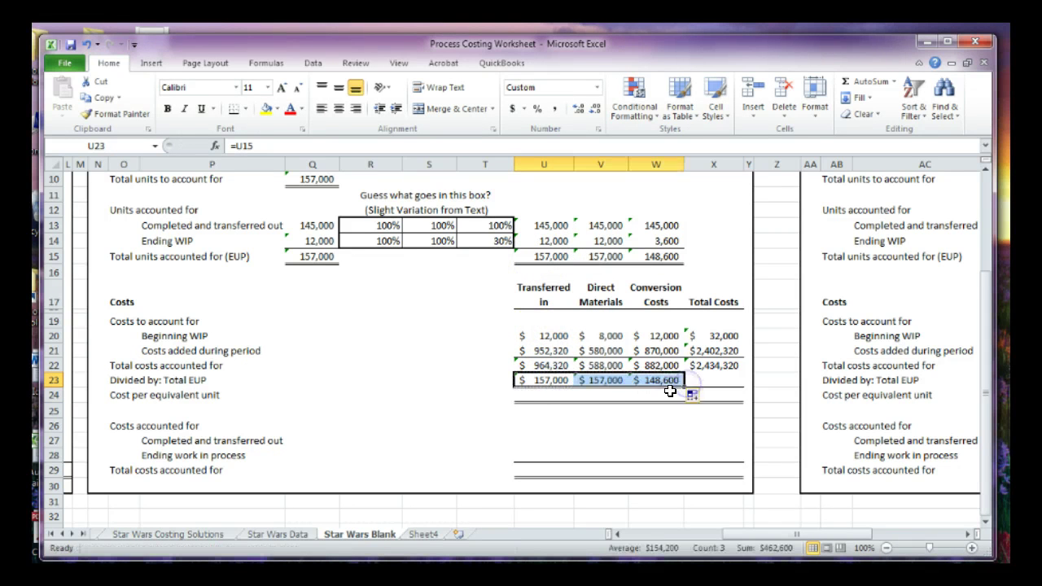
Calculate the cost per equivalent unit in U24 with the formula =U22/U23 and extend it across to W24
{"action": "left_click", "coordinate": [538, 396]}
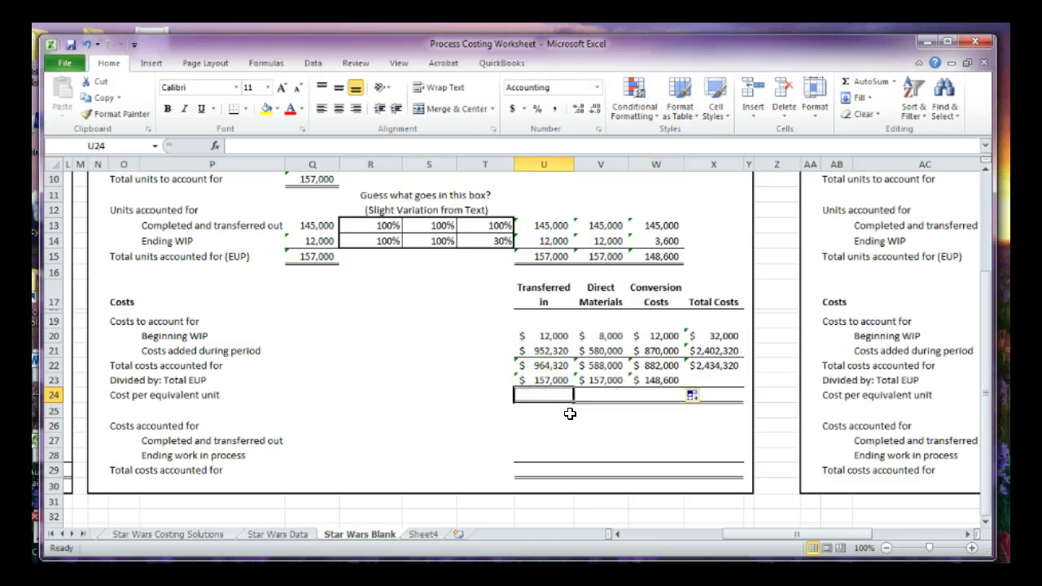
{"action": "type", "text": "="}
{"action": "key", "text": "Up"}
{"action": "key", "text": "Up"}
{"action": "type", "text": "/"}
{"action": "key", "text": "Up"}
{"action": "key", "text": "Return"}
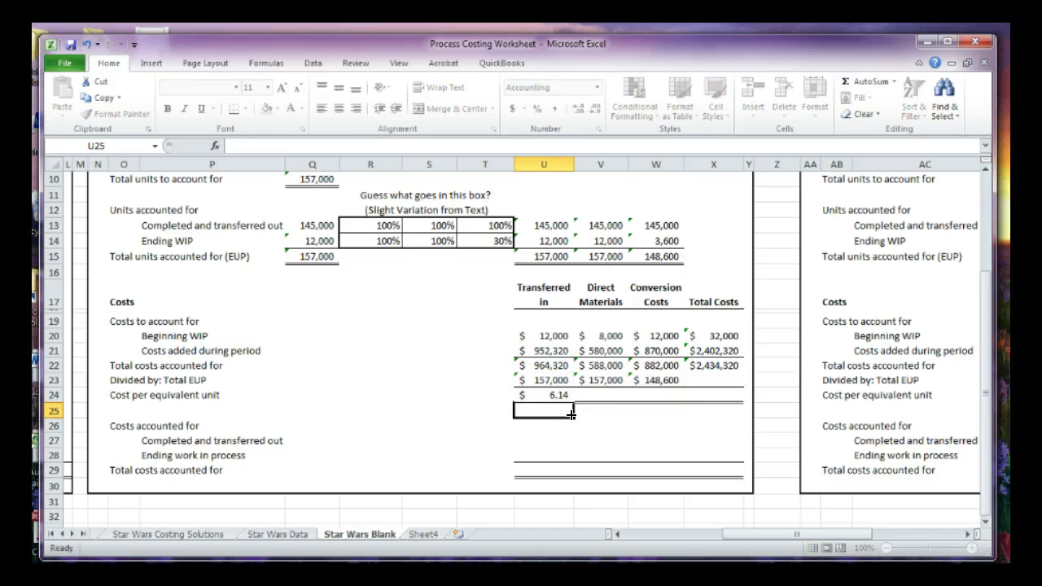
{"action": "left_click", "coordinate": [570, 405]}
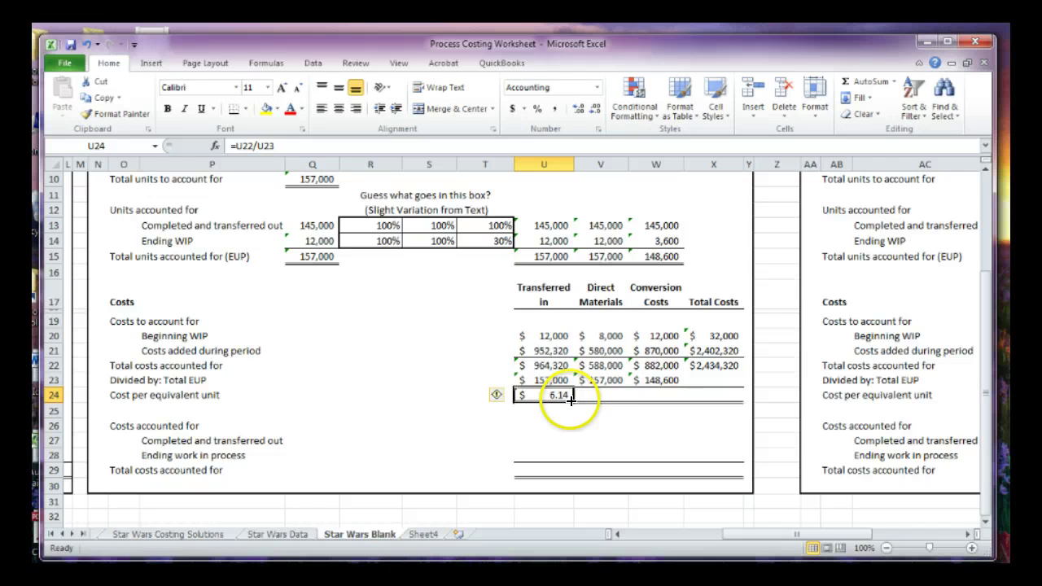
{"action": "left_click_drag", "start_coordinate": [570, 404], "coordinate": [684, 405]}
{"action": "left_click", "coordinate": [652, 424]}
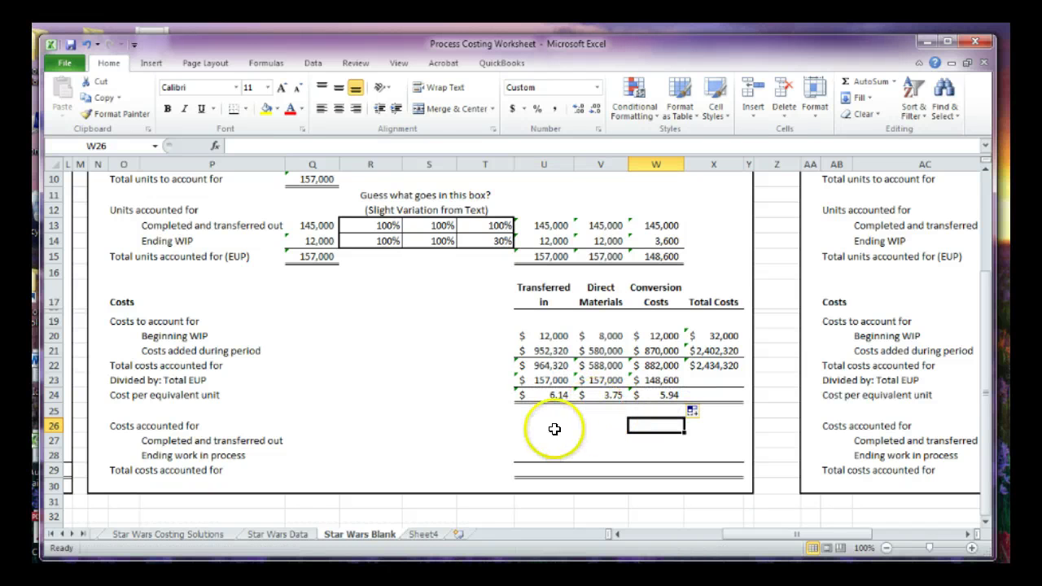
Compare Gluing's transferred-in unit cost in U24 with the previous department's total unit cost in K24, and check the unit costs in V24:W24
{"action": "left_click", "coordinate": [530, 397]}
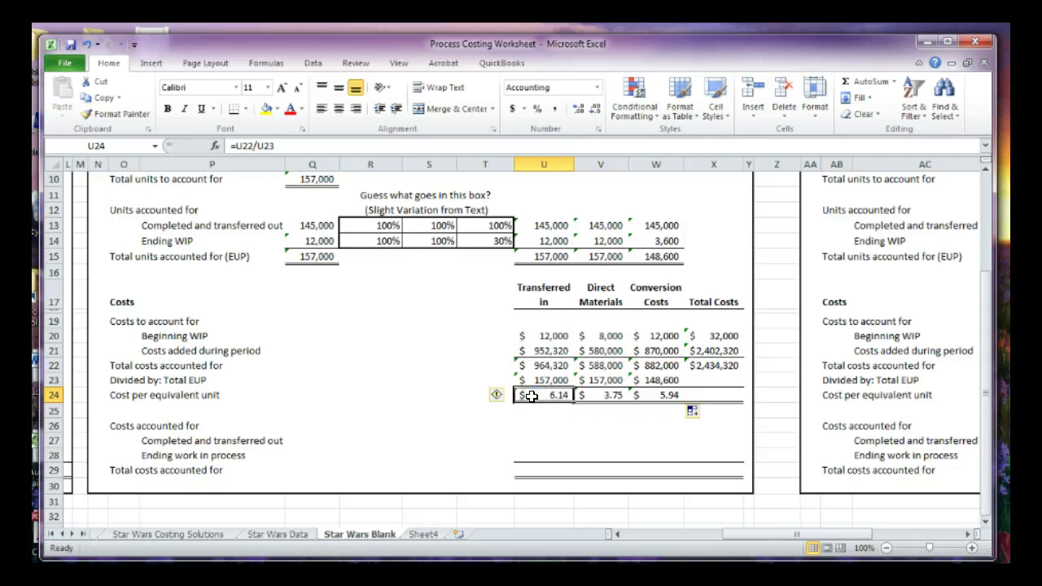
{"action": "left_click_drag", "start_coordinate": [747, 537], "coordinate": [711, 535]}
{"action": "left_click", "coordinate": [282, 397]}
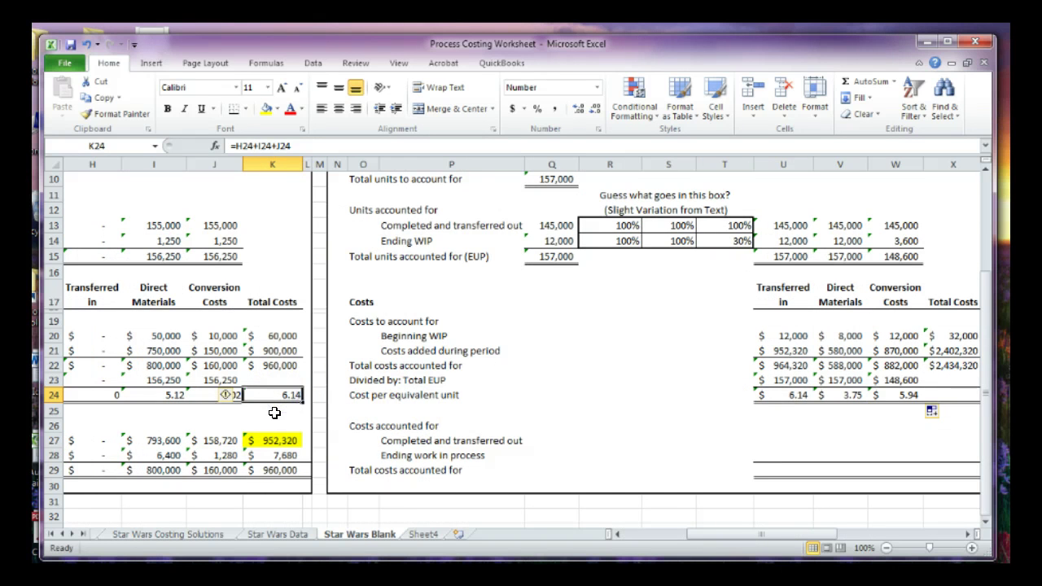
{"action": "left_click_drag", "start_coordinate": [717, 535], "coordinate": [758, 537]}
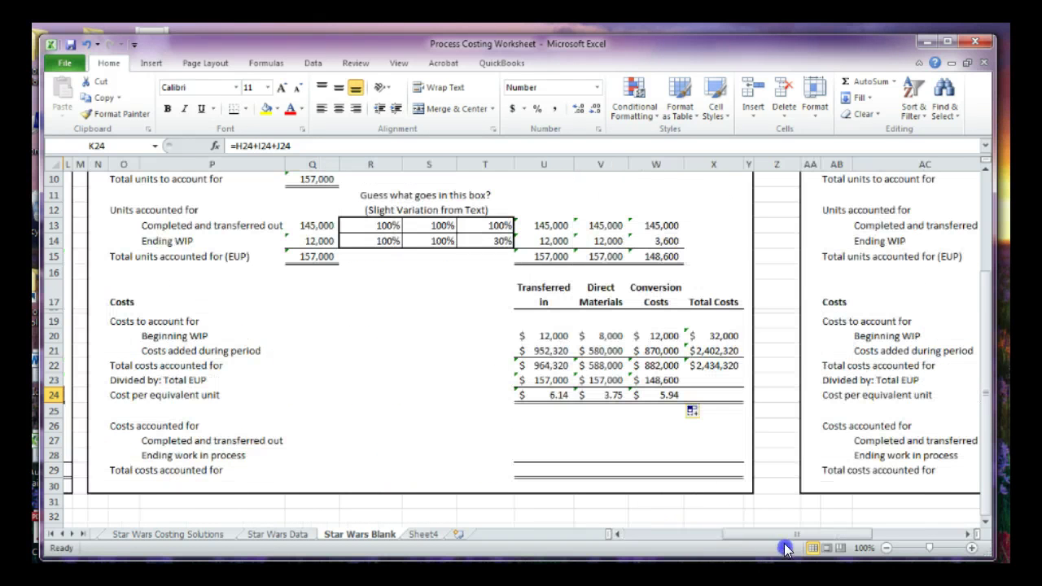
{"action": "left_click", "coordinate": [598, 396]}
{"action": "left_click", "coordinate": [669, 399]}
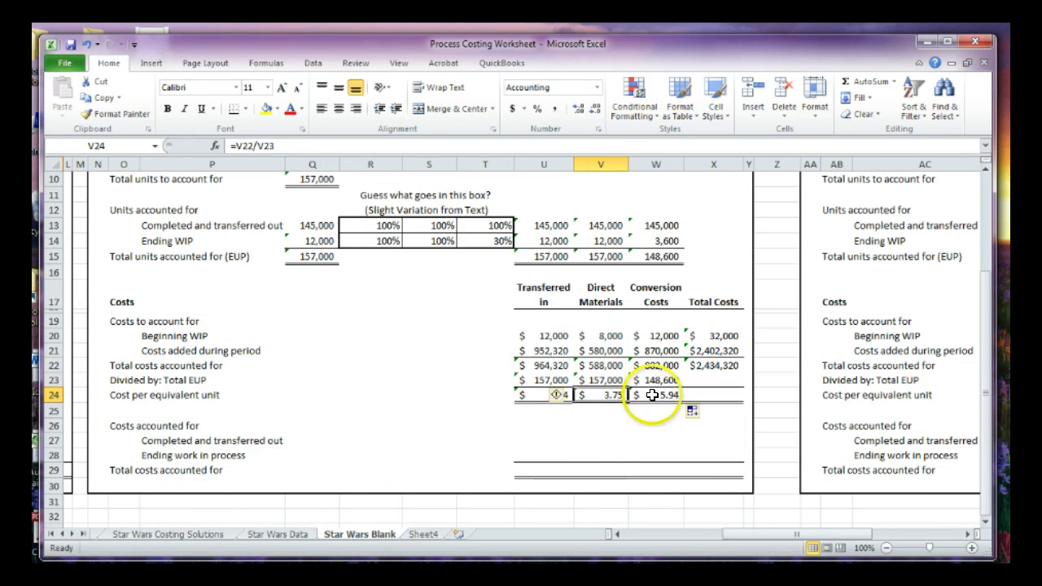
{"action": "left_click", "coordinate": [671, 405]}
Calculate the total cost per equivalent unit in X24 with the formula =SUM(U24:W24)
{"action": "left_click", "coordinate": [733, 398]}
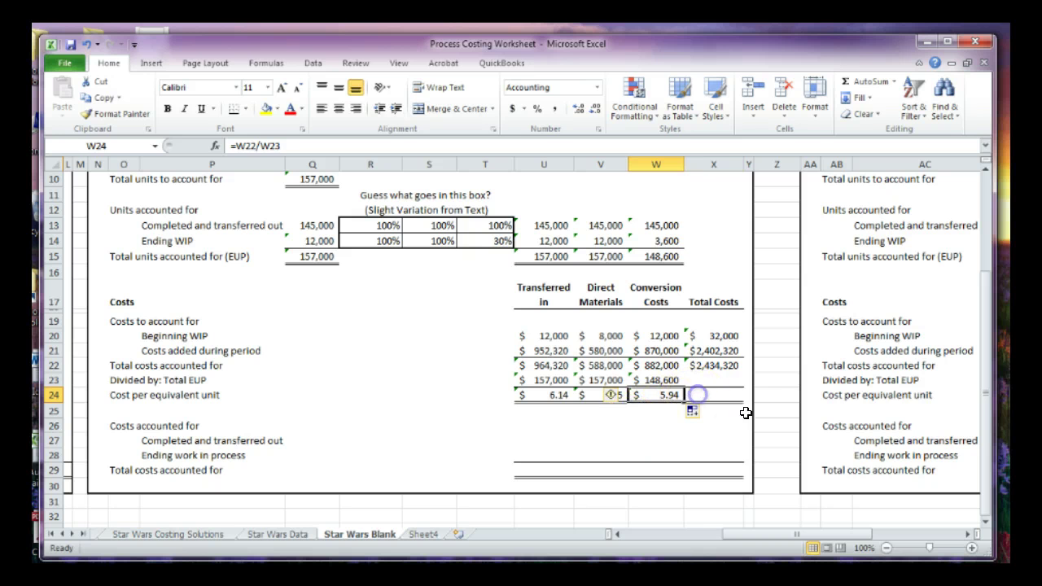
{"action": "type", "text": "=sum("}
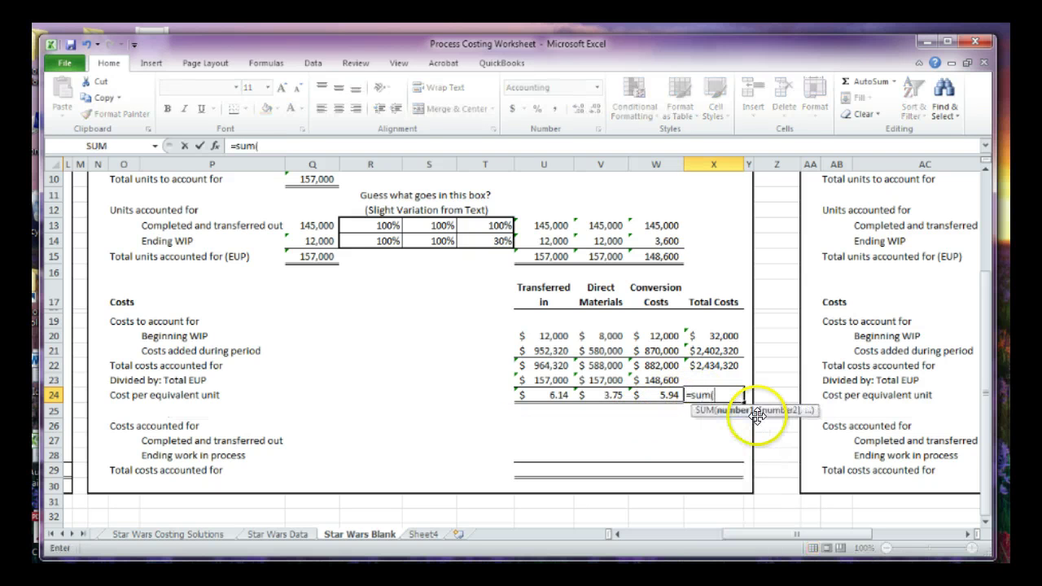
{"action": "left_click_drag", "start_coordinate": [542, 394], "coordinate": [631, 396]}
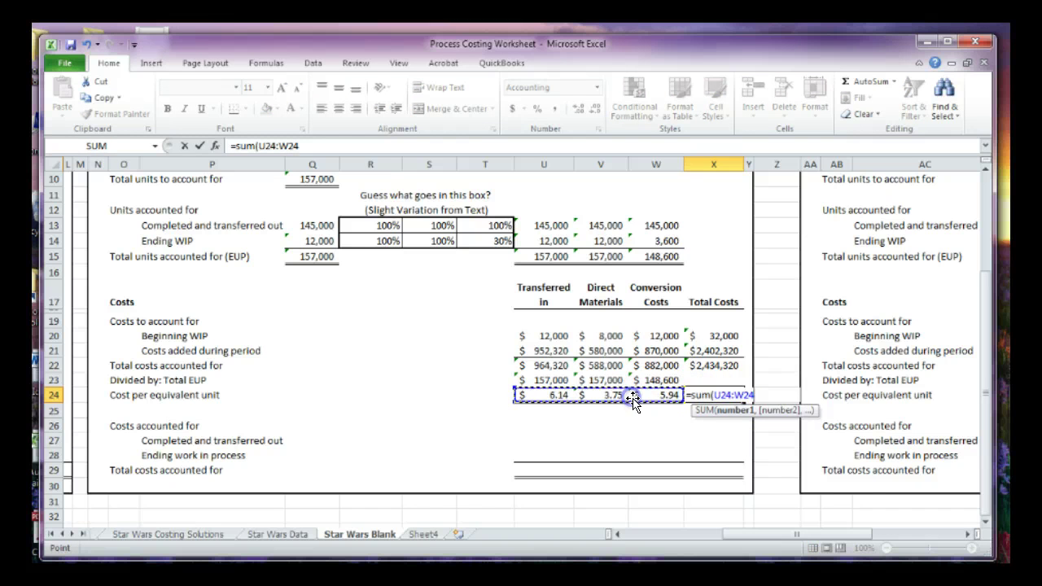
{"action": "key", "text": "Return"}
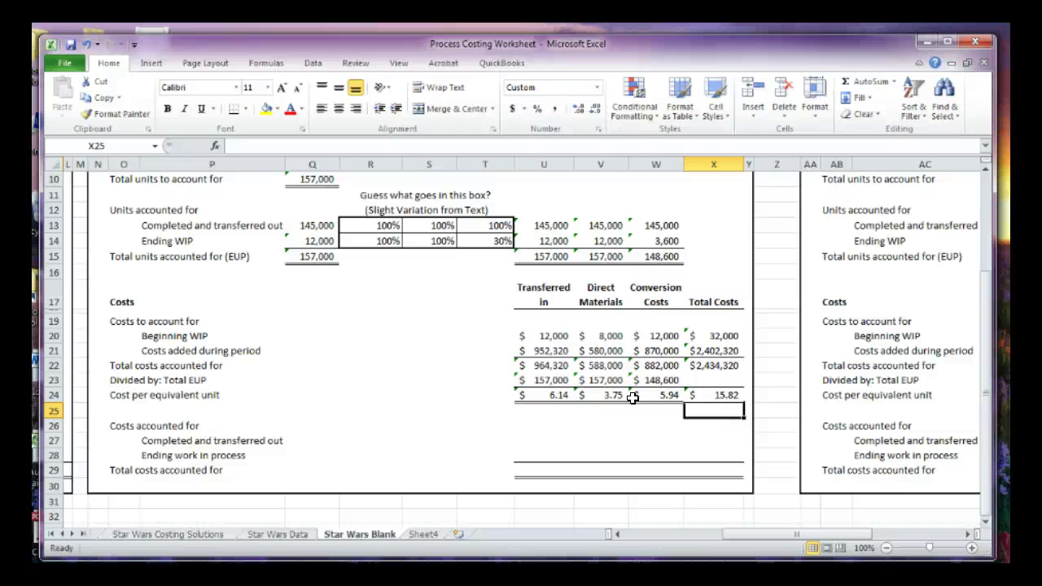
Calculate the transferred-in cost of units completed and transferred out in U27 with the formula =U24*U13
{"action": "left_click", "coordinate": [583, 426]}
{"action": "left_click", "coordinate": [481, 437]}
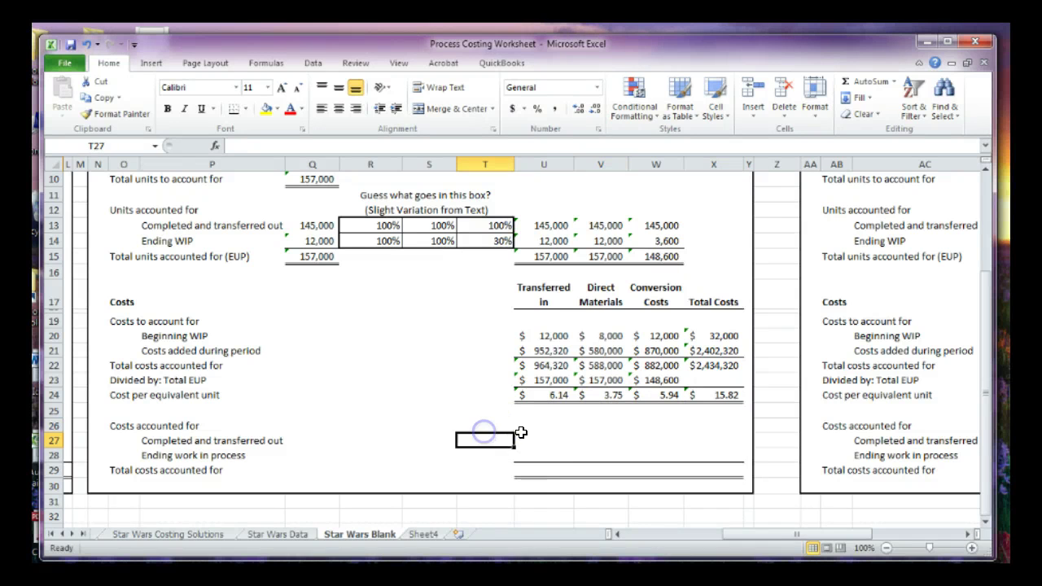
{"action": "left_click", "coordinate": [522, 437]}
{"action": "scroll", "coordinate": [407, 342], "scroll_direction": "down", "scroll_amount": 1}
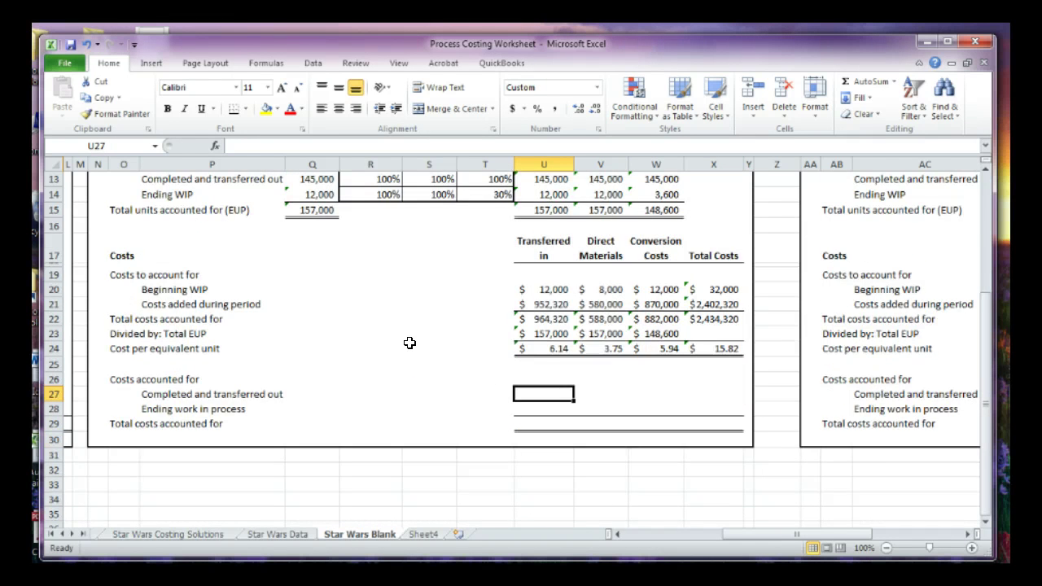
{"action": "scroll", "coordinate": [410, 342], "scroll_direction": "up", "scroll_amount": 1}
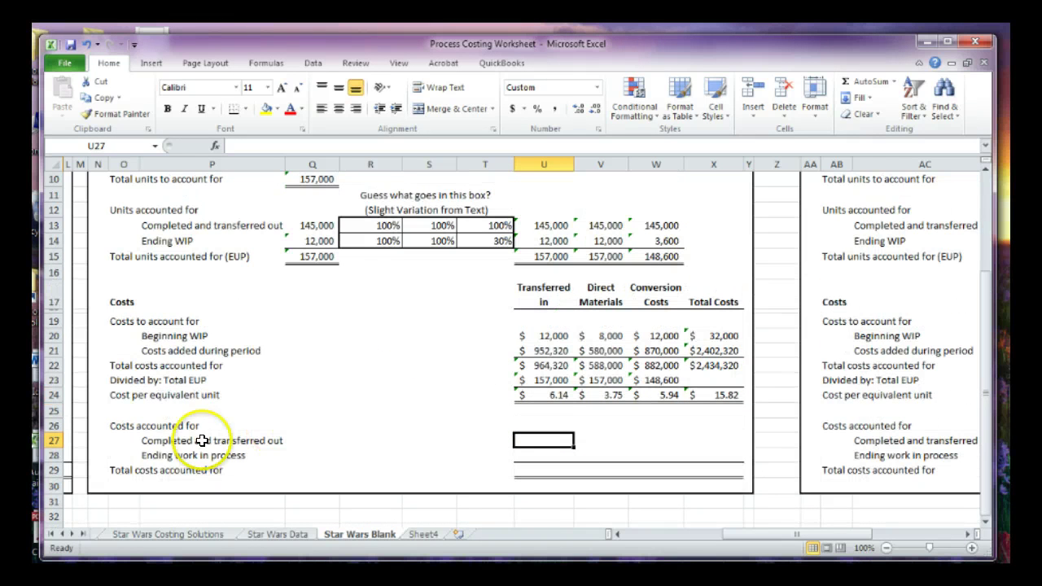
{"action": "left_click", "coordinate": [522, 390]}
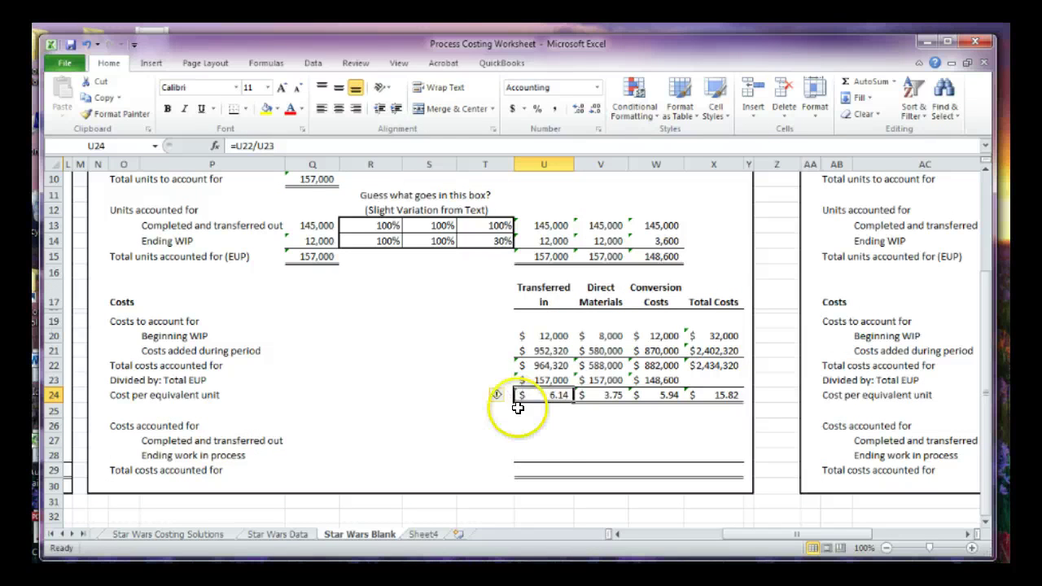
{"action": "left_click", "coordinate": [527, 450]}
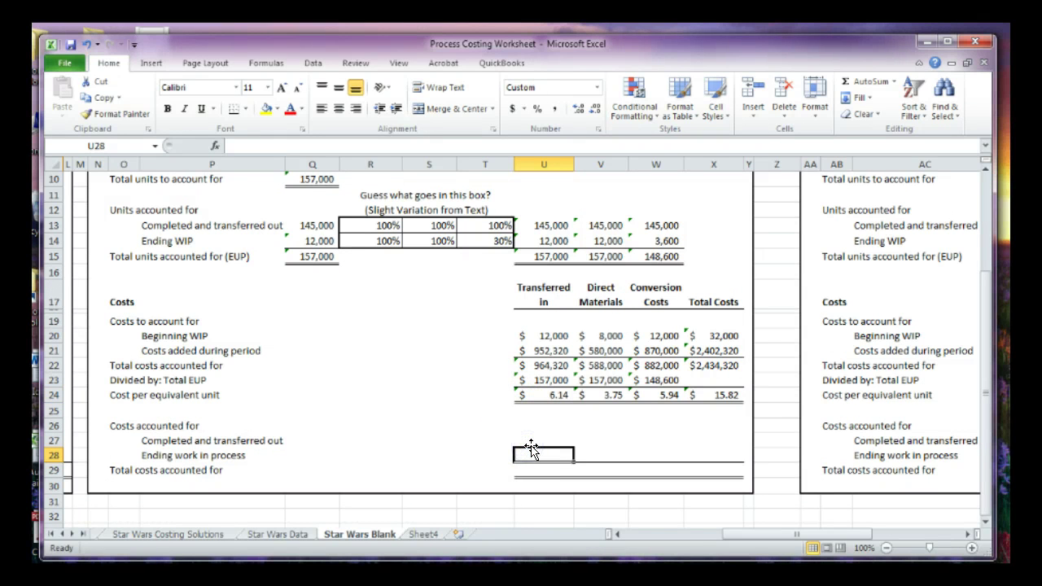
{"action": "left_click", "coordinate": [531, 444]}
{"action": "type", "text": "="}
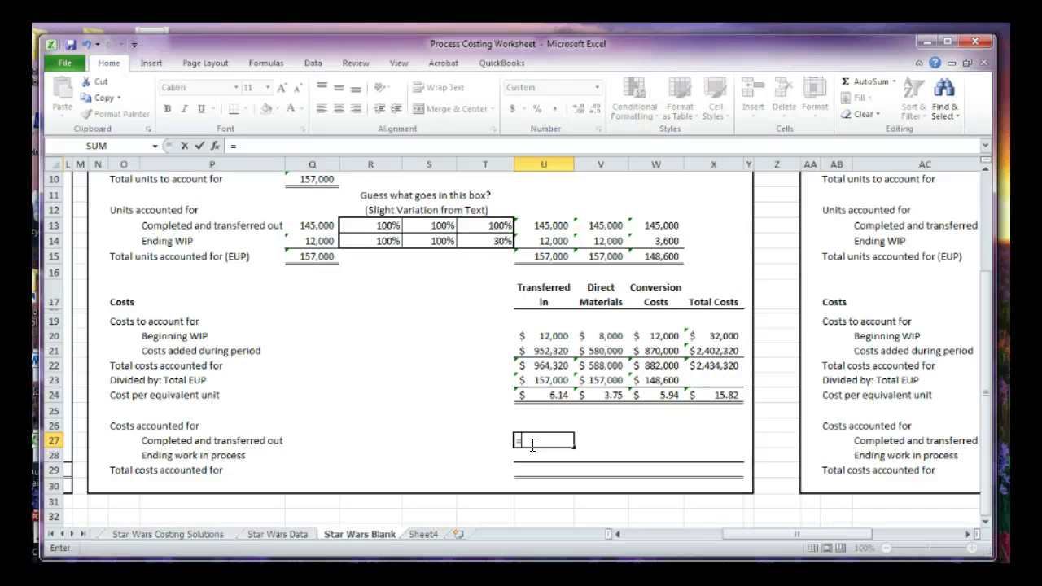
{"action": "key", "text": "Up"}
{"action": "key", "text": "Up"}
{"action": "key", "text": "Up"}
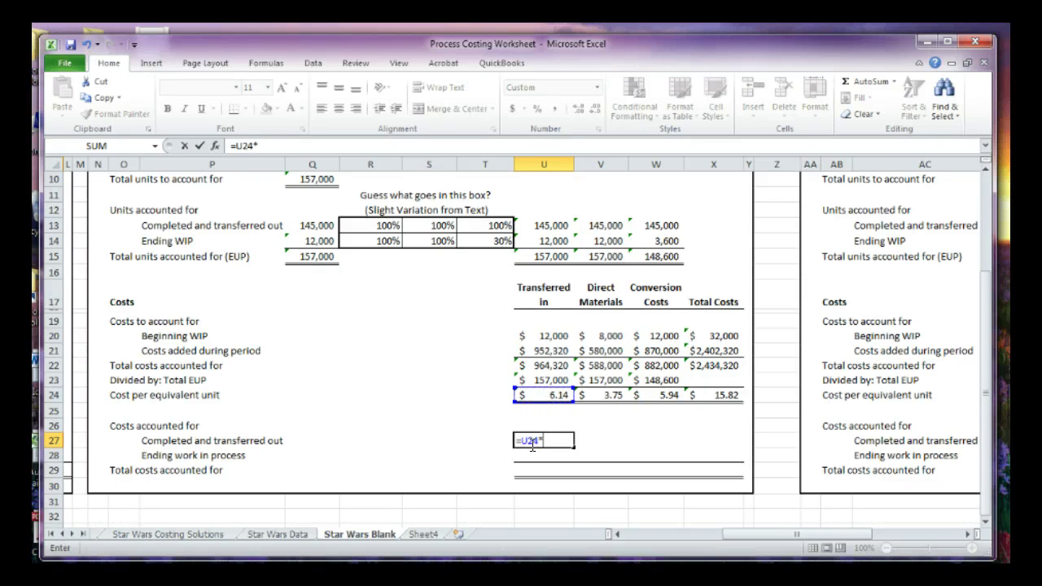
{"action": "left_click", "coordinate": [540, 220]}
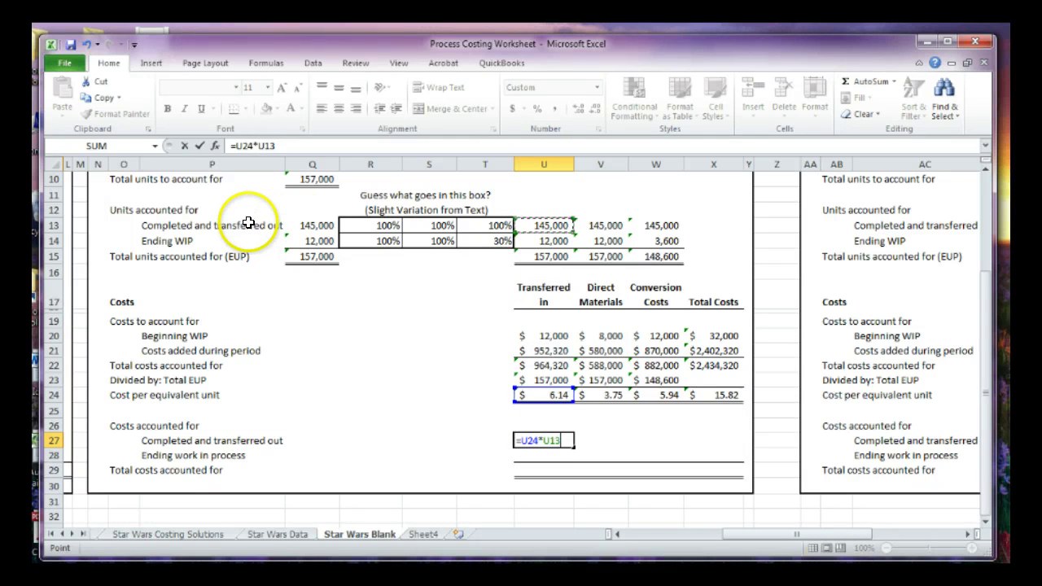
{"action": "key", "text": "Return"}
Calculate the transferred-in cost of ending work in process in U28 with the formula =U24*U14
{"action": "type", "text": "="}
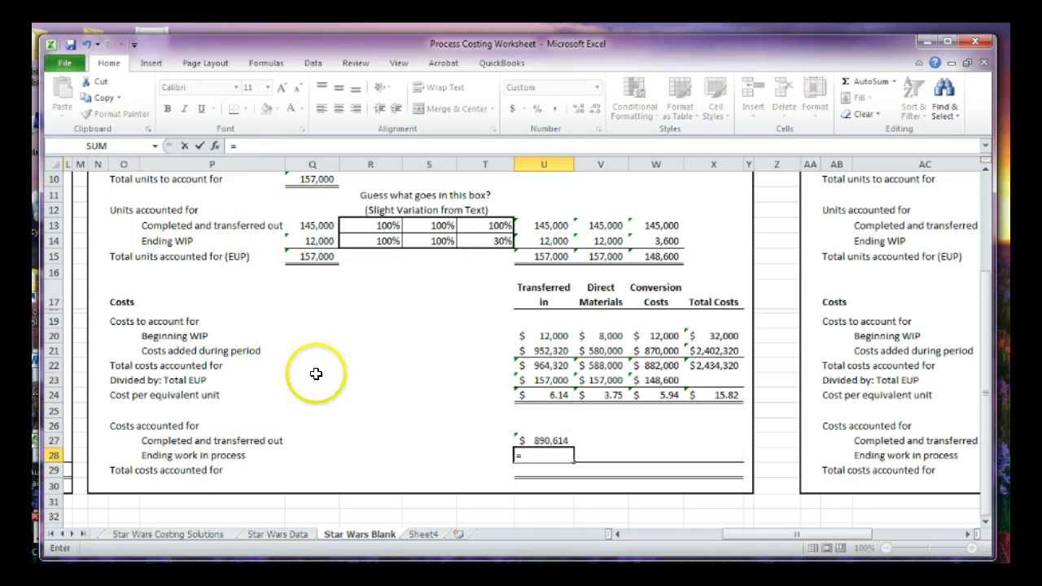
{"action": "left_click", "coordinate": [538, 397]}
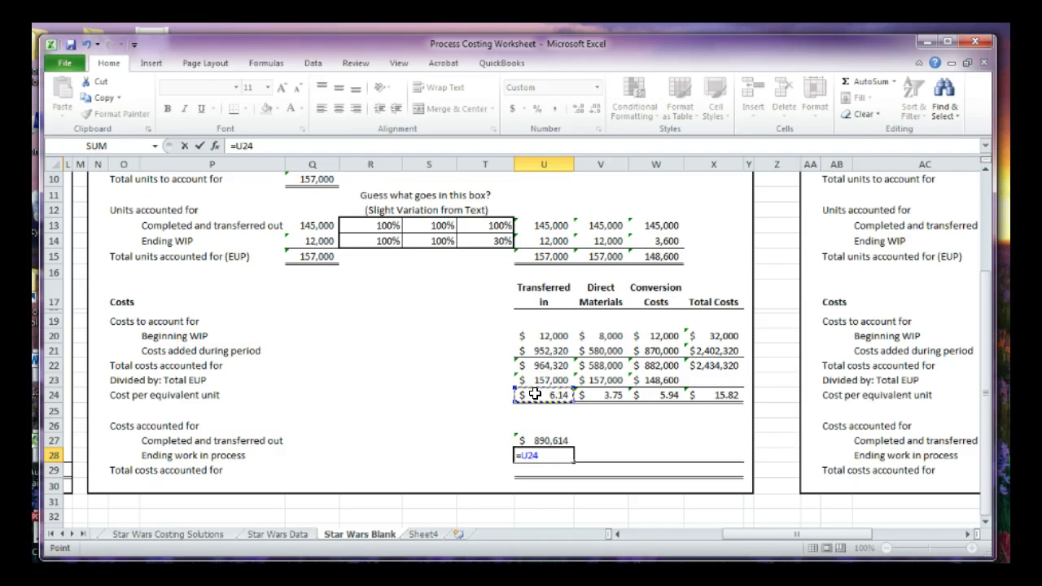
{"action": "left_click", "coordinate": [530, 238]}
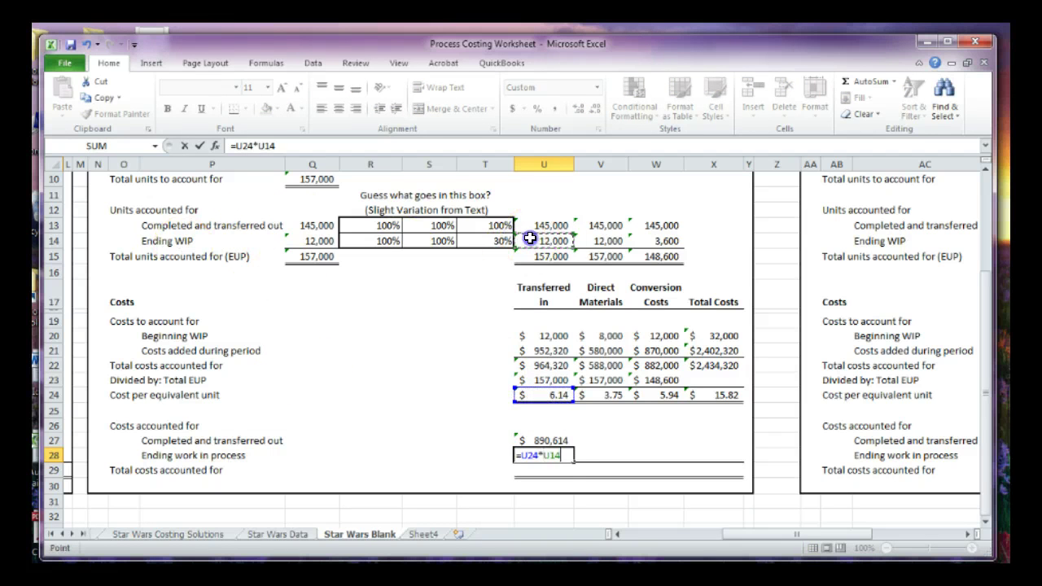
{"action": "key", "text": "Return"}
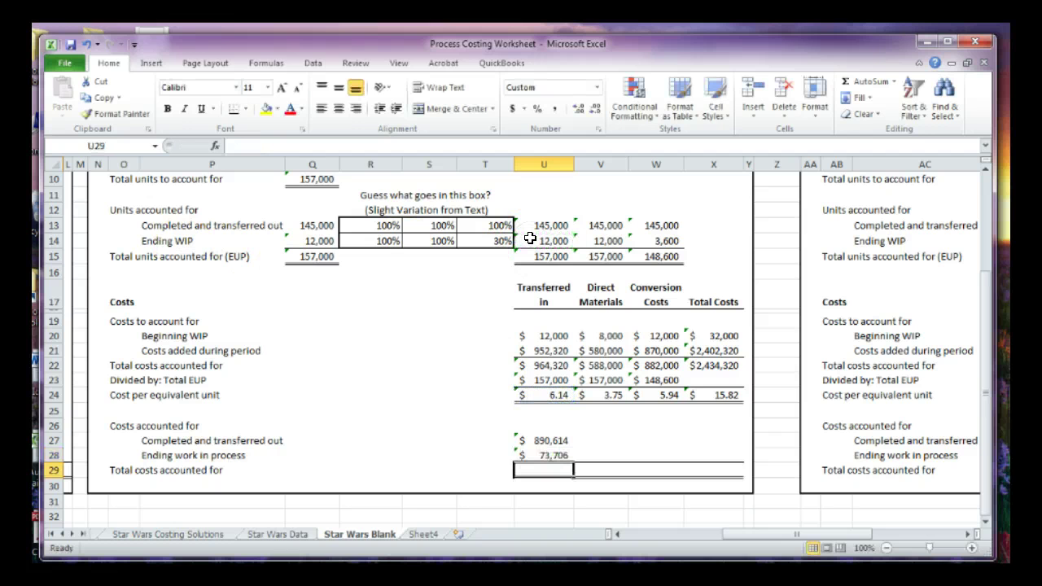
Calculate the transferred-in total costs accounted for in U29 with the formula =U27+U28
{"action": "type", "text": "="}
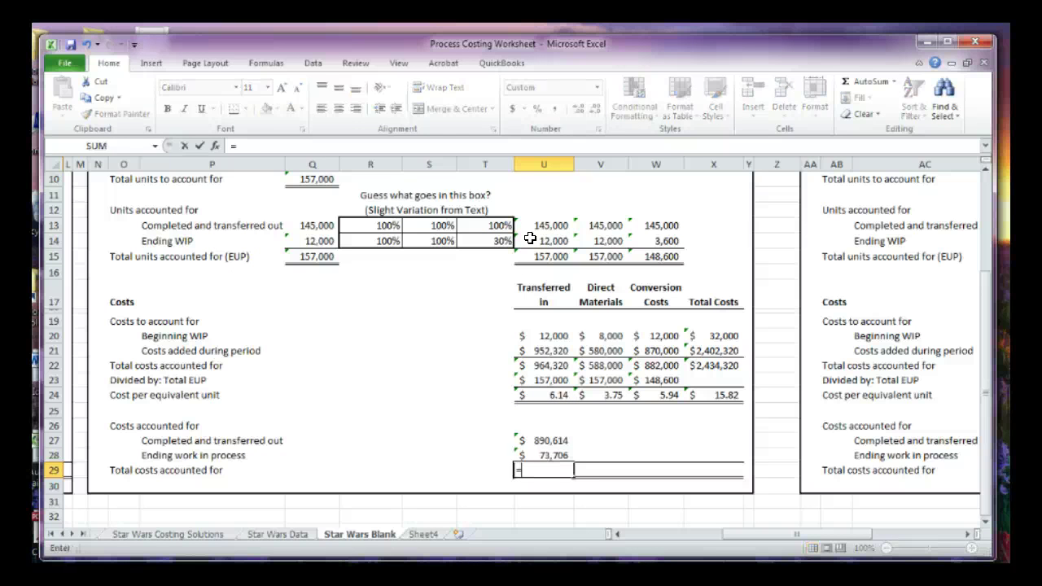
{"action": "key", "text": "Up"}
{"action": "key", "text": "Up"}
{"action": "type", "text": "+"}
{"action": "key", "text": "Up"}
{"action": "key", "text": "Return"}
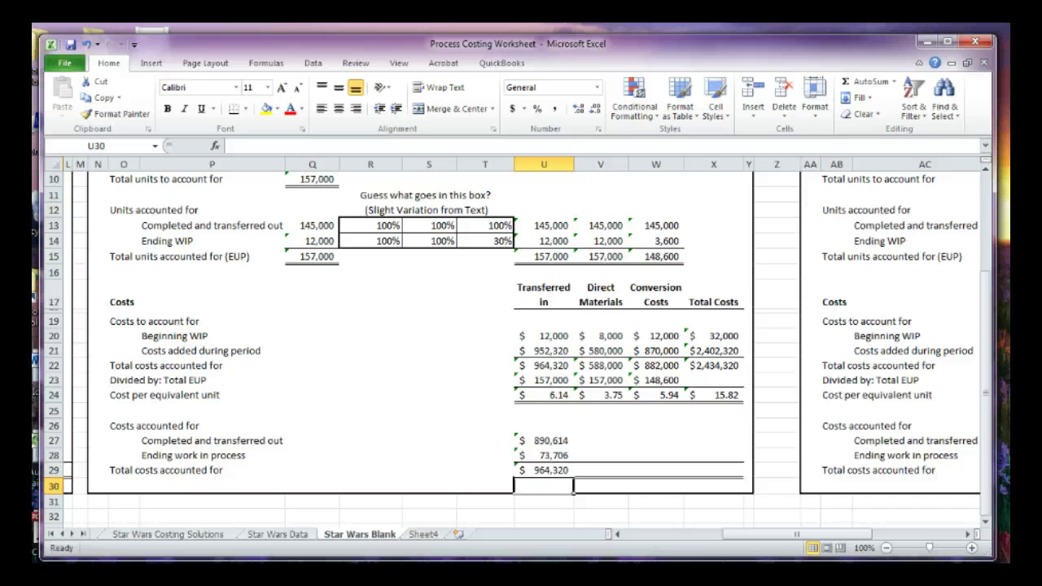
Compare the transferred-in total costs accounted for in U29 with the matching total in U22
{"action": "left_click_drag", "start_coordinate": [522, 472], "coordinate": [483, 372]}
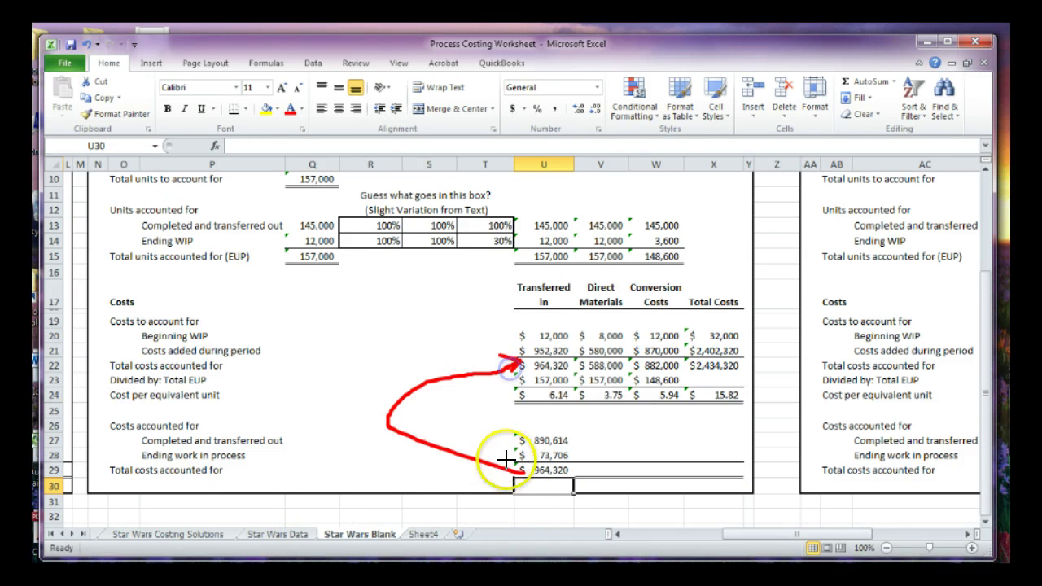
{"action": "left_click_drag", "start_coordinate": [500, 458], "coordinate": [521, 470]}
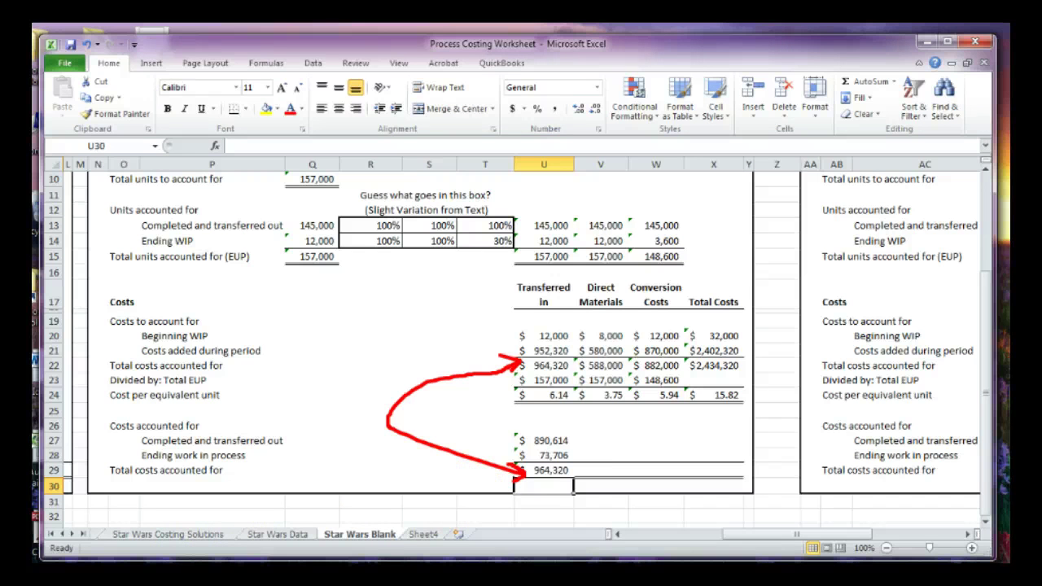
{"action": "key", "text": "Escape"}
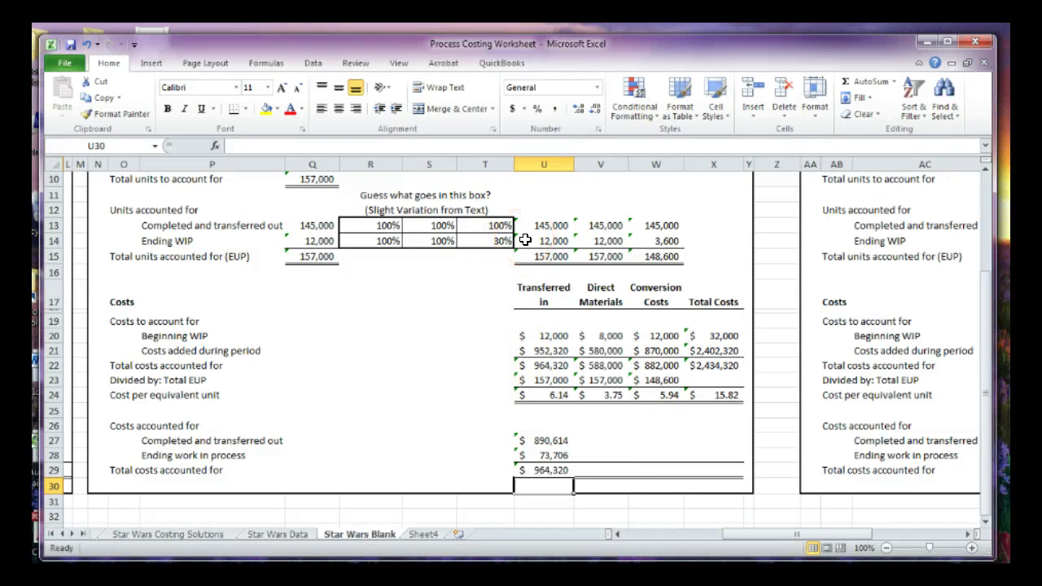
Extend the costs accounted for formulas in U27:U29 across to column W and compare the row 29 totals with V22 and W22
{"action": "scroll", "coordinate": [452, 464], "scroll_direction": "up", "scroll_amount": 1}
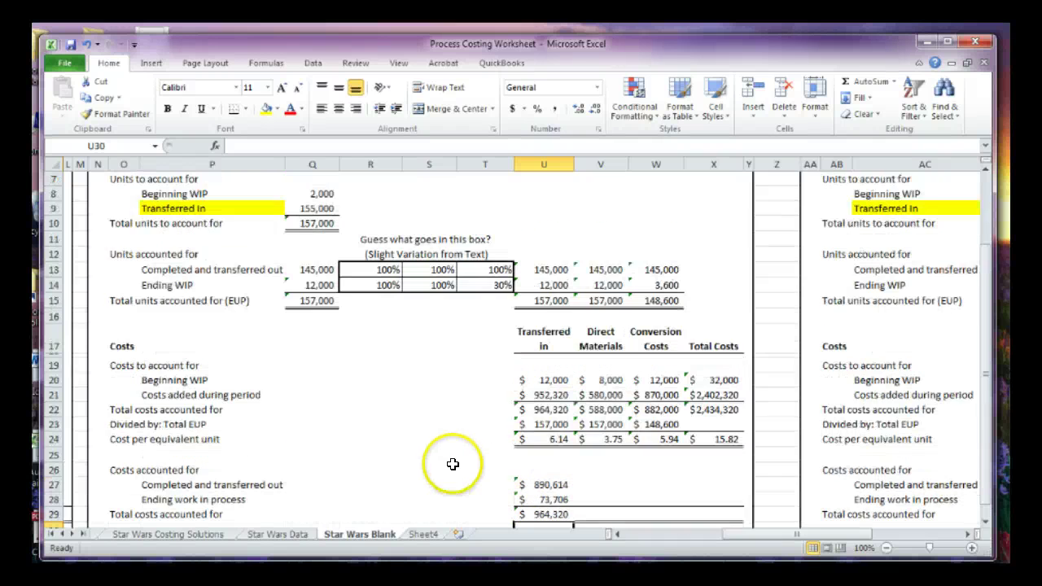
{"action": "scroll", "coordinate": [452, 465], "scroll_direction": "down", "scroll_amount": 1}
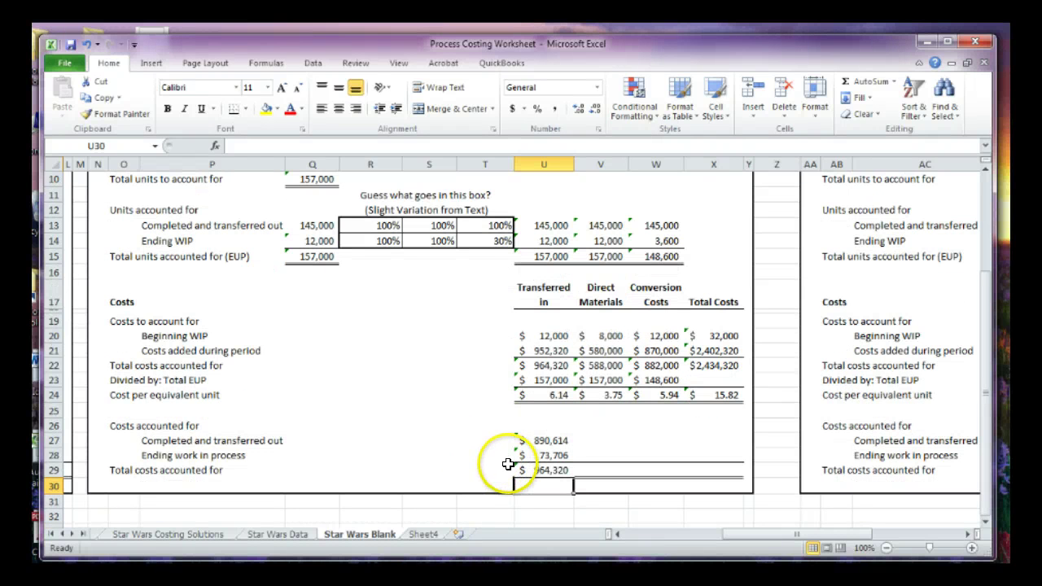
{"action": "left_click_drag", "start_coordinate": [546, 440], "coordinate": [692, 480]}
{"action": "left_click", "coordinate": [609, 472]}
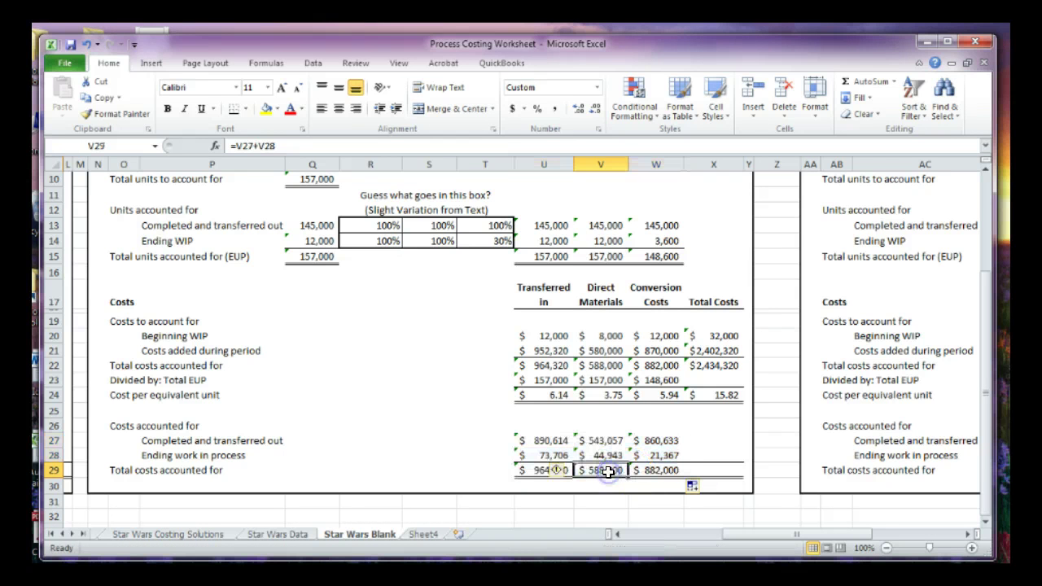
{"action": "left_click", "coordinate": [606, 366]}
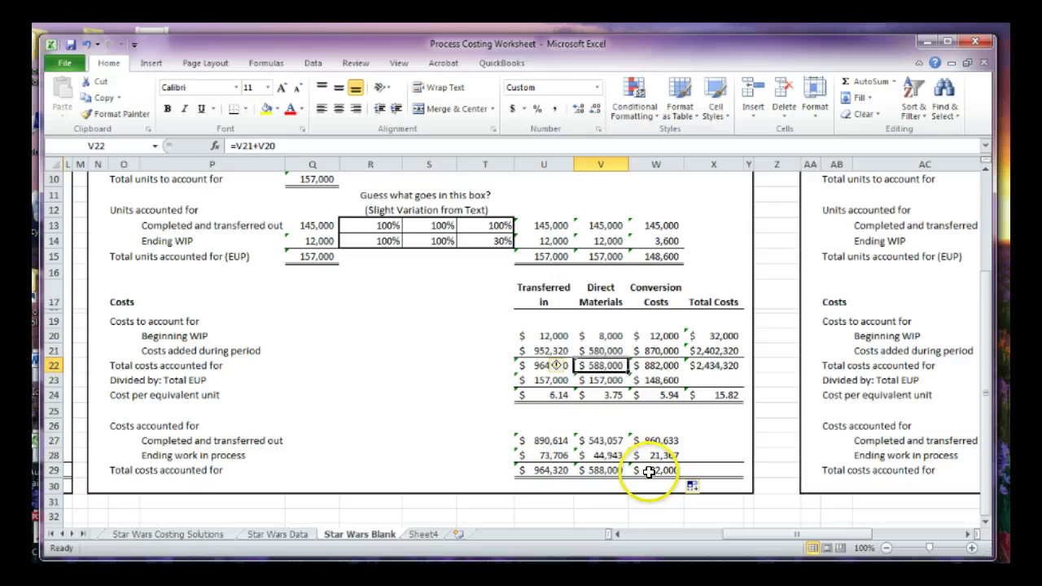
{"action": "left_click", "coordinate": [656, 366]}
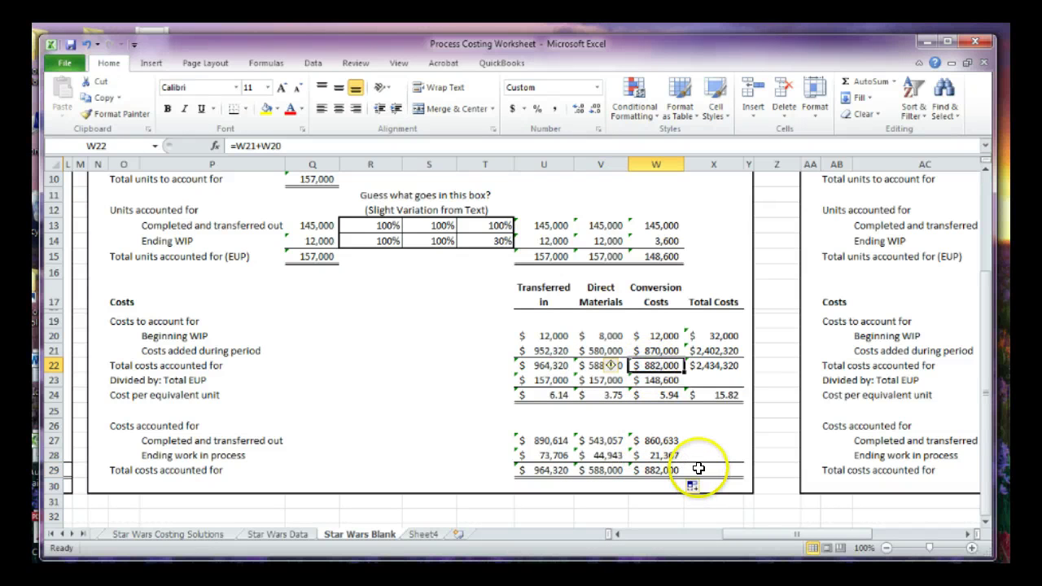
Calculate the overall total costs accounted for in X29 with the formula =SUM(U29:W29) and compare it with X22
{"action": "left_click", "coordinate": [698, 468]}
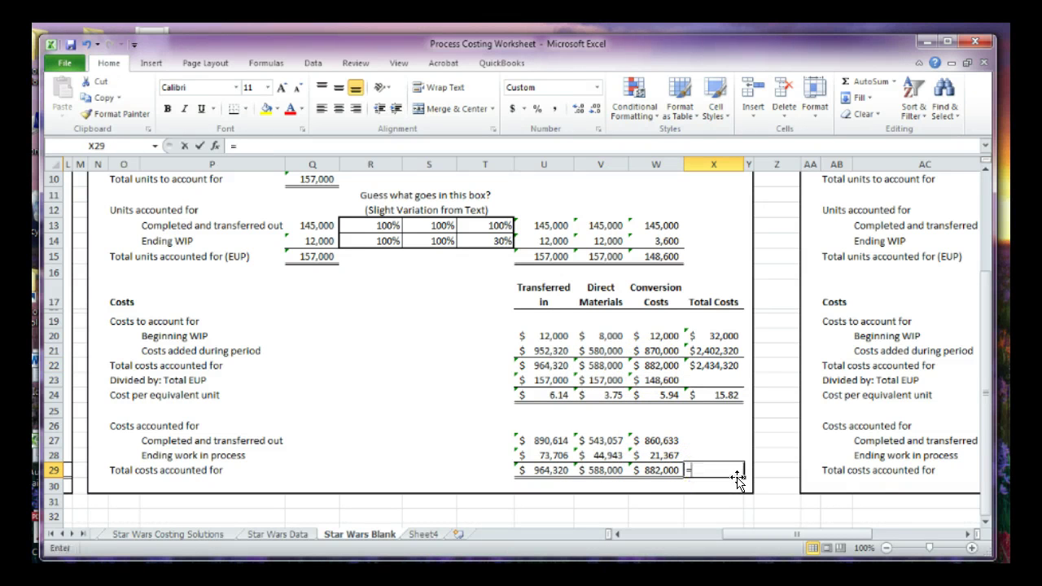
{"action": "type", "text": "=sum("}
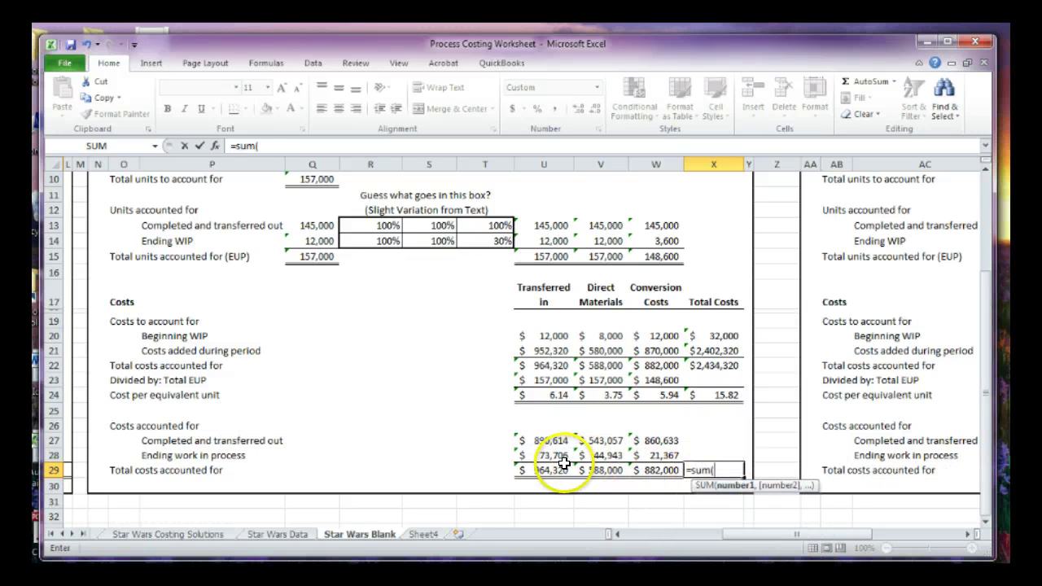
{"action": "left_click_drag", "start_coordinate": [564, 463], "coordinate": [636, 469]}
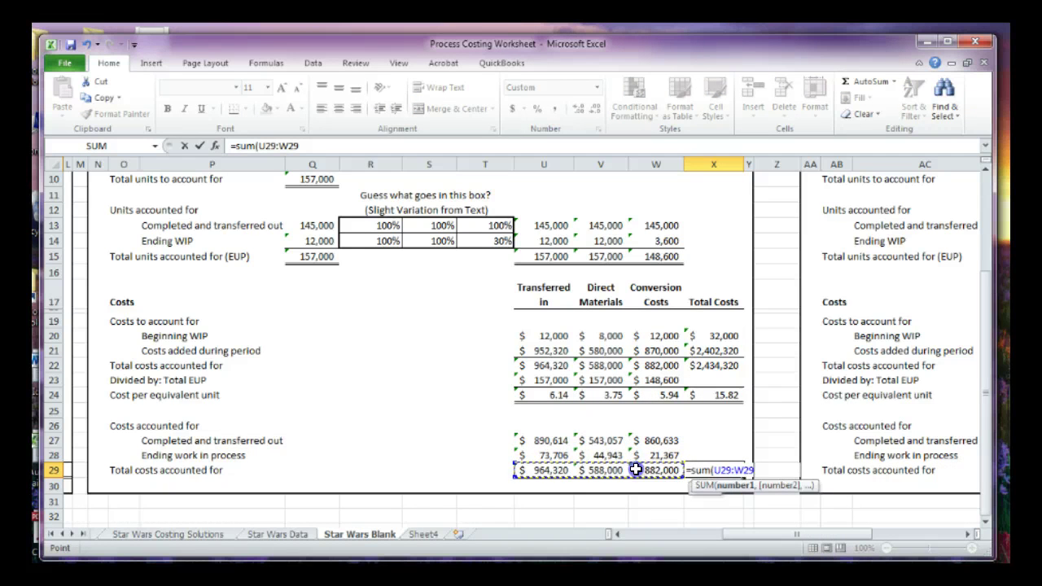
{"action": "key", "text": "Return"}
{"action": "left_click", "coordinate": [692, 467]}
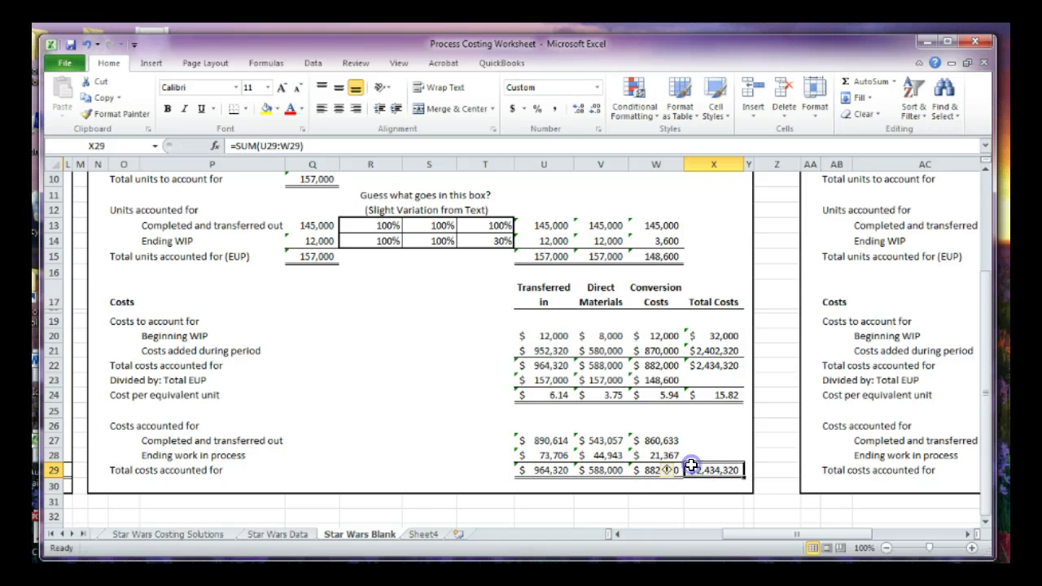
{"action": "left_click", "coordinate": [700, 366]}
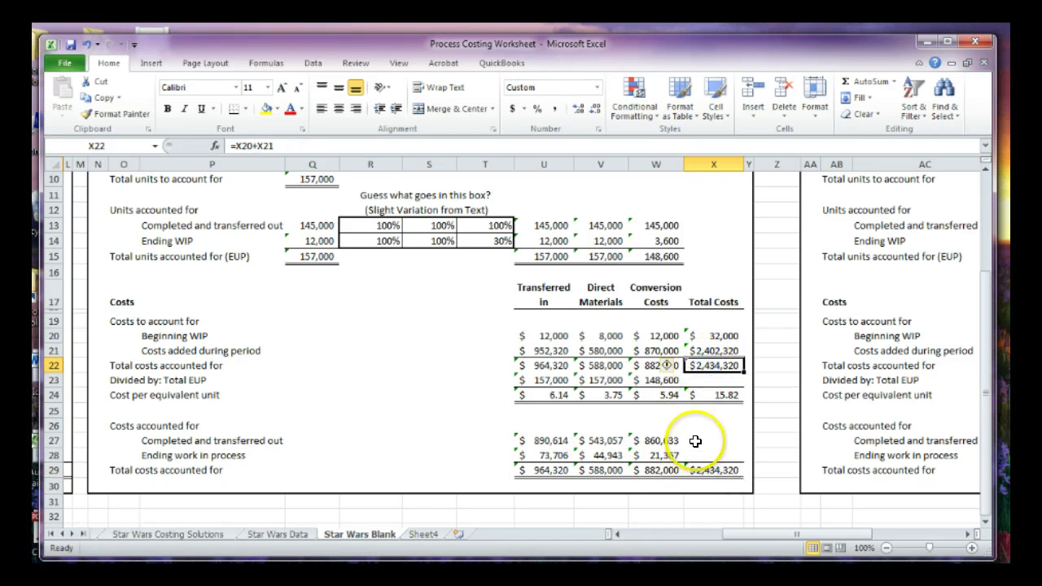
Total the completed and transferred out costs in X27 with =SUM(U27:W27) and extend the formula down through X29
{"action": "left_click", "coordinate": [696, 440]}
{"action": "type", "text": "=sum("}
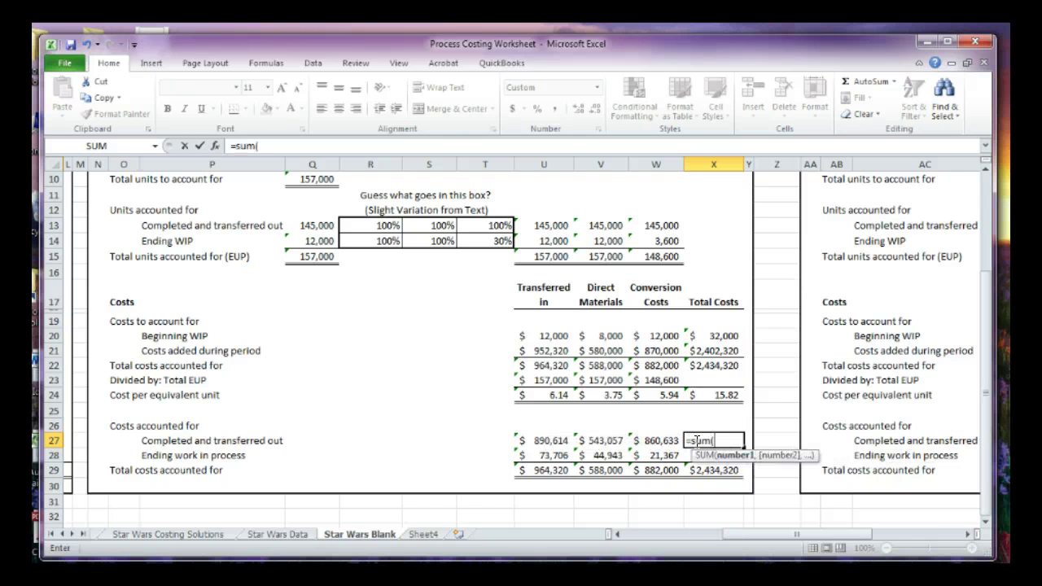
{"action": "left_click_drag", "start_coordinate": [531, 436], "coordinate": [632, 437]}
{"action": "key", "text": "Return"}
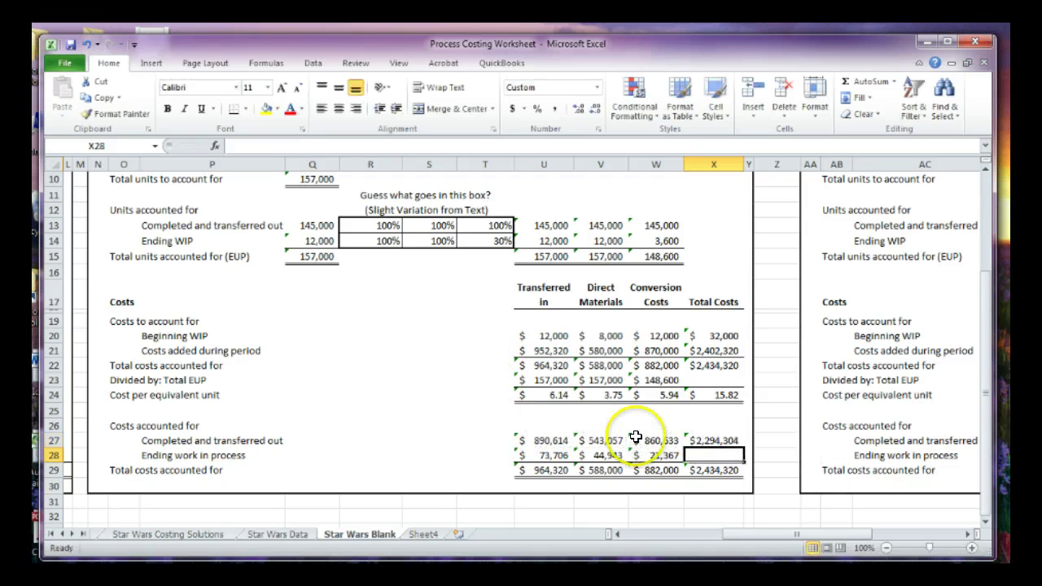
{"action": "left_click", "coordinate": [718, 441]}
{"action": "left_click_drag", "start_coordinate": [738, 446], "coordinate": [740, 476]}
{"action": "left_click", "coordinate": [714, 484]}
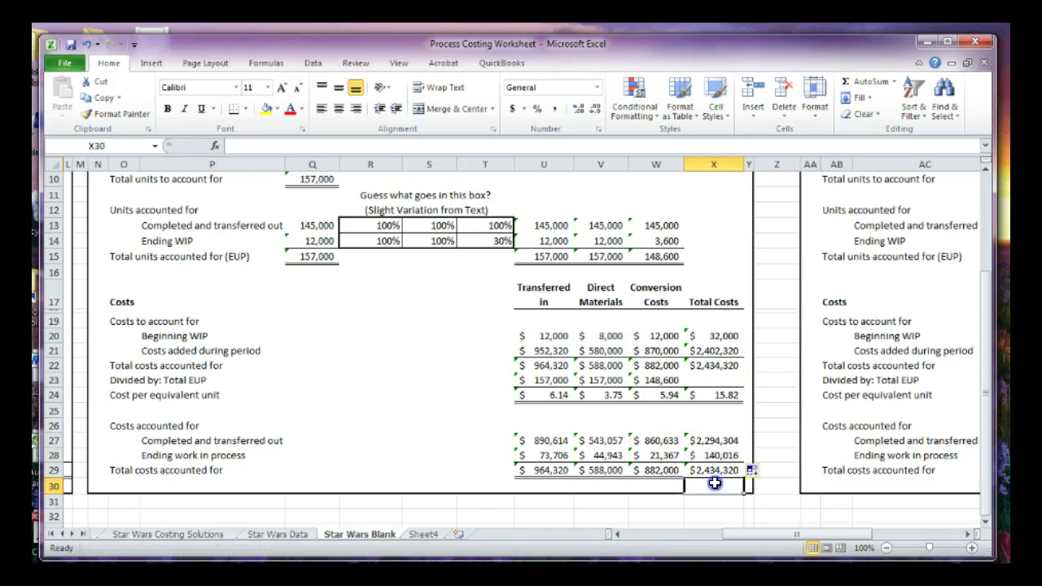
{"action": "left_click", "coordinate": [698, 499]}
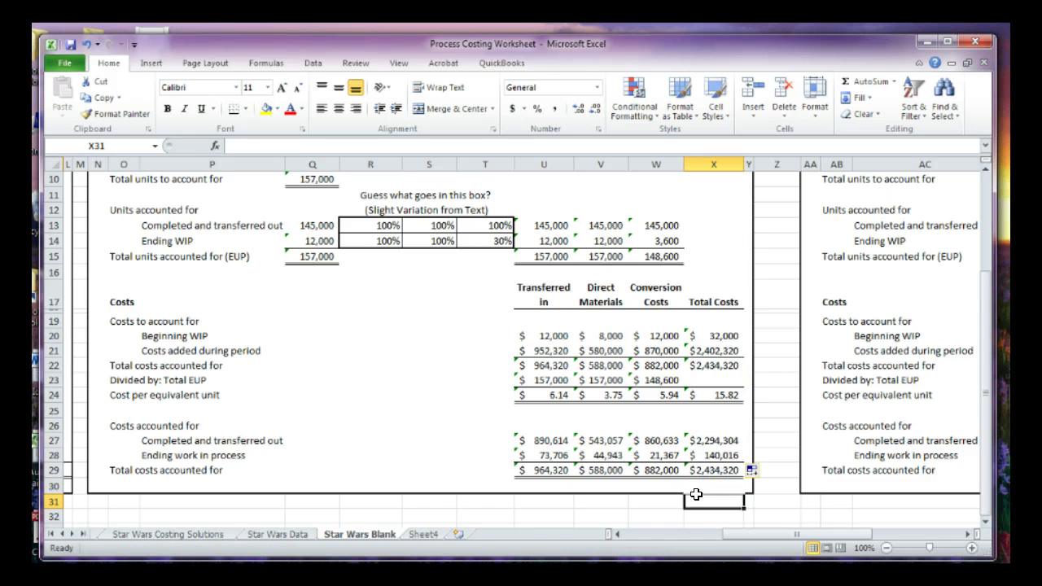
Highlight X27 in yellow and link it into AH21 as the Spraying Department's transferred-in costs added during the period
{"action": "left_click", "coordinate": [709, 434]}
{"action": "left_click", "coordinate": [266, 109]}
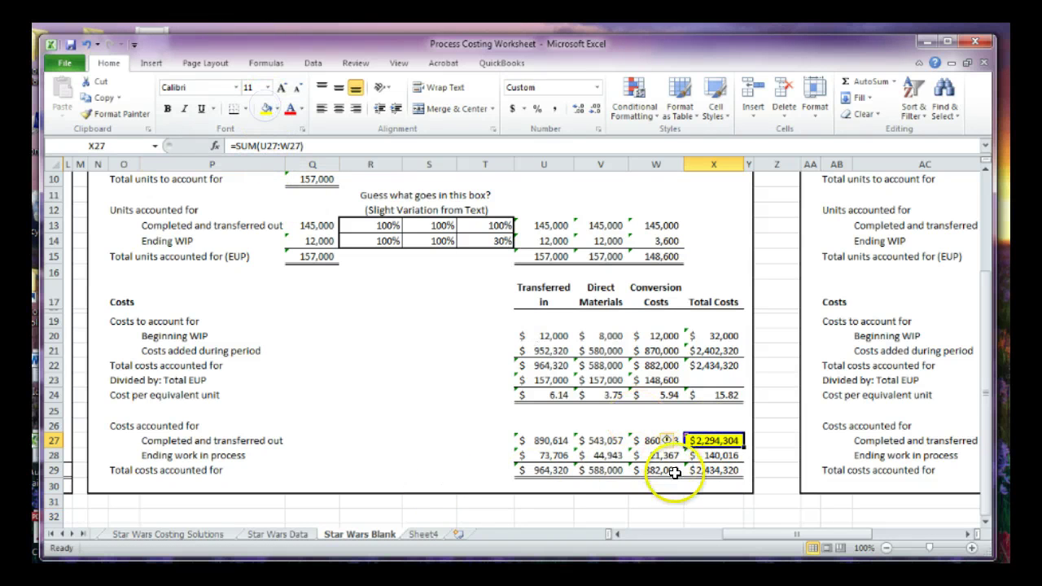
{"action": "left_click_drag", "start_coordinate": [738, 535], "coordinate": [835, 532]}
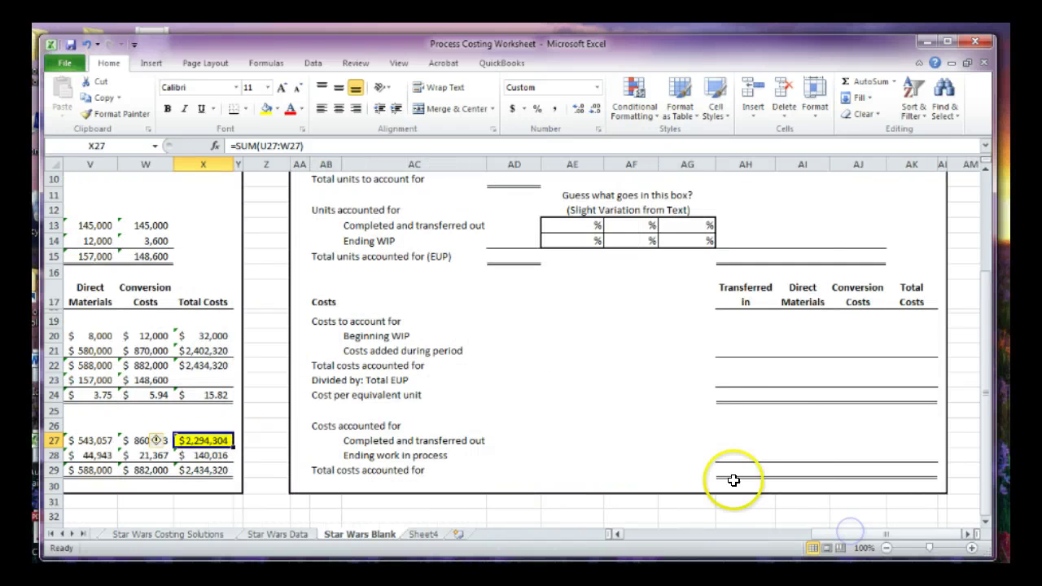
{"action": "scroll", "coordinate": [725, 477], "scroll_direction": "up", "scroll_amount": 3}
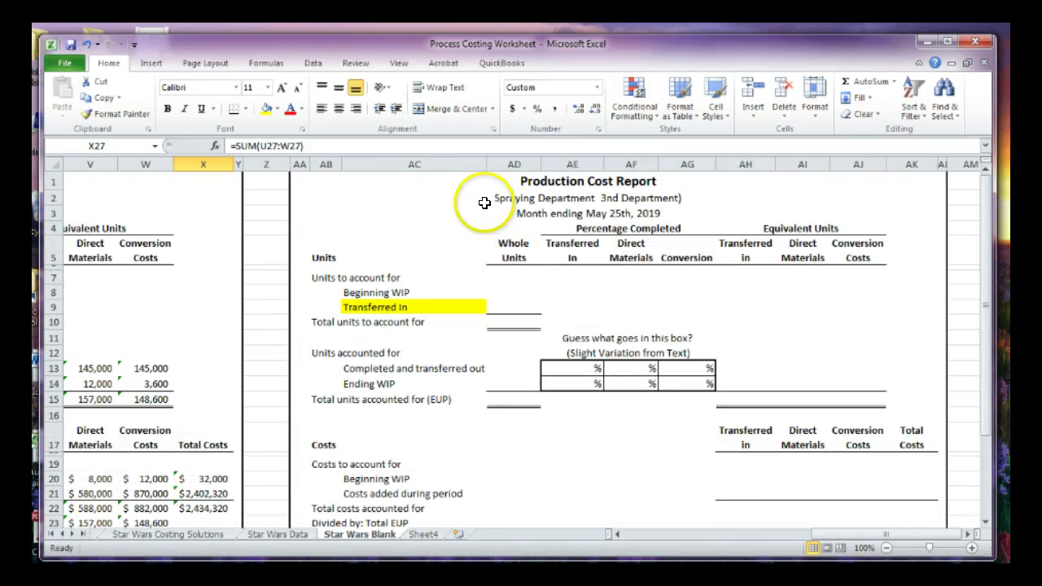
{"action": "scroll", "coordinate": [432, 361], "scroll_direction": "down", "scroll_amount": 3}
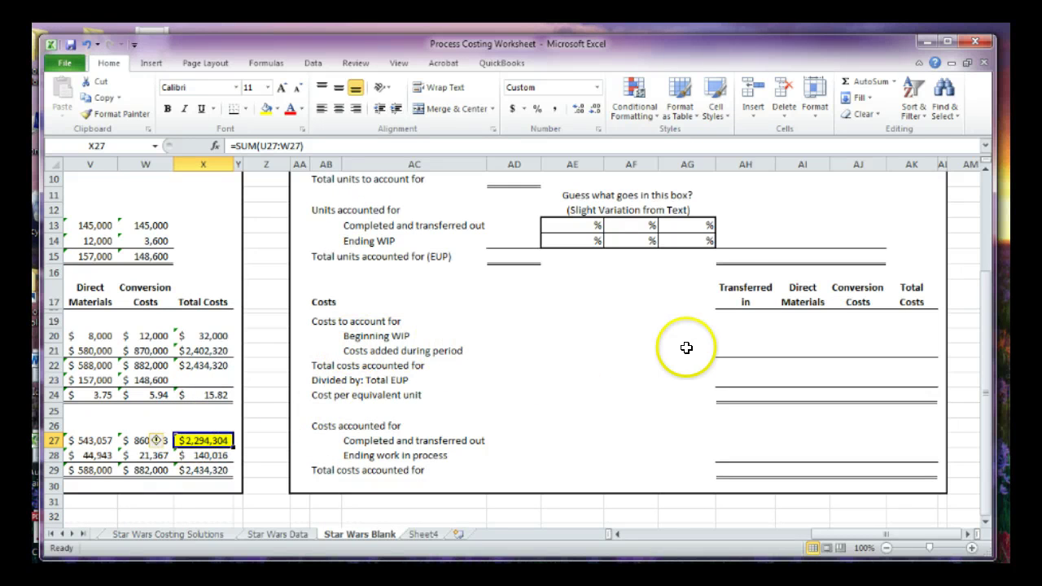
{"action": "left_click", "coordinate": [738, 350]}
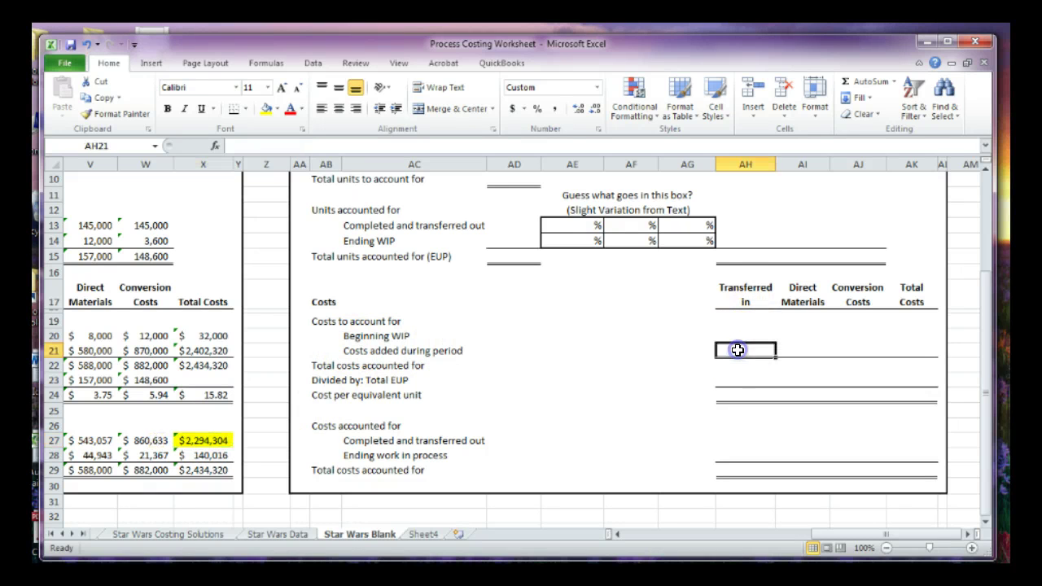
{"action": "type", "text": "="}
{"action": "left_click", "coordinate": [216, 441]}
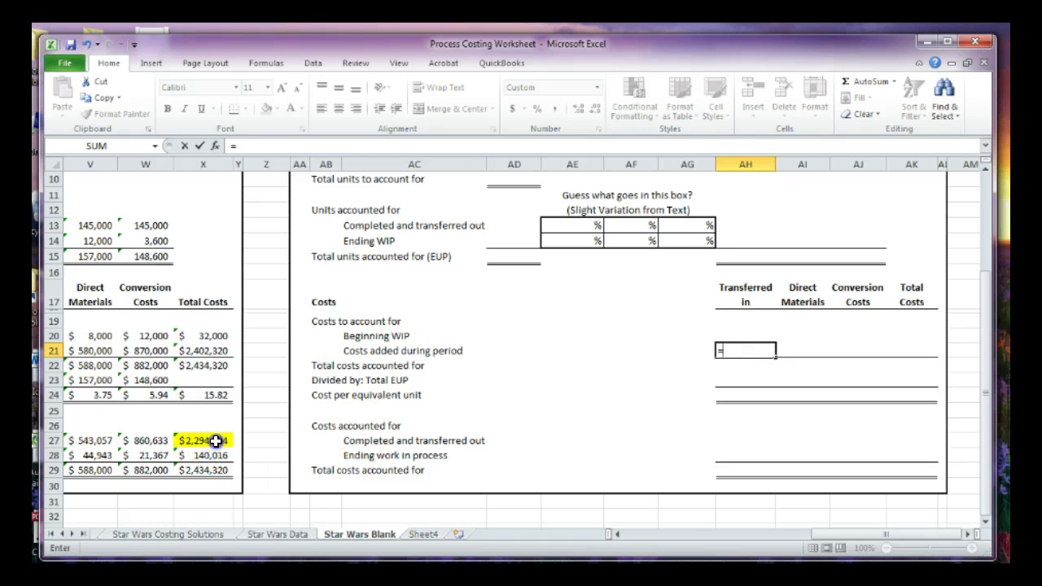
{"action": "key", "text": "Return"}
Link the Spraying Department's transferred-in units in AD9 to the Gluing Department's completed units with the formula =W13
{"action": "scroll", "coordinate": [216, 440], "scroll_direction": "up", "scroll_amount": 2}
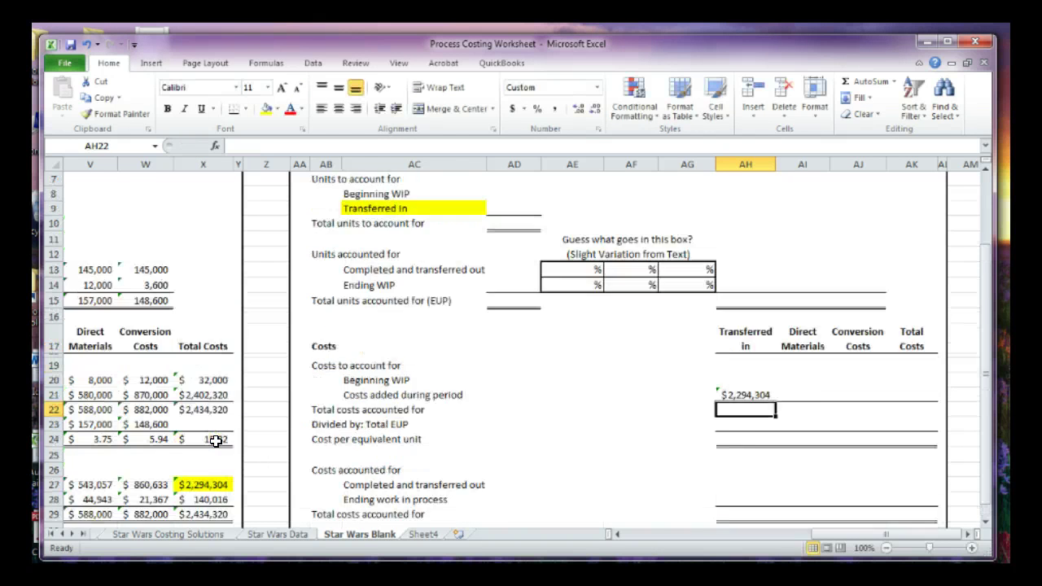
{"action": "left_click", "coordinate": [535, 256]}
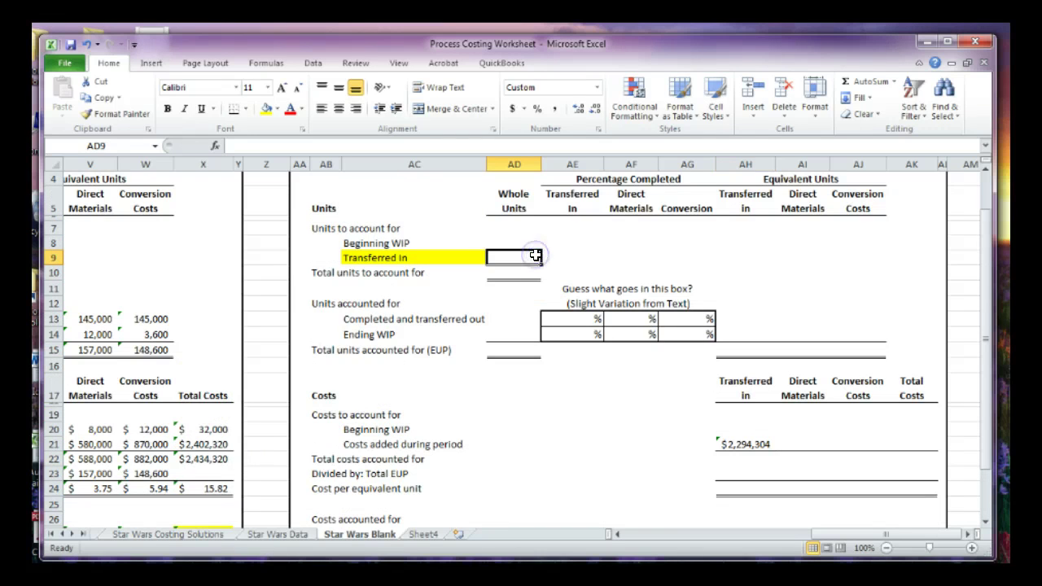
{"action": "type", "text": "="}
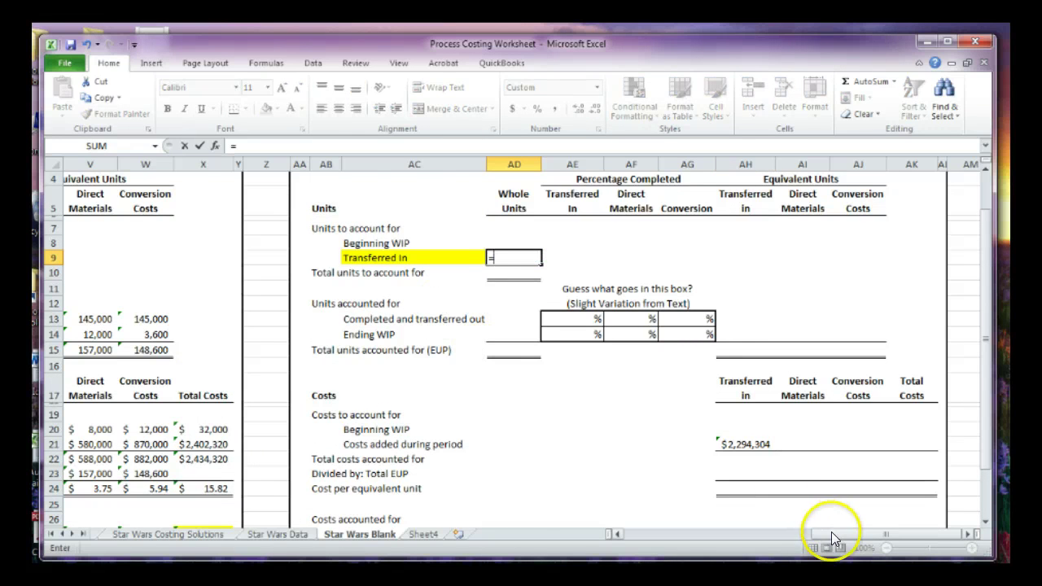
{"action": "left_click_drag", "start_coordinate": [817, 536], "coordinate": [768, 537]}
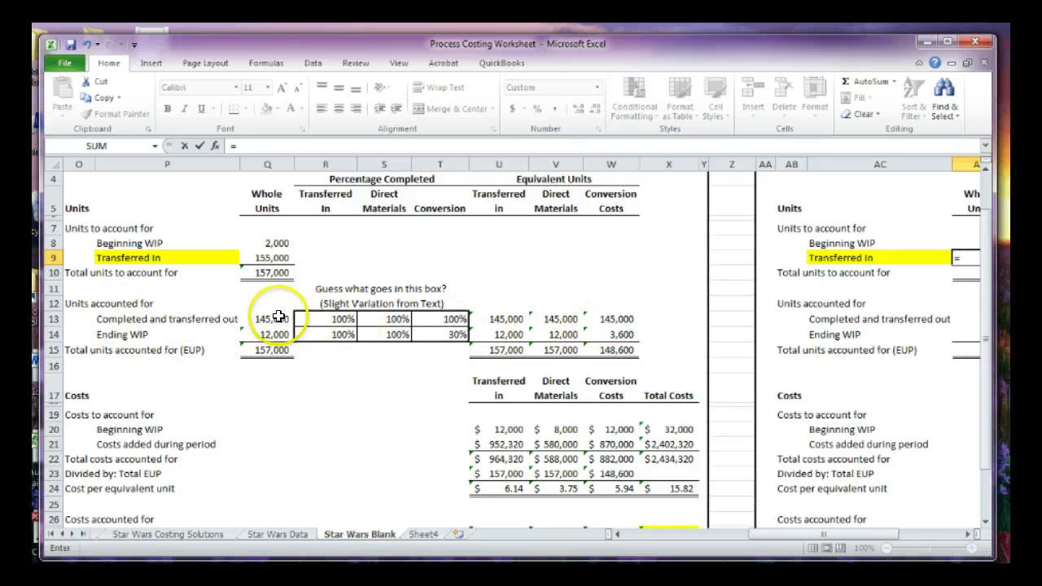
{"action": "left_click", "coordinate": [602, 317]}
{"action": "key", "text": "Return"}
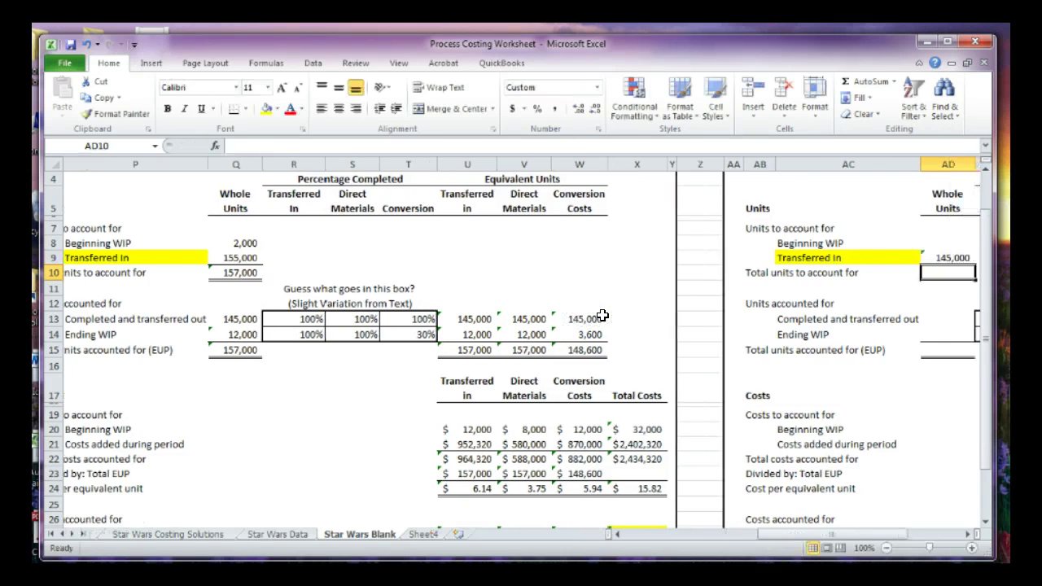
Look up Spraying's beginning WIP units on the Star Wars Data sheet and enter 8000 in AD8 of Star Wars Blank
{"action": "left_click_drag", "start_coordinate": [826, 535], "coordinate": [912, 535]}
{"action": "left_click", "coordinate": [524, 242]}
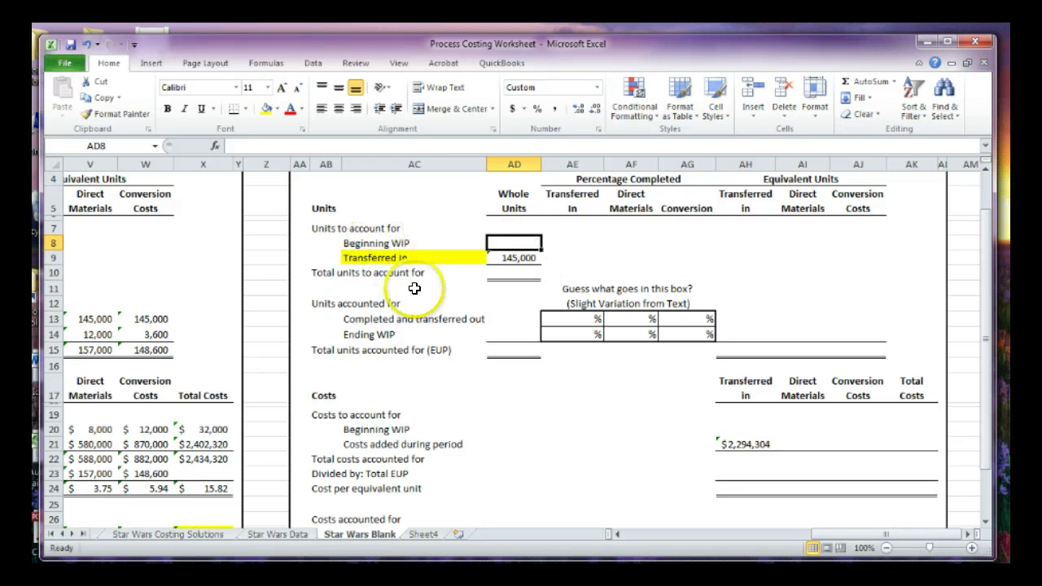
{"action": "scroll", "coordinate": [477, 286], "scroll_direction": "up", "scroll_amount": 1}
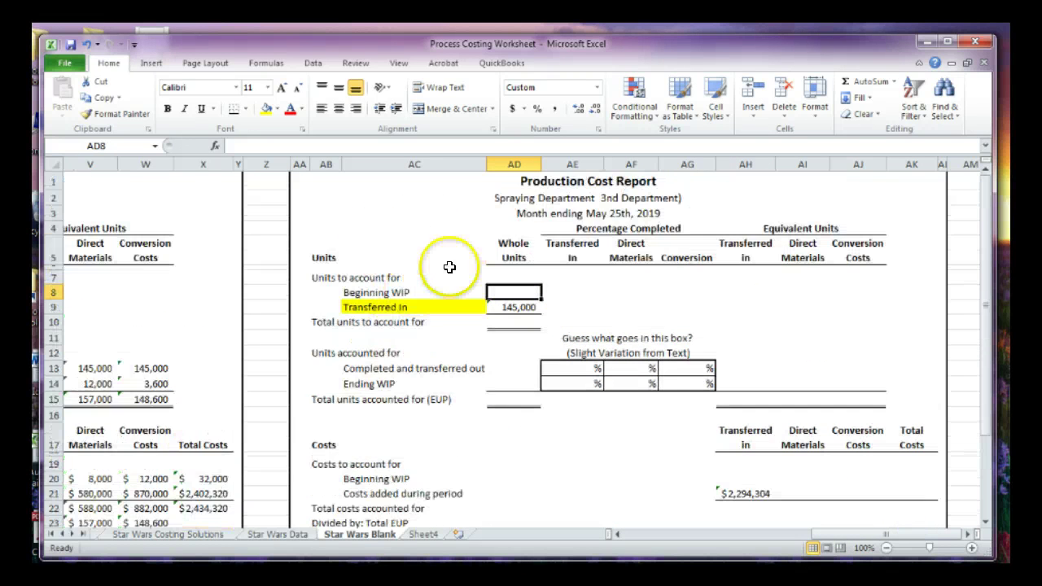
{"action": "left_click", "coordinate": [276, 535]}
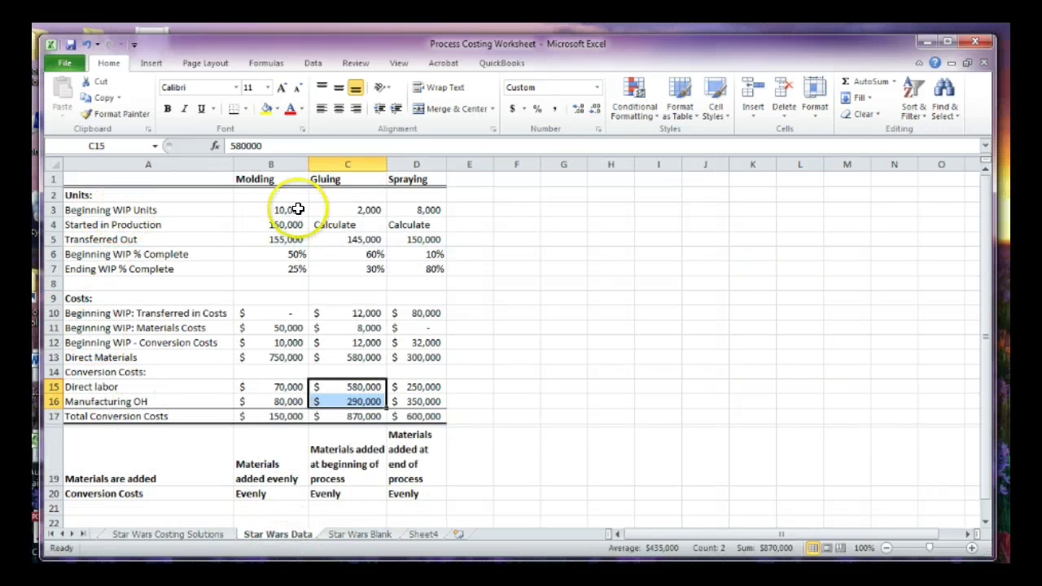
{"action": "left_click", "coordinate": [340, 534]}
{"action": "type", "text": "8000"}
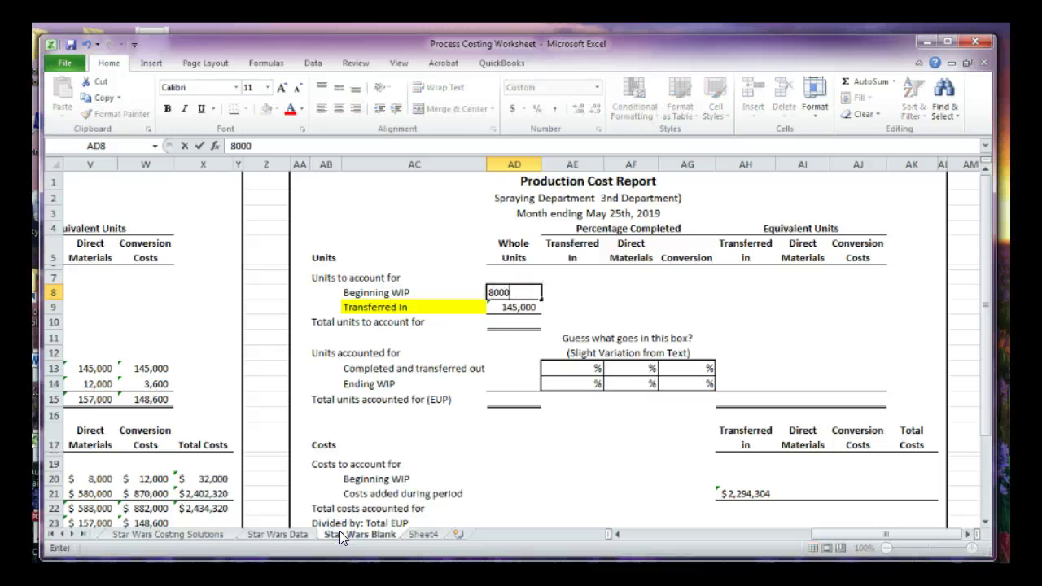
{"action": "key", "text": "Return"}
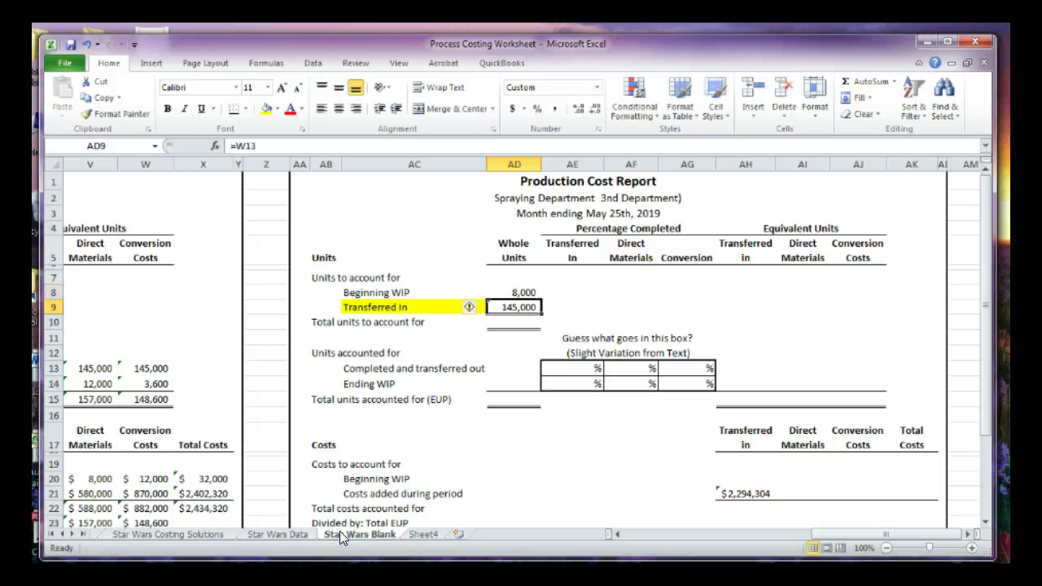
Calculate the Spraying Department's total units to account for in AD10 by adding AD9 and AD8
{"action": "key", "text": "Return"}
{"action": "type", "text": "="}
{"action": "key", "text": "Up"}
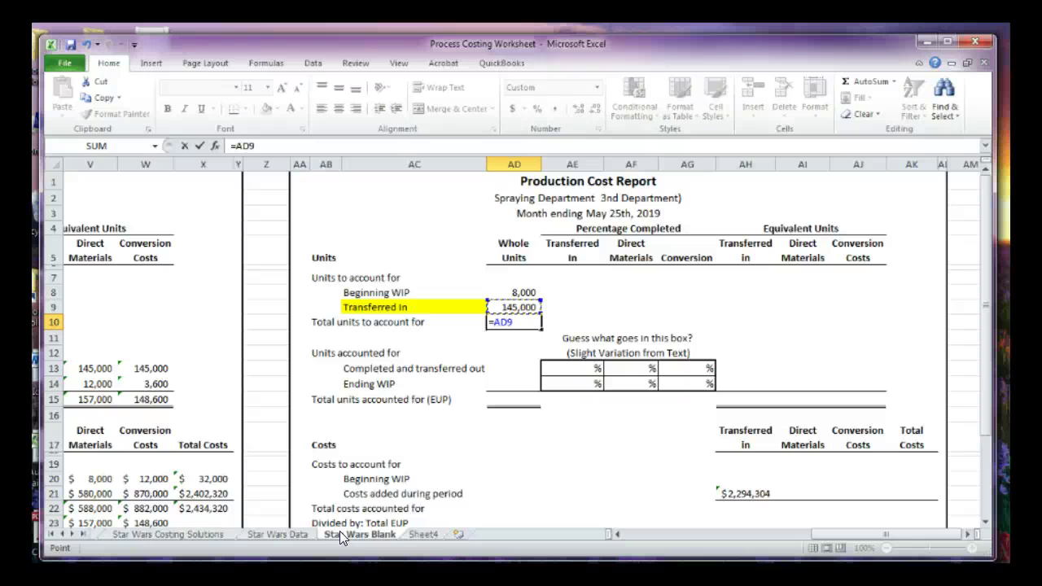
{"action": "key", "text": "Return"}
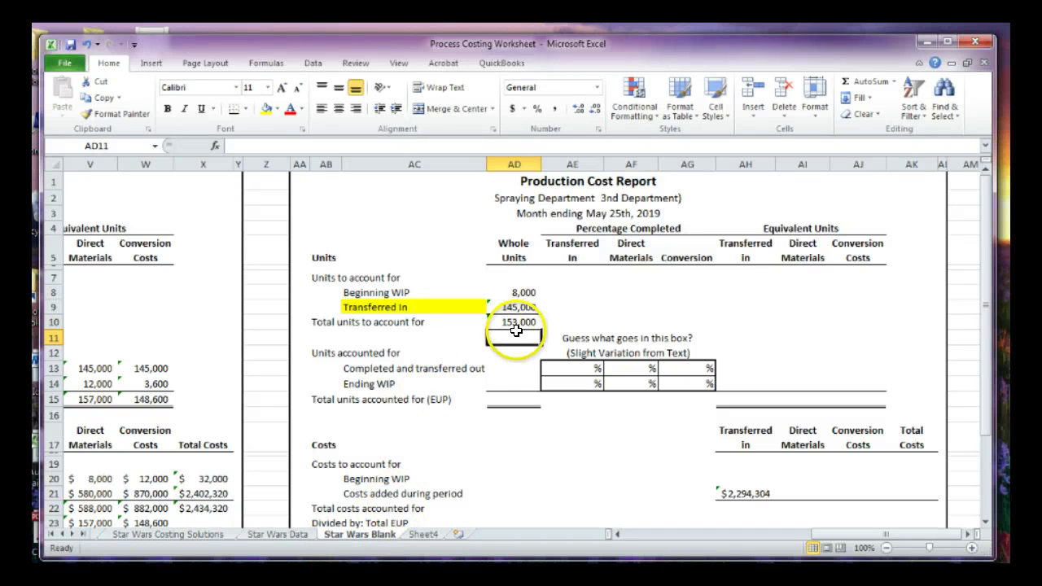
Look up Spraying's transferred out units on the Star Wars Data sheet and enter 150000 in AD13 of Star Wars Blank
{"action": "left_click", "coordinate": [508, 367]}
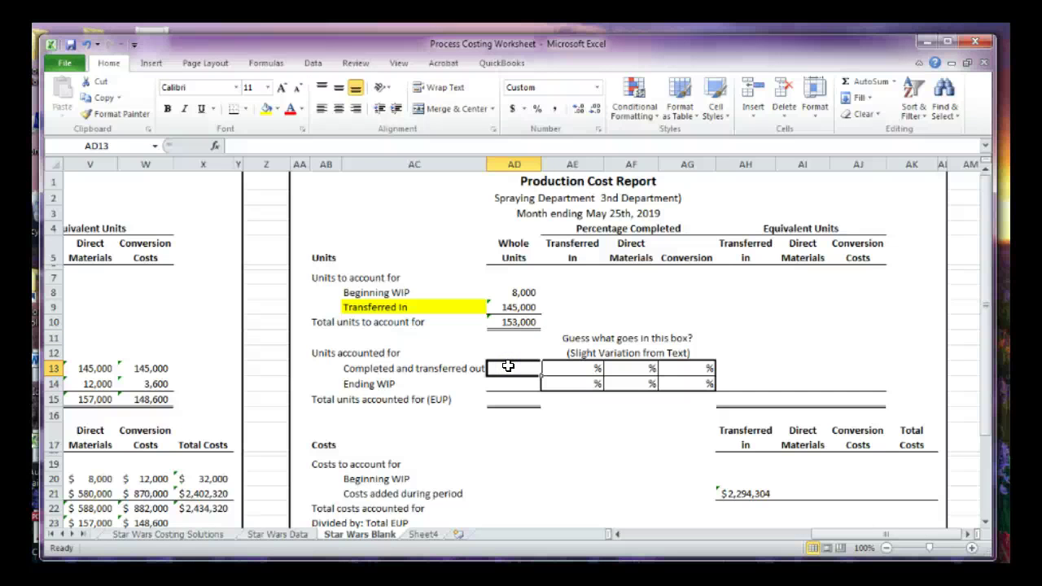
{"action": "left_click", "coordinate": [279, 534]}
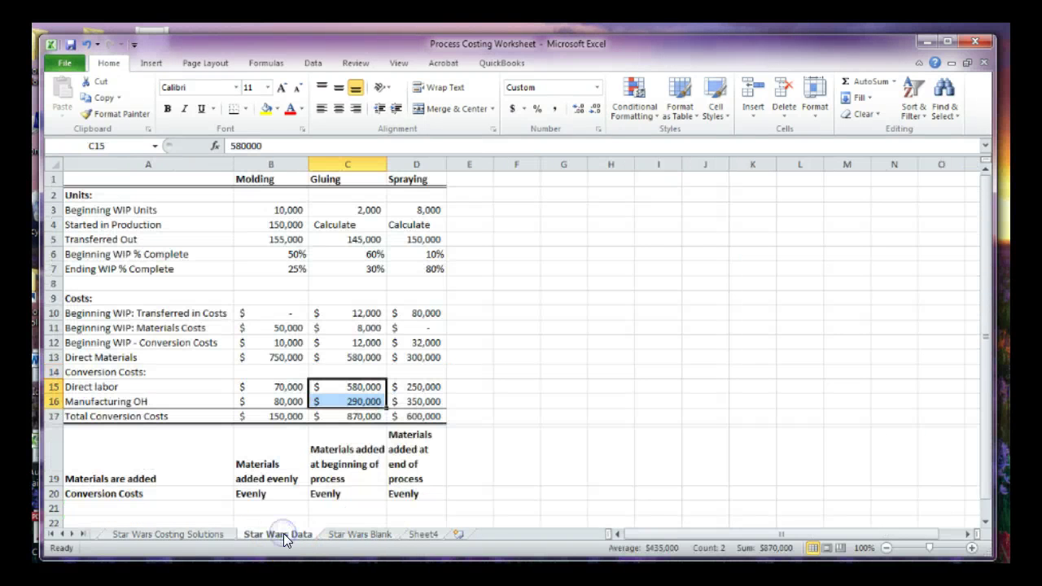
{"action": "left_click", "coordinate": [420, 241]}
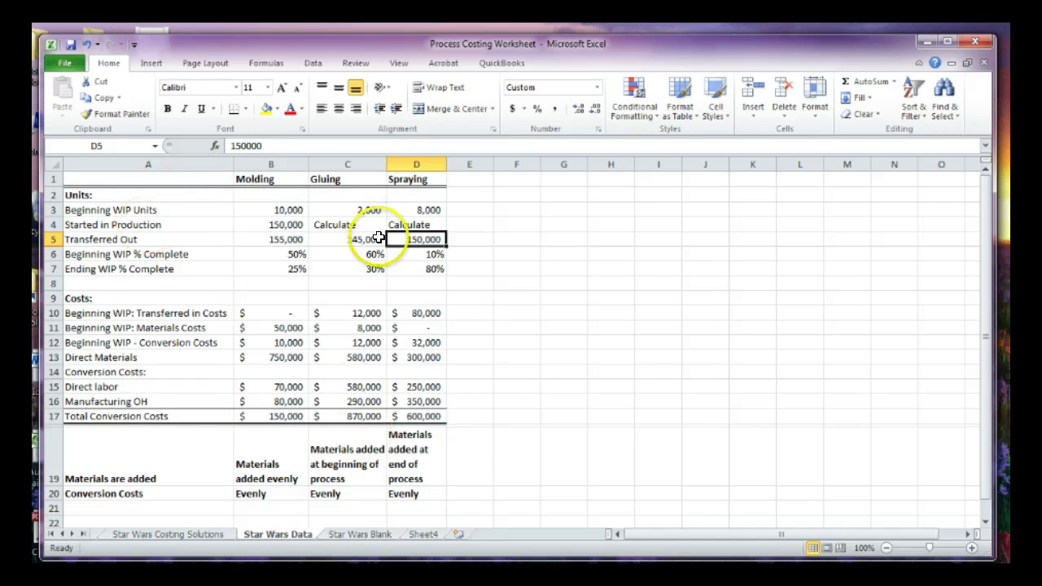
{"action": "left_click", "coordinate": [357, 535]}
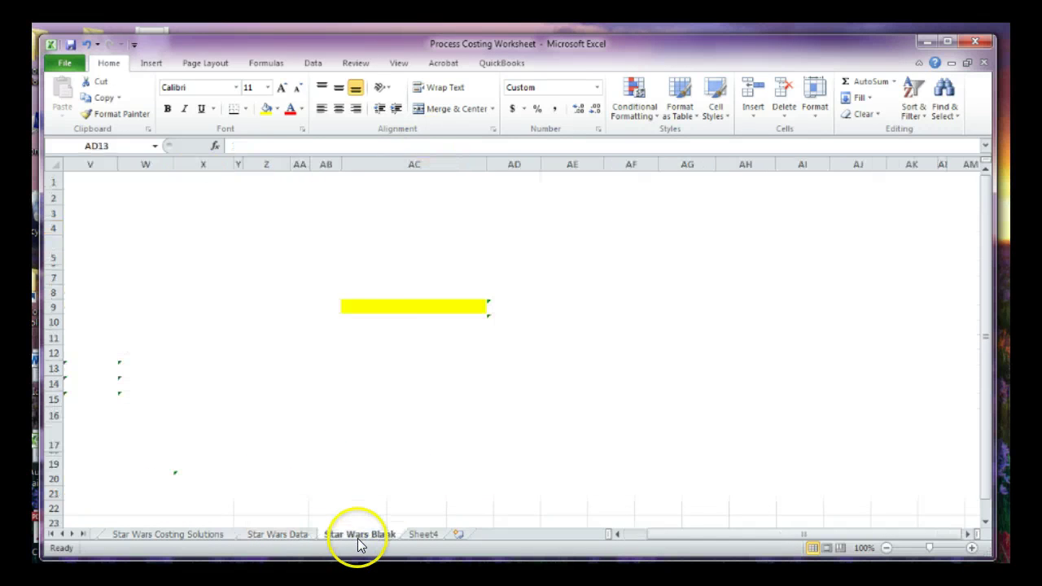
{"action": "type", "text": "150000"}
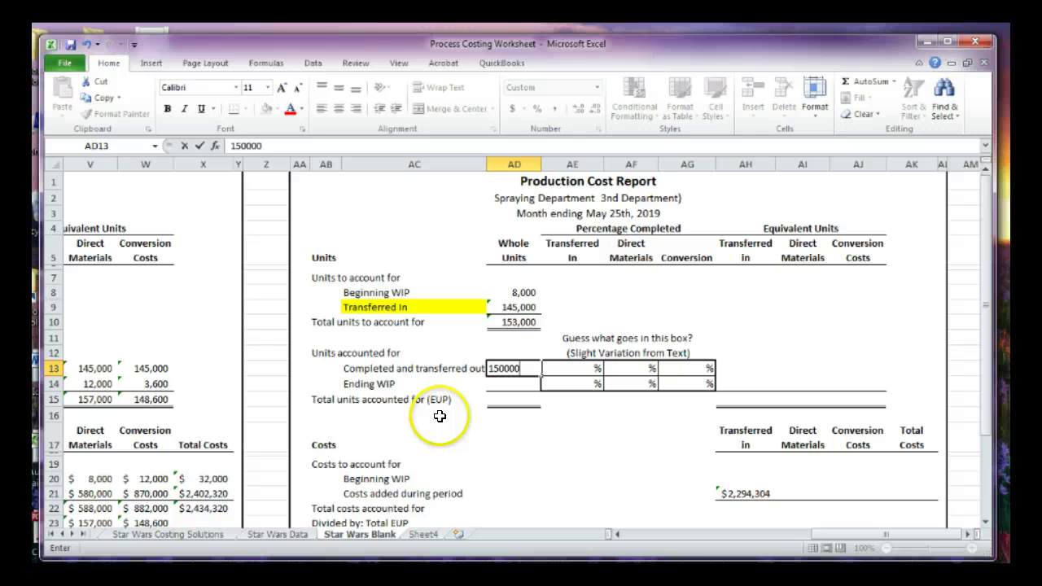
{"action": "key", "text": "Return"}
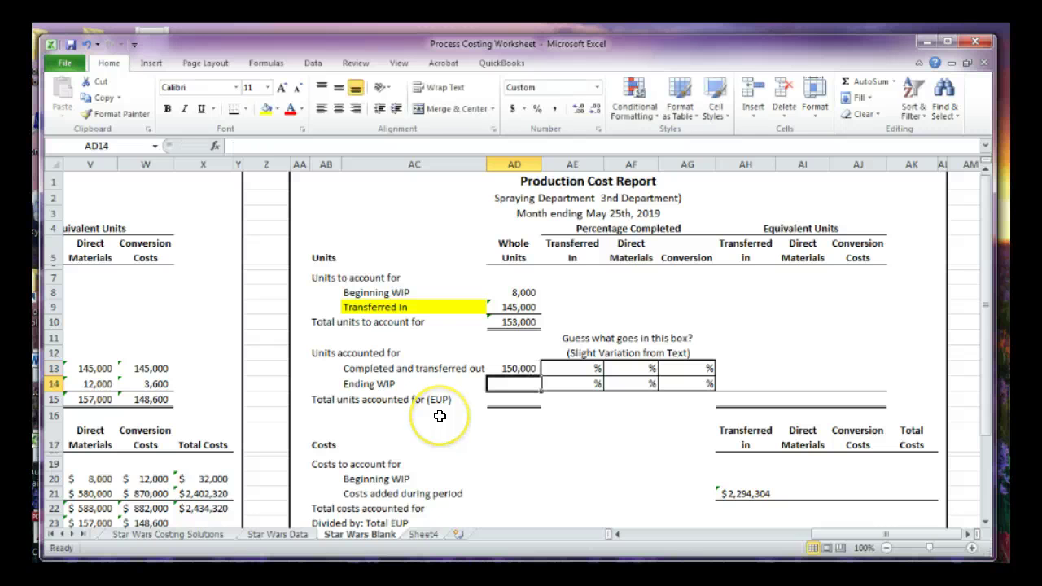
Enter 3000 as the ending WIP units in AD14 and total the units accounted for in AD15 with =AD13+AD14
{"action": "type", "text": "3000"}
{"action": "key", "text": "Return"}
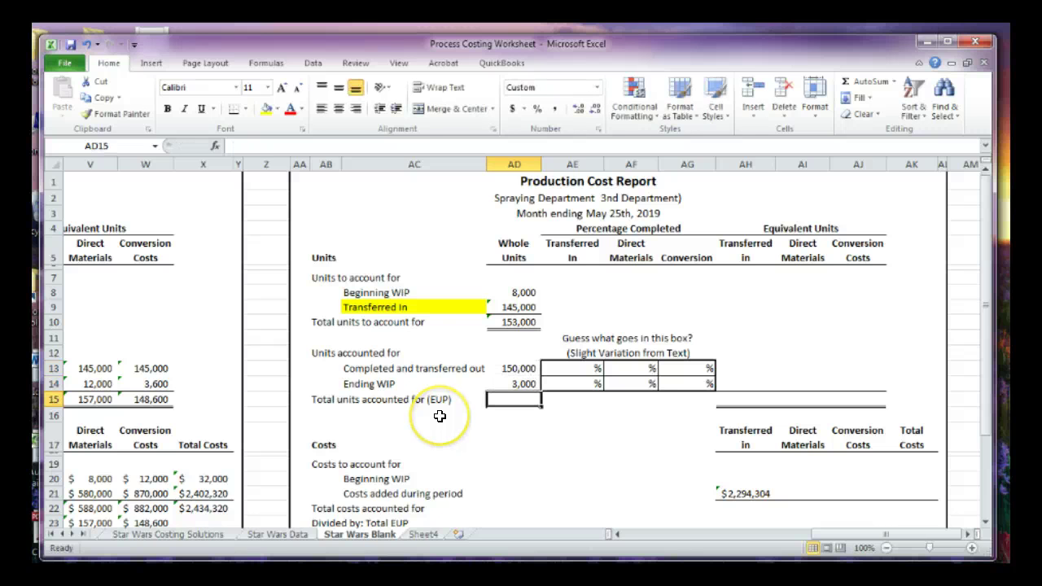
{"action": "type", "text": "="}
{"action": "key", "text": "Up"}
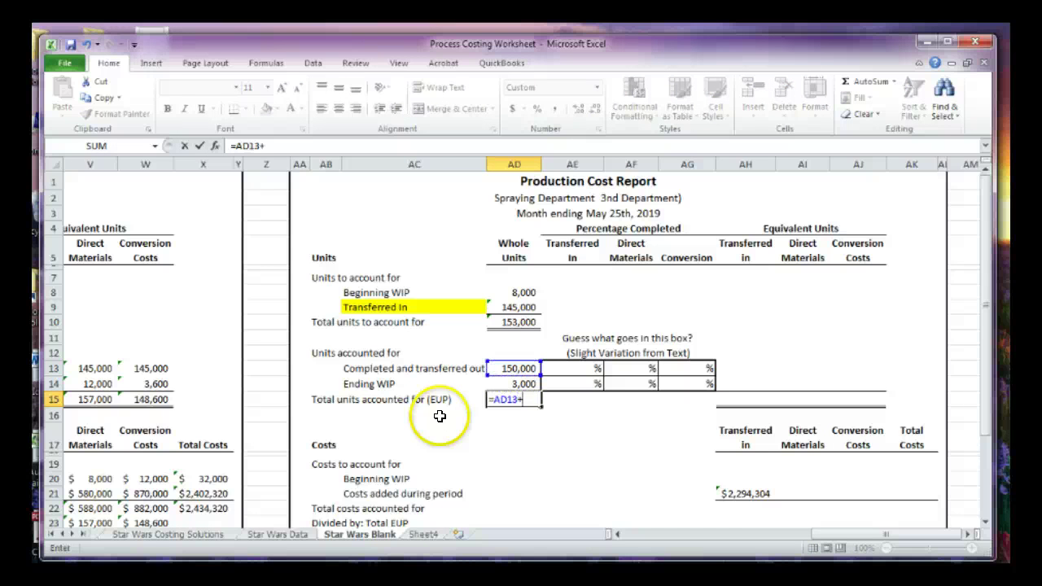
{"action": "key", "text": "Up"}
{"action": "key", "text": "Return"}
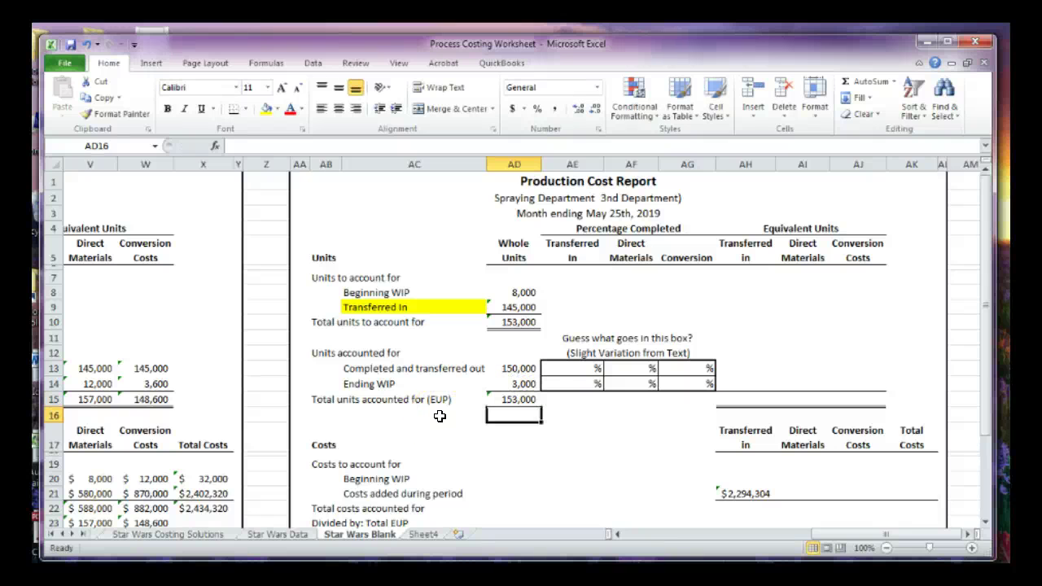
Set the transferred-in percentage completed for the completed and transferred out units in AE13 to 100%
{"action": "left_click", "coordinate": [417, 415]}
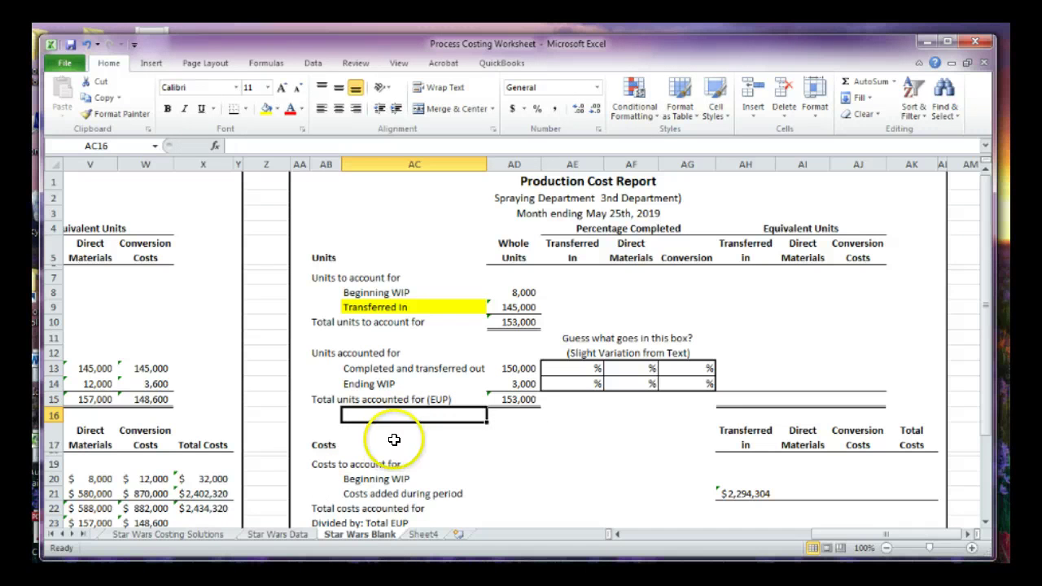
{"action": "left_click", "coordinate": [535, 446]}
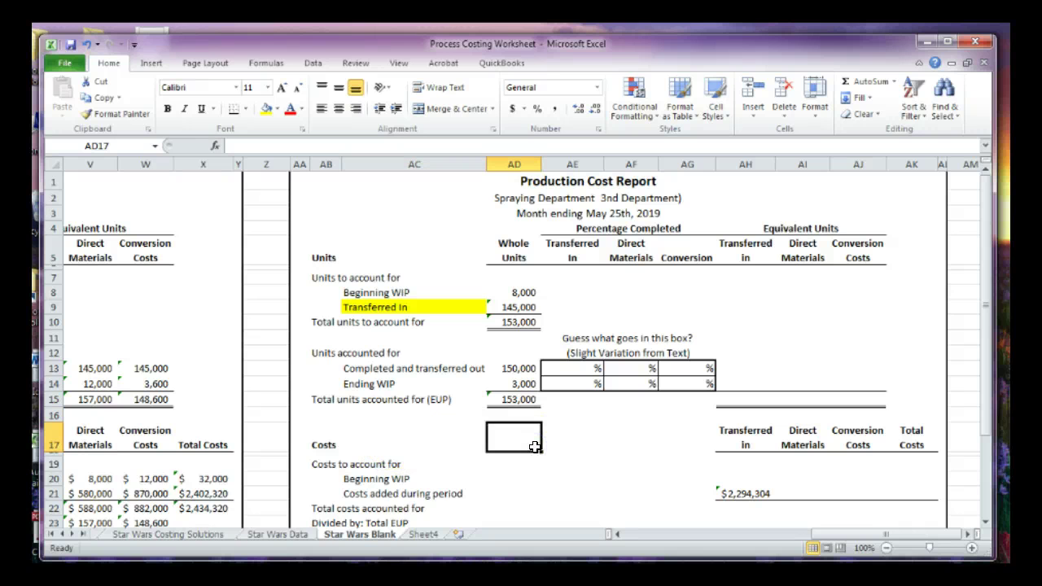
{"action": "left_click", "coordinate": [562, 363]}
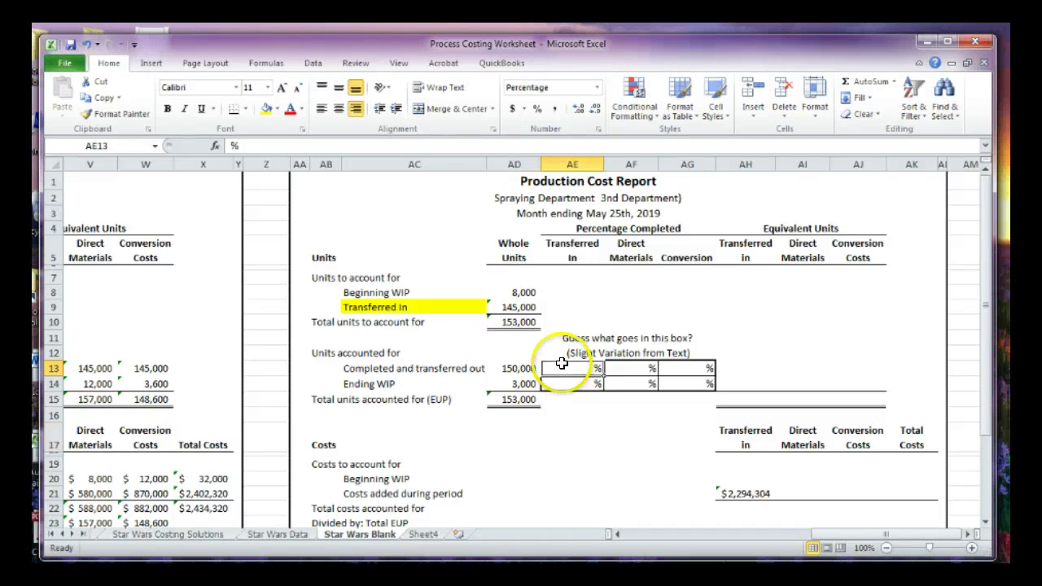
{"action": "type", "text": "100"}
{"action": "key", "text": "Return"}
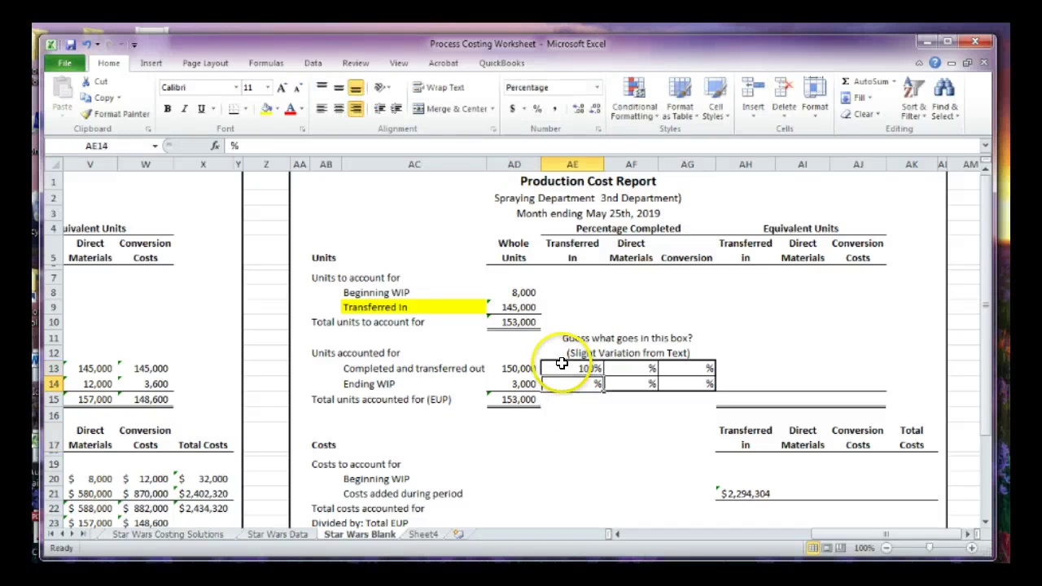
Set the ending WIP transferred-in percentage in AE14 and the completed units' direct materials and conversion percentages in AF13 and AG13 to 100%
{"action": "type", "text": "100"}
{"action": "key", "text": "Return"}
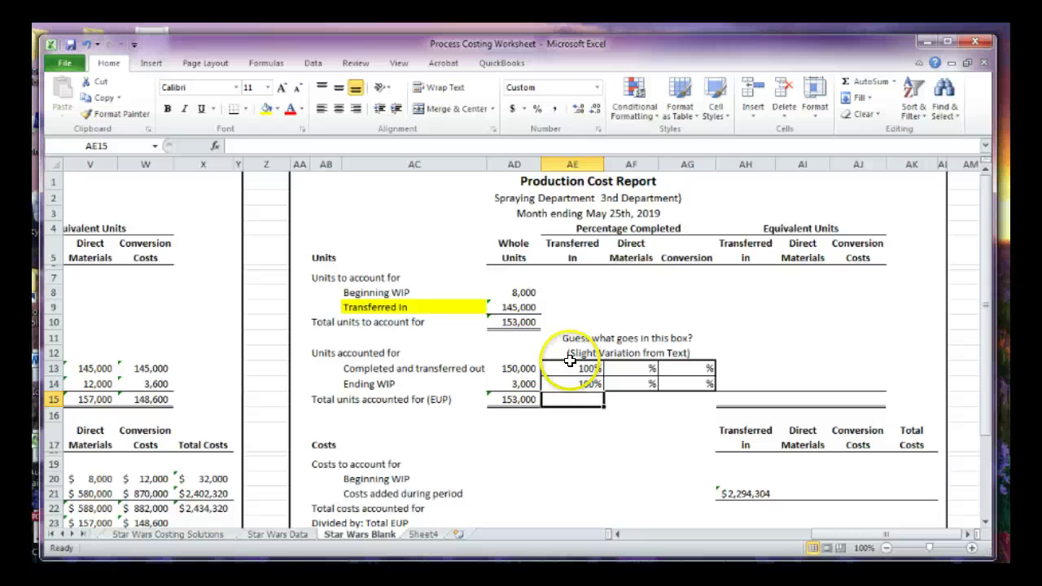
{"action": "left_click", "coordinate": [616, 366]}
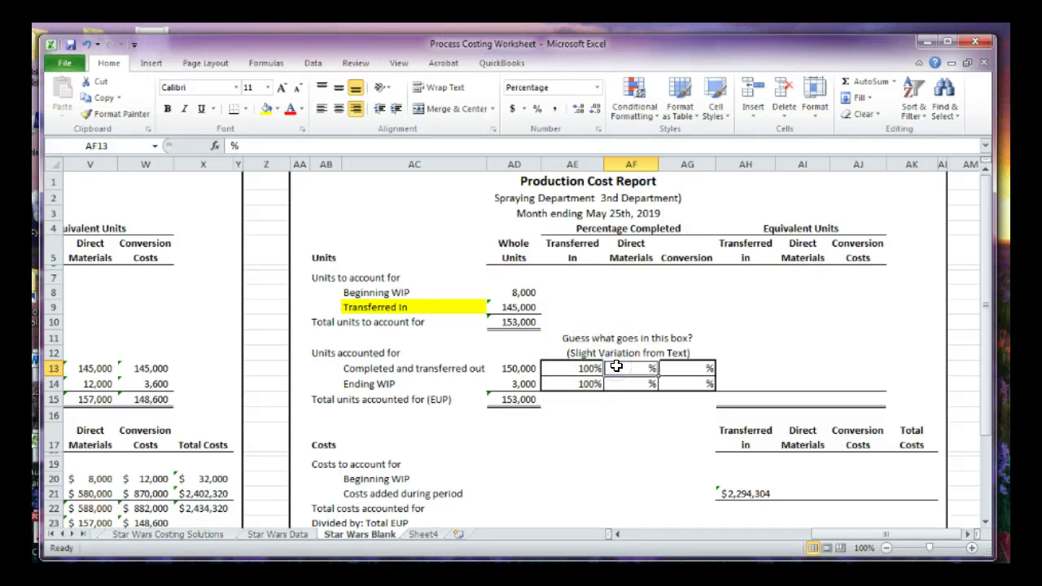
{"action": "type", "text": "100"}
{"action": "key", "text": "Tab"}
{"action": "type", "text": "1"}
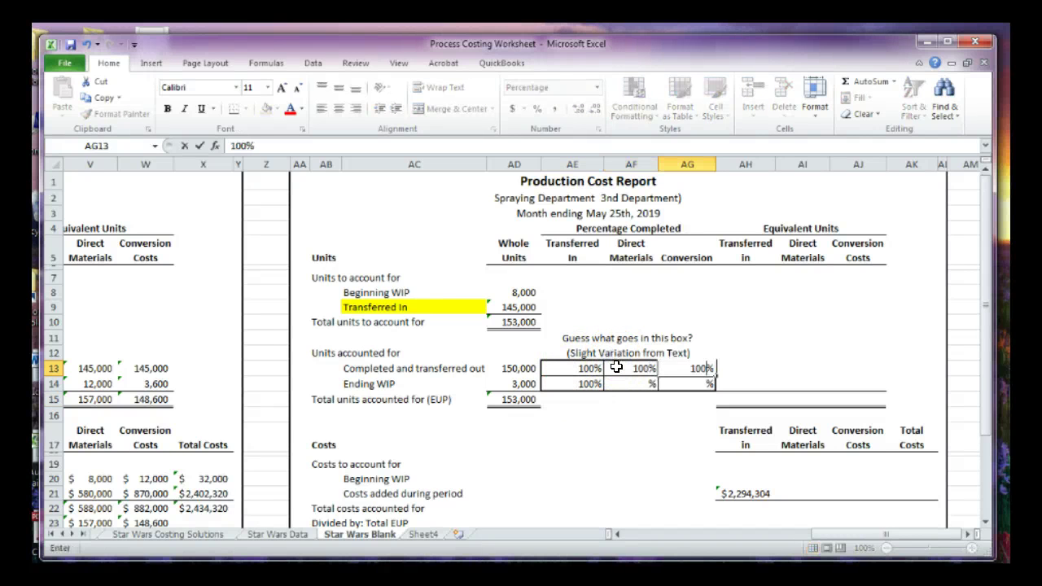
{"action": "type", "text": "00"}
{"action": "key", "text": "Return"}
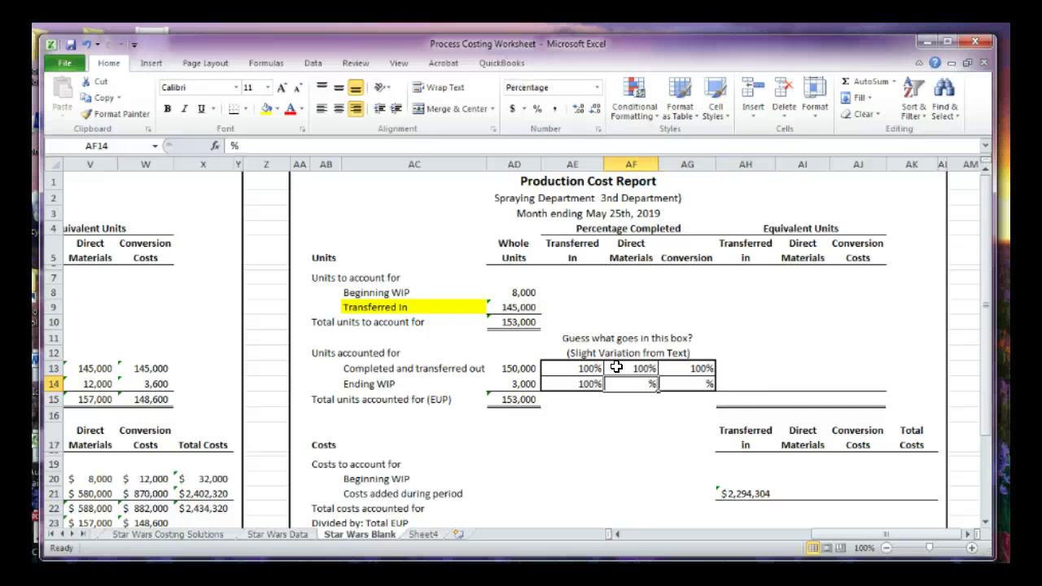
Check Spraying's material timing and ending WIP completion on Star Wars Data, and set the ending WIP conversion percentage in AG14 of Star Wars Blank to 80%
{"action": "left_click", "coordinate": [275, 534]}
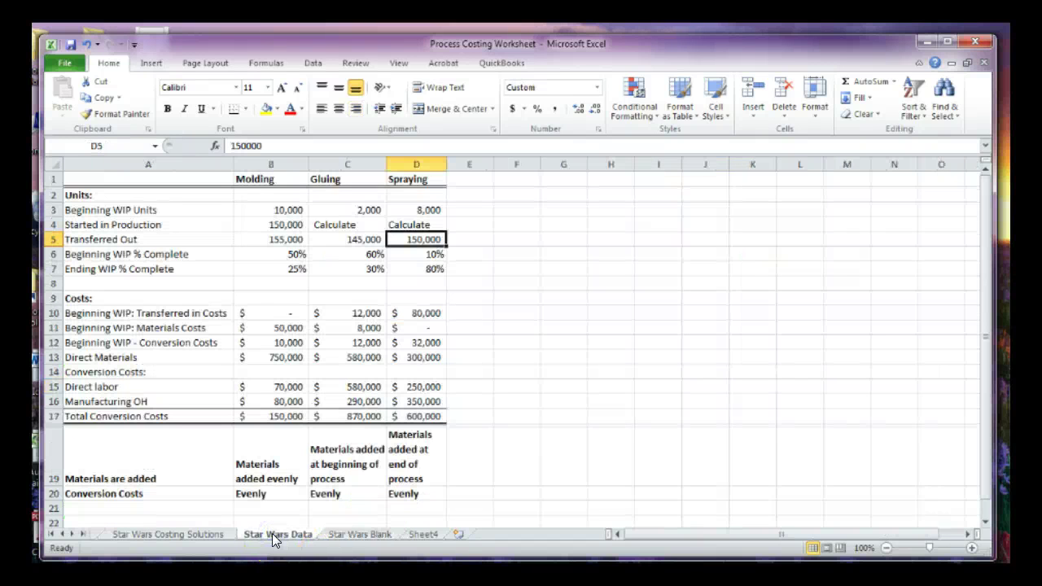
{"action": "left_click", "coordinate": [423, 439]}
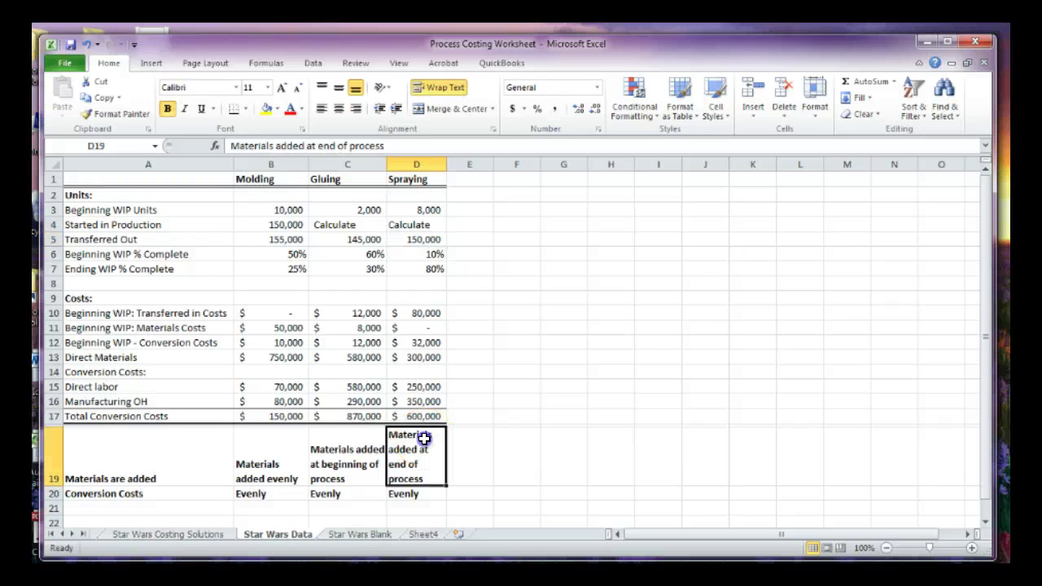
{"action": "left_click", "coordinate": [405, 493]}
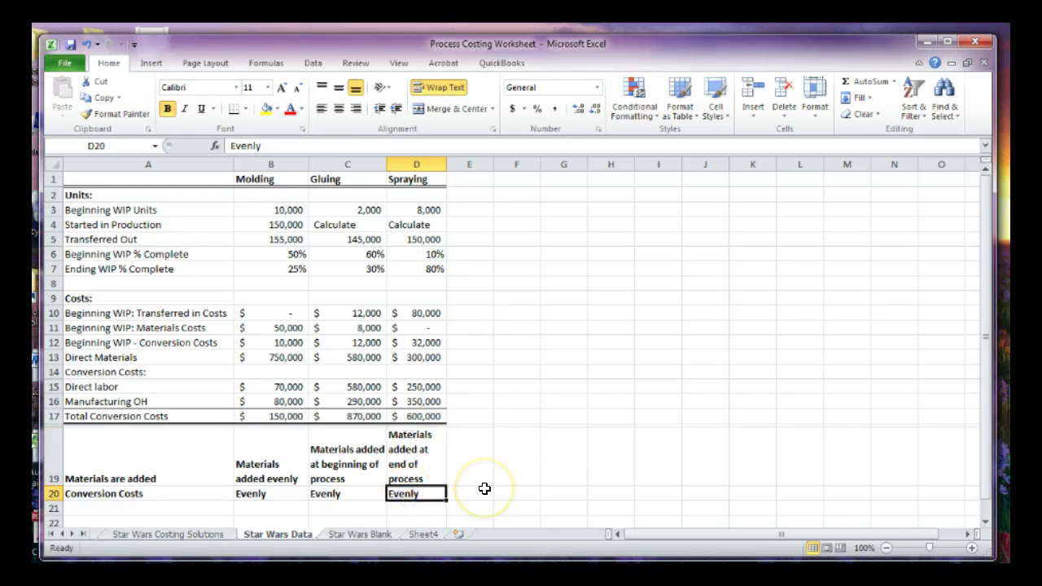
{"action": "left_click", "coordinate": [397, 268]}
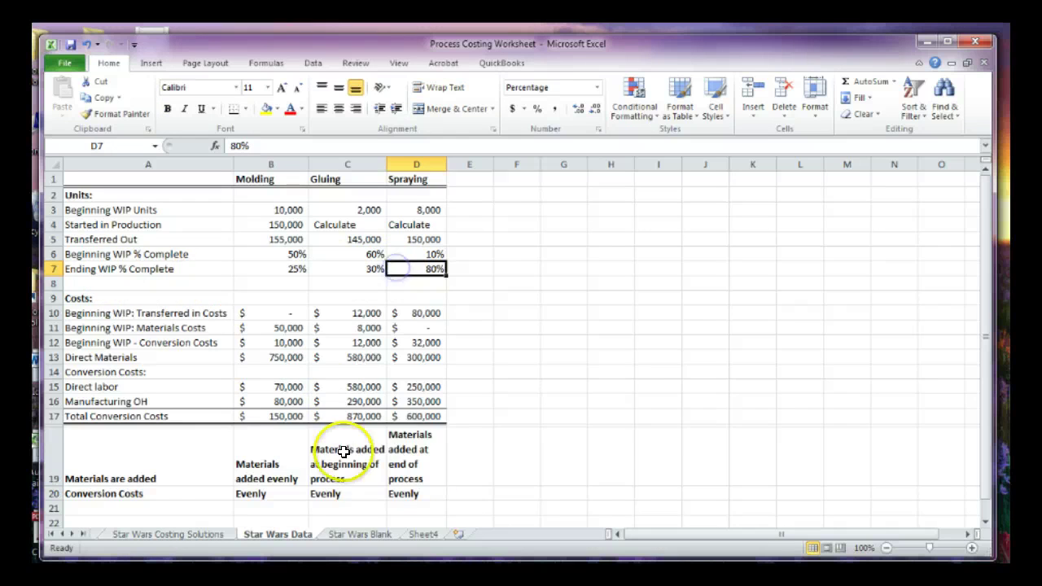
{"action": "left_click", "coordinate": [346, 534]}
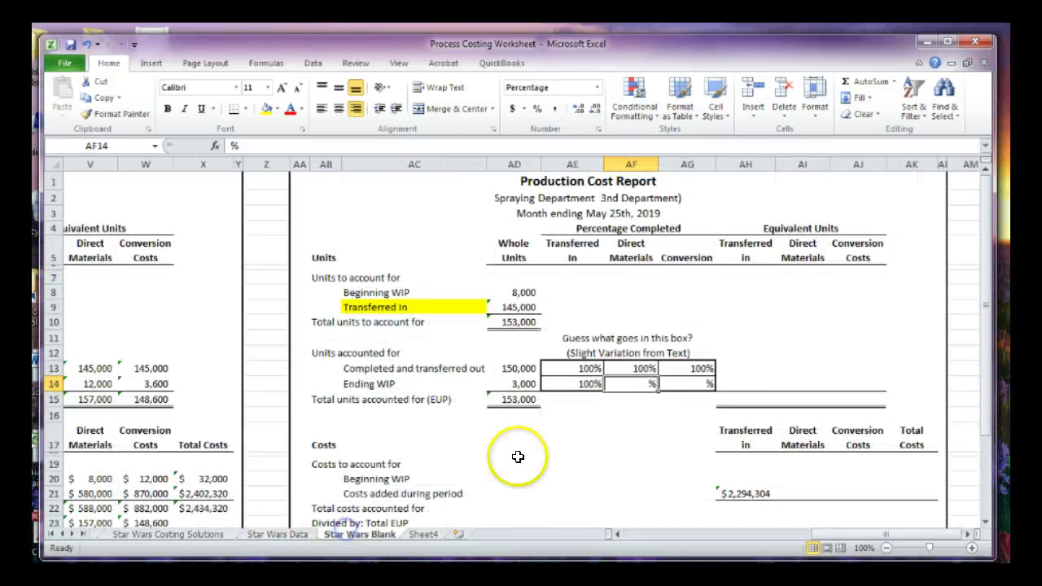
{"action": "left_click", "coordinate": [684, 382]}
{"action": "type", "text": "80"}
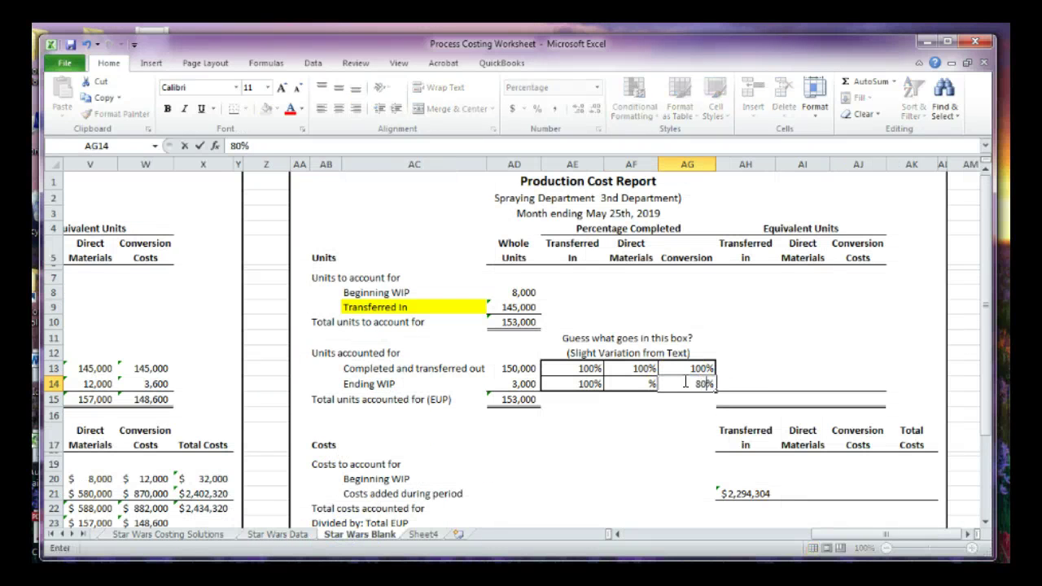
{"action": "key", "text": "Return"}
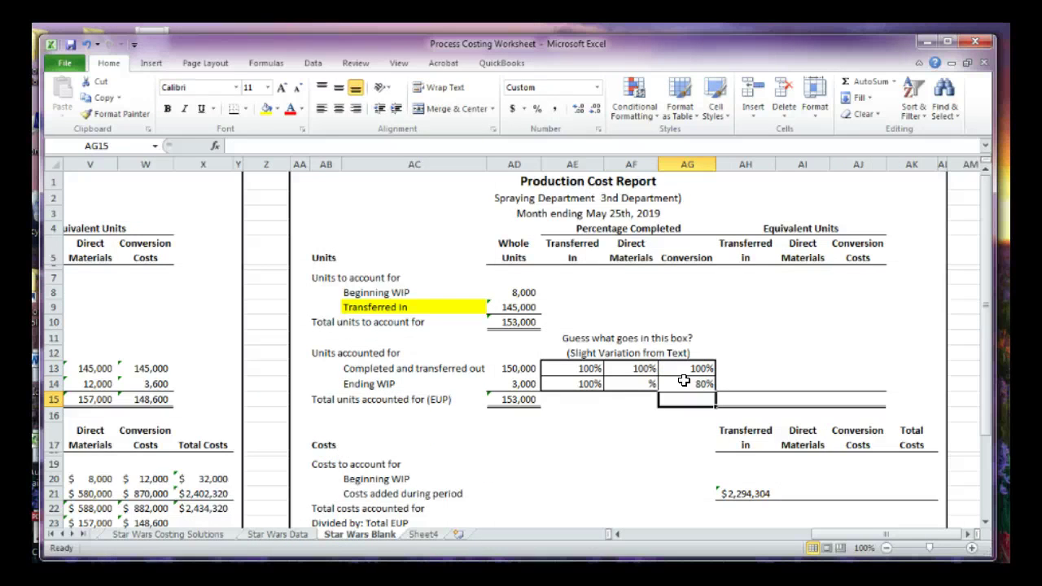
Set the direct materials percentage completed for ending WIP in AF14 to 0%
{"action": "left_click", "coordinate": [631, 378]}
{"action": "type", "text": "0"}
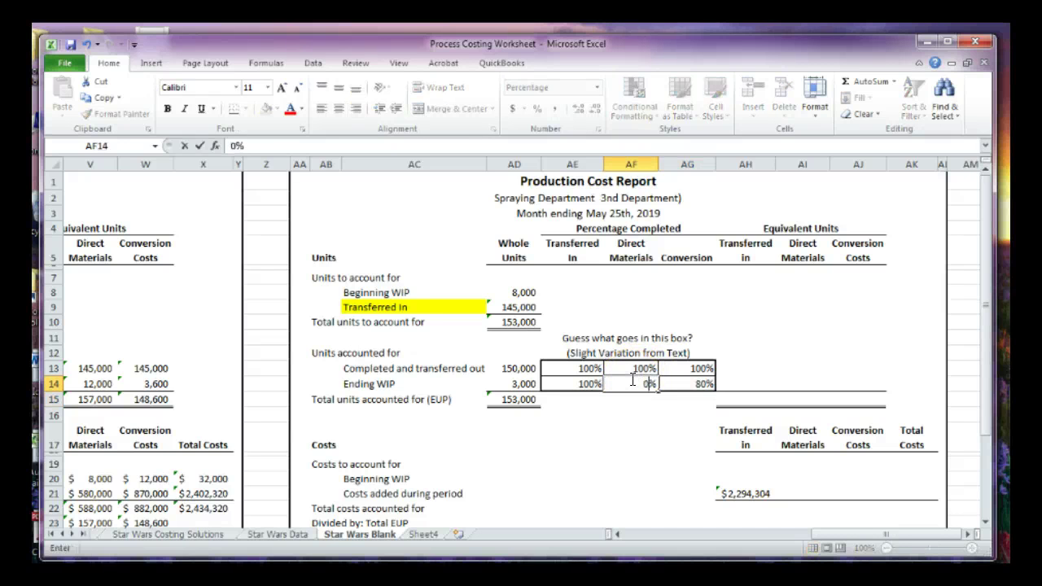
{"action": "key", "text": "Return"}
{"action": "left_click", "coordinate": [631, 380]}
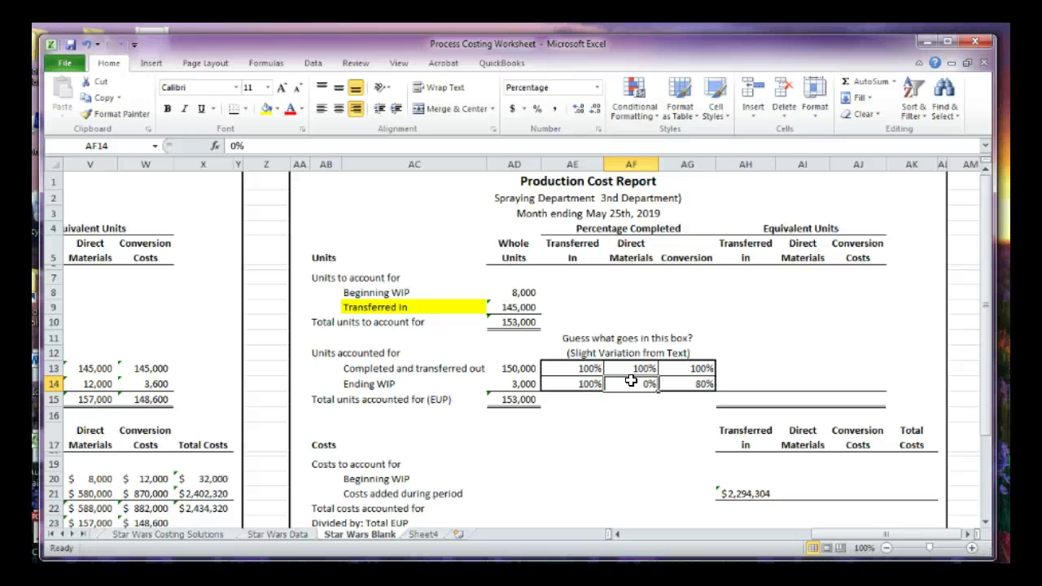
Calculate the transferred-in equivalent units for completed and transferred out in AH13 with =$AD13*AE13
{"action": "left_click", "coordinate": [735, 367]}
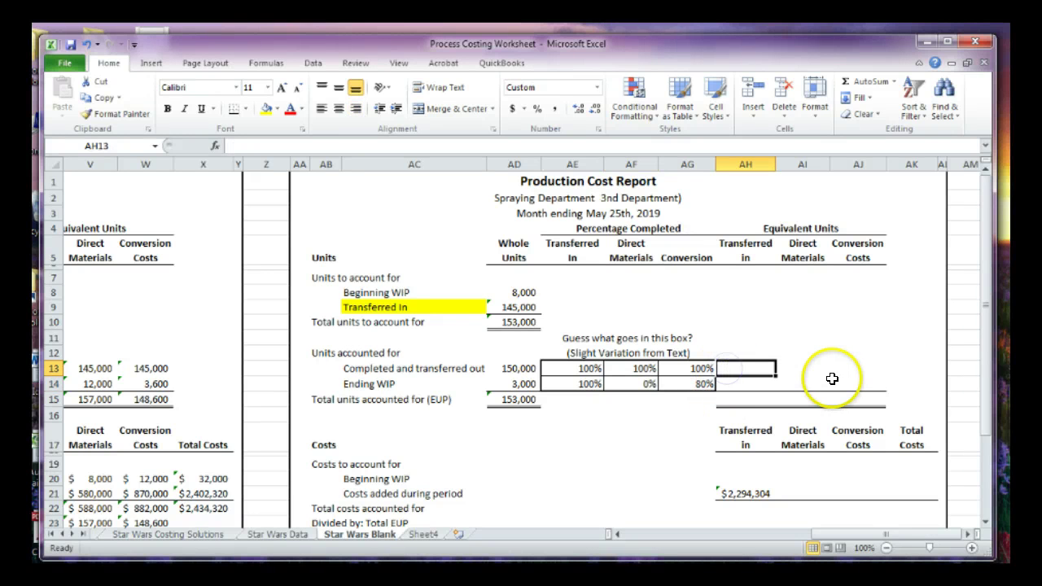
{"action": "type", "text": "="}
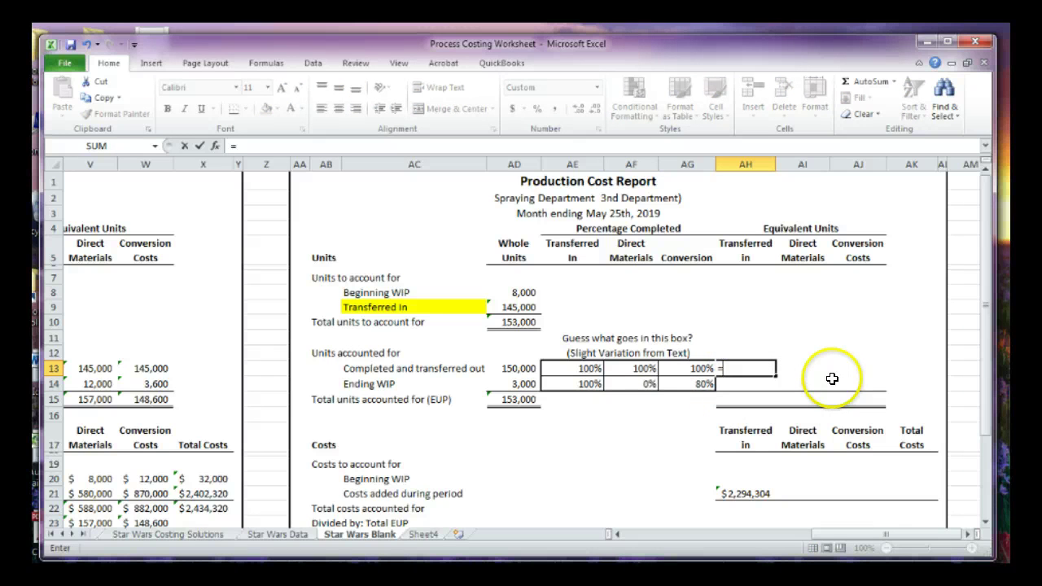
{"action": "left_click", "coordinate": [504, 365]}
{"action": "key", "text": "F4"}
{"action": "key", "text": "F4"}
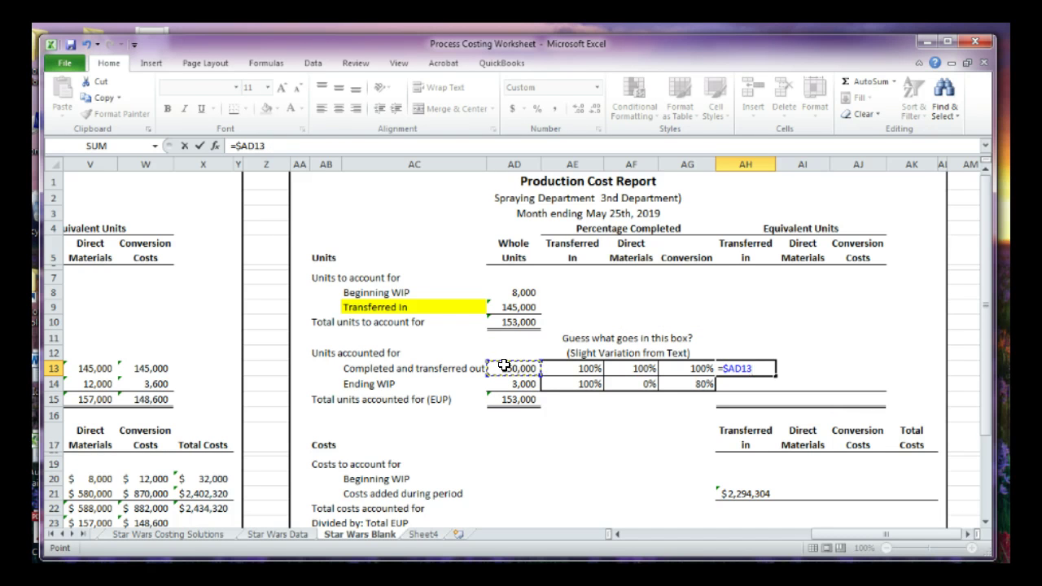
{"action": "type", "text": "*"}
{"action": "left_click", "coordinate": [547, 368]}
{"action": "key", "text": "Return"}
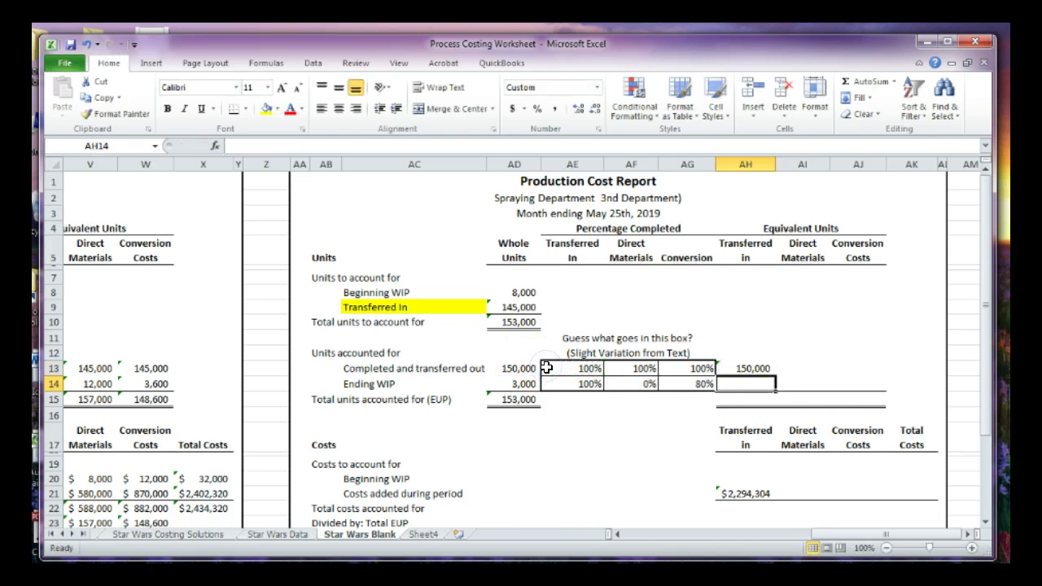
Copy the AH13 equivalent units formula across and down through AJ14
{"action": "left_click", "coordinate": [730, 368]}
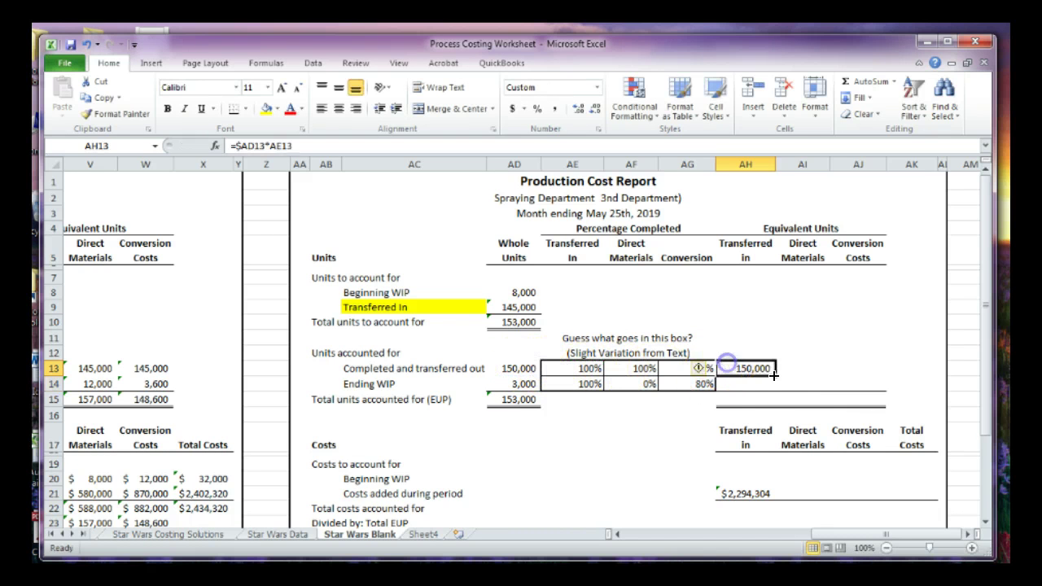
{"action": "left_click_drag", "start_coordinate": [773, 377], "coordinate": [884, 390]}
{"action": "left_click", "coordinate": [640, 426]}
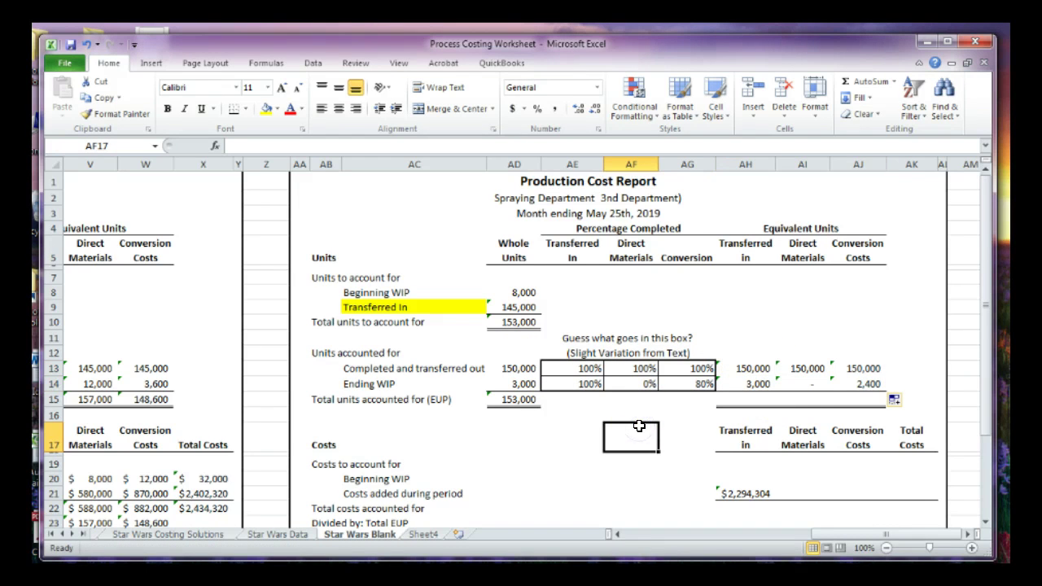
{"action": "left_click", "coordinate": [635, 384]}
{"action": "left_click", "coordinate": [507, 379]}
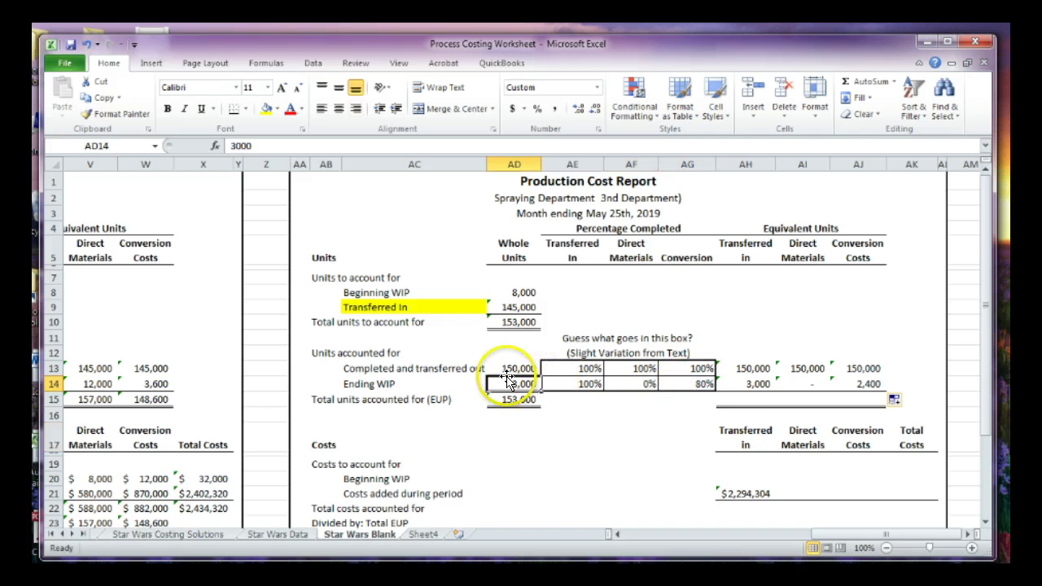
Total the transferred-in equivalent units in AH15 with =AH13+AH14
{"action": "left_click", "coordinate": [742, 394]}
{"action": "type", "text": "="}
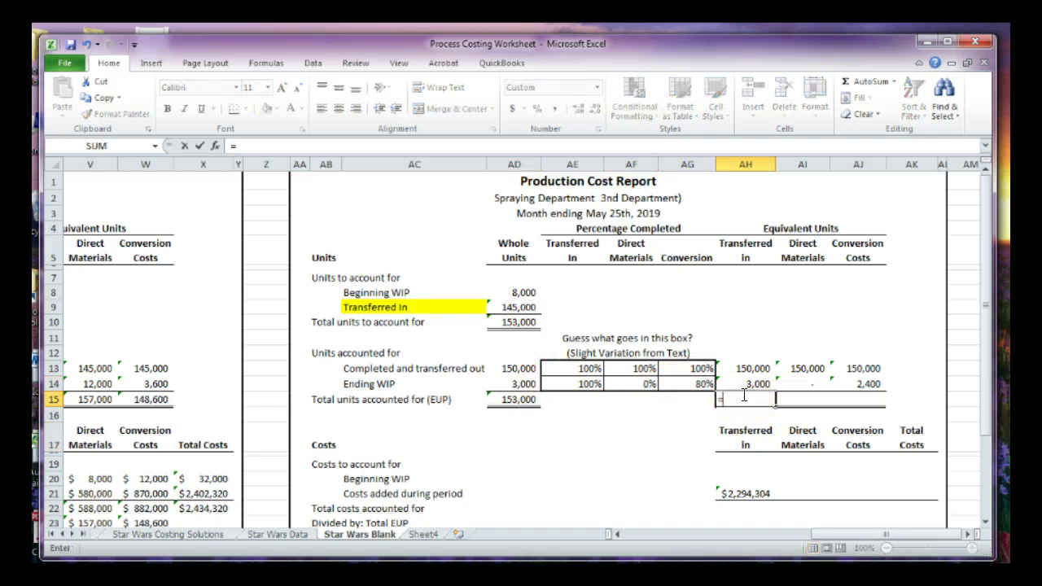
{"action": "key", "text": "Up"}
{"action": "key", "text": "Up"}
{"action": "type", "text": "+"}
{"action": "key", "text": "Up"}
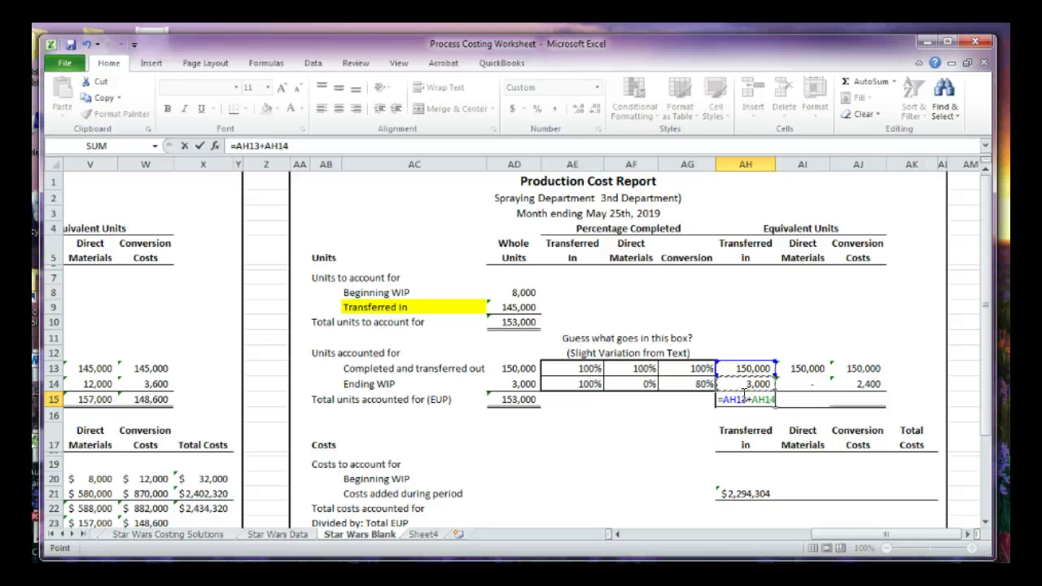
{"action": "key", "text": "Return"}
Copy the AH15 total formula across to the direct materials and conversion costs columns, AI15 and AJ15
{"action": "left_click", "coordinate": [760, 398]}
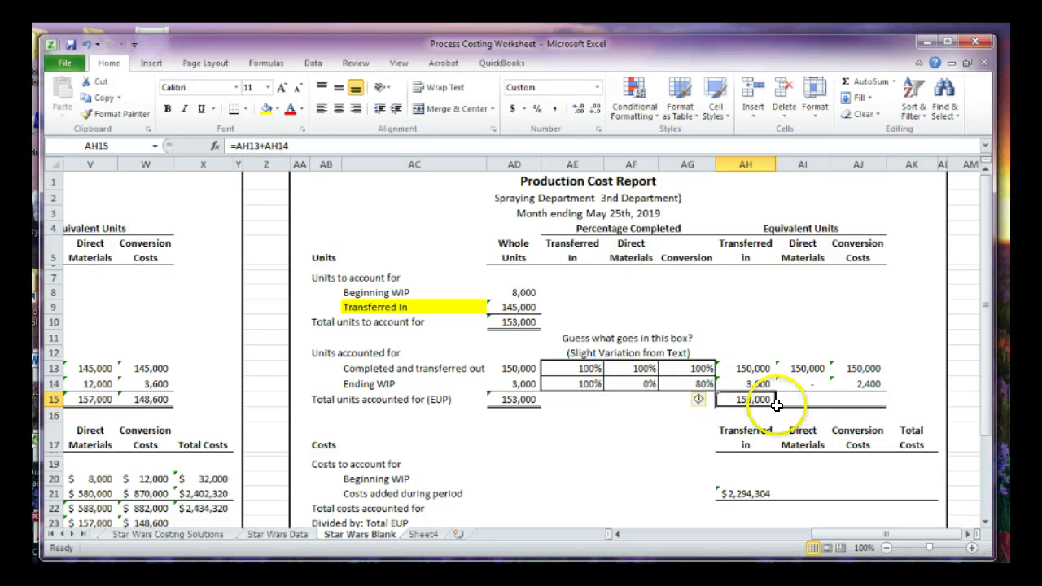
{"action": "left_click_drag", "start_coordinate": [778, 405], "coordinate": [883, 400]}
{"action": "left_click", "coordinate": [655, 434]}
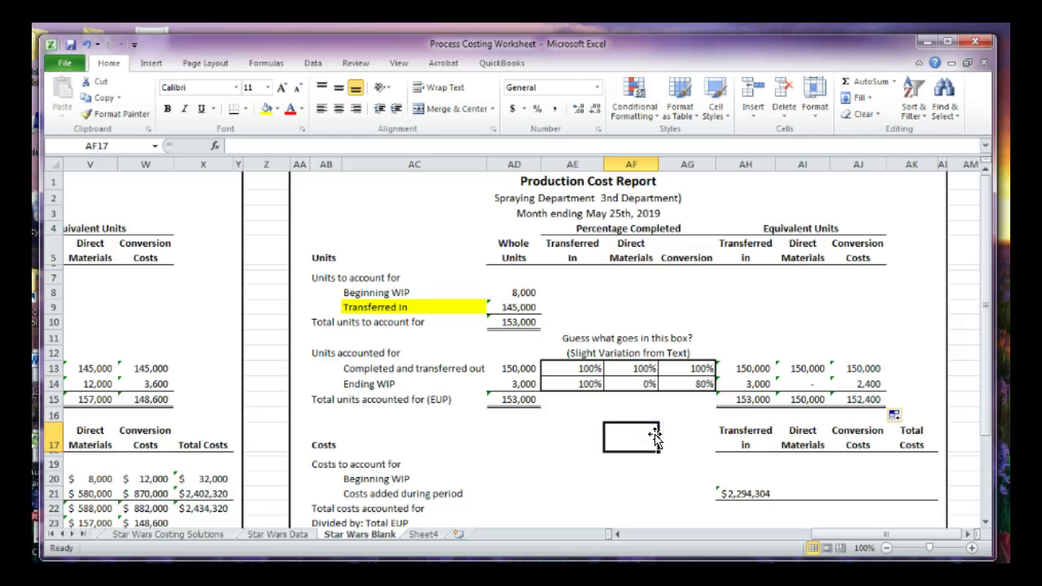
Review the Spraying report's costs section and look up Spraying's beginning WIP costs on the Star Wars Data sheet
{"action": "scroll", "coordinate": [654, 437], "scroll_direction": "down", "scroll_amount": 1}
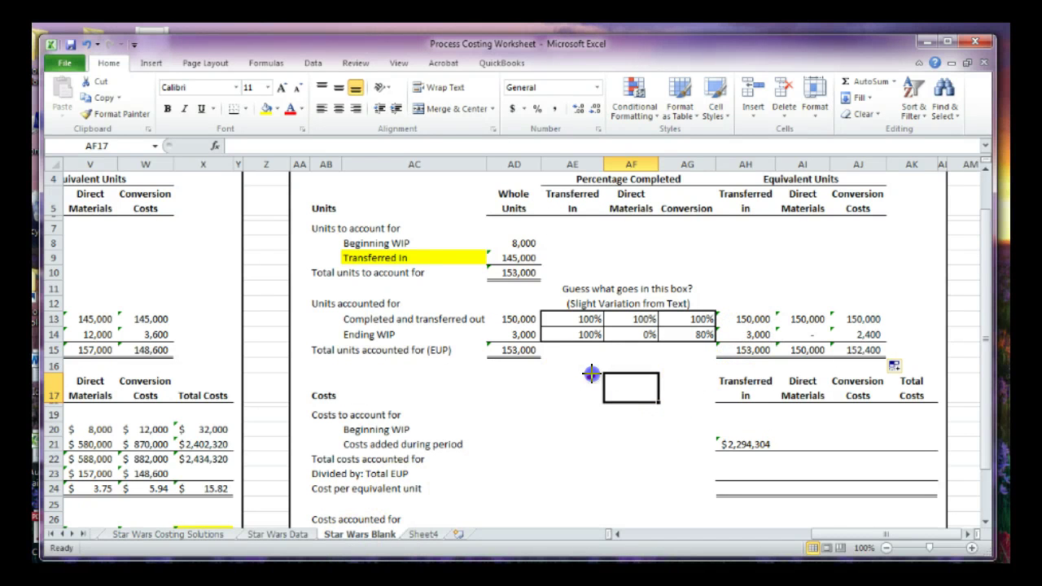
{"action": "left_click_drag", "start_coordinate": [588, 376], "coordinate": [756, 348]}
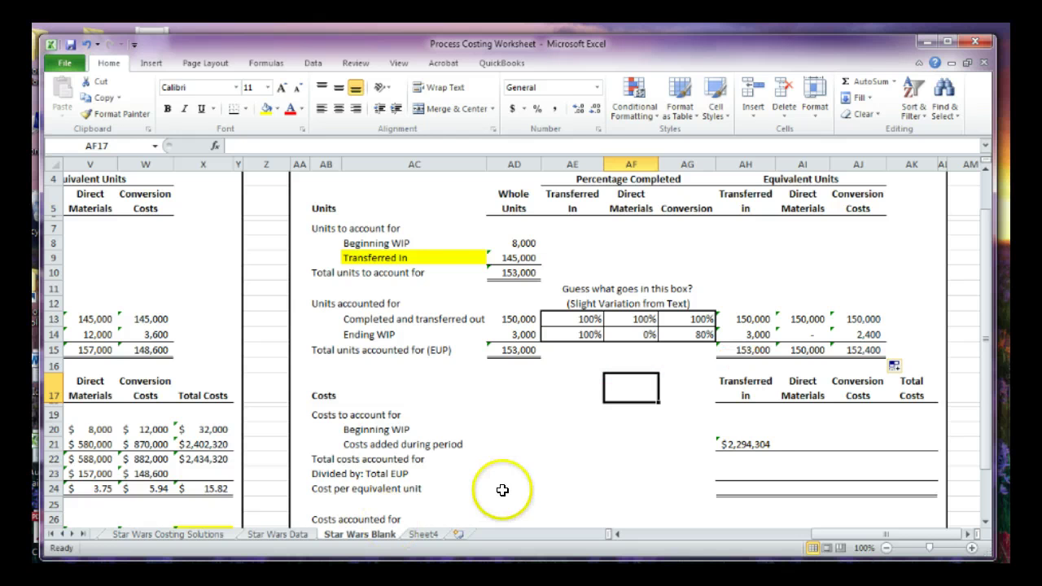
{"action": "scroll", "coordinate": [595, 433], "scroll_direction": "down", "scroll_amount": 1}
{"action": "scroll", "coordinate": [595, 433], "scroll_direction": "down", "scroll_amount": 1}
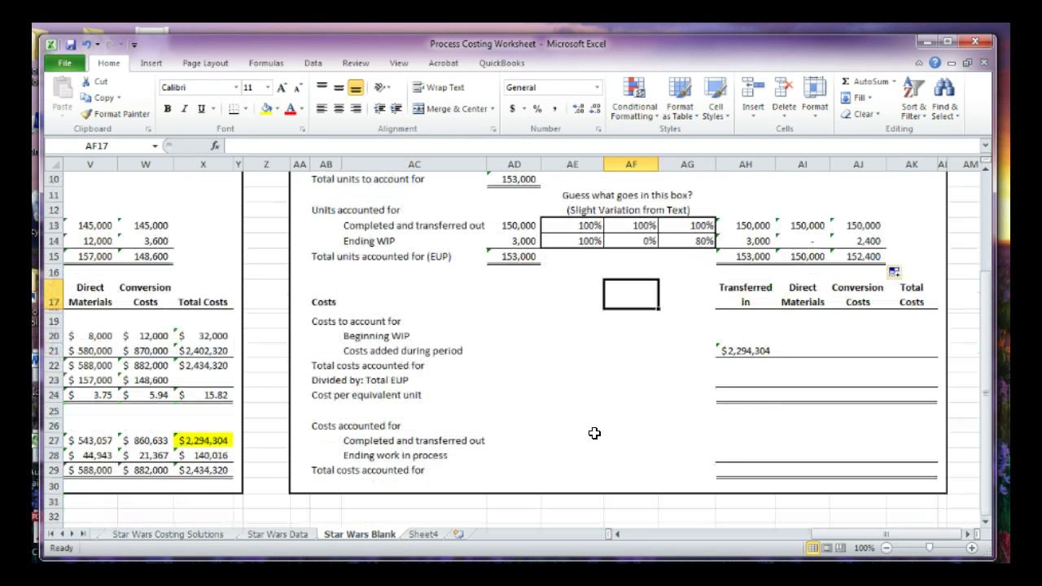
{"action": "left_click", "coordinate": [586, 471]}
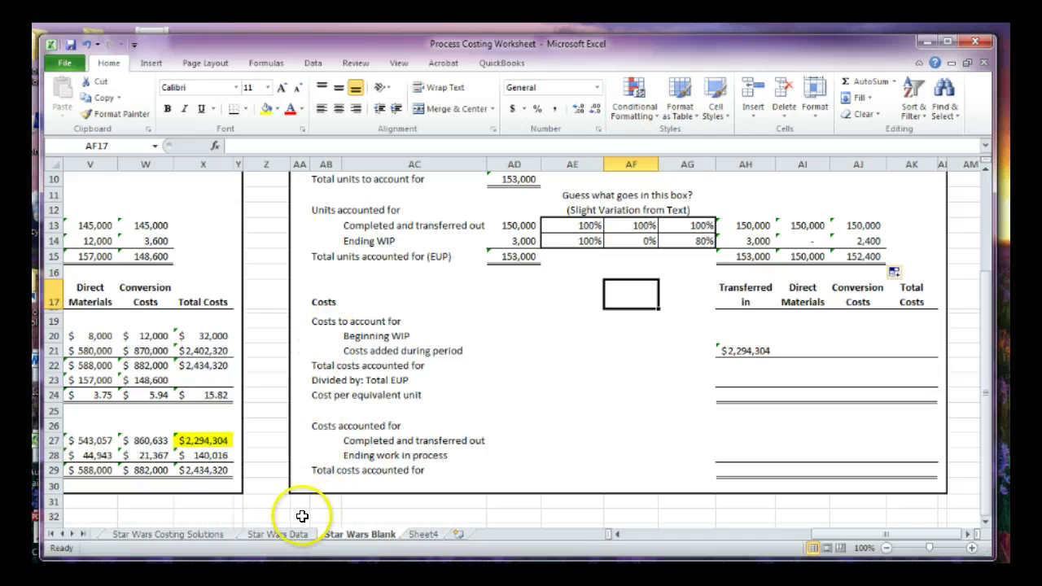
{"action": "left_click", "coordinate": [362, 348]}
{"action": "left_click", "coordinate": [367, 335]}
{"action": "left_click", "coordinate": [287, 535]}
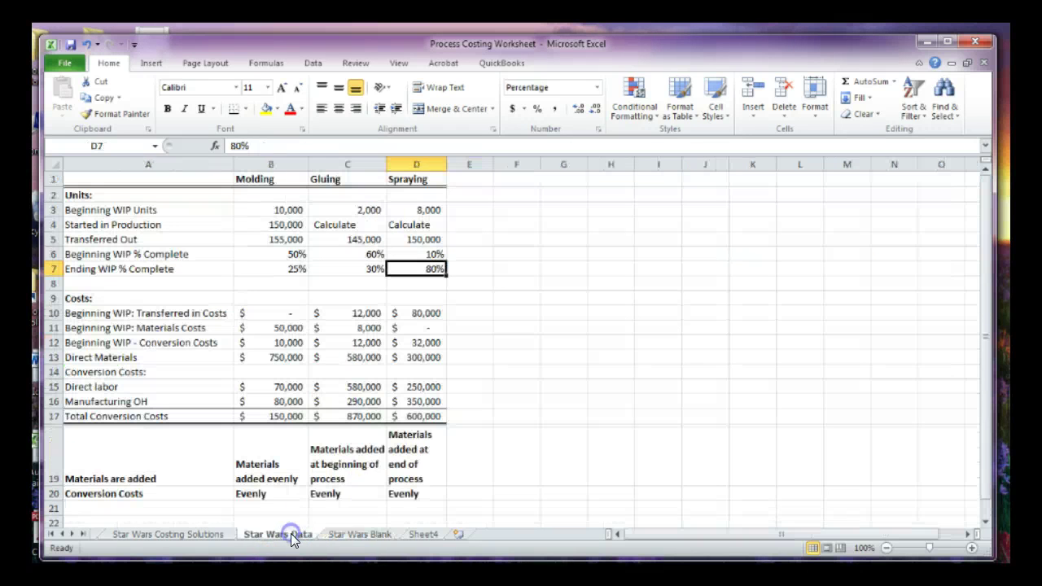
{"action": "left_click", "coordinate": [410, 311]}
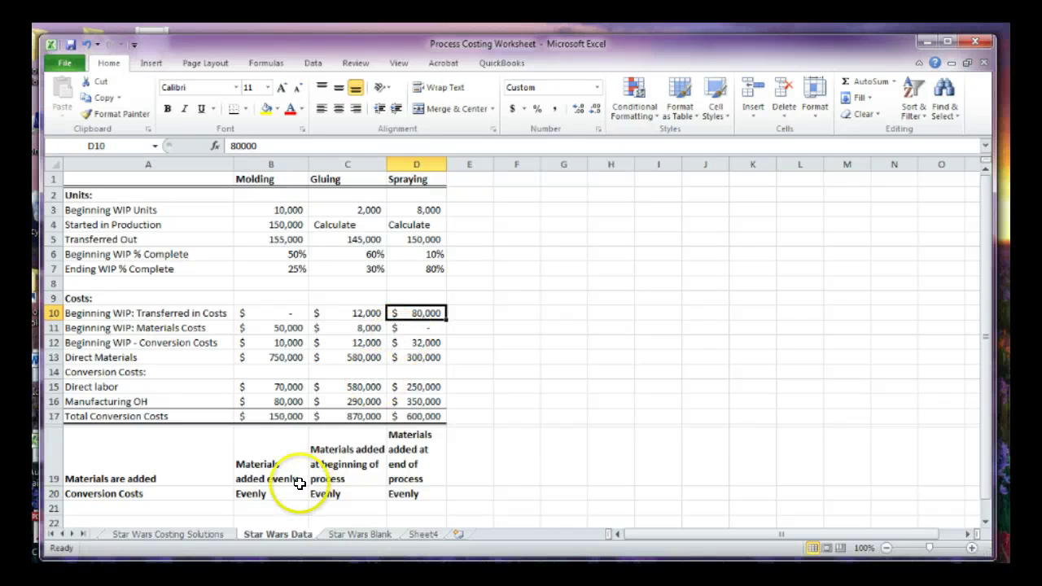
{"action": "left_click", "coordinate": [338, 537]}
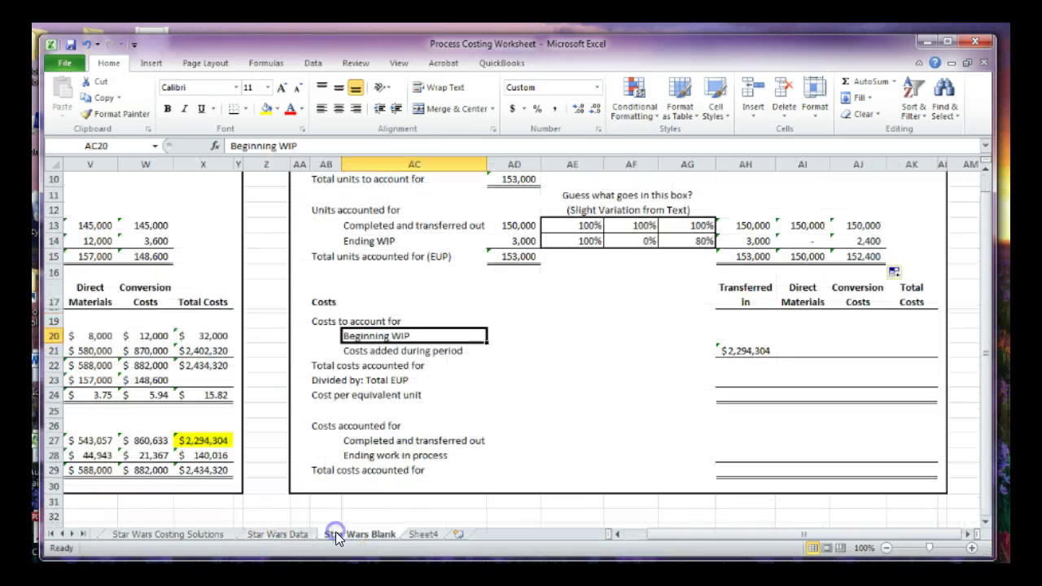
Enter Spraying's beginning WIP costs in row 20: 80,000 transferred in, 0 direct materials and 32,000 conversion costs
{"action": "left_click", "coordinate": [705, 332]}
{"action": "left_click", "coordinate": [729, 331]}
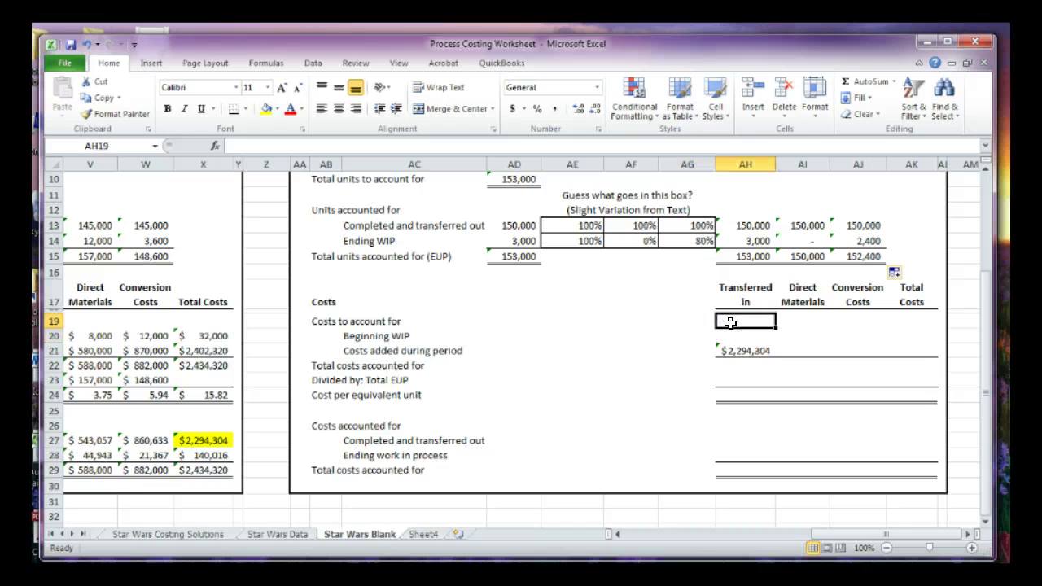
{"action": "type", "text": "80,0"}
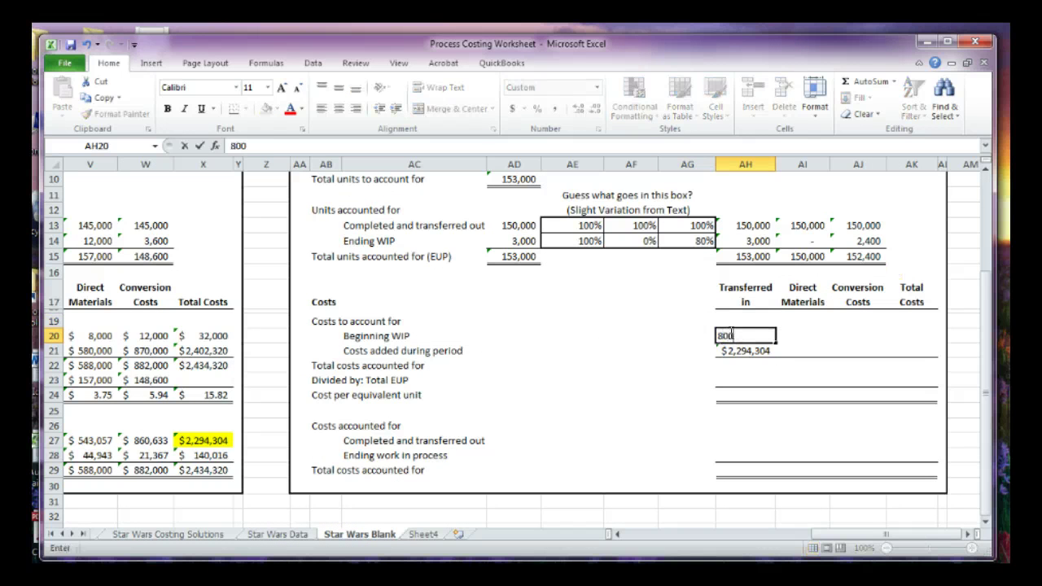
{"action": "type", "text": "00"}
{"action": "key", "text": "Tab"}
{"action": "type", "text": "0"}
{"action": "key", "text": "Tab"}
{"action": "type", "text": "3"}
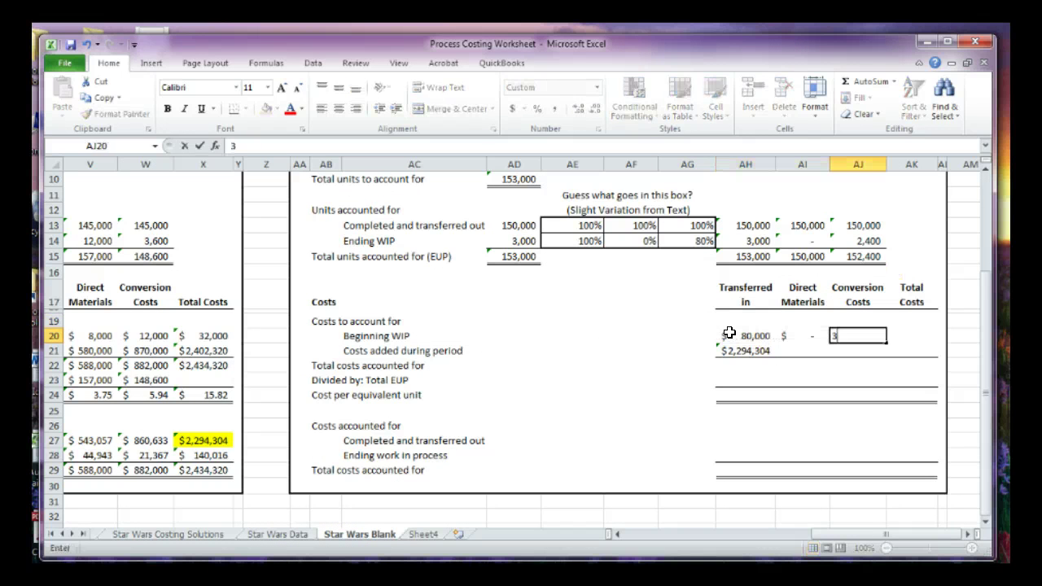
{"action": "type", "text": "2,000"}
{"action": "key", "text": "Return"}
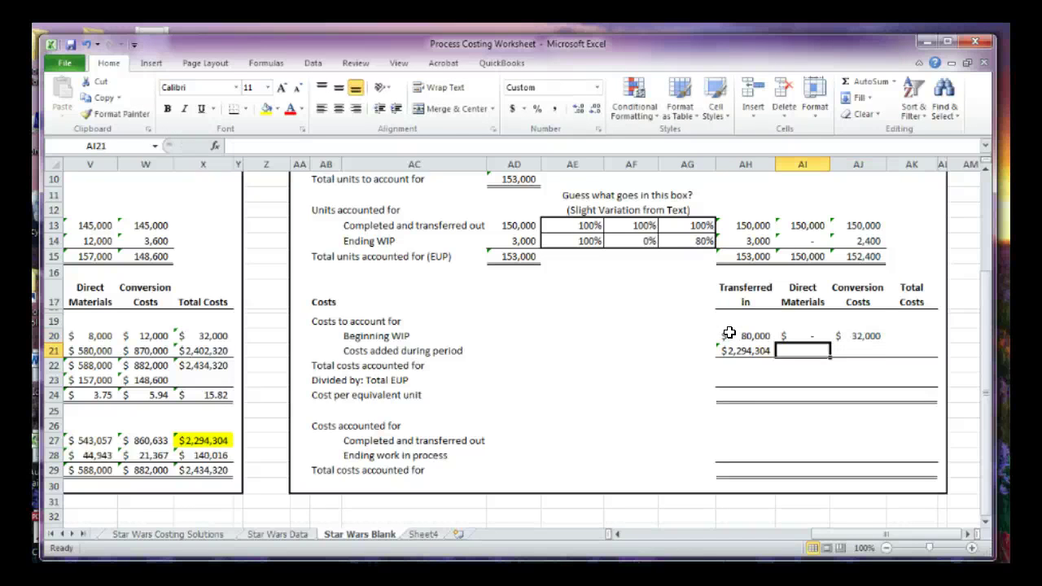
Enter Spraying's costs added during the period in row 21 from the Star Wars Data sheet: 300,000 direct materials and 600,000 conversion costs
{"action": "left_click", "coordinate": [789, 339]}
{"action": "left_click", "coordinate": [785, 351]}
{"action": "left_click", "coordinate": [305, 534]}
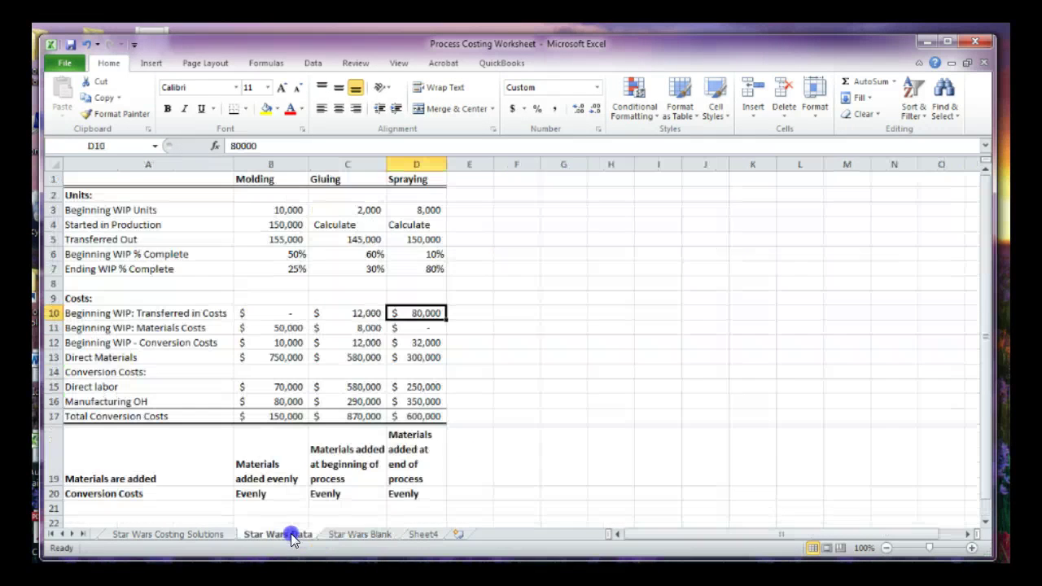
{"action": "left_click", "coordinate": [416, 357]}
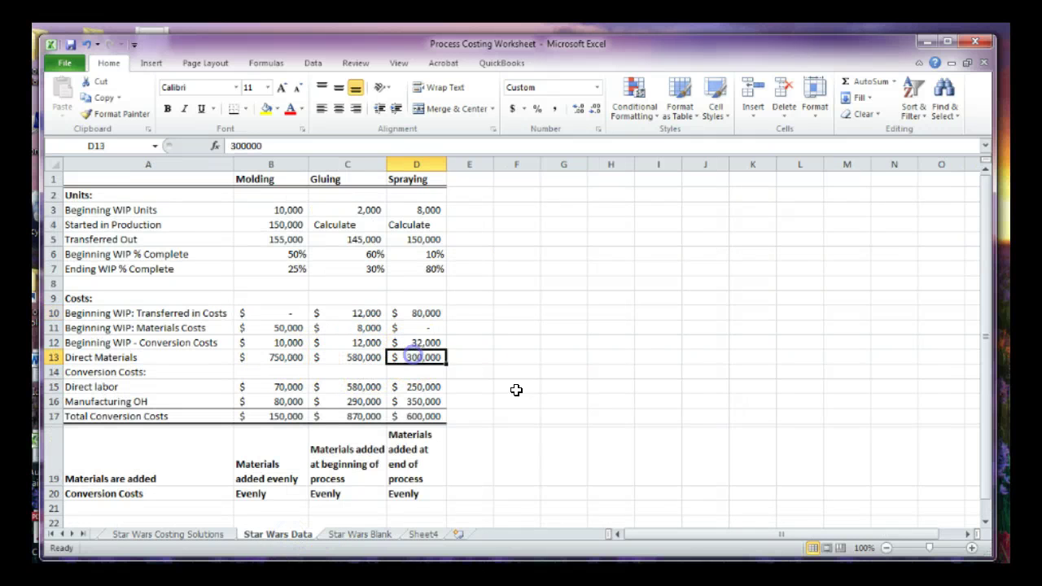
{"action": "left_click", "coordinate": [429, 416]}
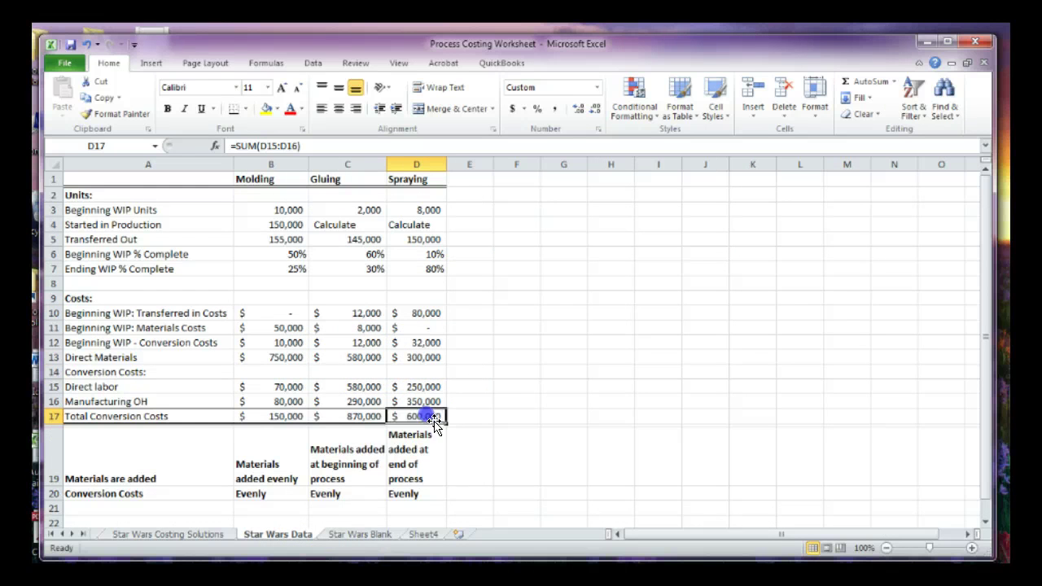
{"action": "left_click", "coordinate": [352, 535]}
{"action": "type", "text": "300"}
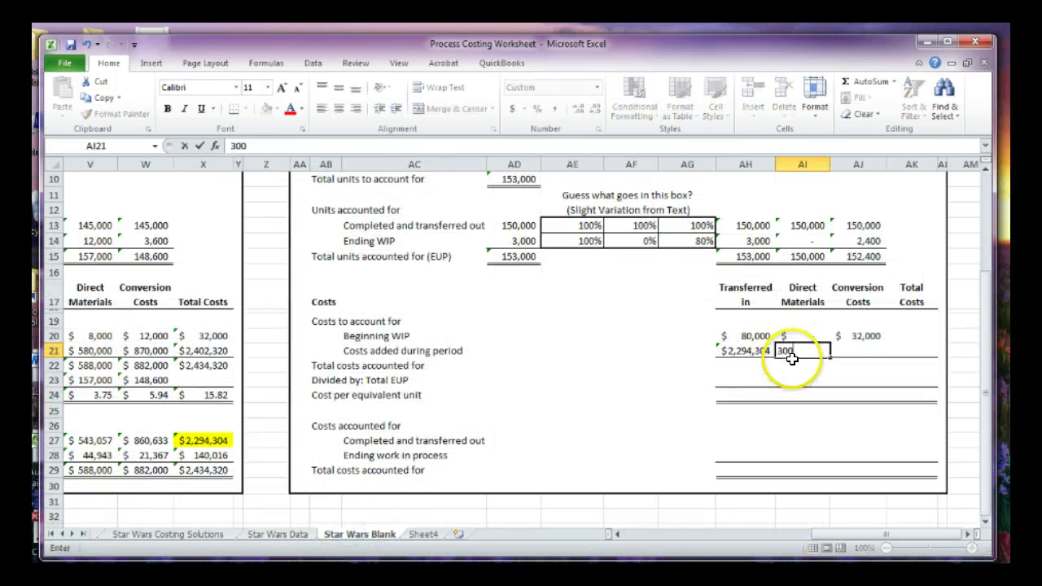
{"action": "type", "text": ",000"}
{"action": "key", "text": "Tab"}
{"action": "type", "text": "6"}
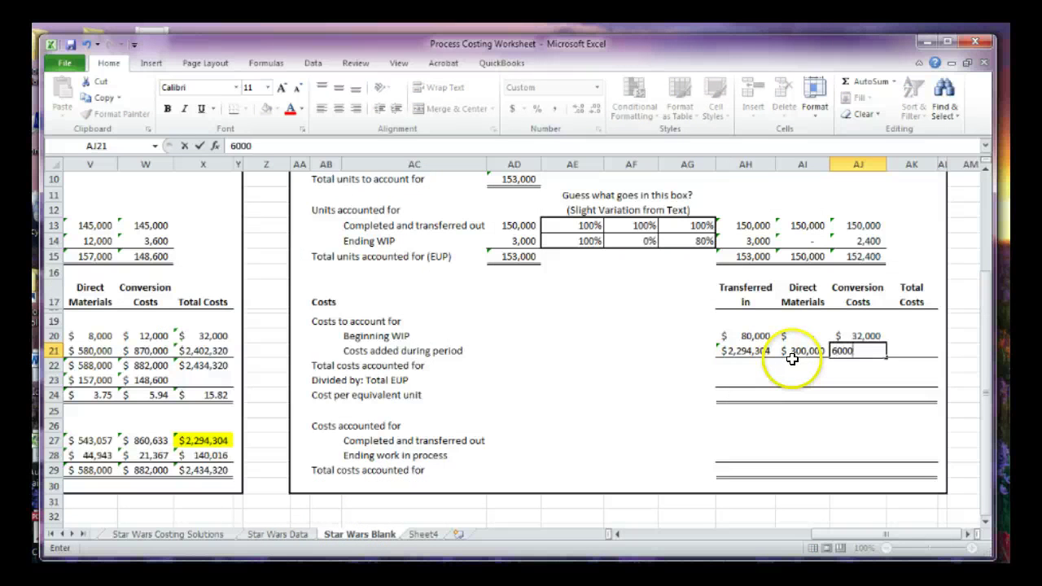
{"action": "key", "text": "Tab"}
Total the beginning WIP costs in AK20 with =SUM(AH20:AJ20) and copy the formula down to AK21
{"action": "key", "text": "Up"}
{"action": "type", "text": "=sum("}
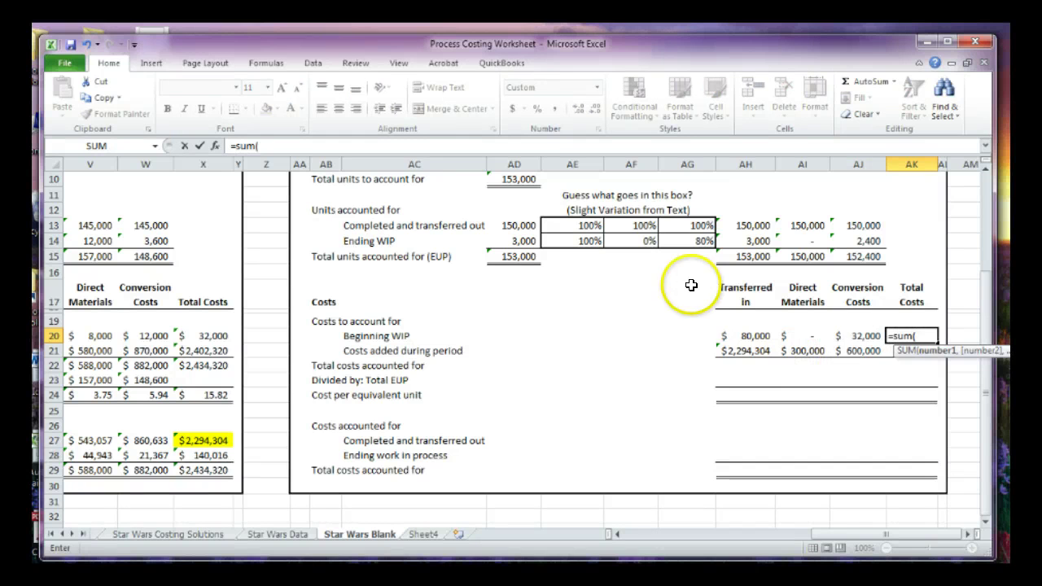
{"action": "left_click_drag", "start_coordinate": [735, 336], "coordinate": [861, 337]}
{"action": "key", "text": "Return"}
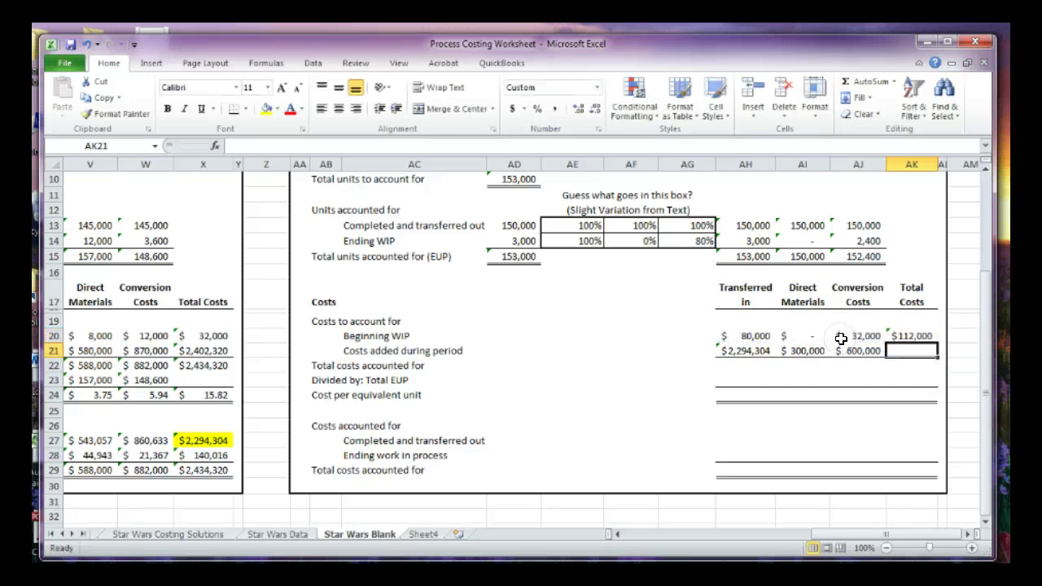
{"action": "left_click", "coordinate": [928, 336]}
{"action": "left_click_drag", "start_coordinate": [934, 344], "coordinate": [934, 357]}
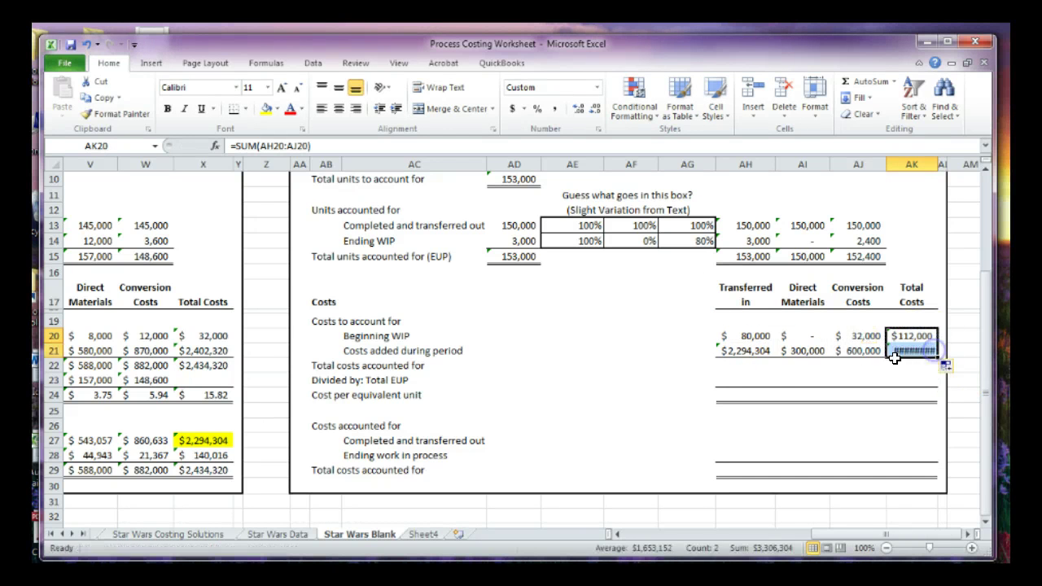
Total the transferred-in costs in AH22 with =AH20+AH21 and copy the formula across to AK22
{"action": "left_click", "coordinate": [755, 361]}
{"action": "type", "text": "="}
{"action": "key", "text": "Up"}
{"action": "key", "text": "Up"}
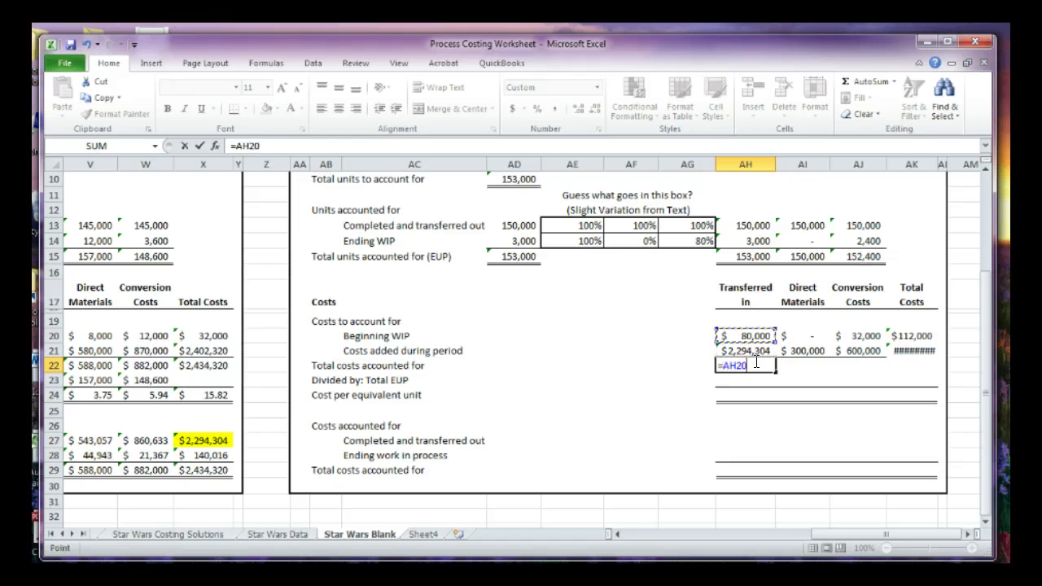
{"action": "type", "text": "+"}
{"action": "key", "text": "Up"}
{"action": "key", "text": "Return"}
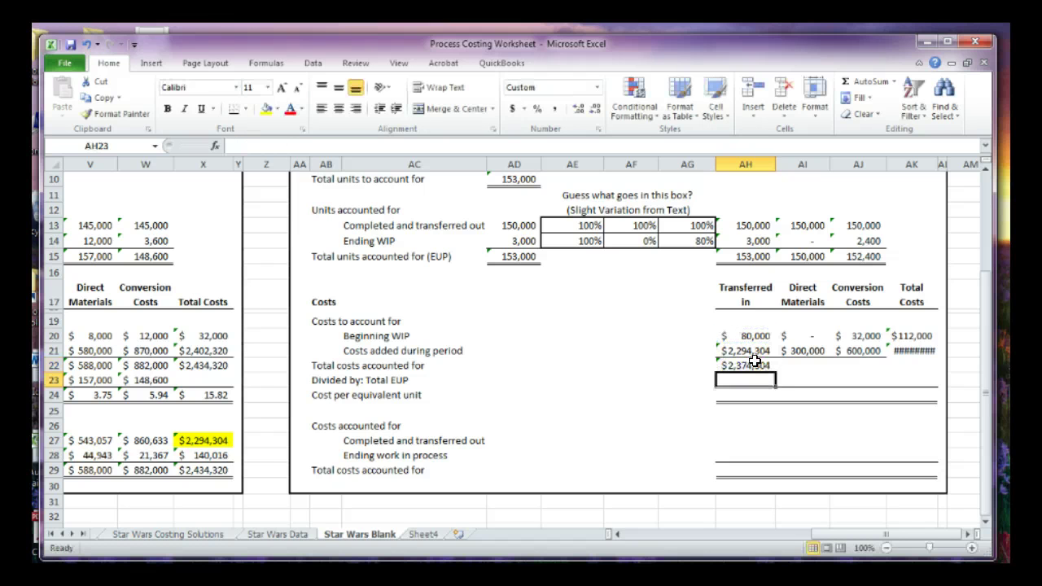
{"action": "left_click", "coordinate": [756, 361]}
{"action": "left_click_drag", "start_coordinate": [776, 372], "coordinate": [918, 367]}
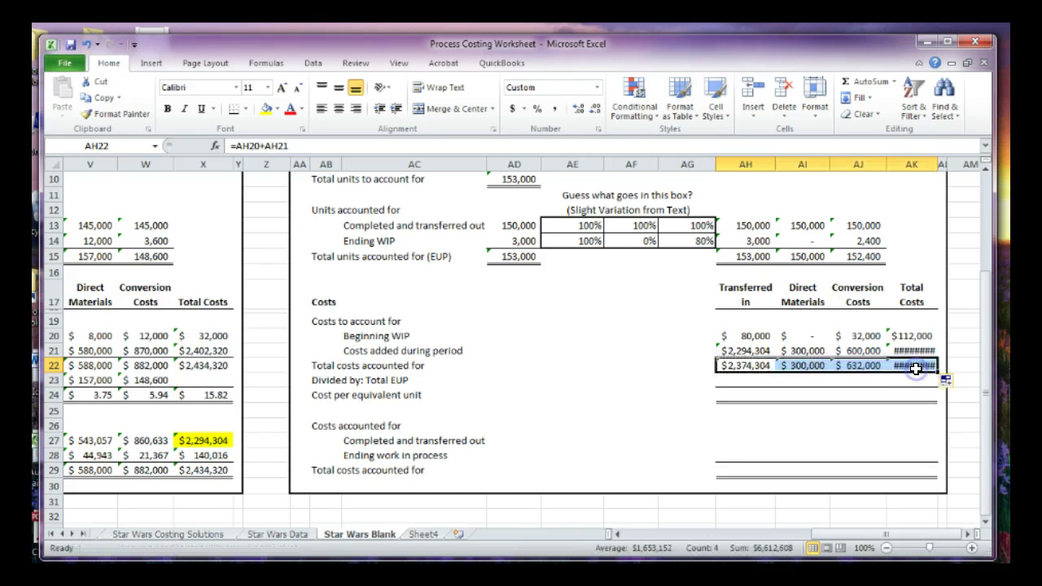
Autofit the width of column AK to its Total Costs figures
{"action": "double_click", "coordinate": [937, 162]}
{"action": "left_click", "coordinate": [802, 395]}
{"action": "left_click", "coordinate": [687, 424]}
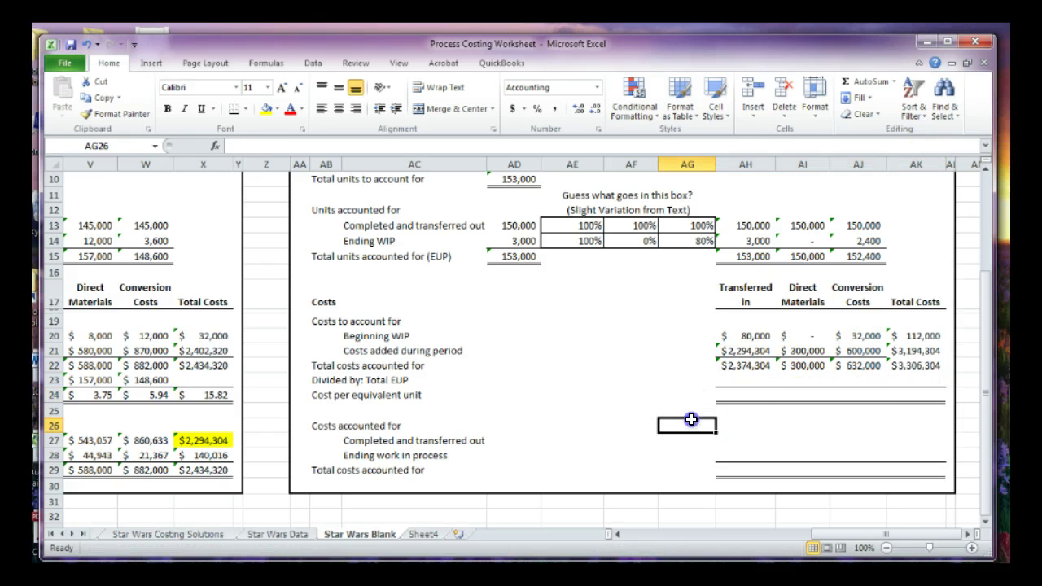
Review Spraying's total costs in AK21 and AK22 and the Gluing Department's completed and transferred out total in X27
{"action": "left_click", "coordinate": [926, 348]}
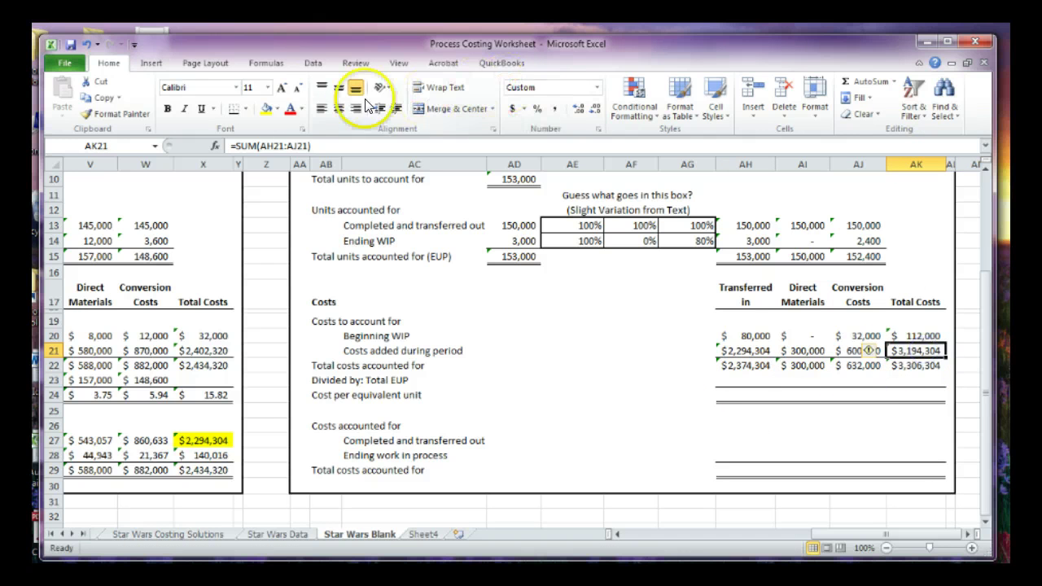
{"action": "left_click", "coordinate": [676, 377]}
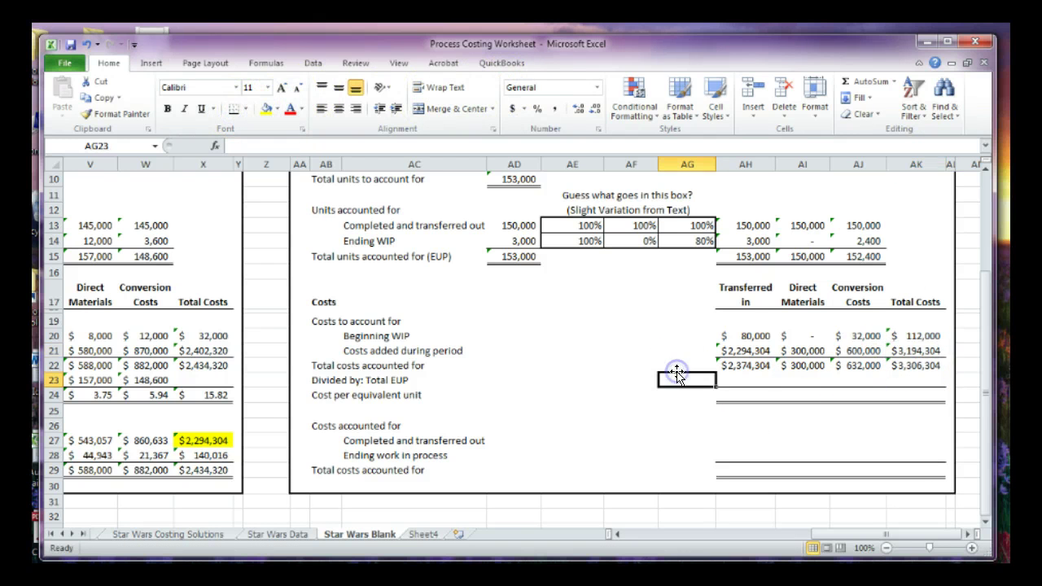
{"action": "left_click", "coordinate": [944, 366]}
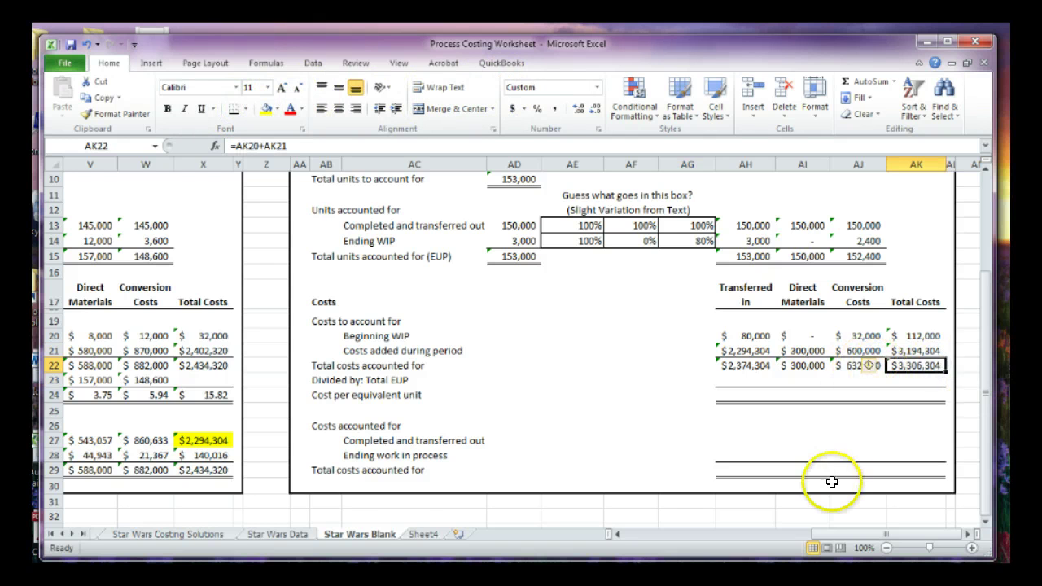
{"action": "scroll", "coordinate": [847, 536], "scroll_direction": "left", "scroll_amount": 3}
{"action": "left_click", "coordinate": [492, 439]}
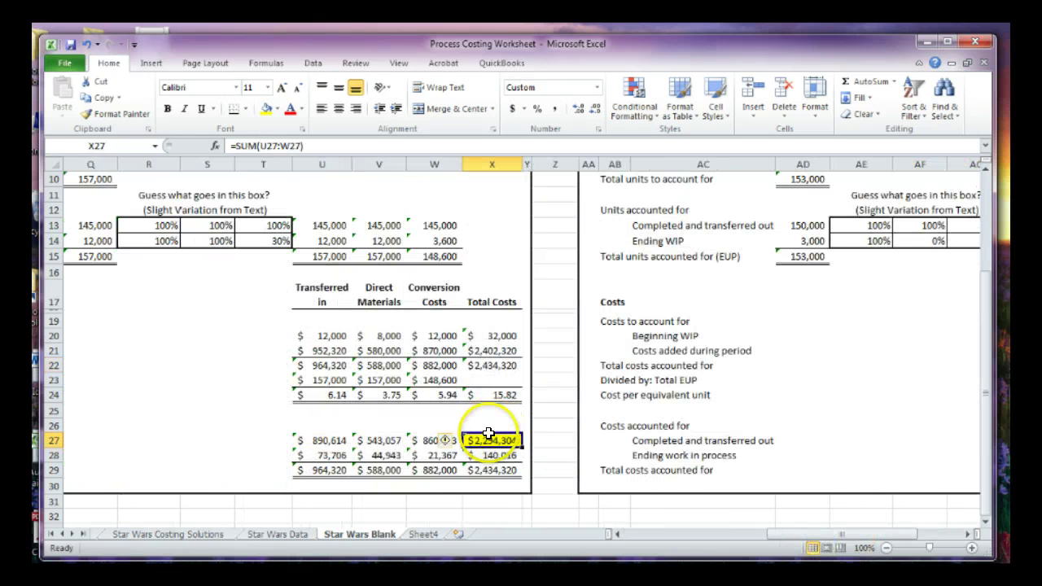
{"action": "left_click_drag", "start_coordinate": [794, 538], "coordinate": [896, 539]}
{"action": "left_click", "coordinate": [694, 440]}
{"action": "left_click", "coordinate": [713, 383]}
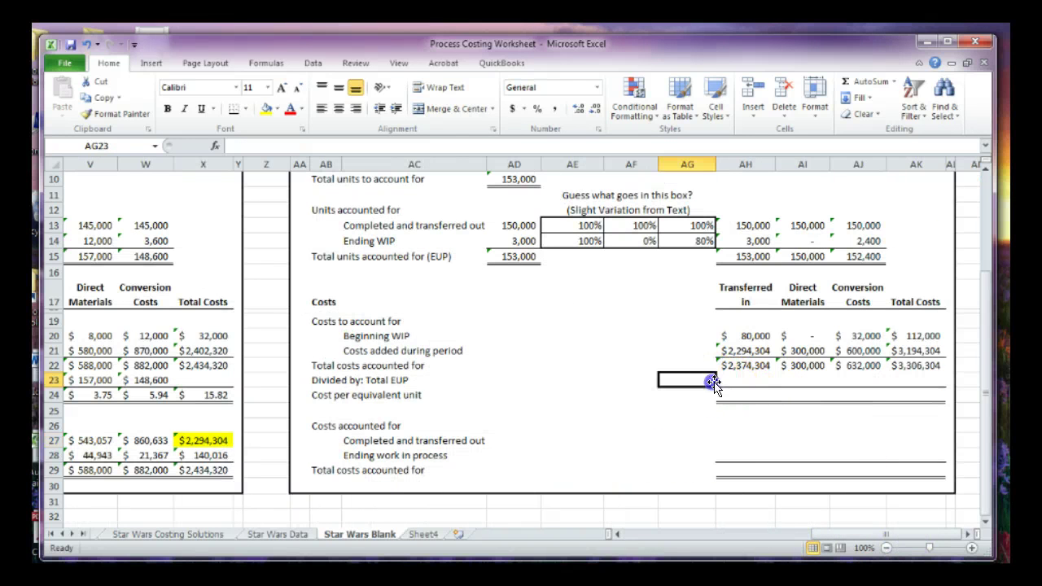
Link the transferred-in total EUP in AH23 to AH15 and copy the formula across to AJ23
{"action": "left_click", "coordinate": [738, 377]}
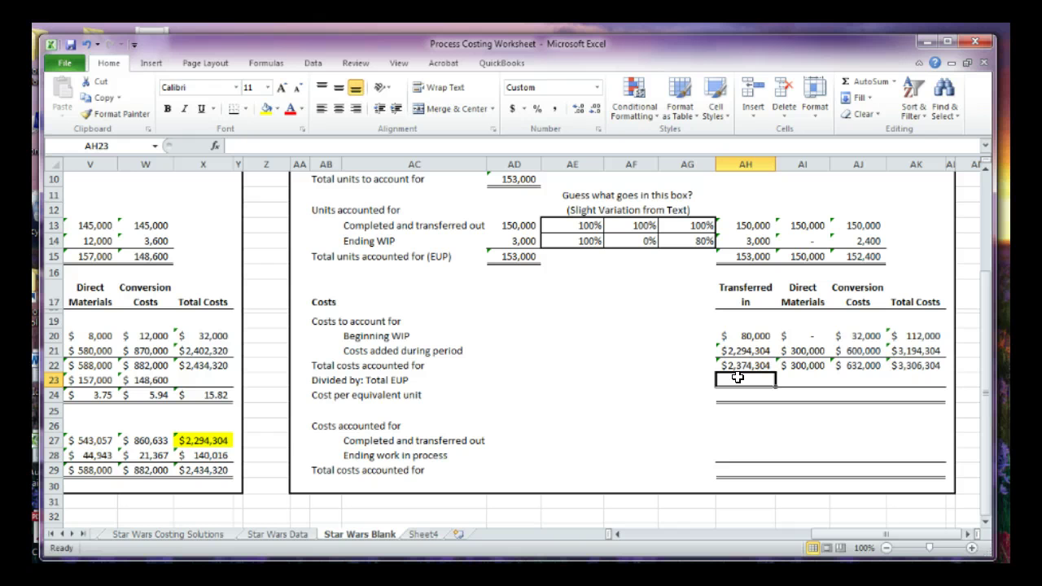
{"action": "type", "text": "="}
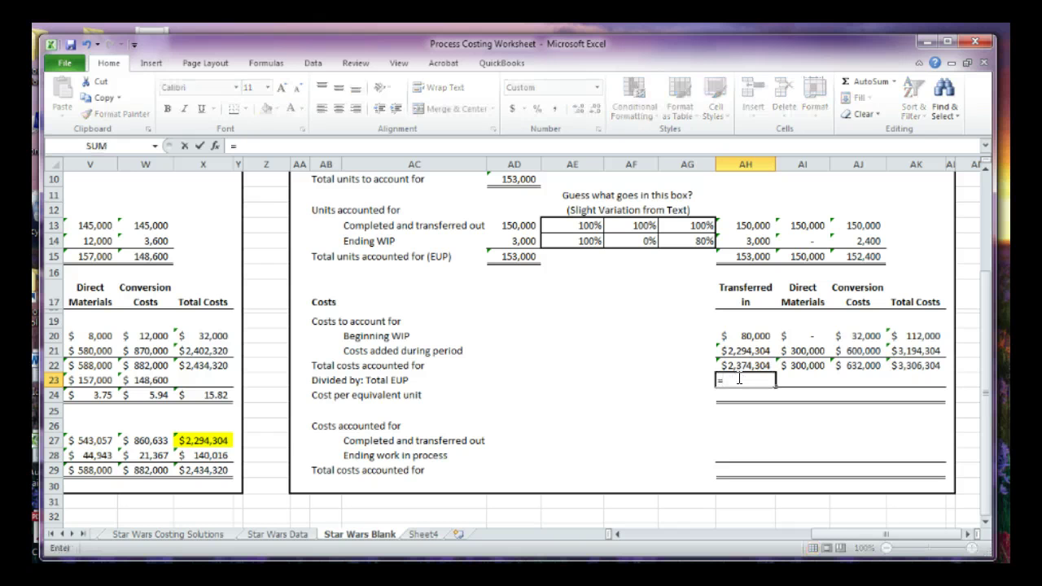
{"action": "left_click", "coordinate": [739, 257]}
{"action": "key", "text": "Return"}
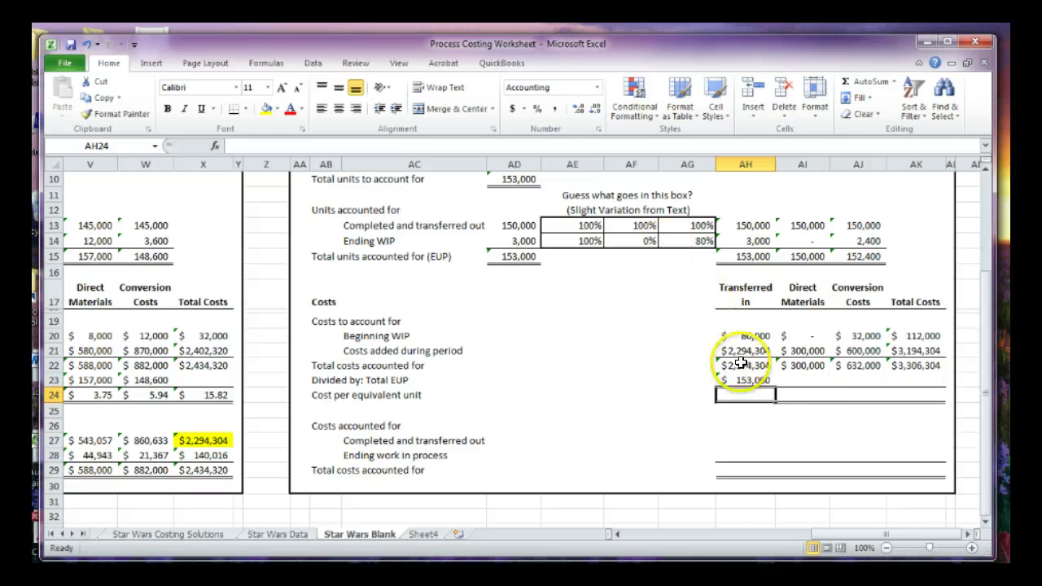
{"action": "left_click", "coordinate": [761, 379]}
{"action": "left_click_drag", "start_coordinate": [776, 387], "coordinate": [856, 403]}
Calculate the transferred-in cost per equivalent unit in AH24 with =AH22/AH23 and copy the formula across to AJ24
{"action": "left_click", "coordinate": [734, 395]}
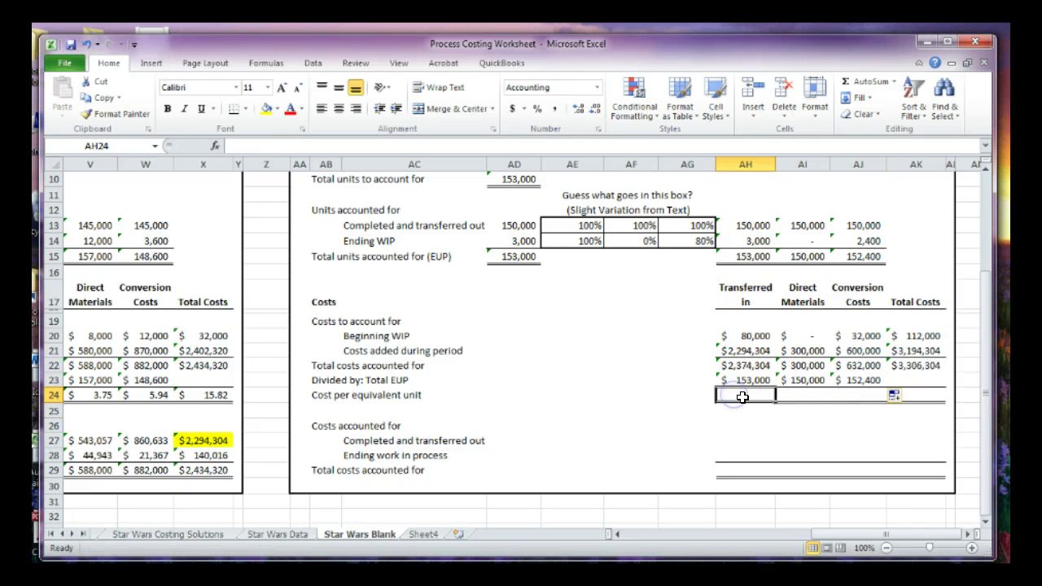
{"action": "type", "text": "="}
{"action": "key", "text": "Up"}
{"action": "key", "text": "Up"}
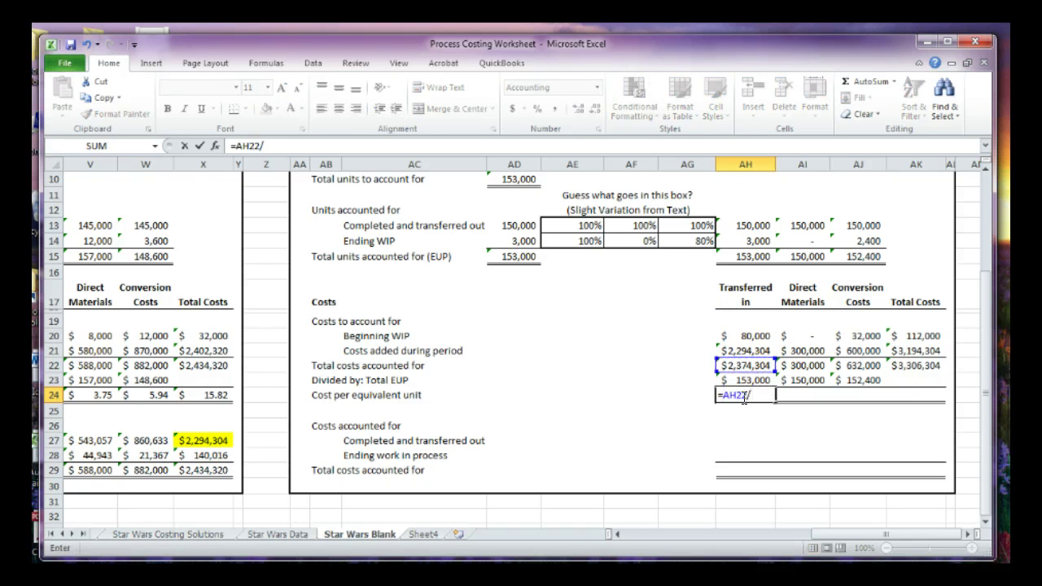
{"action": "type", "text": "/"}
{"action": "key", "text": "Up"}
{"action": "key", "text": "ctrl+Return"}
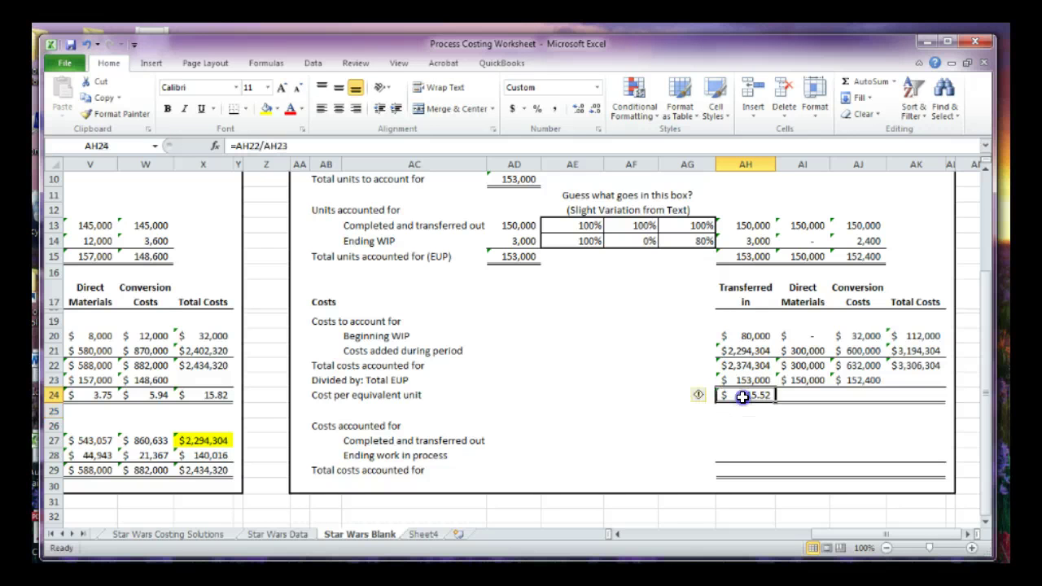
{"action": "left_click_drag", "start_coordinate": [775, 401], "coordinate": [892, 417]}
{"action": "left_click", "coordinate": [804, 419]}
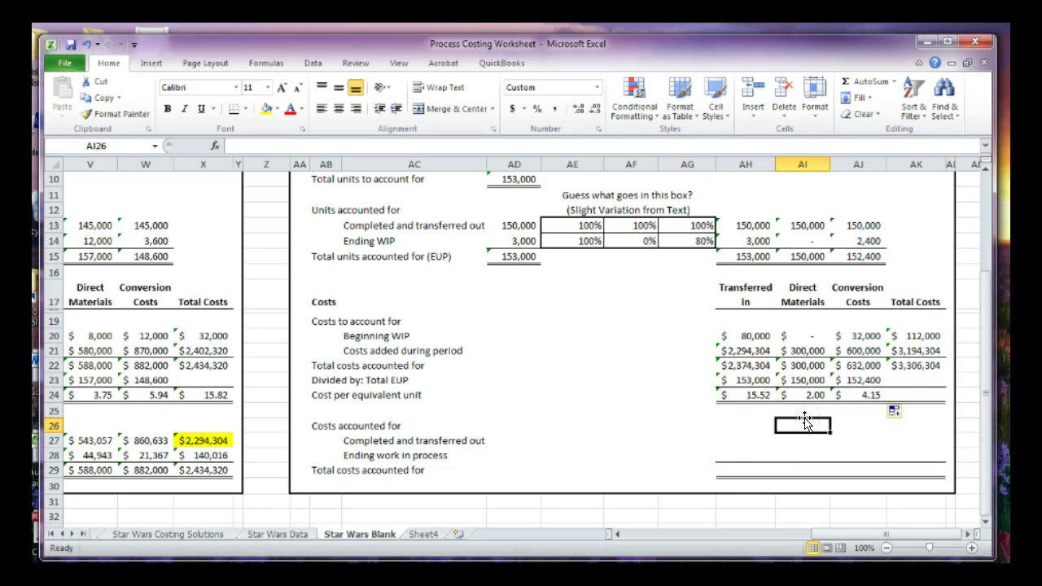
Sum the costs per equivalent unit in AK24 with =SUM(AH24:AJ24)
{"action": "left_click", "coordinate": [922, 395]}
{"action": "type", "text": "=sum("}
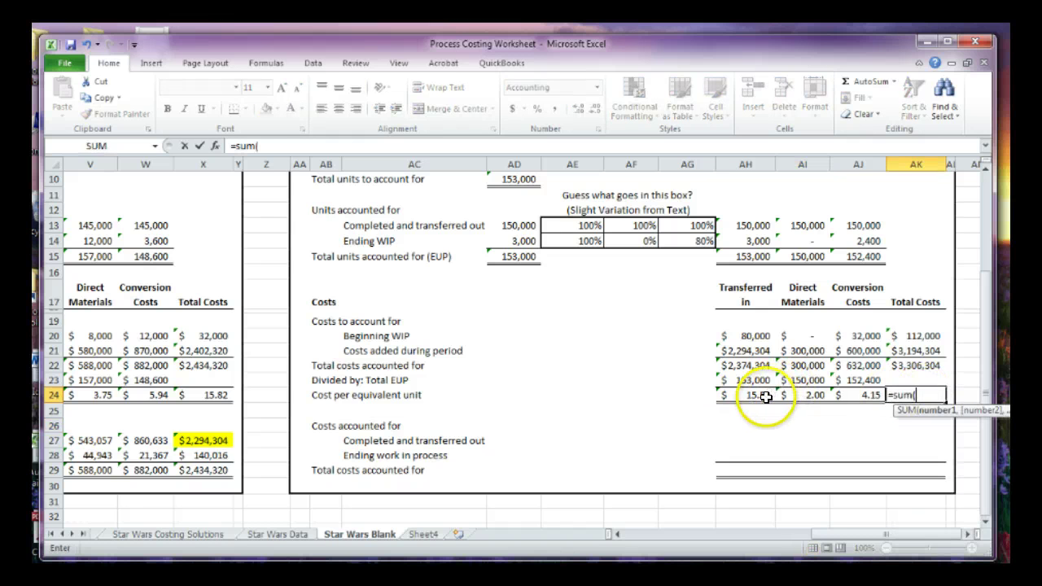
{"action": "left_click_drag", "start_coordinate": [768, 396], "coordinate": [837, 395]}
{"action": "key", "text": "Return"}
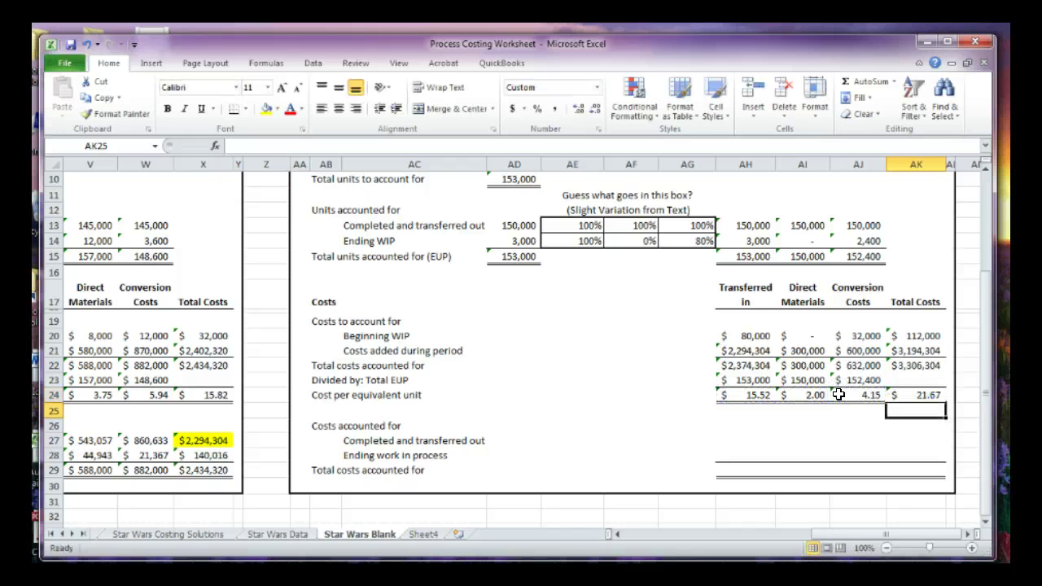
{"action": "left_click", "coordinate": [733, 413]}
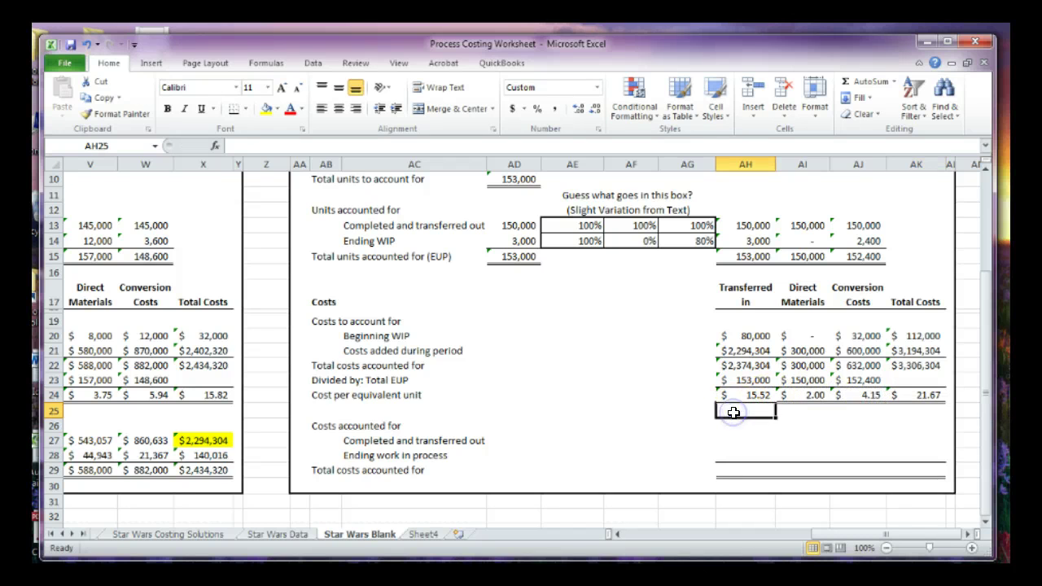
{"action": "left_click", "coordinate": [722, 437]}
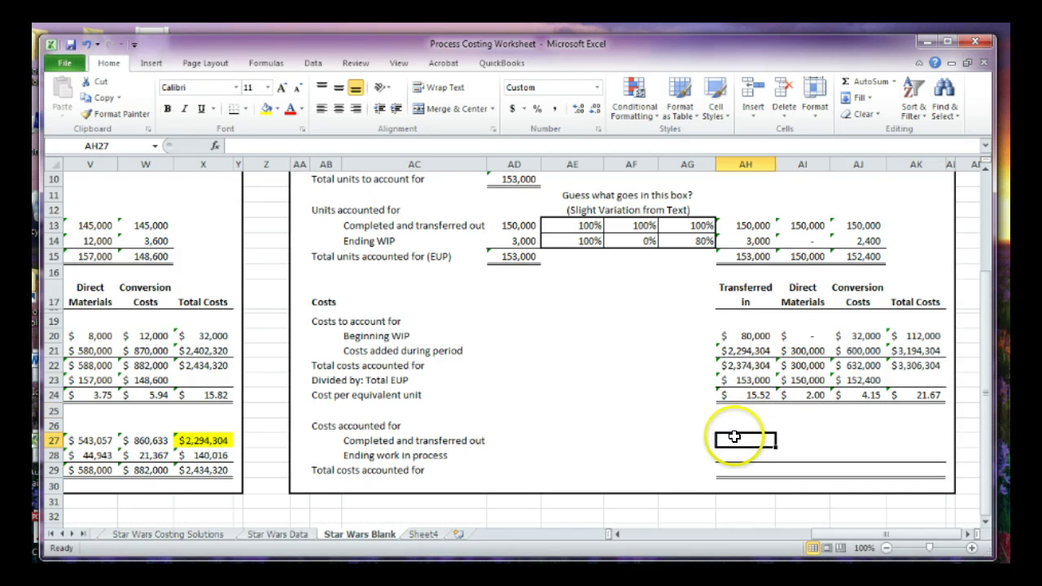
{"action": "scroll", "coordinate": [661, 417], "scroll_direction": "down", "scroll_amount": 1}
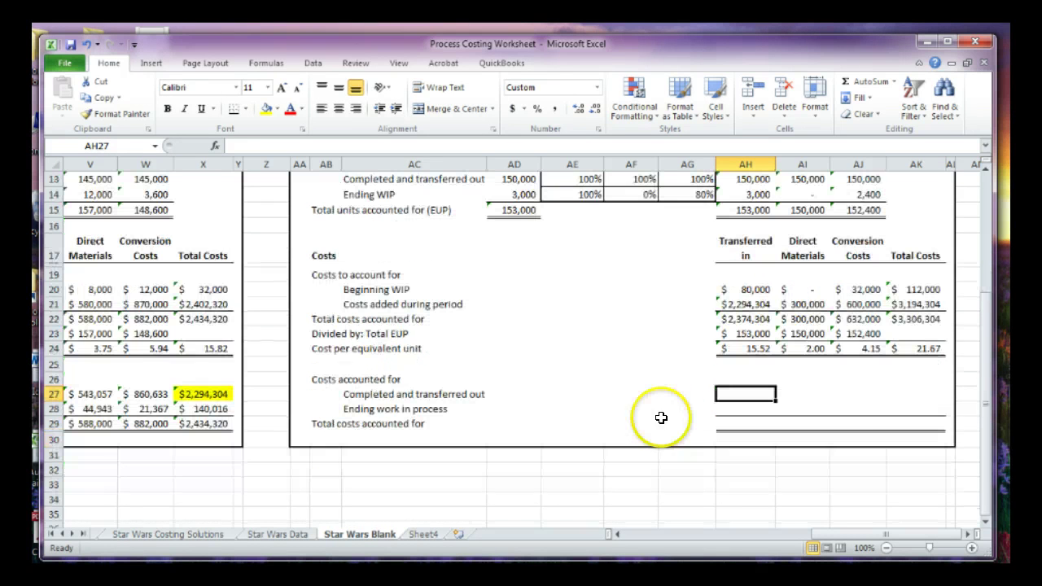
{"action": "left_click", "coordinate": [920, 350]}
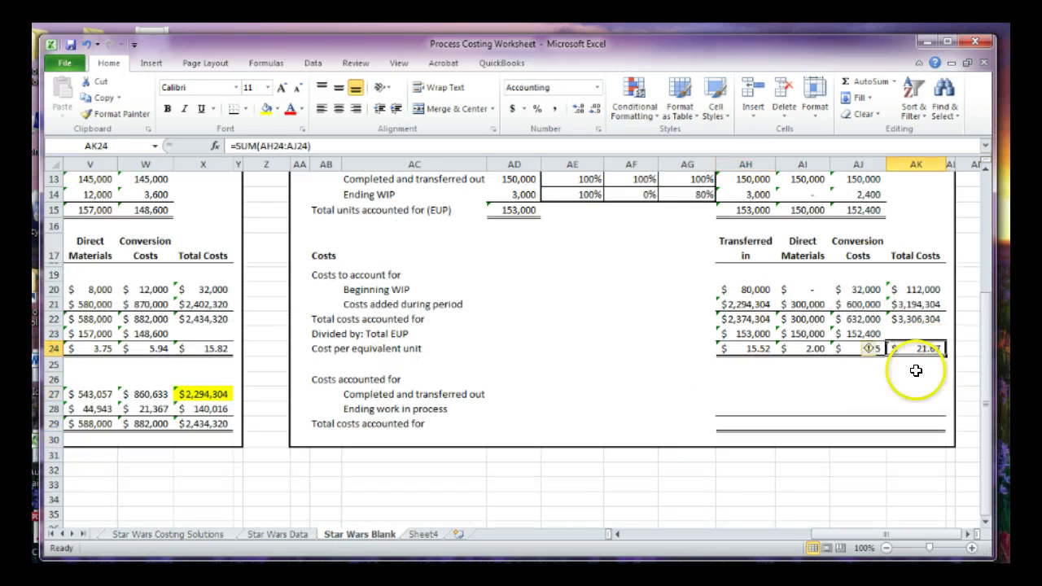
{"action": "left_click", "coordinate": [880, 394]}
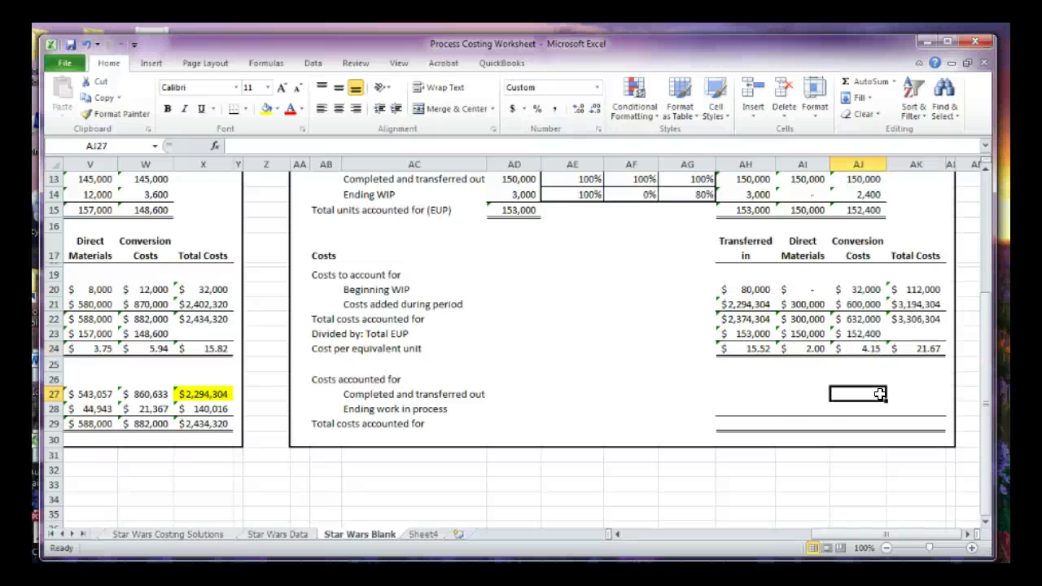
Calculate Spraying's transferred-in cost of units completed and transferred out in AH27 with =AH24*AH13
{"action": "left_click", "coordinate": [733, 387]}
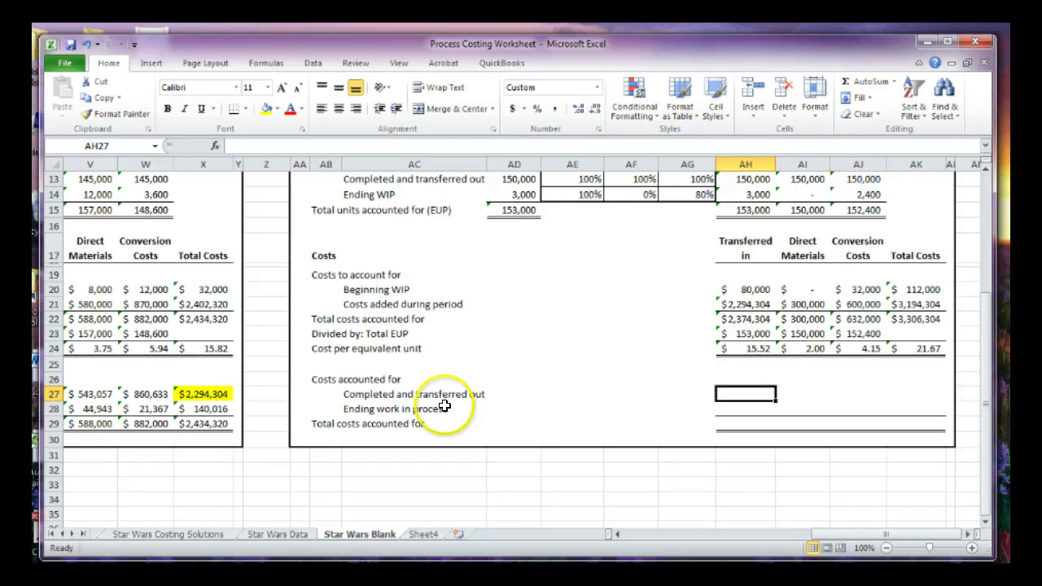
{"action": "scroll", "coordinate": [358, 393], "scroll_direction": "up", "scroll_amount": 1}
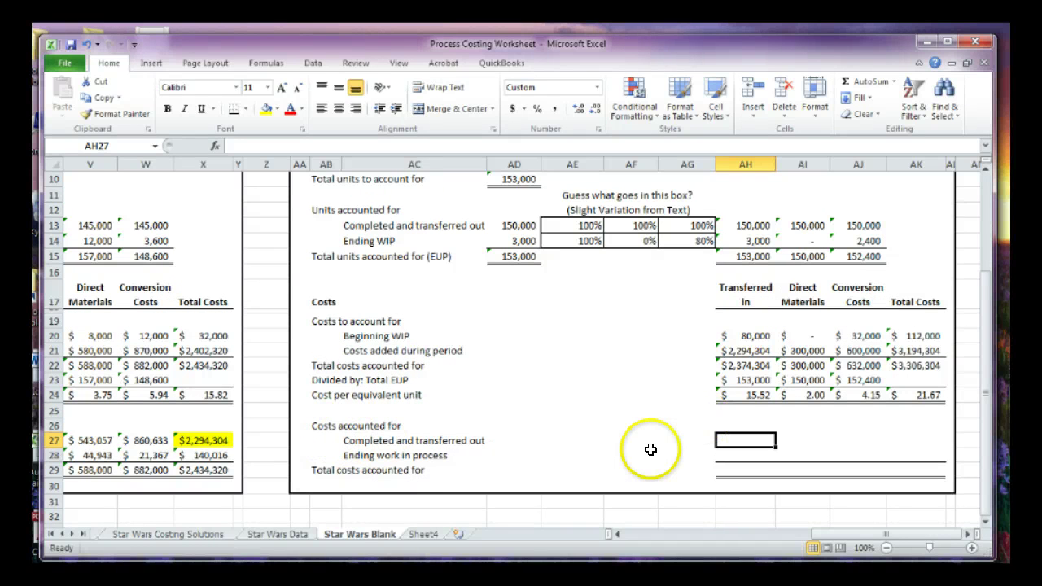
{"action": "type", "text": "="}
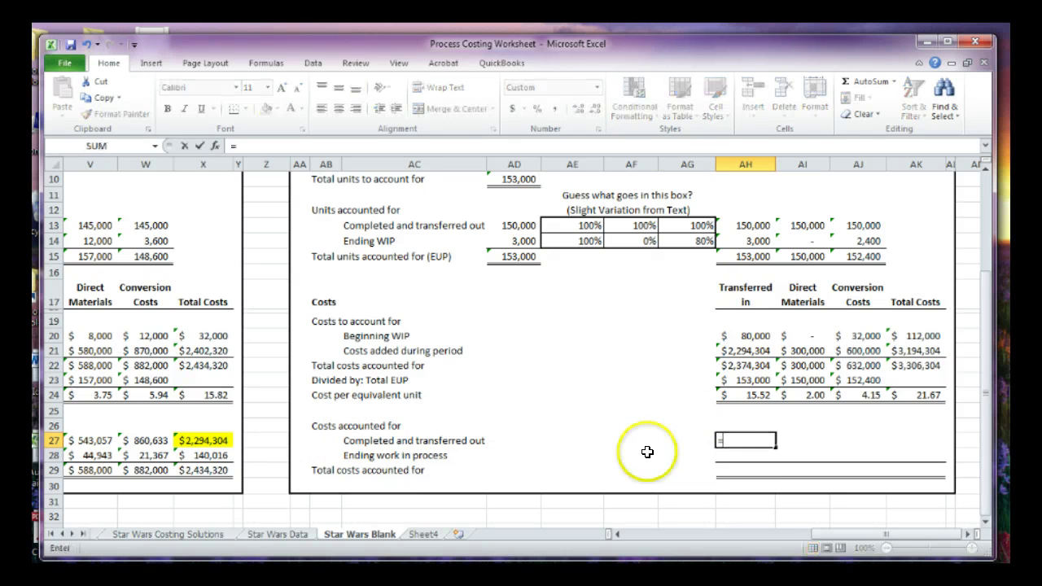
{"action": "left_click", "coordinate": [735, 392]}
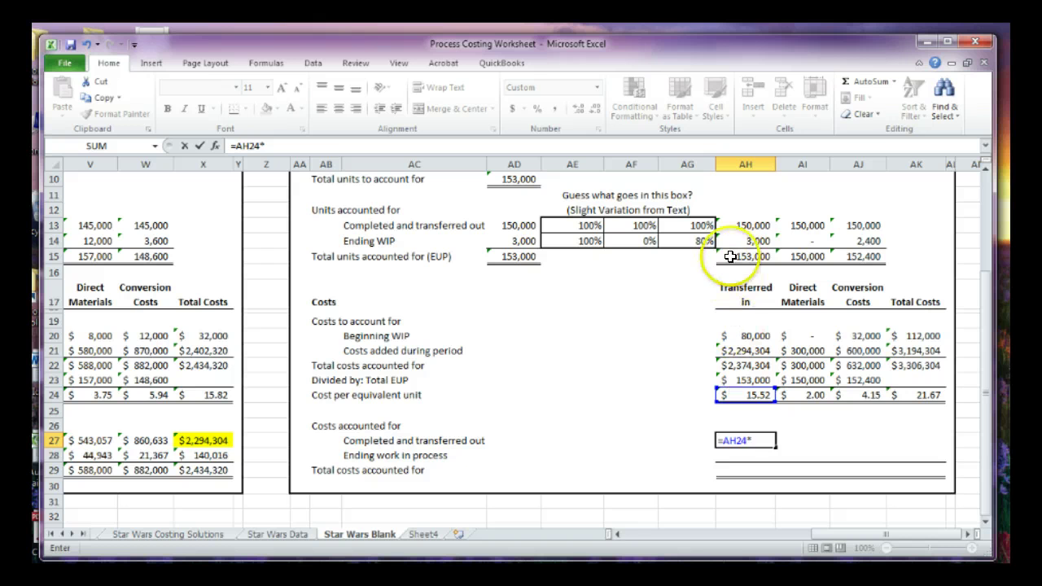
{"action": "left_click", "coordinate": [743, 226]}
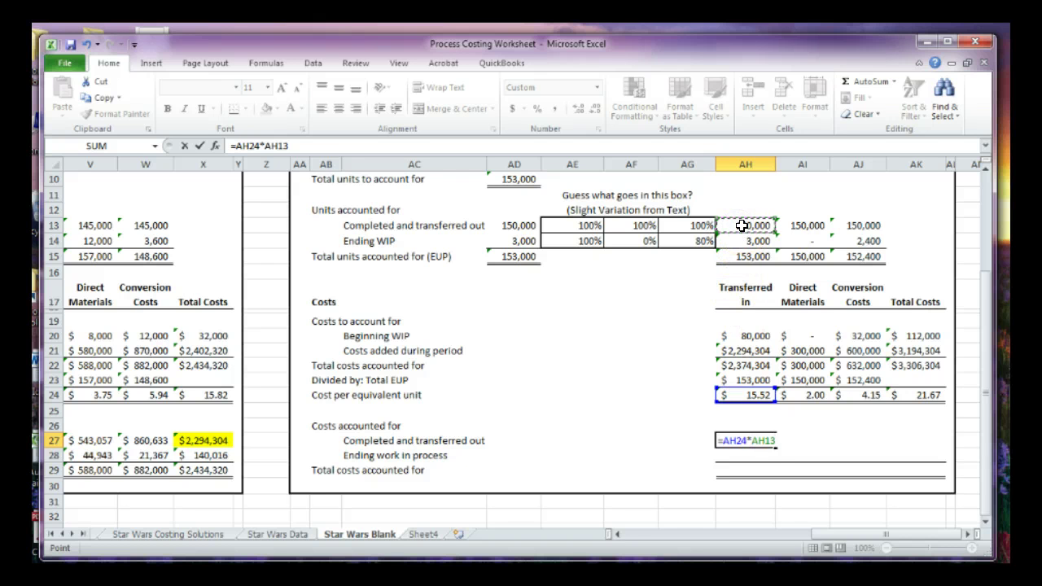
{"action": "key", "text": "Return"}
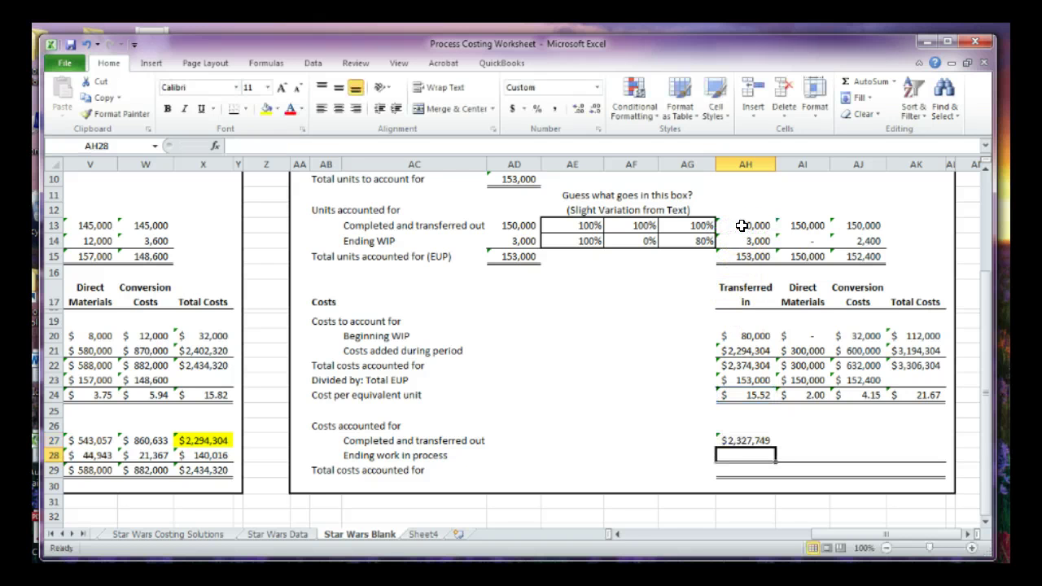
Calculate the transferred-in ending work in process cost in AH28 with =AH24*AH14 and copy AH27:AH28 across to column AJ
{"action": "type", "text": "="}
{"action": "left_click", "coordinate": [733, 394]}
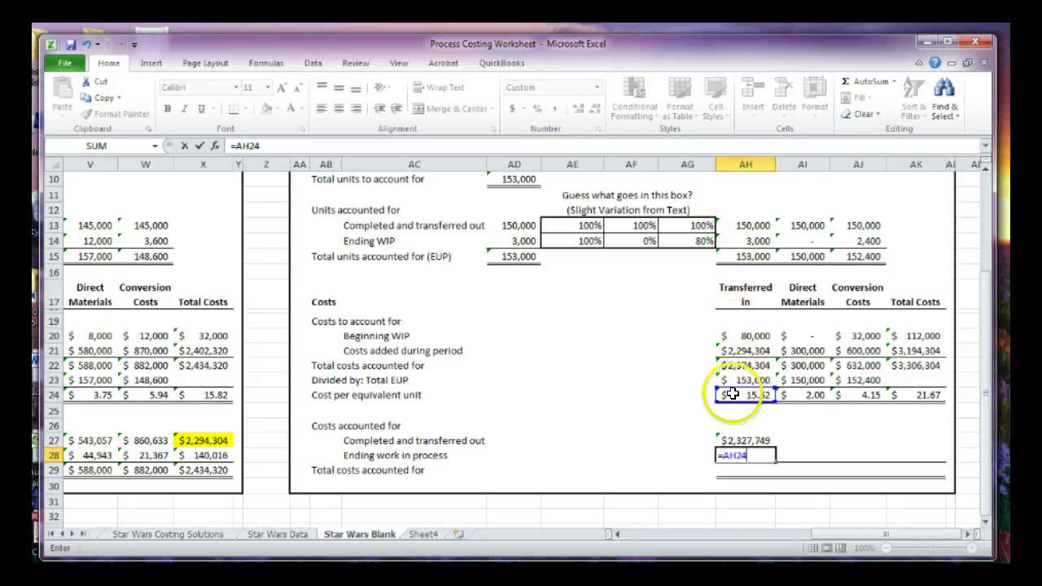
{"action": "type", "text": "*"}
{"action": "left_click", "coordinate": [745, 241]}
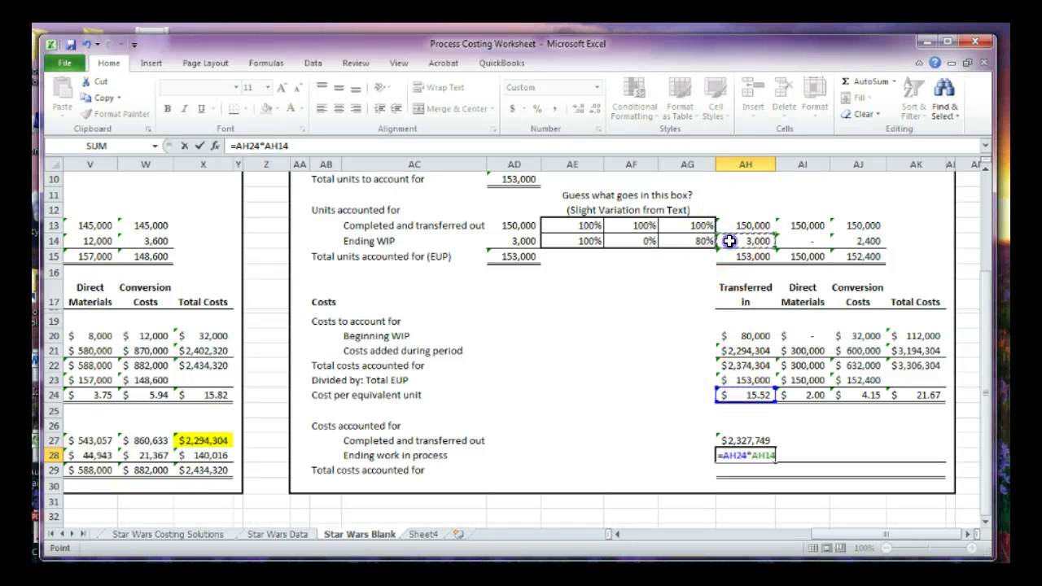
{"action": "key", "text": "Return"}
{"action": "left_click_drag", "start_coordinate": [737, 442], "coordinate": [883, 462]}
Total the transferred-in costs accounted for in AH29 with =AH27+AH28 and copy the formula across to AJ29
{"action": "left_click", "coordinate": [727, 471]}
{"action": "type", "text": "="}
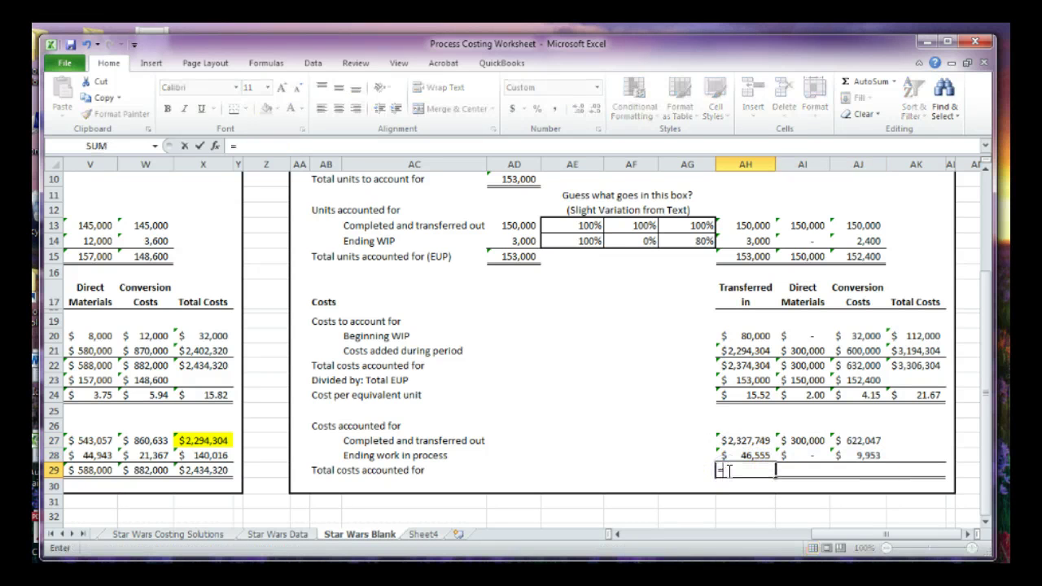
{"action": "key", "text": "Up"}
{"action": "key", "text": "Up"}
{"action": "type", "text": "+"}
{"action": "key", "text": "Up"}
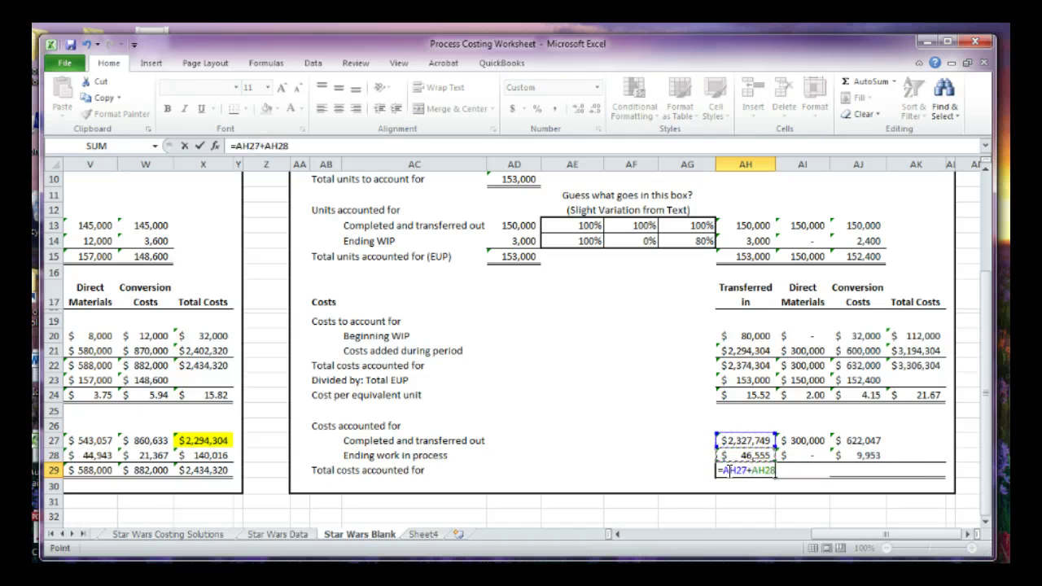
{"action": "key", "text": "Return"}
{"action": "left_click", "coordinate": [730, 469]}
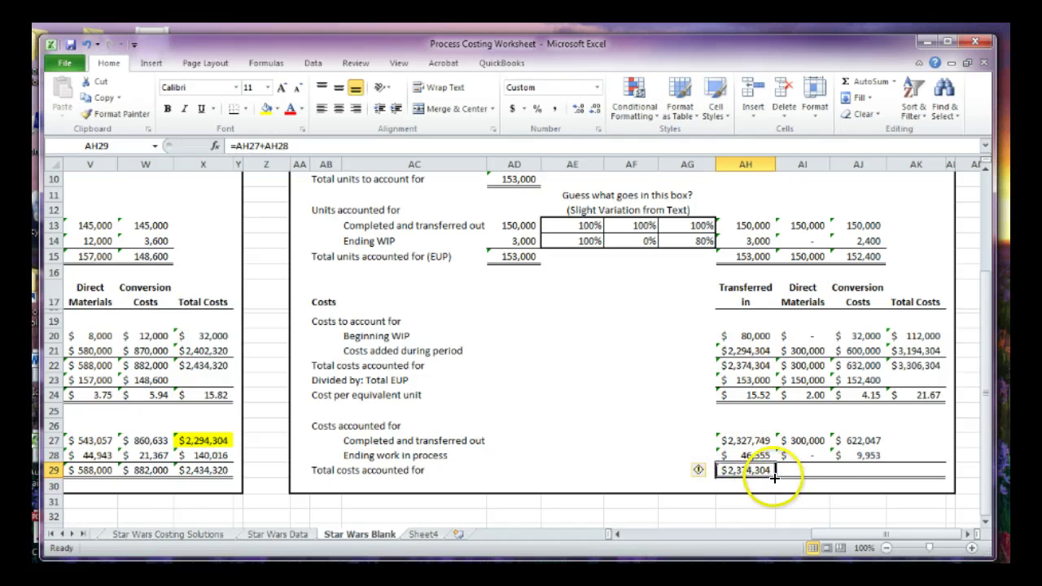
{"action": "left_click_drag", "start_coordinate": [774, 477], "coordinate": [881, 474]}
Sum the completed and transferred out costs in AK27 with =SUM(AH27:AJ27) and copy the formula down to AK28
{"action": "left_click", "coordinate": [930, 440]}
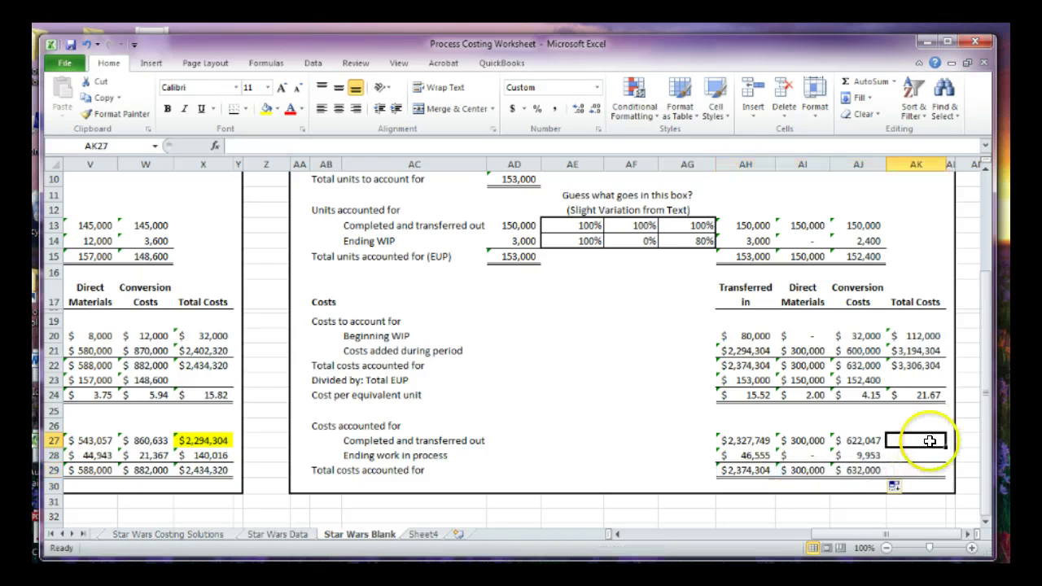
{"action": "type", "text": "=sum("}
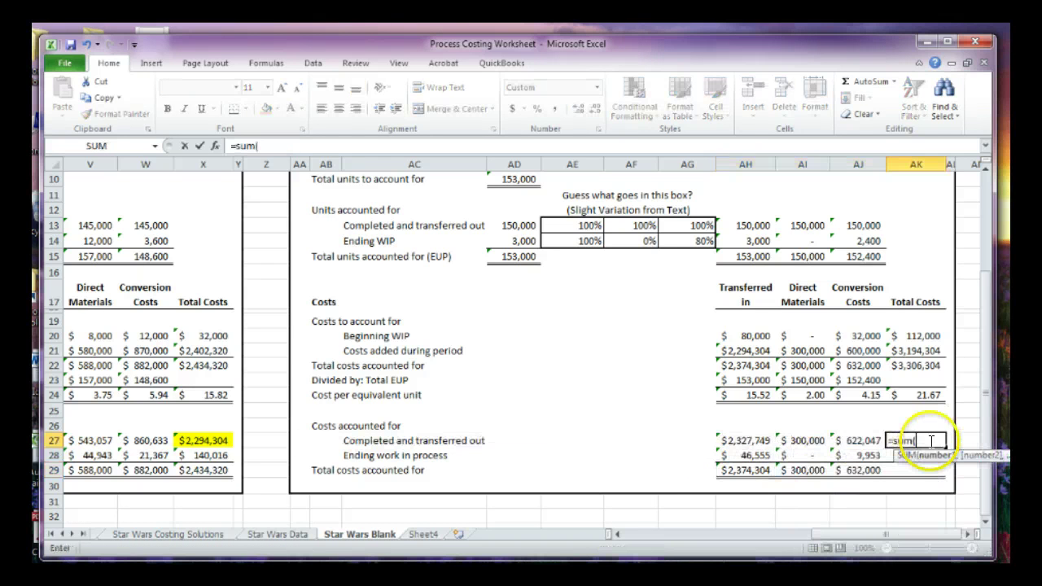
{"action": "left_click_drag", "start_coordinate": [745, 440], "coordinate": [855, 441]}
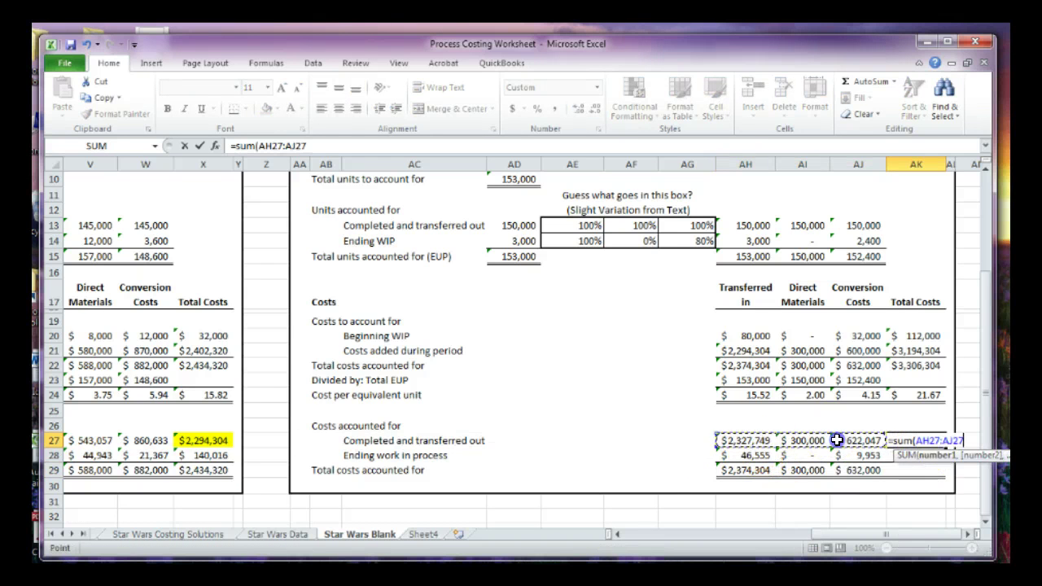
{"action": "key", "text": "Return"}
{"action": "left_click", "coordinate": [924, 441]}
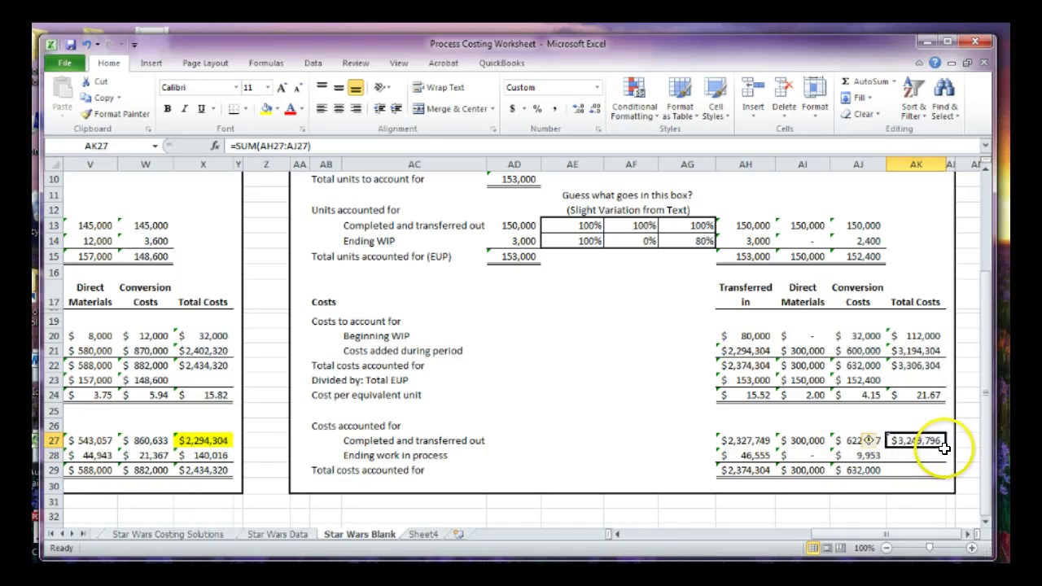
{"action": "left_click_drag", "start_coordinate": [943, 447], "coordinate": [946, 460]}
Copy the total costs accounted for formula from AJ29 into AK29
{"action": "left_click", "coordinate": [879, 472]}
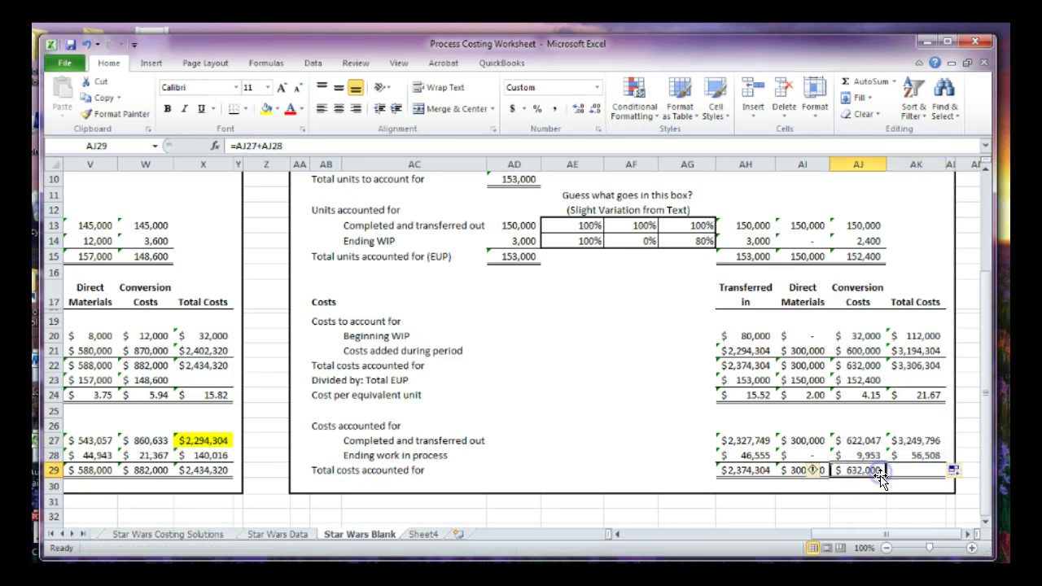
{"action": "left_click_drag", "start_coordinate": [885, 476], "coordinate": [937, 474]}
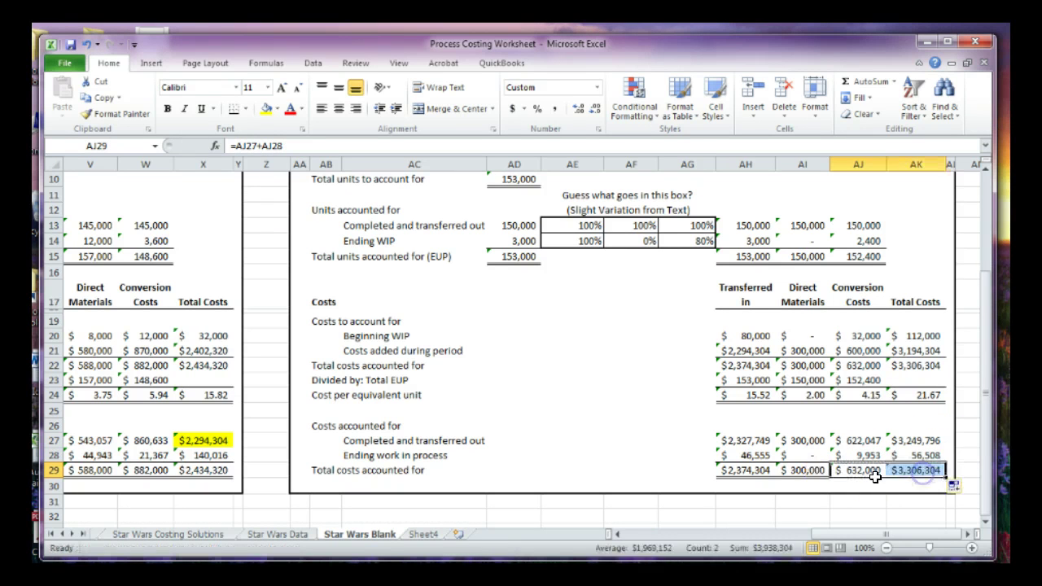
{"action": "left_click", "coordinate": [858, 487]}
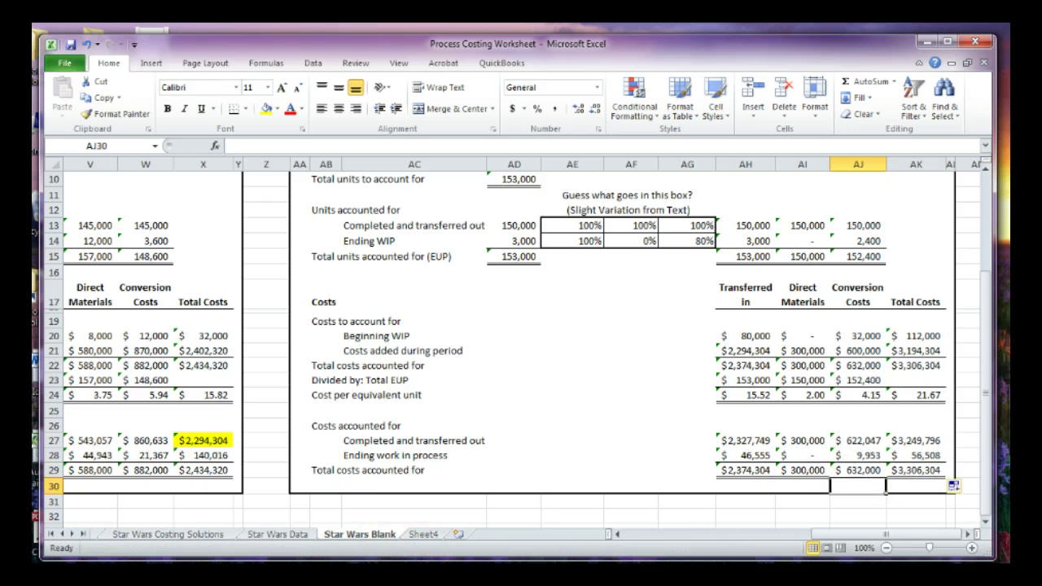
Compare the total costs accounted for in row 22 with those in row 29, for direct materials and total costs
{"action": "mouse_move", "coordinate": [790, 478]}
{"action": "left_mouse_down"}
{"action": "mouse_move", "coordinate": [802, 466]}
{"action": "mouse_move", "coordinate": [797, 368]}
{"action": "left_mouse_up"}
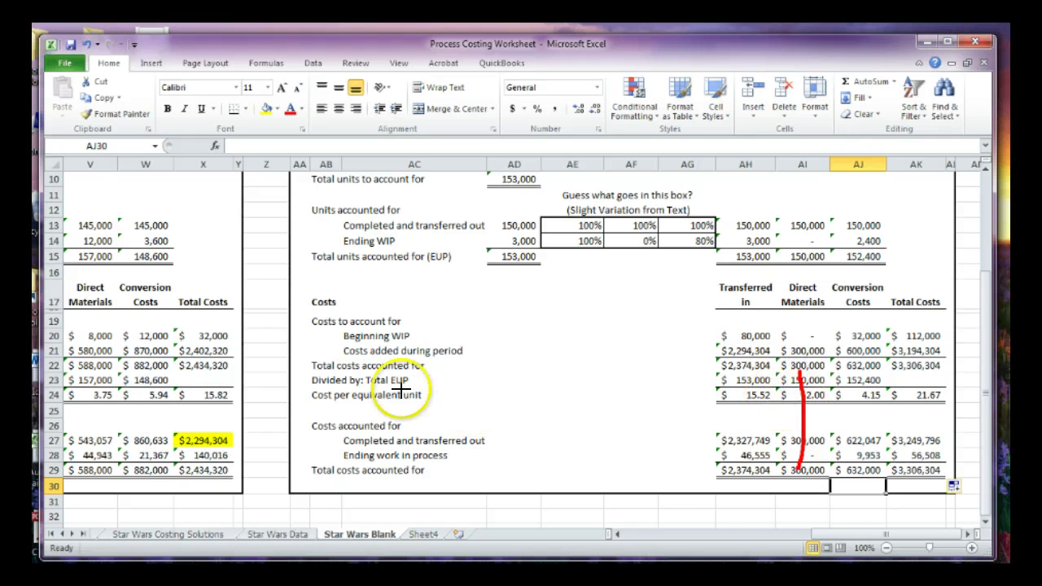
{"action": "left_click_drag", "start_coordinate": [302, 372], "coordinate": [401, 367]}
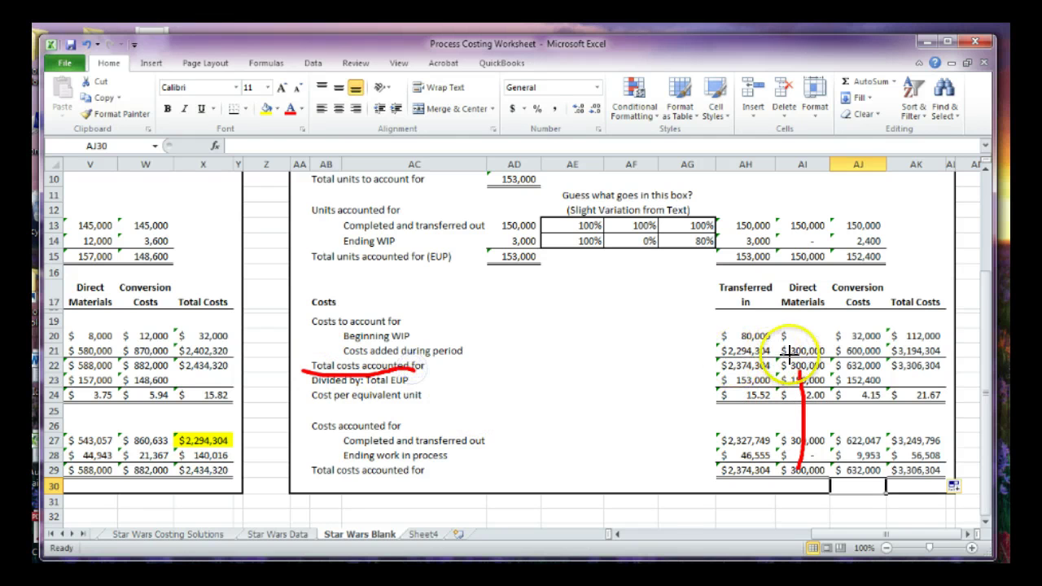
{"action": "left_click_drag", "start_coordinate": [319, 481], "coordinate": [410, 480]}
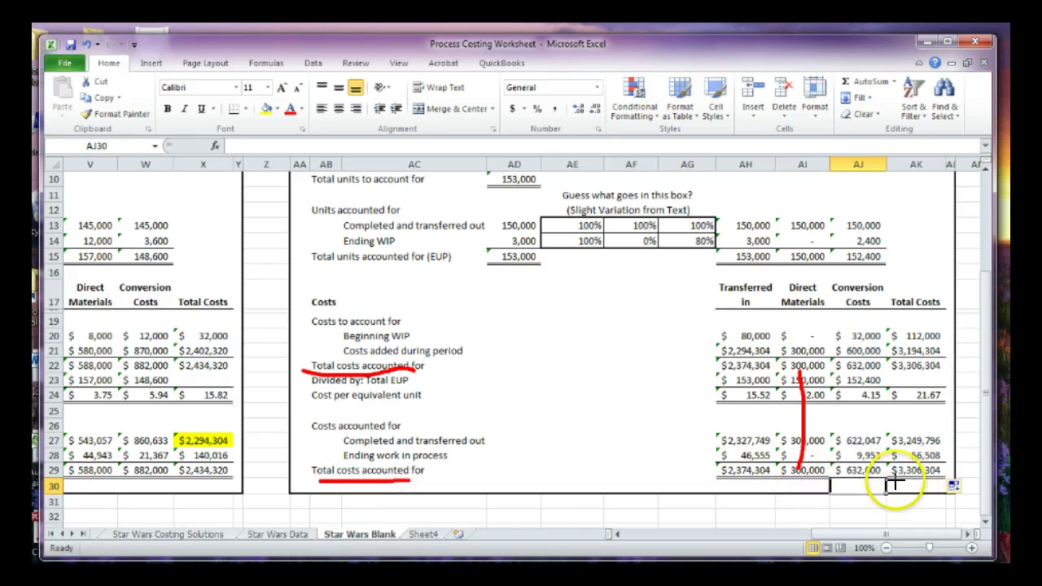
{"action": "left_click_drag", "start_coordinate": [896, 483], "coordinate": [929, 479]}
{"action": "left_click_drag", "start_coordinate": [902, 371], "coordinate": [937, 368]}
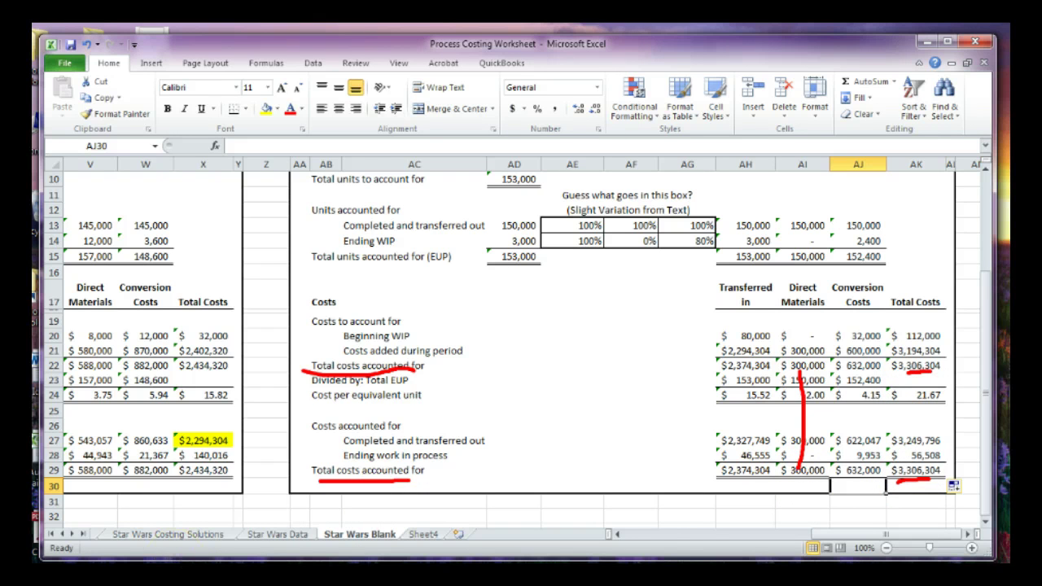
{"action": "key", "text": "Escape"}
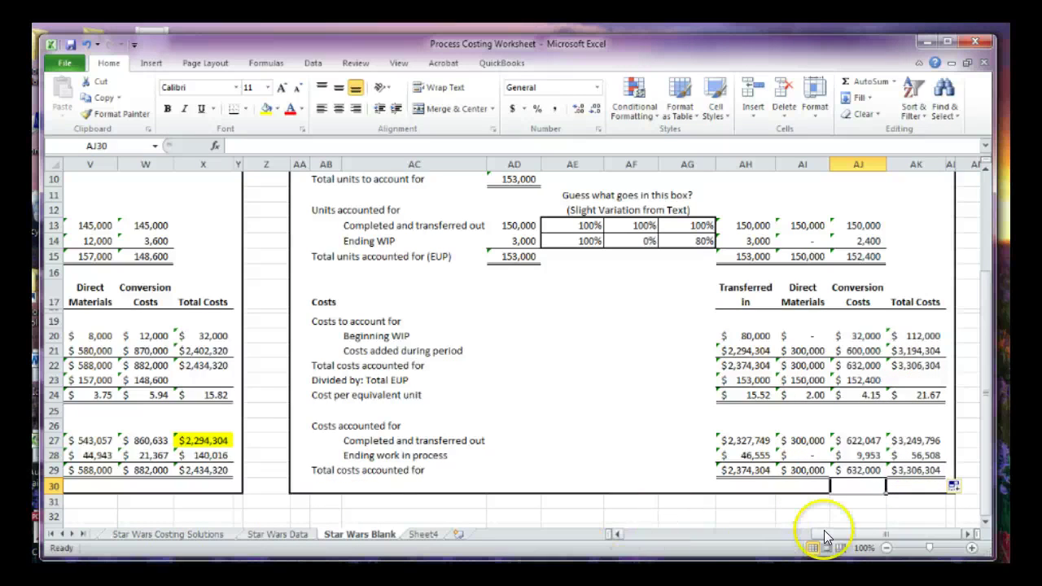
Bring the blank columns beside Spraying's report into view and examine the total cost per equivalent unit in AK24
{"action": "left_click_drag", "start_coordinate": [869, 535], "coordinate": [880, 534]}
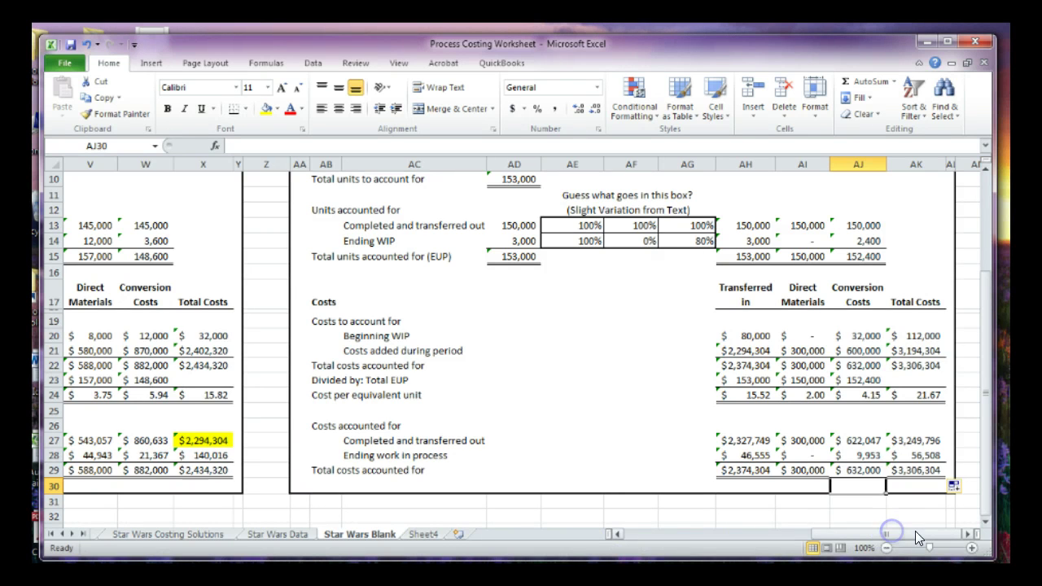
{"action": "left_click", "coordinate": [962, 534]}
{"action": "left_click", "coordinate": [963, 534]}
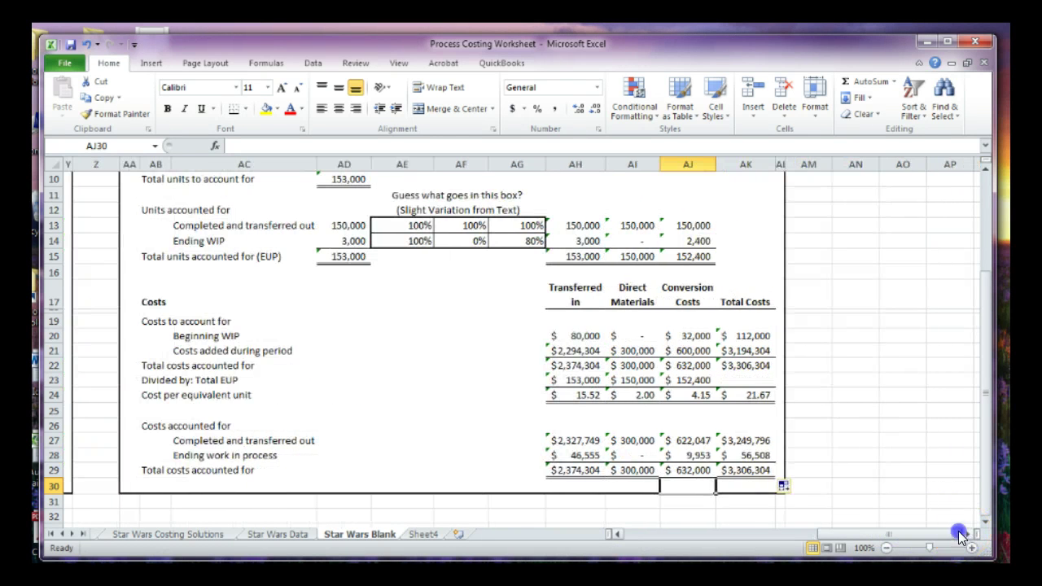
{"action": "left_click", "coordinate": [806, 427]}
{"action": "left_click", "coordinate": [769, 397]}
{"action": "left_click", "coordinate": [831, 383]}
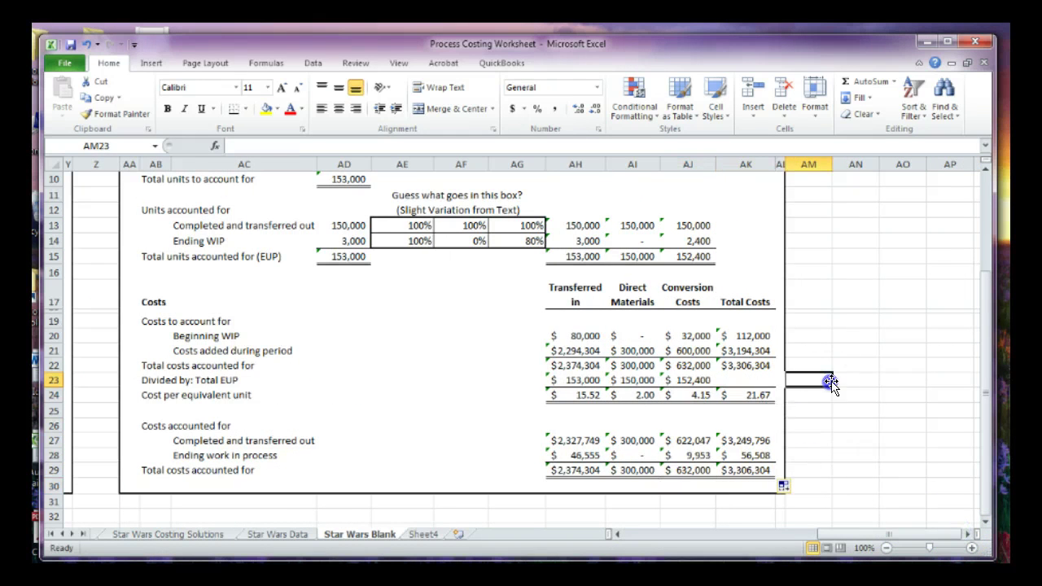
{"action": "left_click", "coordinate": [861, 379]}
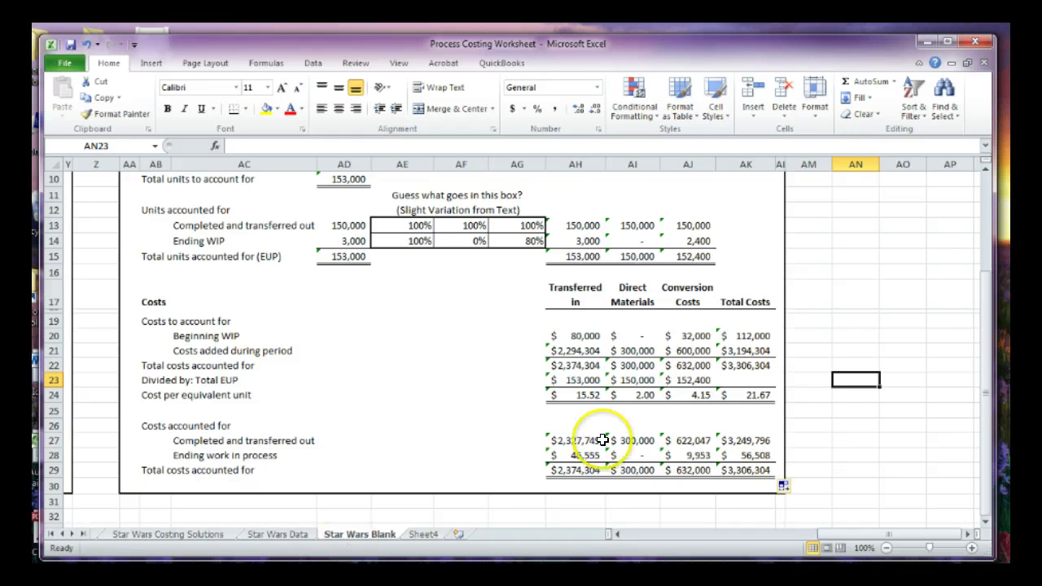
{"action": "left_click_drag", "start_coordinate": [741, 383], "coordinate": [780, 392]}
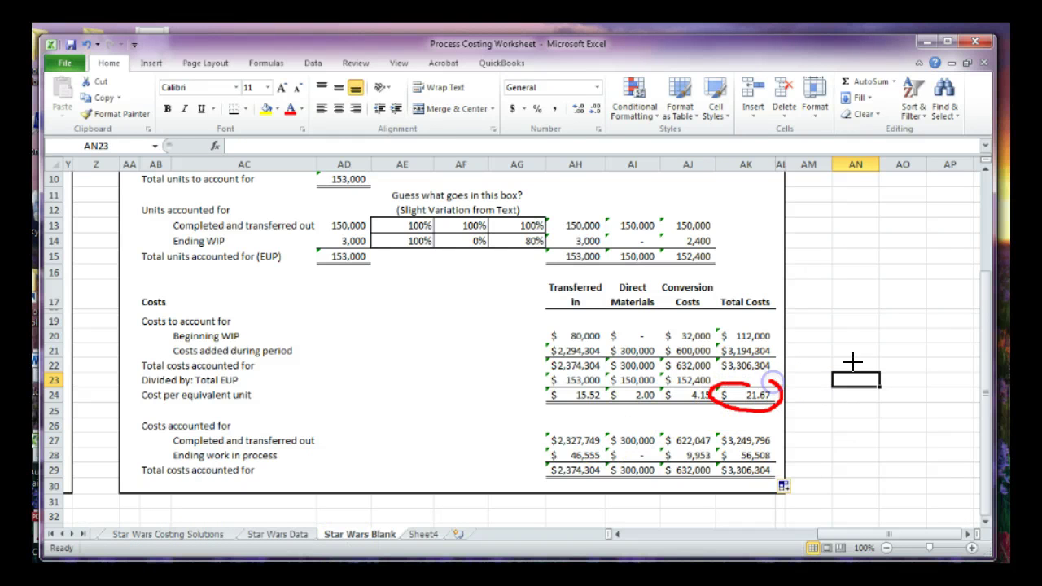
{"action": "right_click", "coordinate": [830, 349]}
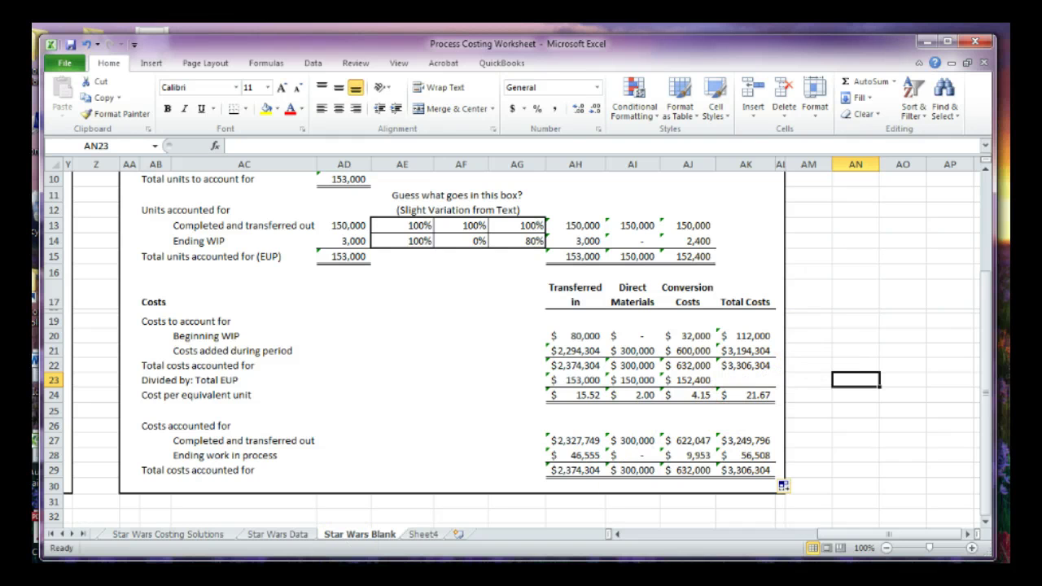
Handwrite the multiplication 21.67 × 1.10 as screen markup in the blank columns beside Spraying's report
{"action": "left_click_drag", "start_coordinate": [800, 362], "coordinate": [851, 397]}
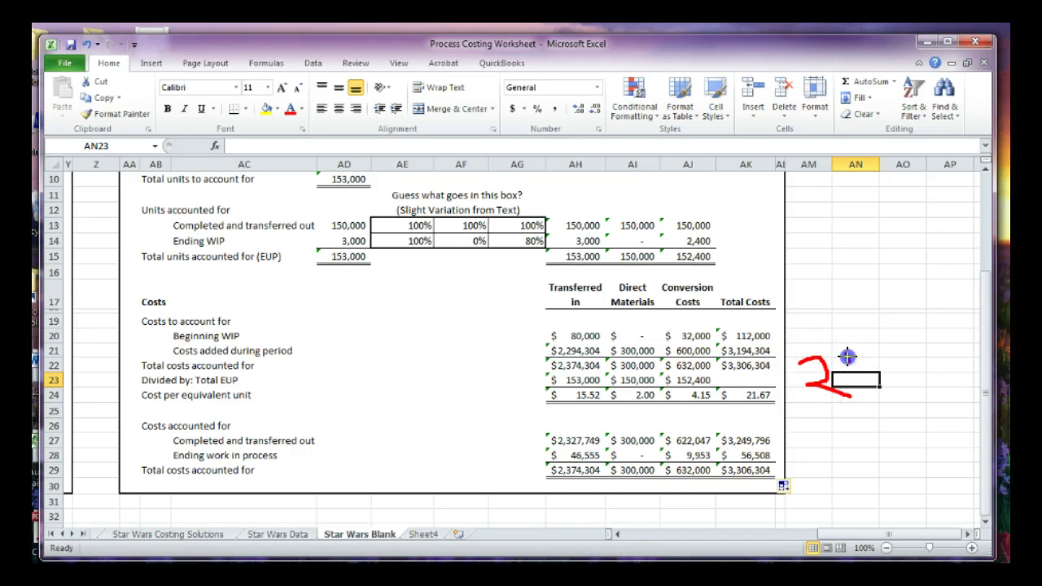
{"action": "left_click_drag", "start_coordinate": [848, 356], "coordinate": [852, 394]}
{"action": "left_click", "coordinate": [866, 383]}
{"action": "left_click_drag", "start_coordinate": [903, 352], "coordinate": [889, 390]}
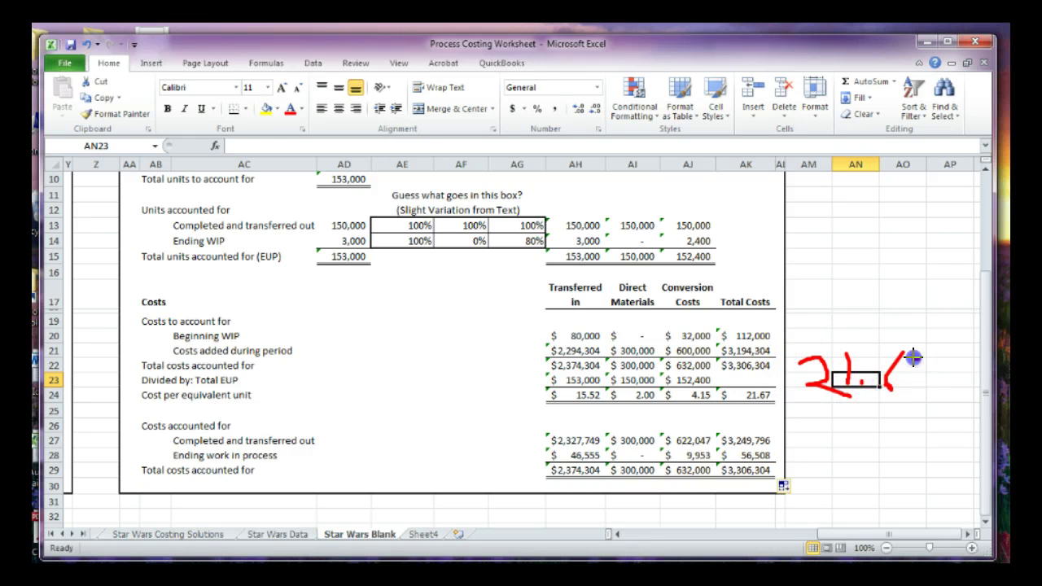
{"action": "left_click_drag", "start_coordinate": [914, 357], "coordinate": [922, 399]}
{"action": "left_click_drag", "start_coordinate": [847, 410], "coordinate": [838, 435]}
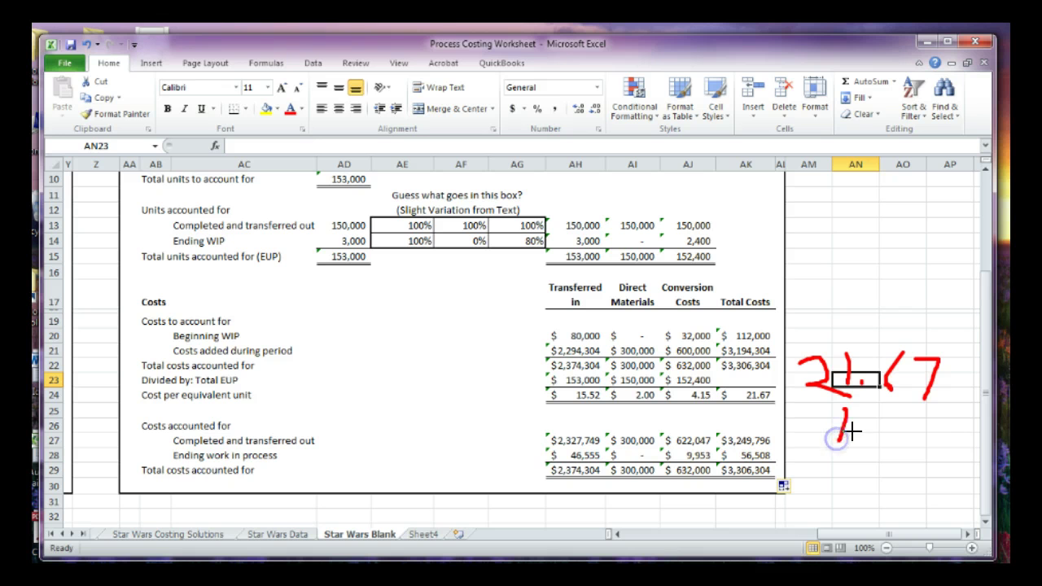
{"action": "left_click", "coordinate": [864, 433]}
{"action": "mouse_move", "coordinate": [889, 411]}
{"action": "left_mouse_down"}
{"action": "mouse_move", "coordinate": [885, 437]}
{"action": "mouse_move", "coordinate": [926, 418]}
{"action": "mouse_move", "coordinate": [919, 413]}
{"action": "left_mouse_up"}
{"action": "left_click_drag", "start_coordinate": [783, 448], "coordinate": [943, 451]}
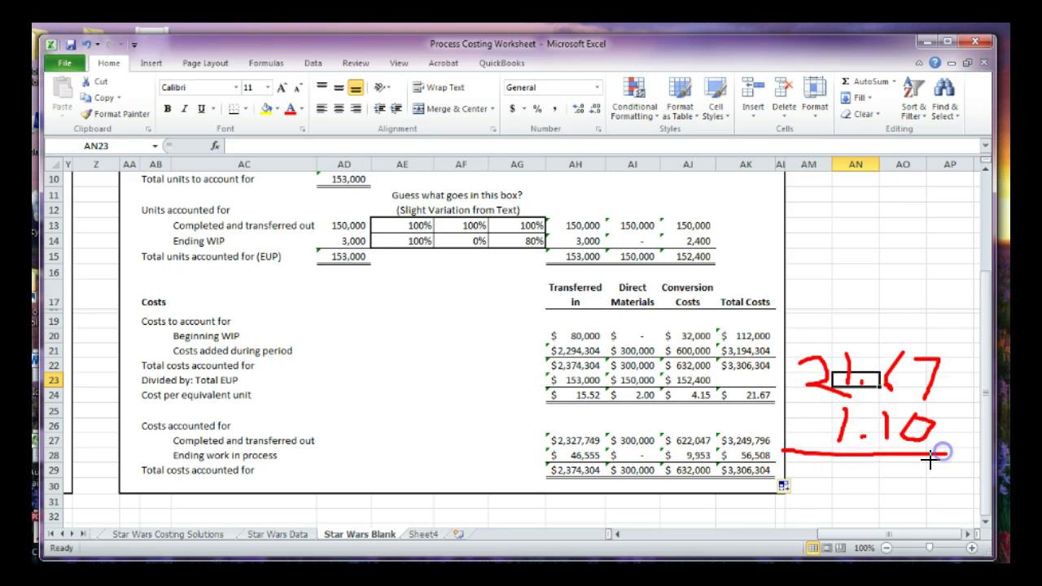
{"action": "left_click_drag", "start_coordinate": [783, 415], "coordinate": [808, 446]}
{"action": "left_click_drag", "start_coordinate": [814, 411], "coordinate": [794, 433]}
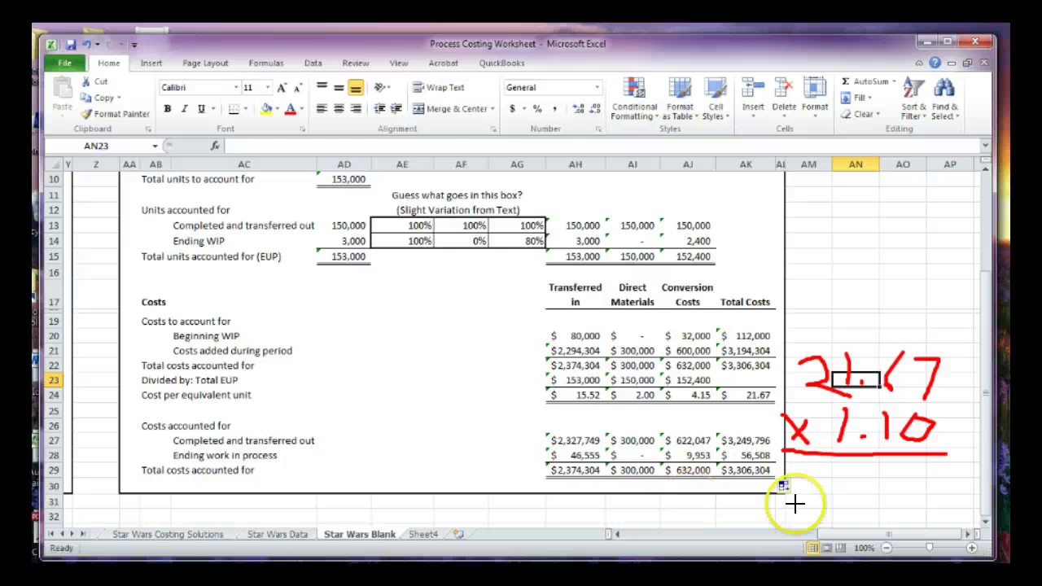
Handwrite the product $23.84 beneath the multiplication and circle the total cost per equivalent unit in AK24
{"action": "left_click_drag", "start_coordinate": [812, 476], "coordinate": [894, 495]}
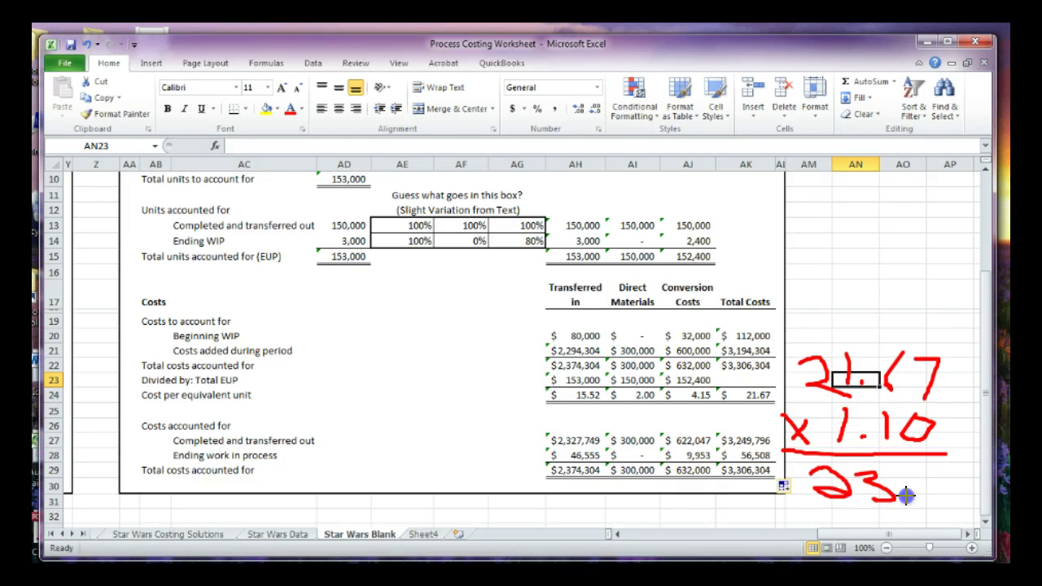
{"action": "left_click", "coordinate": [903, 493]}
{"action": "mouse_move", "coordinate": [937, 477]}
{"action": "left_mouse_down"}
{"action": "mouse_move", "coordinate": [920, 500]}
{"action": "mouse_move", "coordinate": [938, 476]}
{"action": "mouse_move", "coordinate": [976, 484]}
{"action": "mouse_move", "coordinate": [961, 511]}
{"action": "left_mouse_up"}
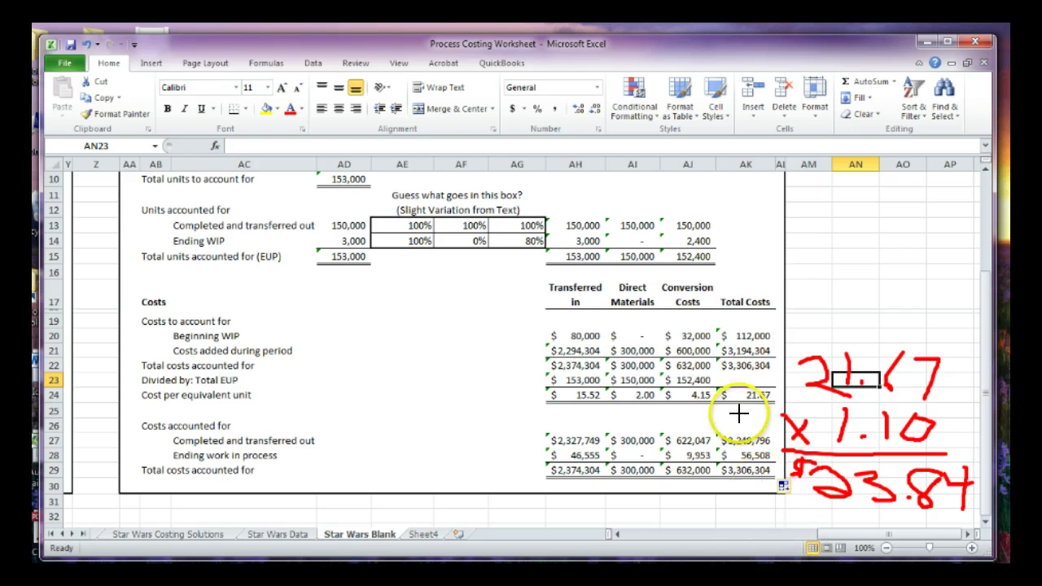
{"action": "mouse_move", "coordinate": [733, 381]}
{"action": "left_mouse_down"}
{"action": "mouse_move", "coordinate": [730, 394]}
{"action": "mouse_move", "coordinate": [793, 414]}
{"action": "mouse_move", "coordinate": [701, 392]}
{"action": "left_mouse_up"}
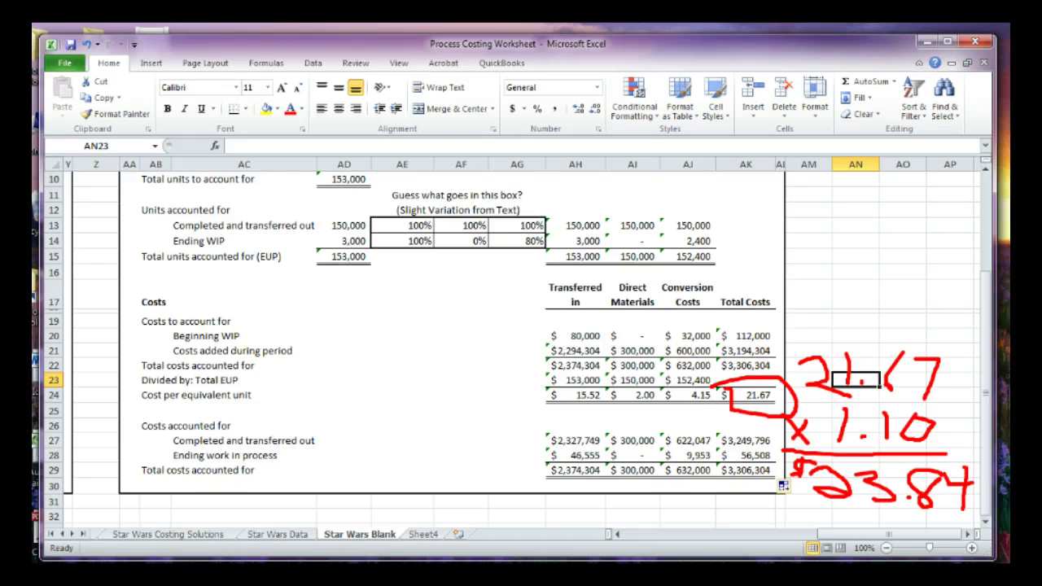
Clear the handwritten markup from the screen and close the Calculator
{"action": "key", "text": "Escape"}
{"action": "left_click", "coordinate": [335, 565]}
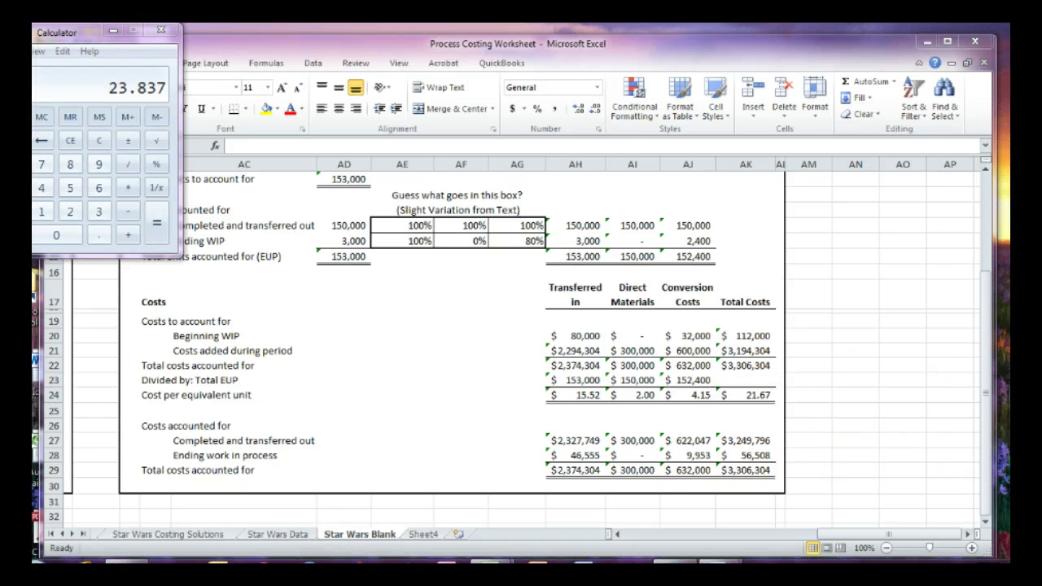
{"action": "left_click", "coordinate": [161, 30]}
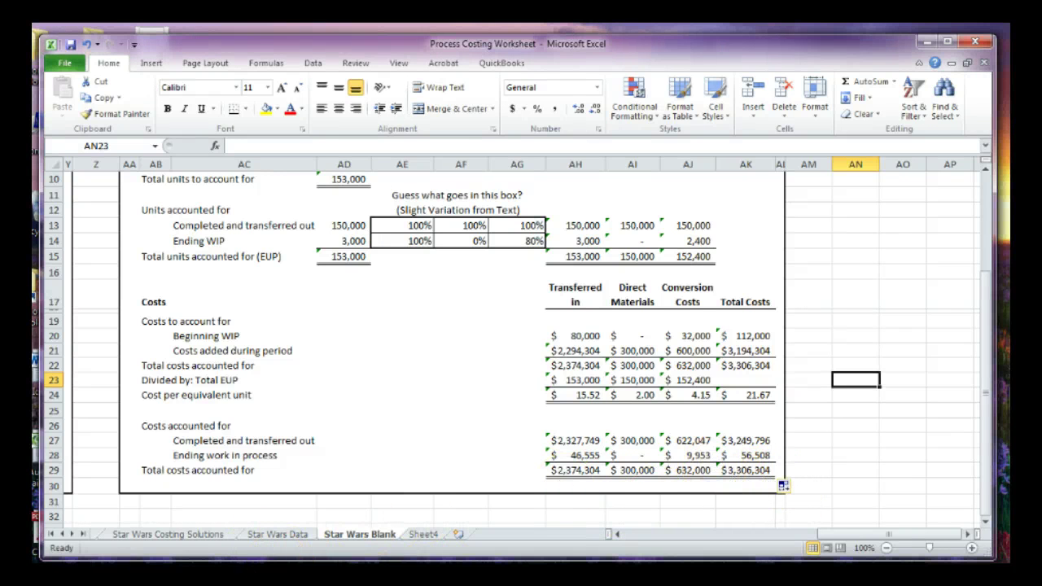
Examine the total costs accounted for in AK29 and the total conversion cost equivalent units in AJ15
{"action": "mouse_move", "coordinate": [706, 486]}
{"action": "left_mouse_down"}
{"action": "mouse_move", "coordinate": [778, 483]}
{"action": "mouse_move", "coordinate": [785, 466]}
{"action": "mouse_move", "coordinate": [743, 457]}
{"action": "mouse_move", "coordinate": [718, 469]}
{"action": "mouse_move", "coordinate": [727, 487]}
{"action": "left_mouse_up"}
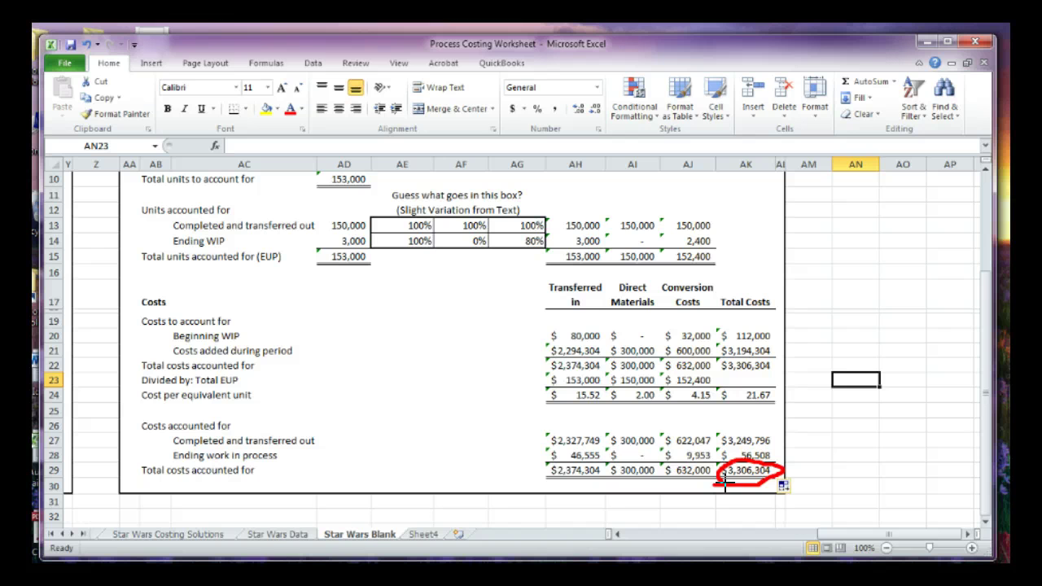
{"action": "mouse_move", "coordinate": [715, 251]}
{"action": "left_mouse_down"}
{"action": "mouse_move", "coordinate": [684, 249]}
{"action": "mouse_move", "coordinate": [700, 269]}
{"action": "mouse_move", "coordinate": [713, 248]}
{"action": "left_mouse_up"}
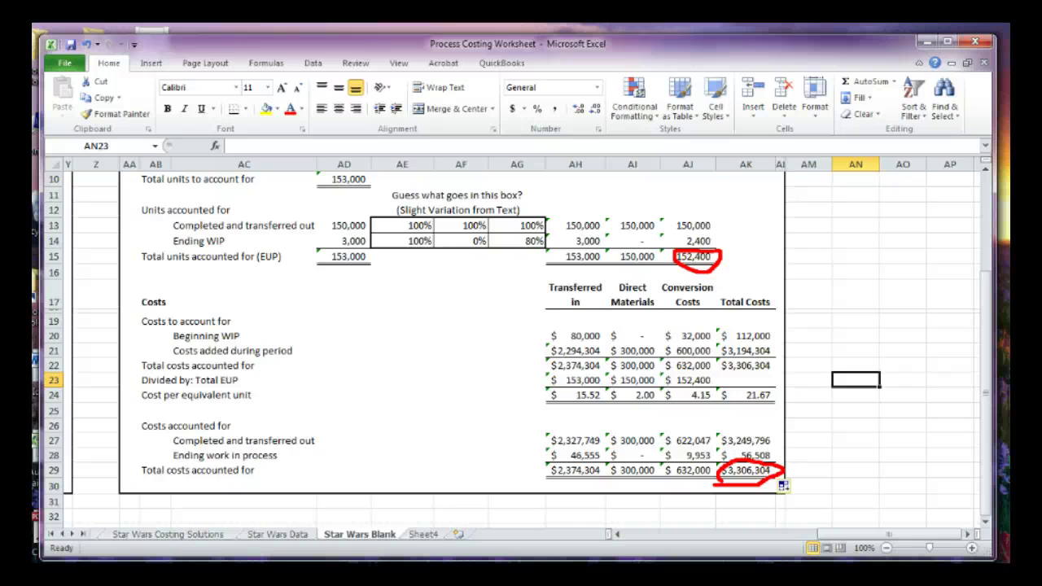
{"action": "key", "text": "Escape"}
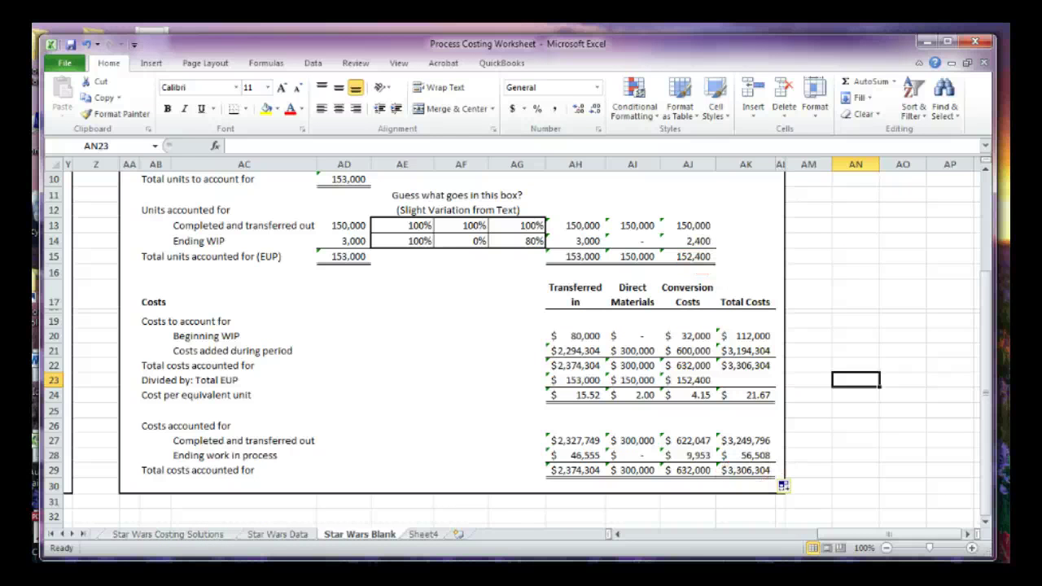
Bring the top of the Spraying Department's production cost report back into view
{"action": "left_click", "coordinate": [287, 511]}
{"action": "scroll", "coordinate": [287, 511], "scroll_direction": "down", "scroll_amount": 1}
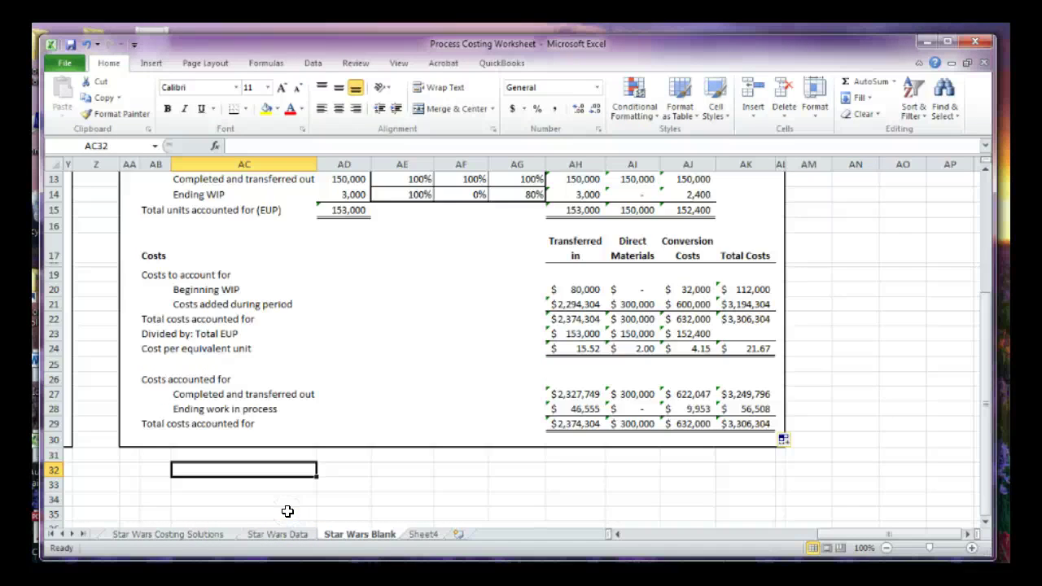
{"action": "scroll", "coordinate": [287, 511], "scroll_direction": "up", "scroll_amount": 4}
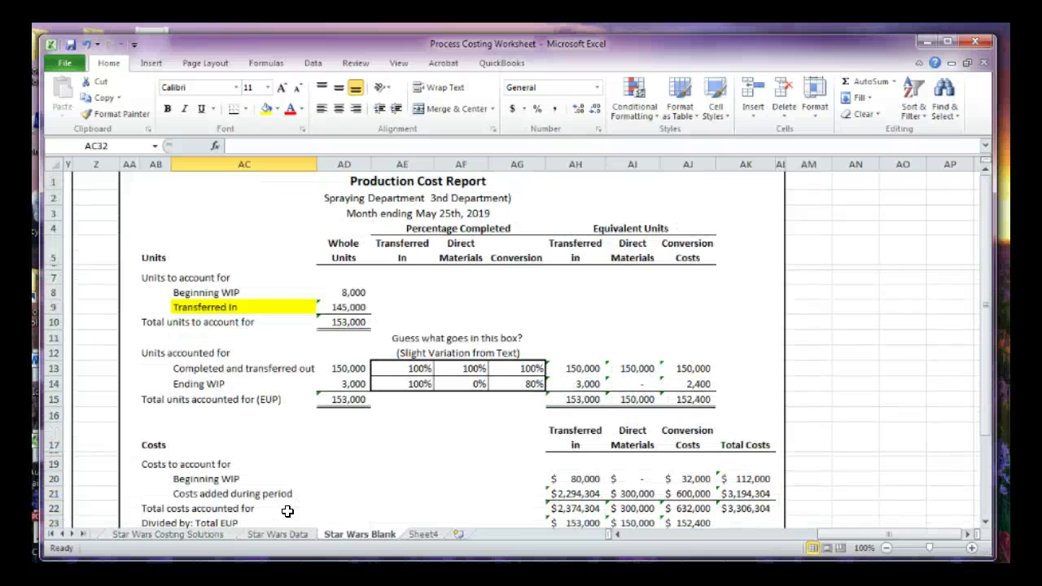